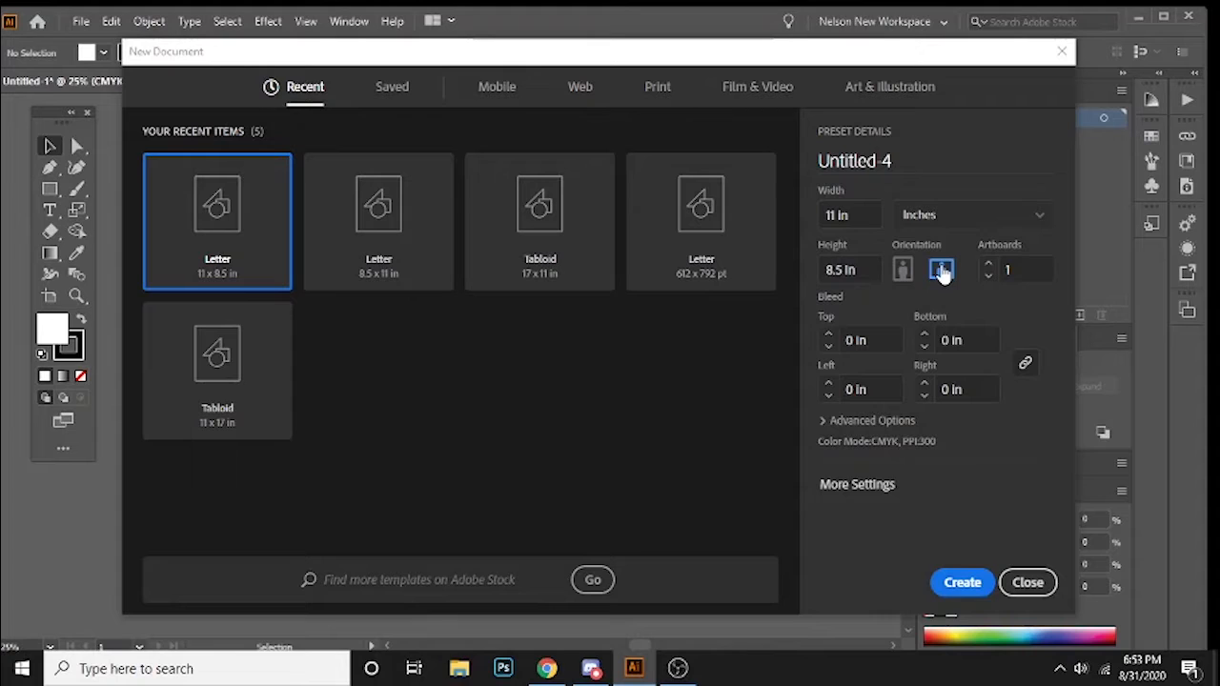
# - Create a new landscape Letter document, 11 x 8.5 in, named Pathfinder
pyautogui.click(908, 163)
pyautogui.write('Pa')
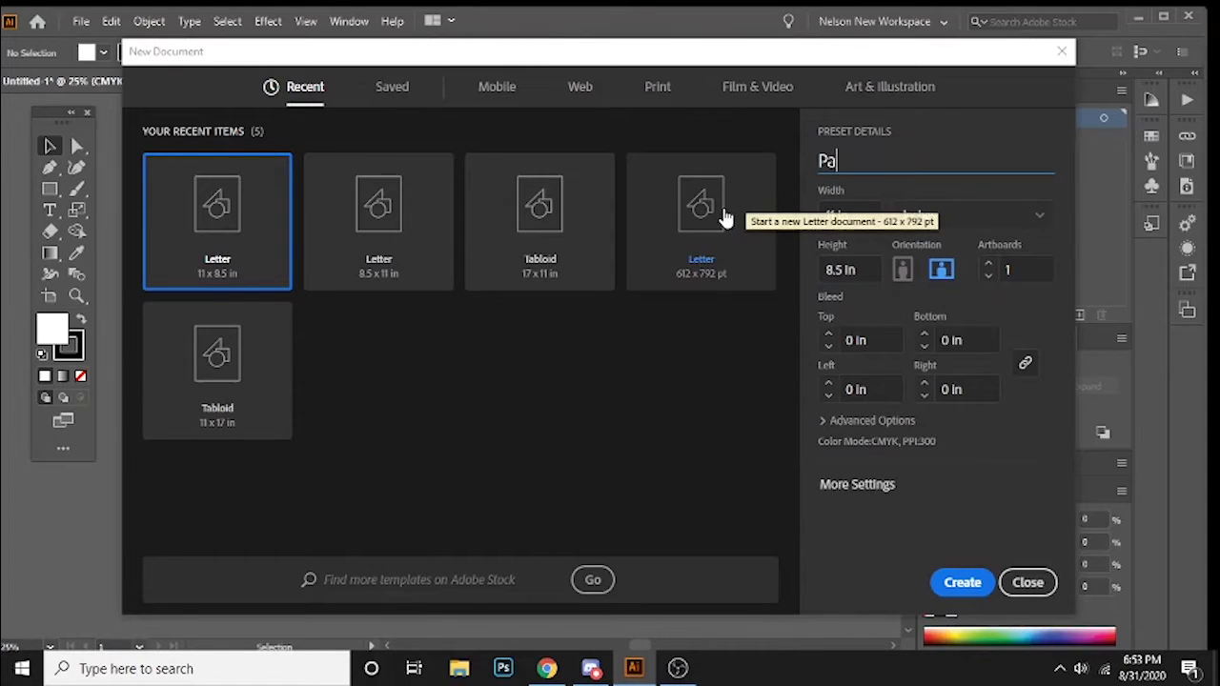
pyautogui.write('n')
pyautogui.press('BackSpace')
pyautogui.write('thF')
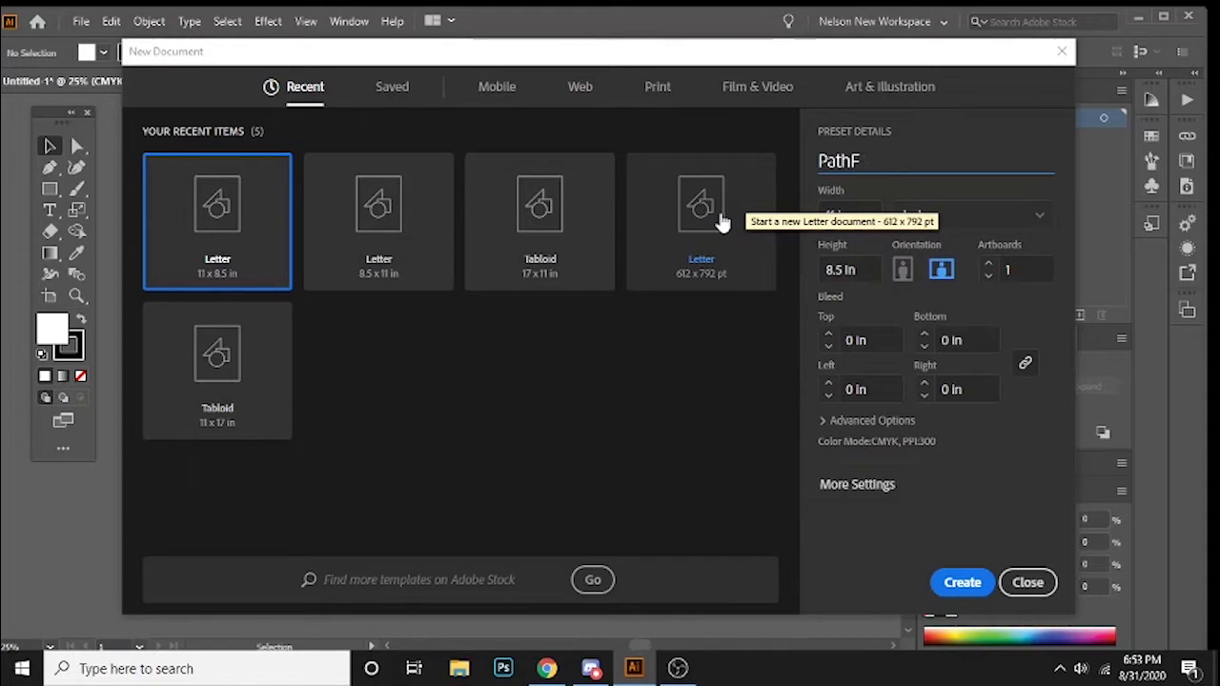
pyautogui.press('BackSpace')
pyautogui.write('finder')
pyautogui.press('Return')
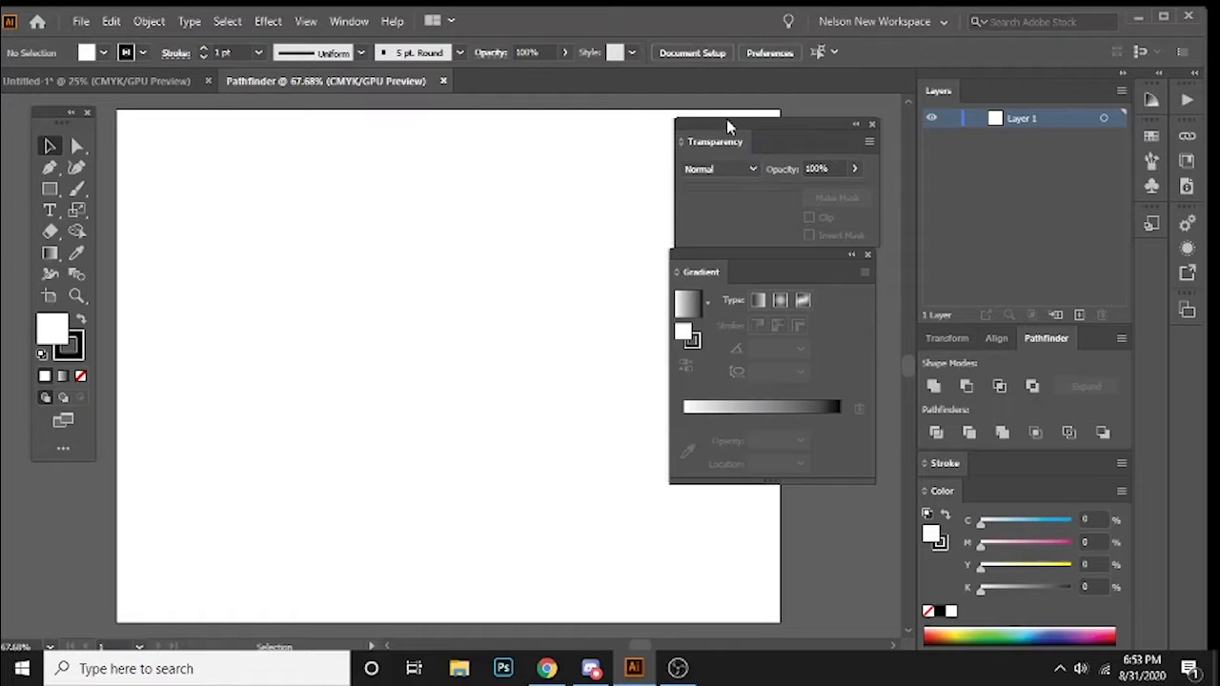
# - Close the Transparency panel and rearrange the workspace with Gradient lower down, Pathfinder floating above it, and the toolbar nudged outward
pyautogui.moveTo(732, 130); pyautogui.dragTo(748, 116)
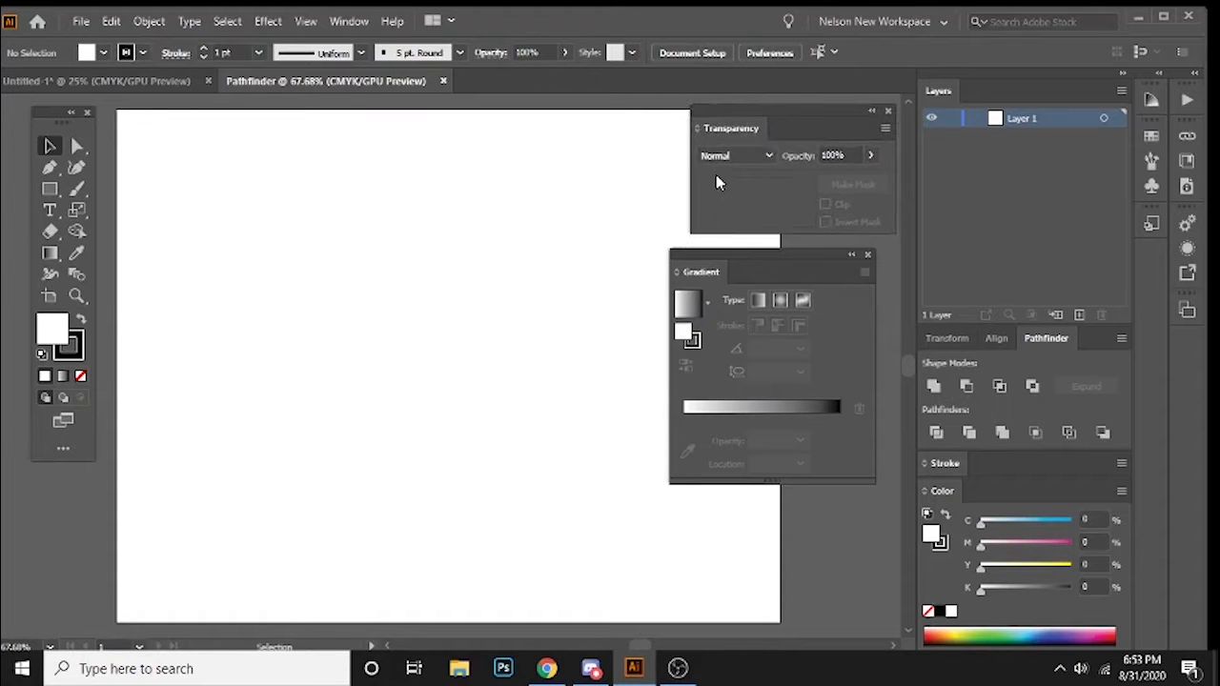
pyautogui.click(888, 111)
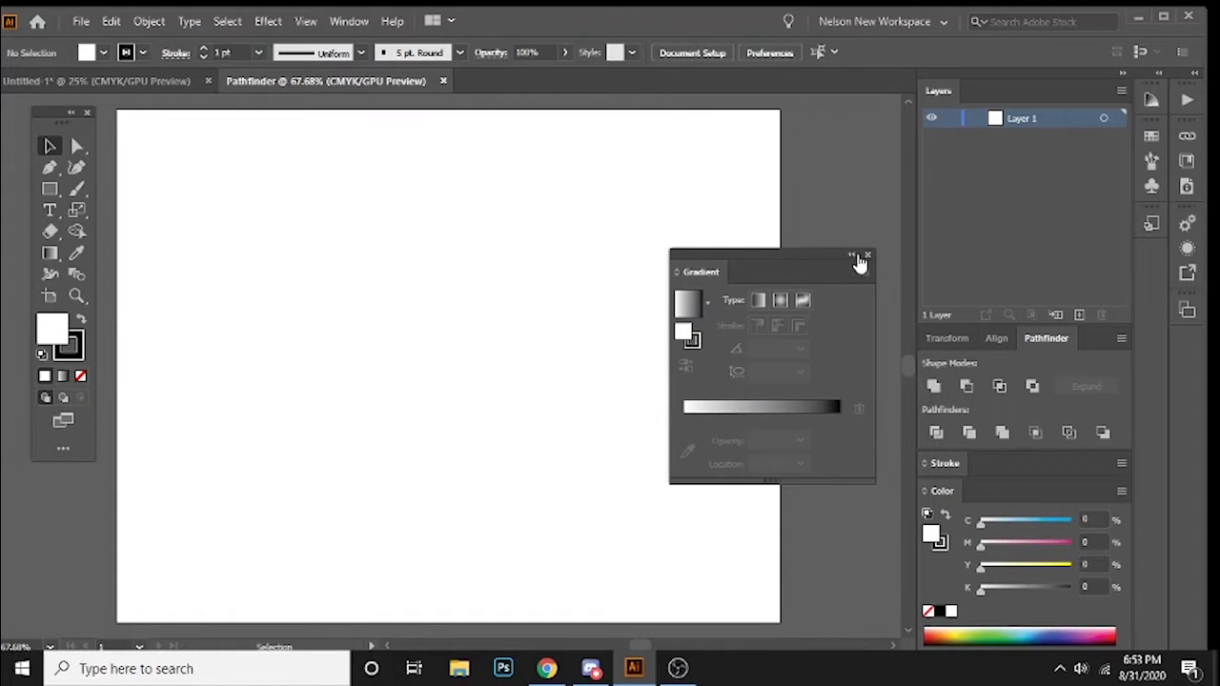
pyautogui.moveTo(811, 264); pyautogui.dragTo(829, 404)
pyautogui.moveTo(1049, 339); pyautogui.dragTo(701, 104)
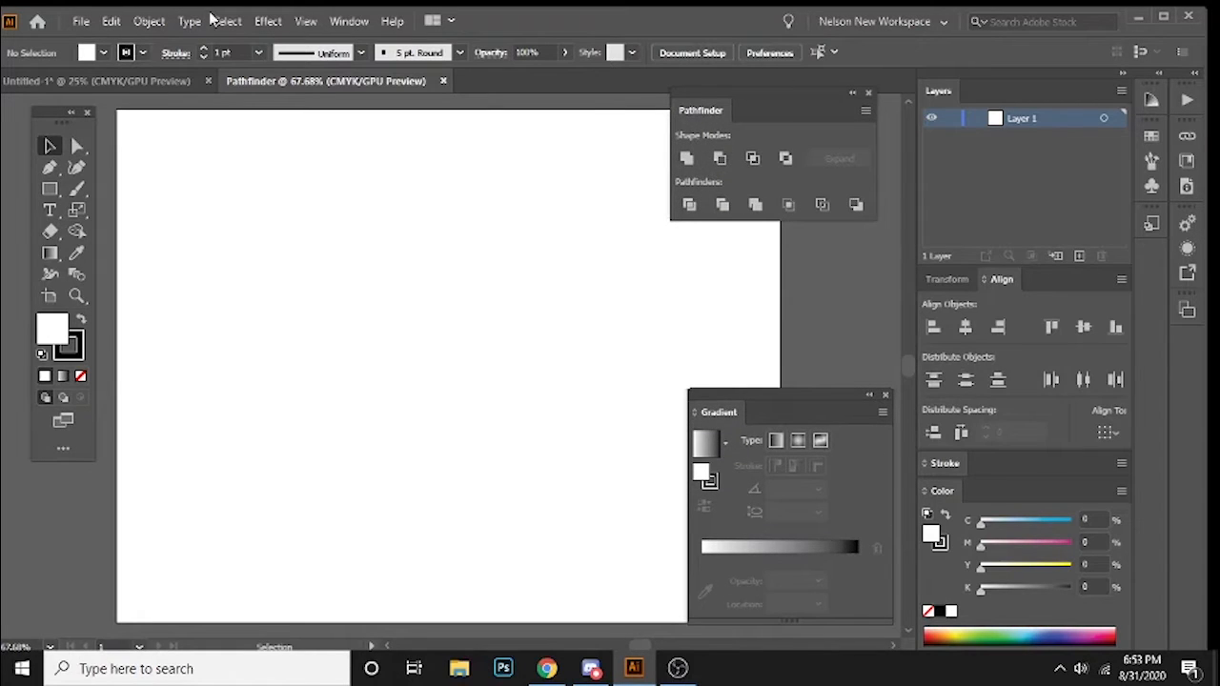
pyautogui.click(349, 21)
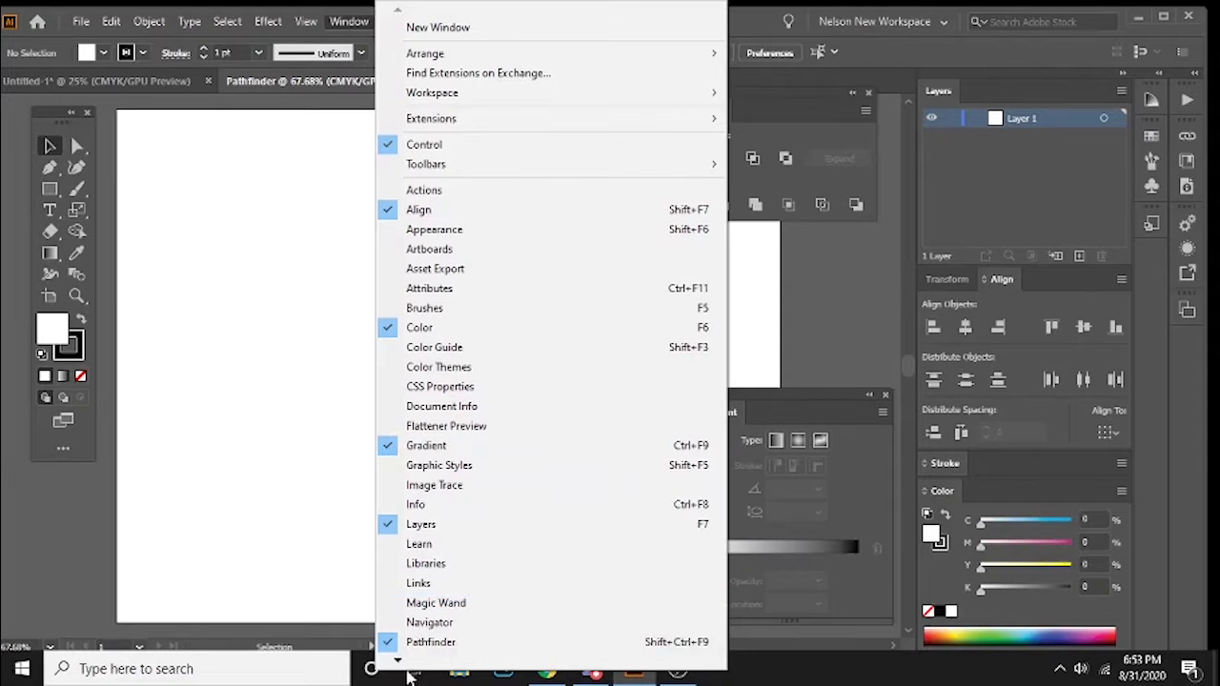
pyautogui.click(787, 381)
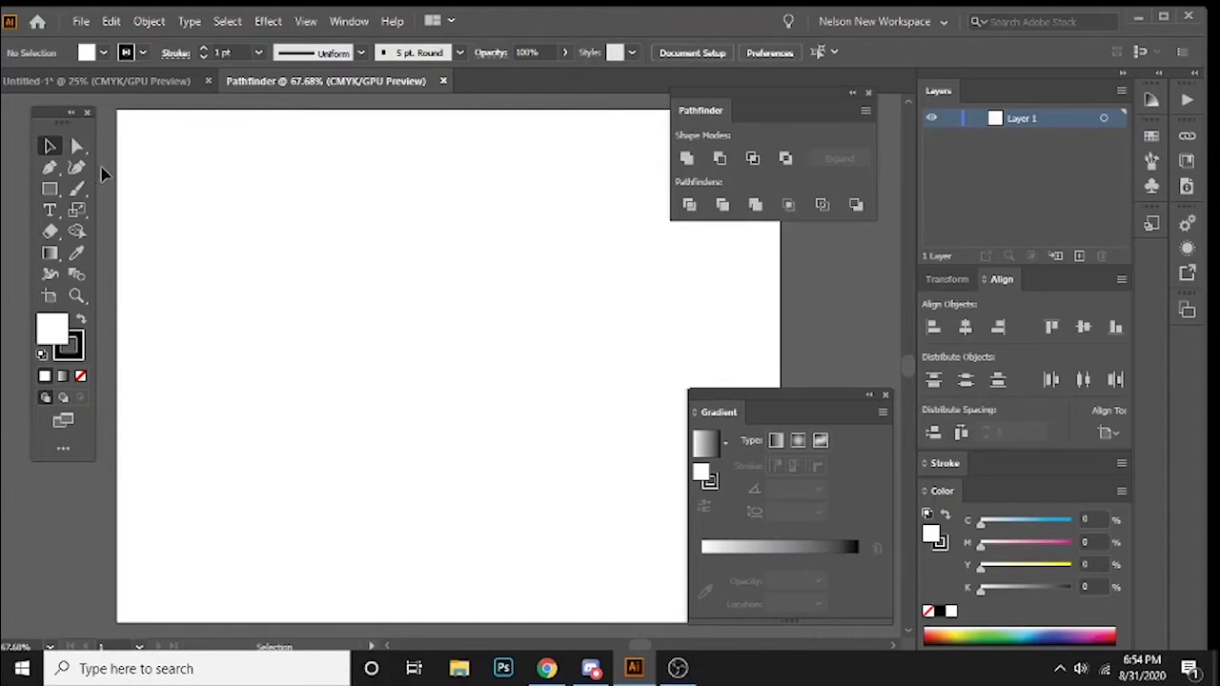
pyautogui.click(48, 326)
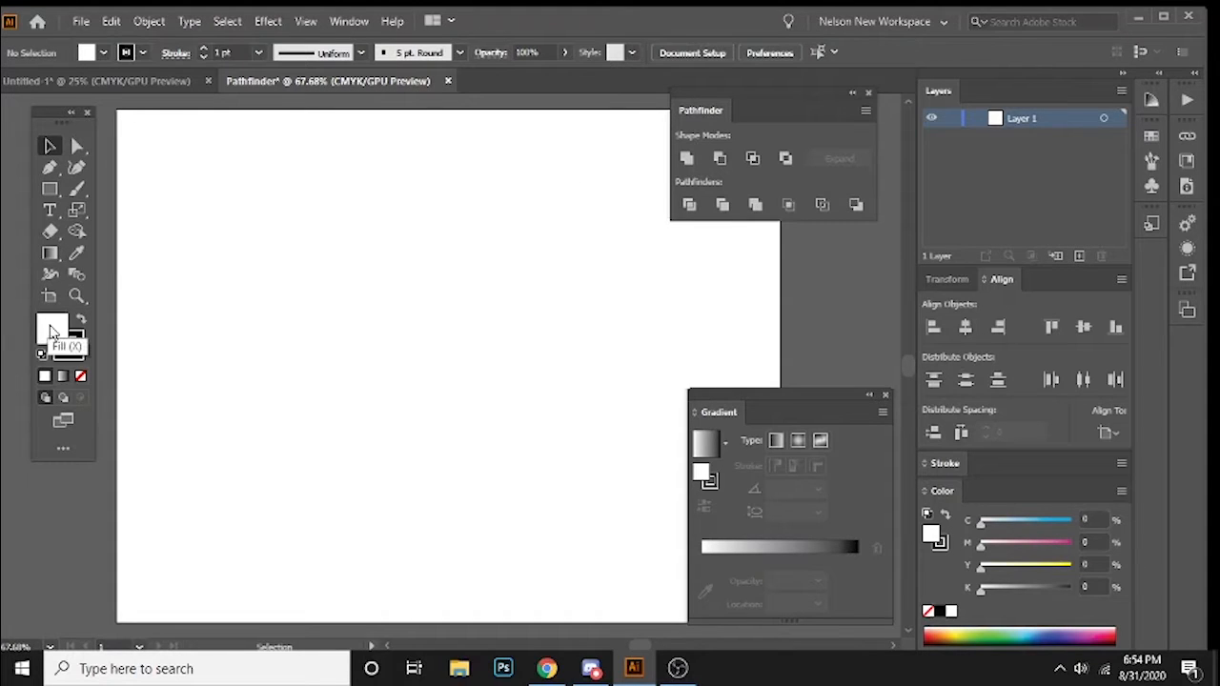
pyautogui.moveTo(66, 115); pyautogui.dragTo(49, 113)
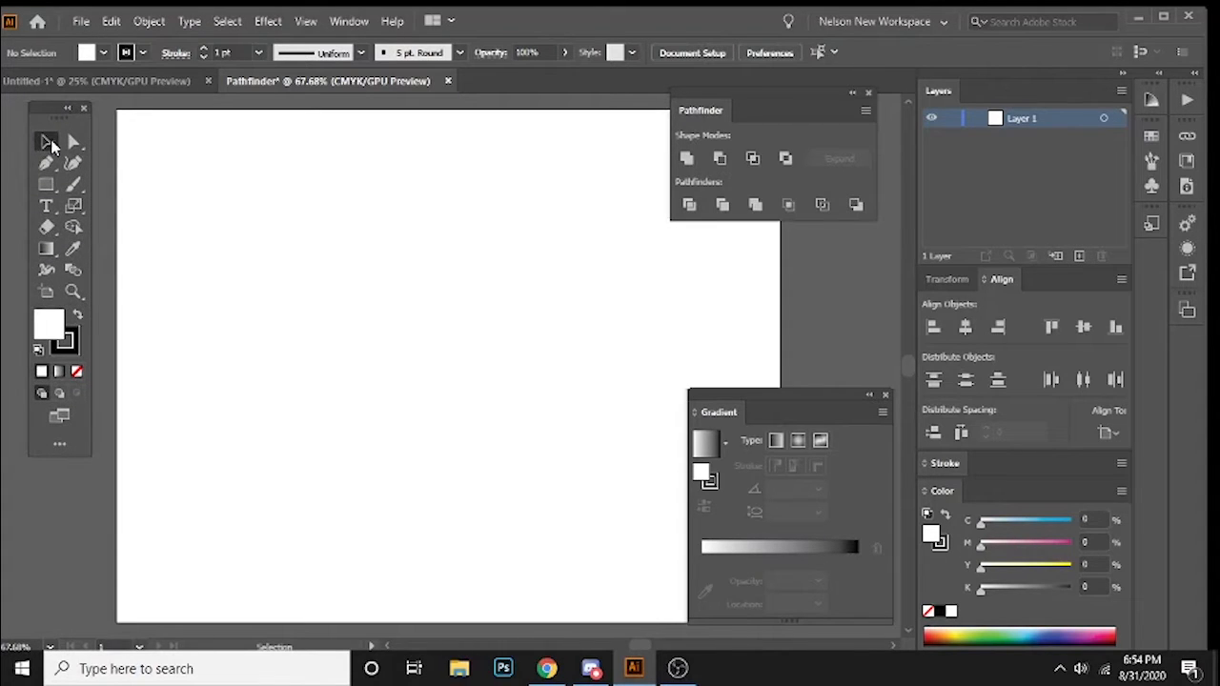
pyautogui.doubleClick(49, 329)
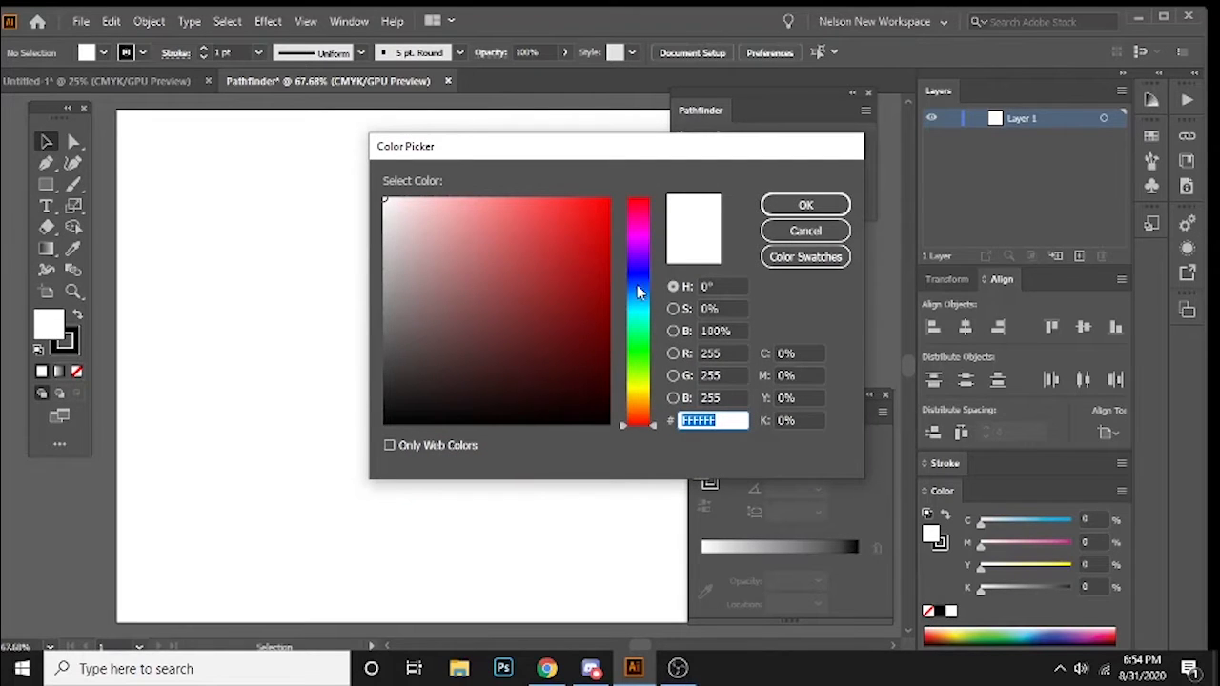
pyautogui.click(639, 251)
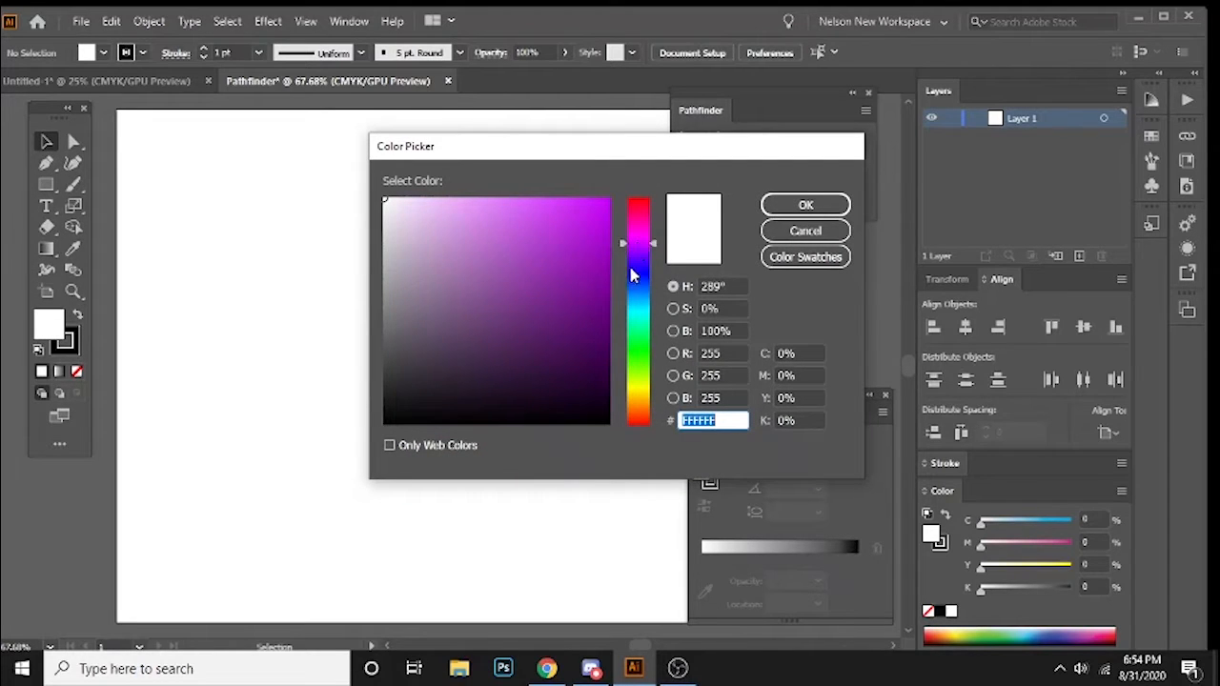
pyautogui.click(639, 253)
pyautogui.click(805, 205)
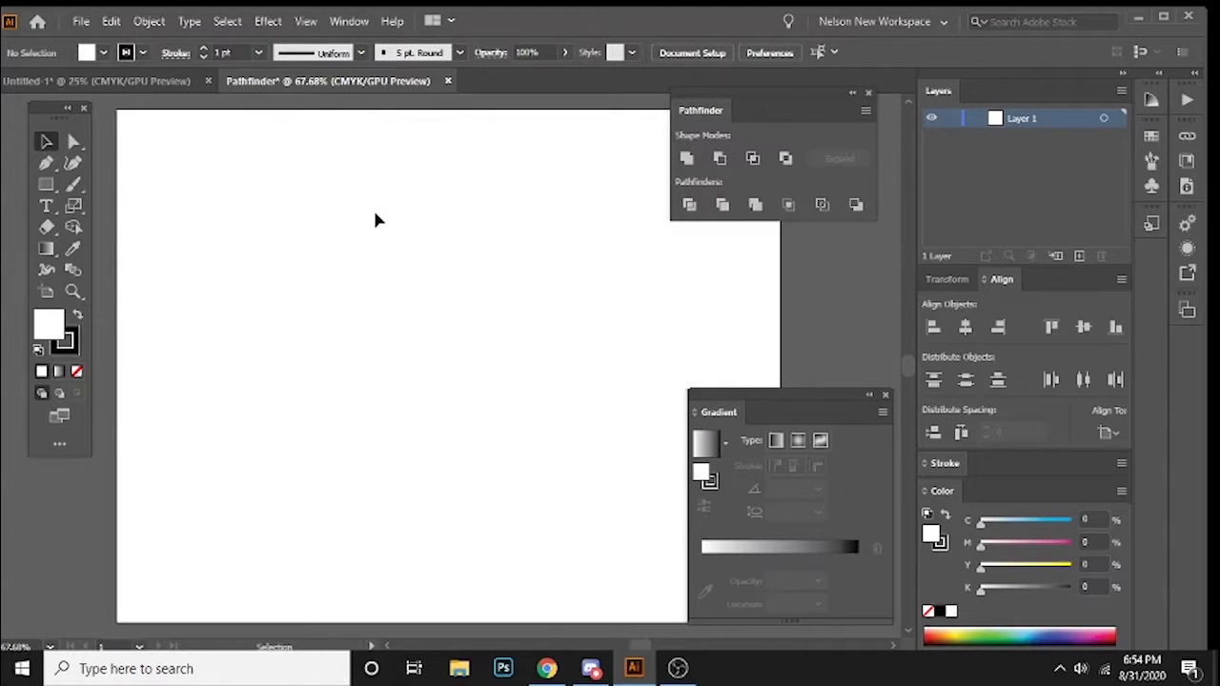
# - Set the fill color to purple A32EAF
pyautogui.doubleClick(55, 328)
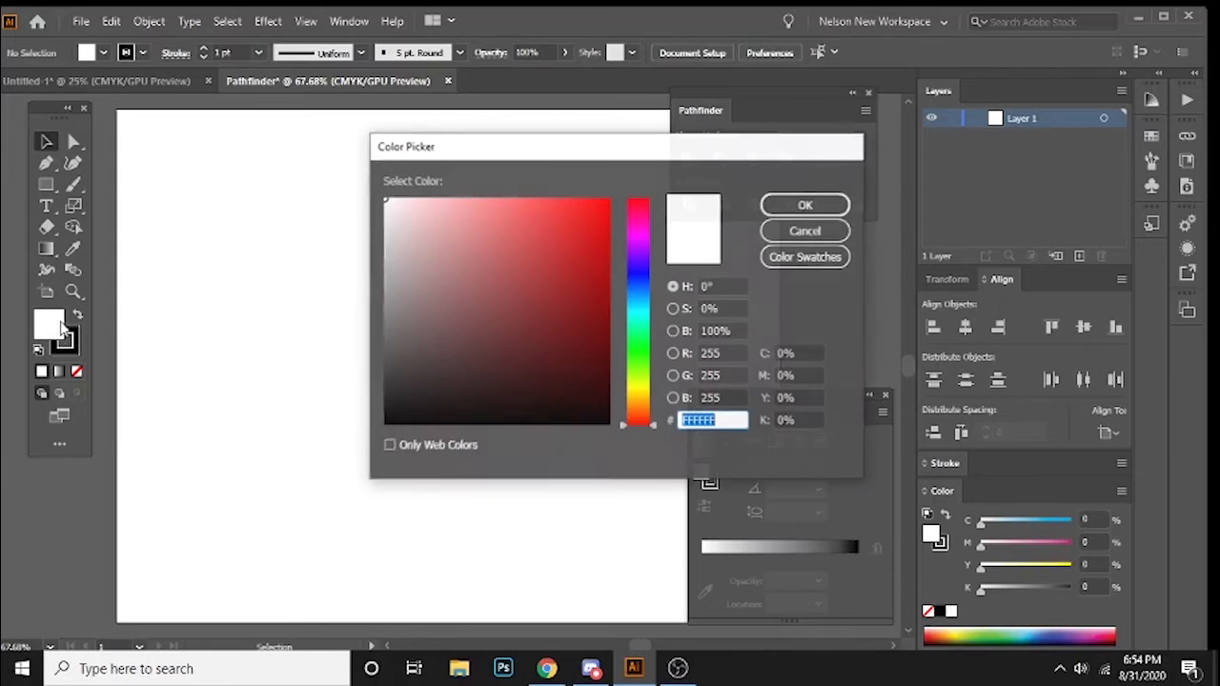
pyautogui.click(635, 239)
pyautogui.moveTo(576, 230); pyautogui.dragTo(569, 246)
pyautogui.click(552, 269)
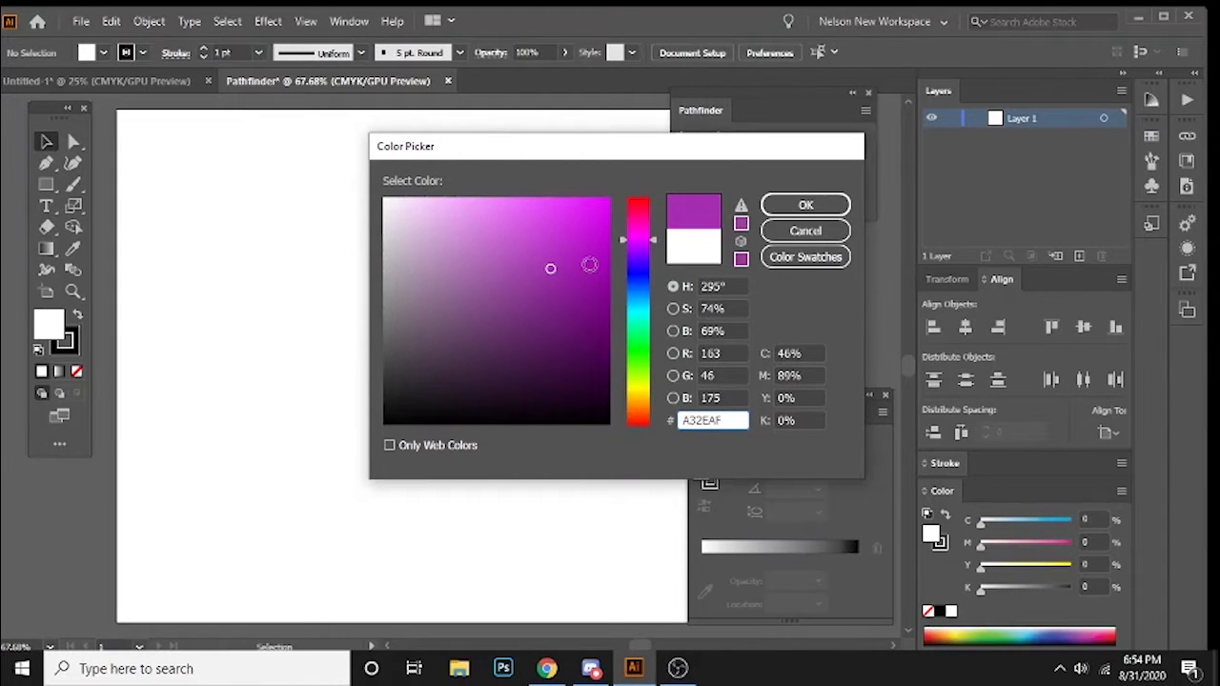
pyautogui.click(805, 205)
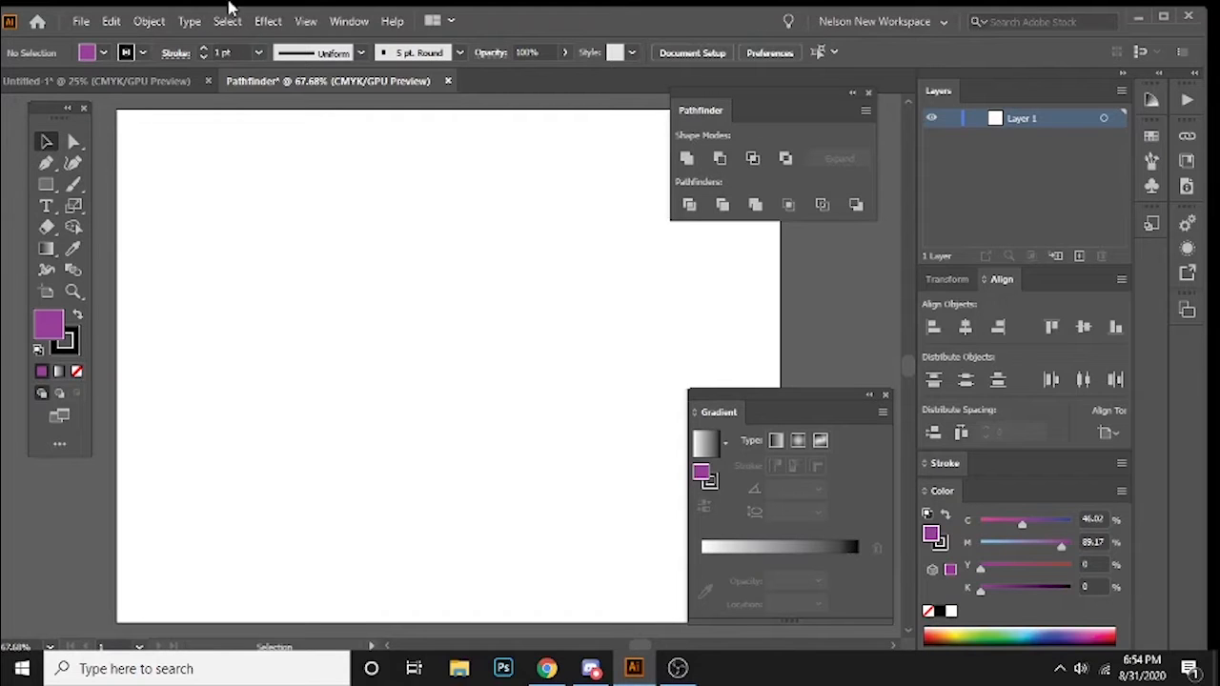
# - Set the stroke to none and make the fill the active color attribute again
pyautogui.click(72, 350)
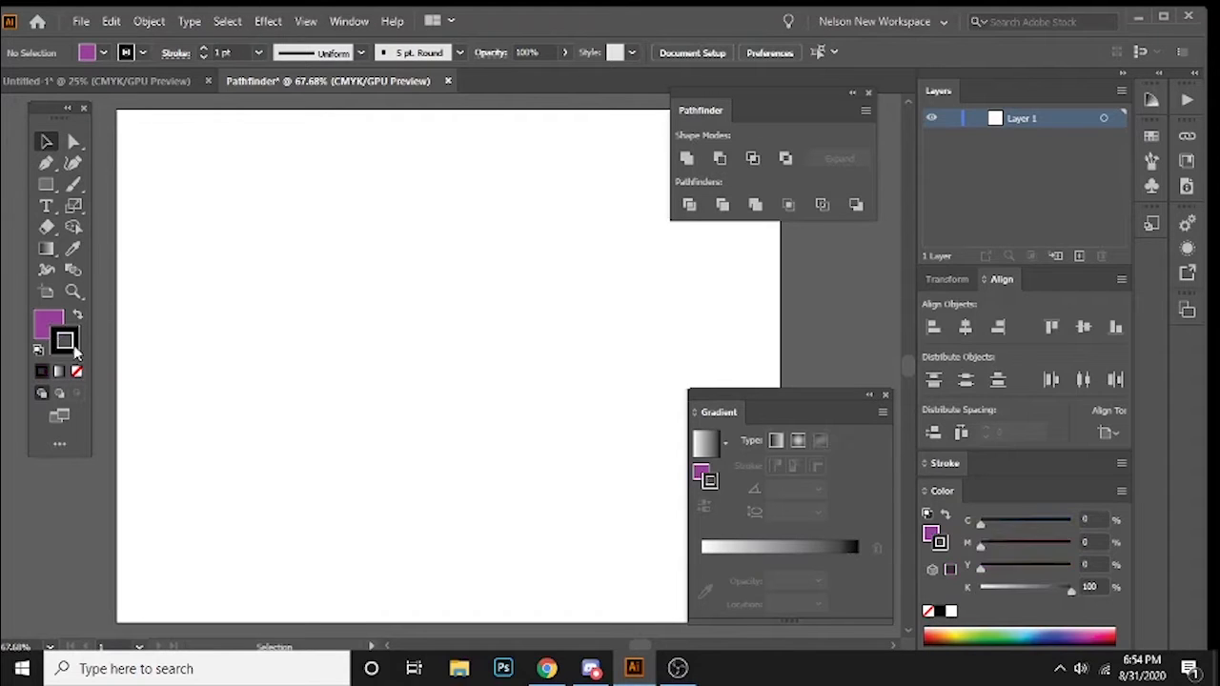
pyautogui.click(77, 371)
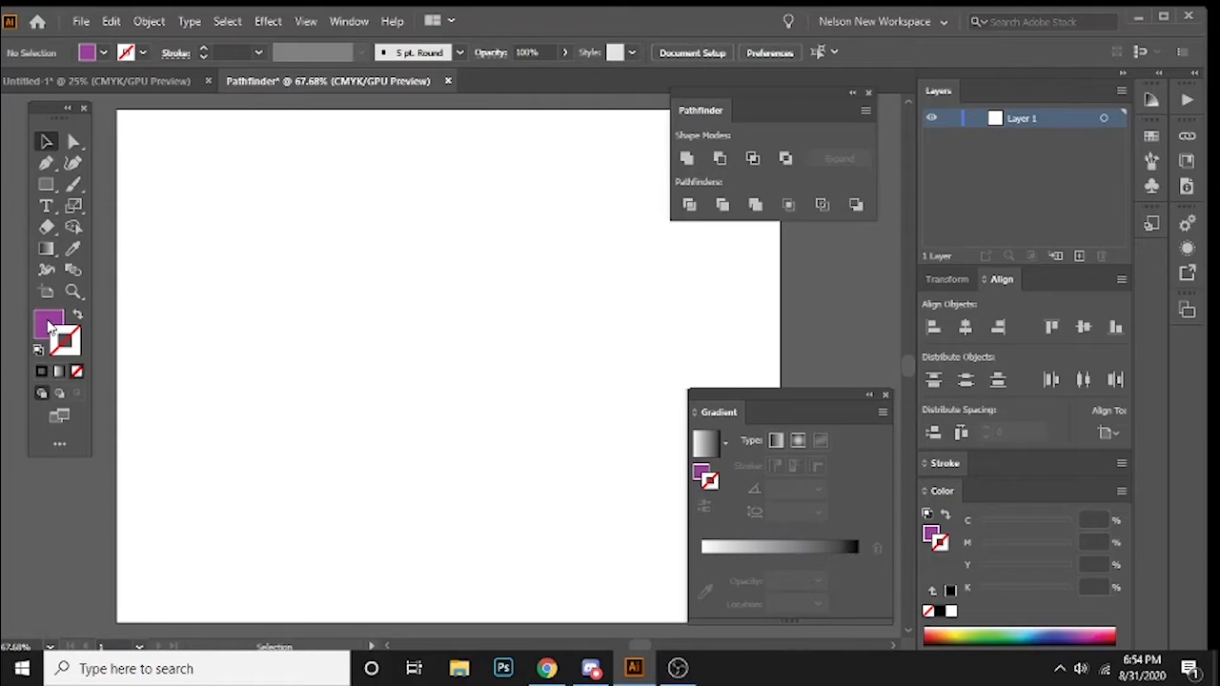
pyautogui.click(51, 327)
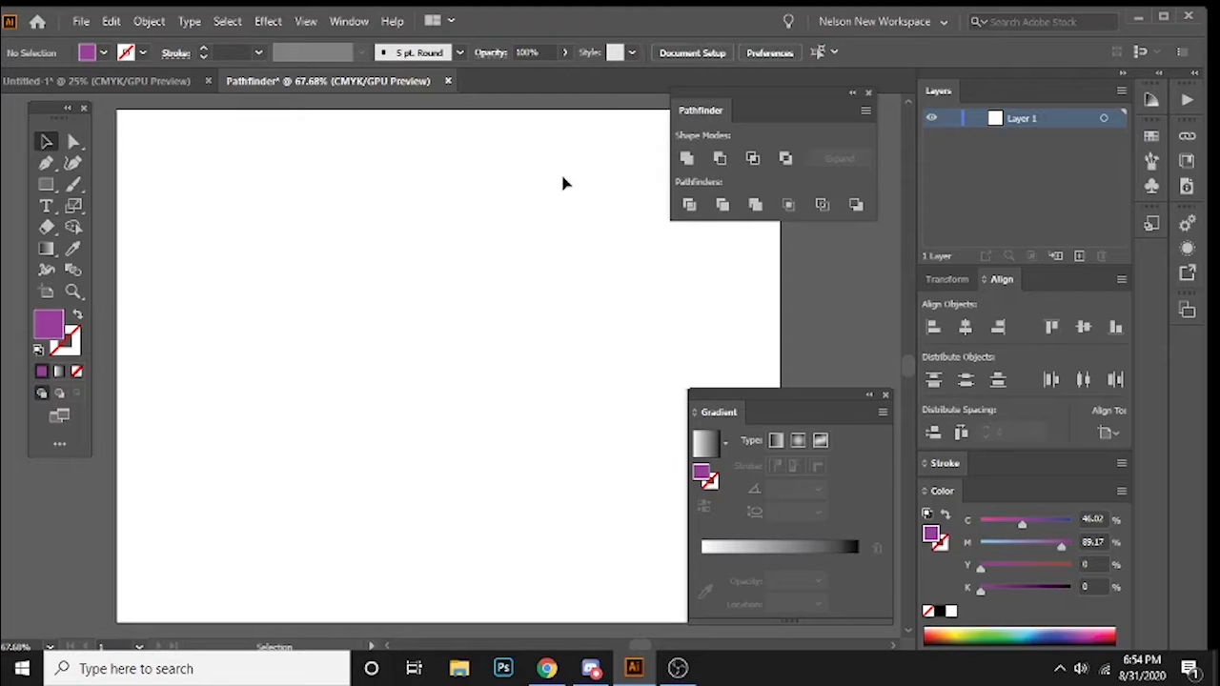
# - Display the Swatches panel and save the purple fill as a global process swatch named C=46 M=89 Y=0 K=0
pyautogui.click(350, 22)
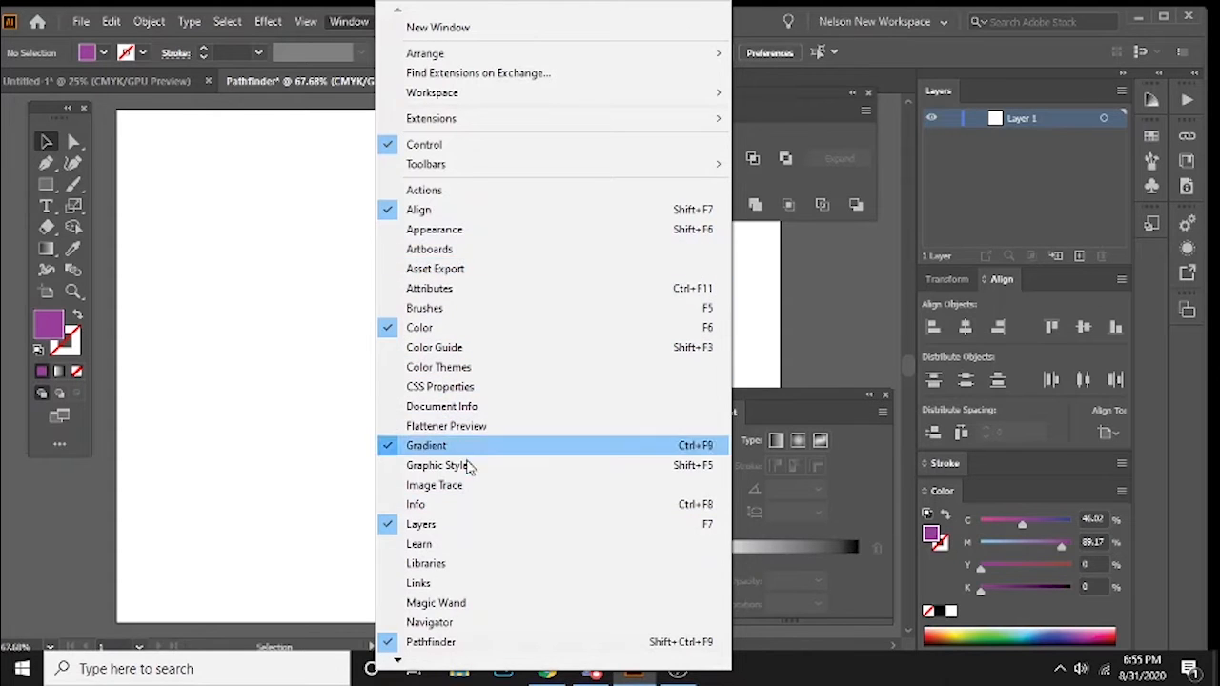
pyautogui.moveTo(460, 660)
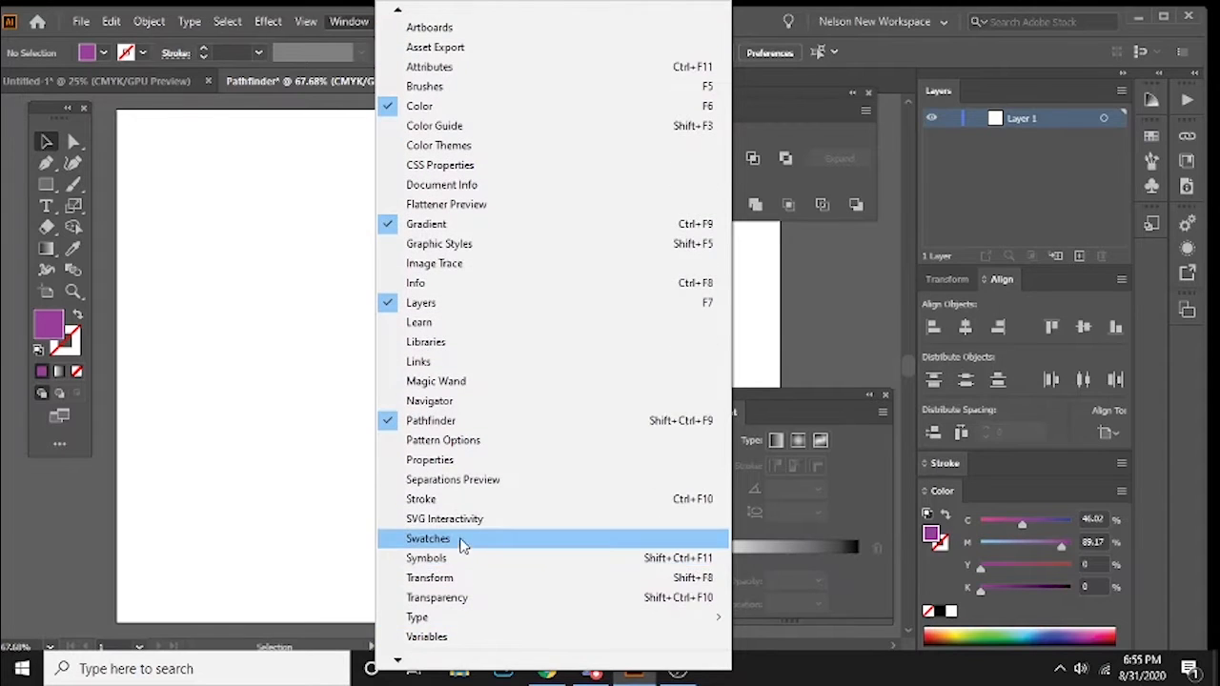
pyautogui.click(461, 542)
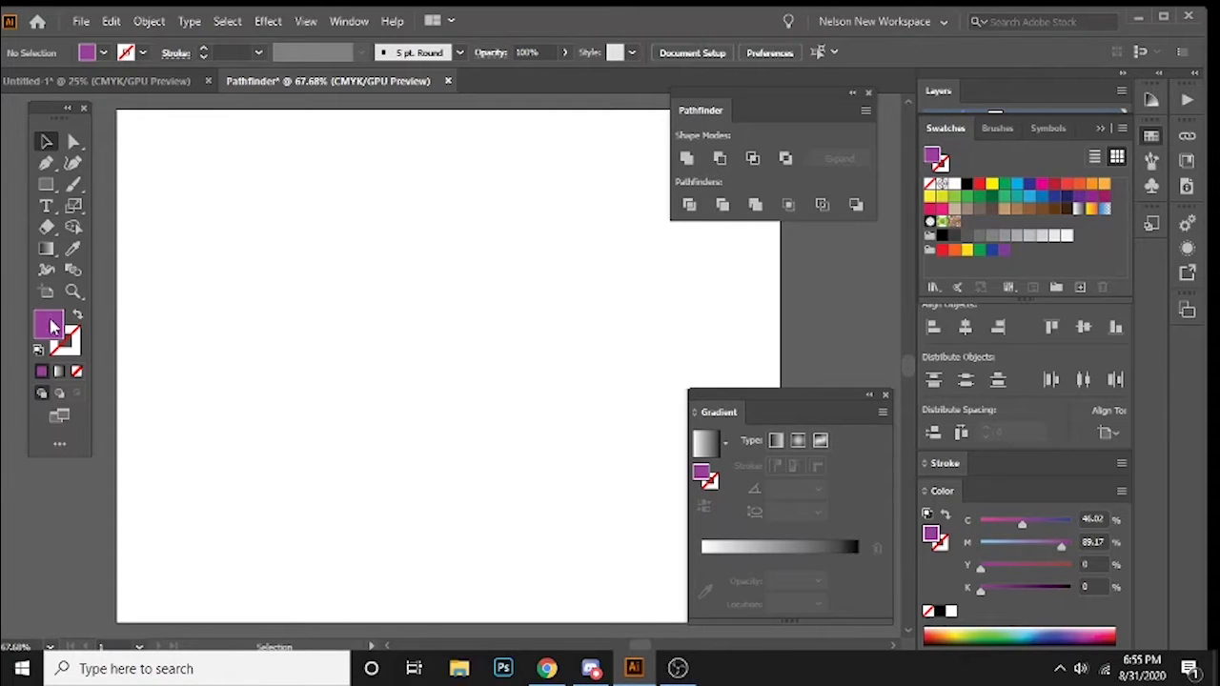
pyautogui.click(1080, 289)
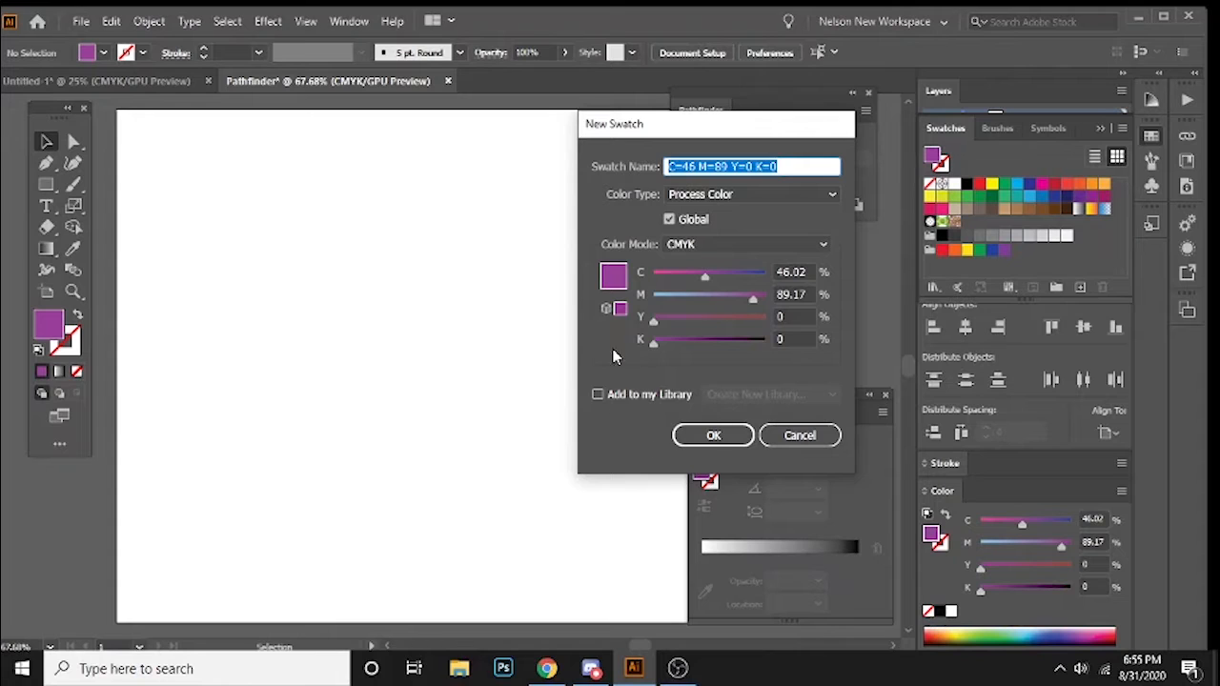
pyautogui.click(710, 435)
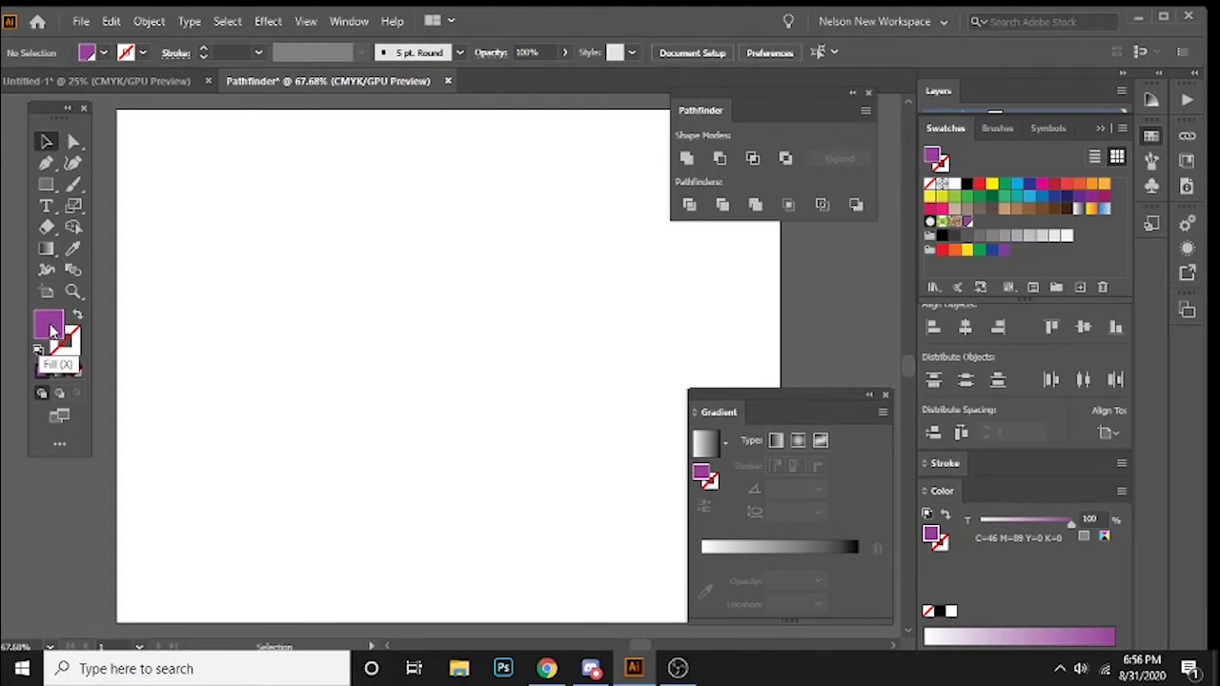
# - Change the fill to blue-violet (C 83.49, M 91.02, Y 0, K 0) and add it to the swatches
pyautogui.doubleClick(49, 327)
pyautogui.click(640, 267)
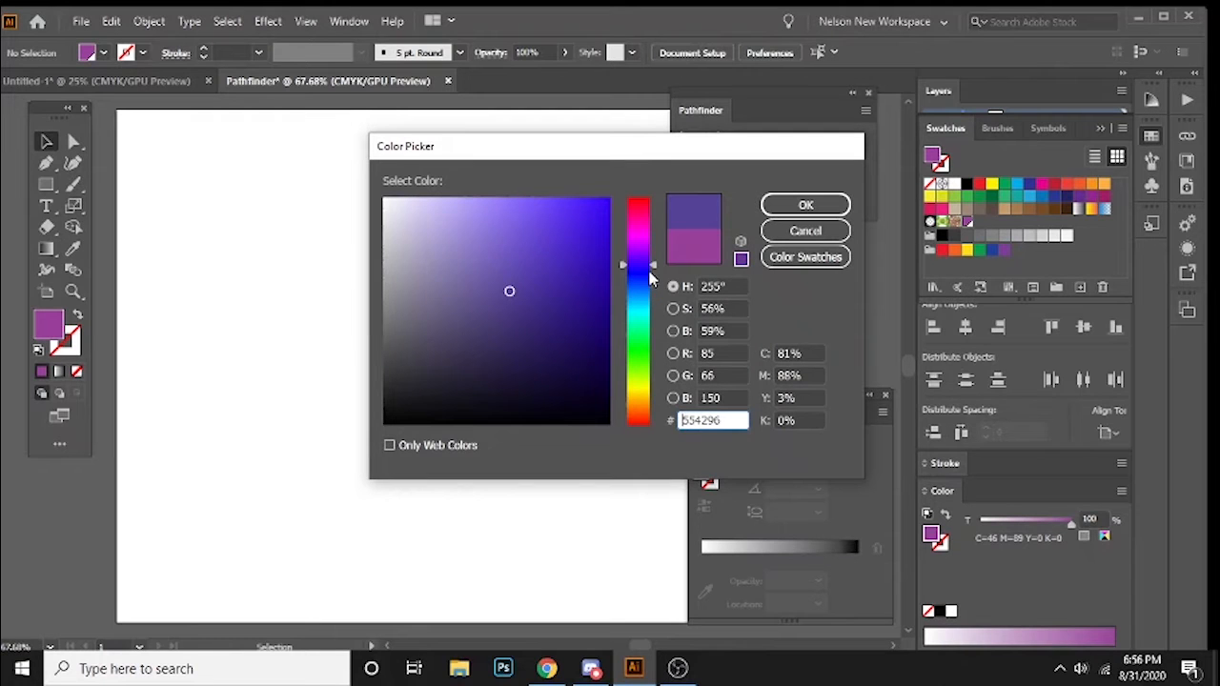
pyautogui.press('Return')
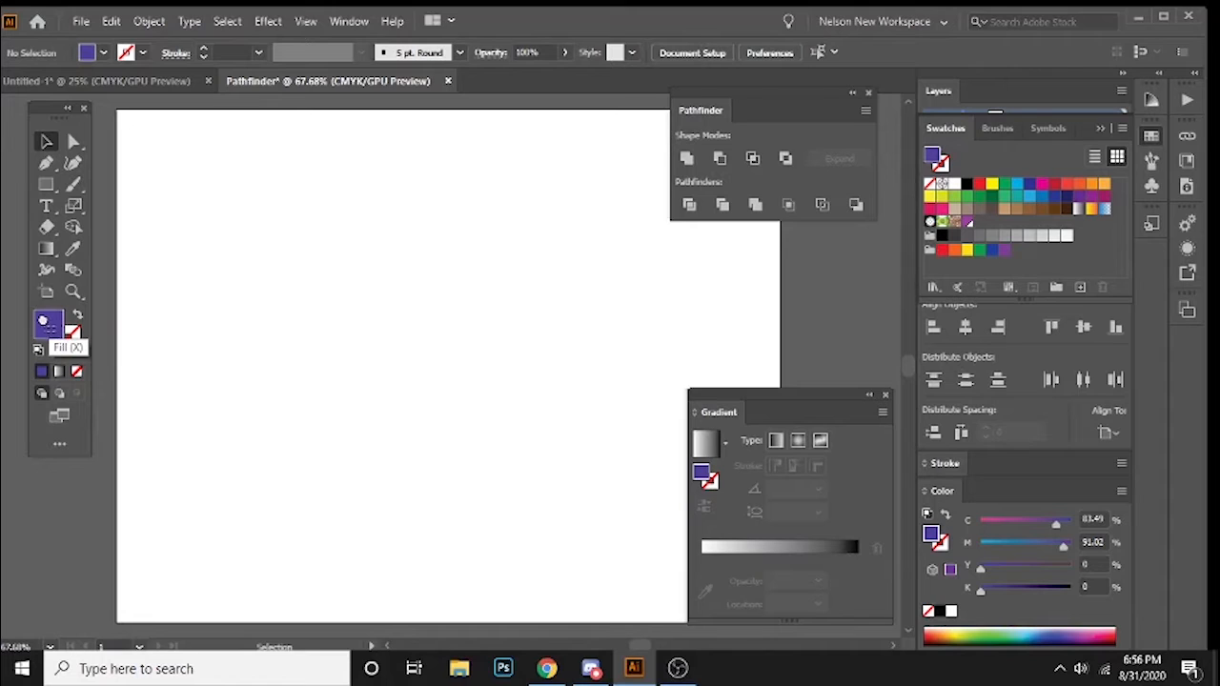
pyautogui.moveTo(46, 324); pyautogui.dragTo(984, 226)
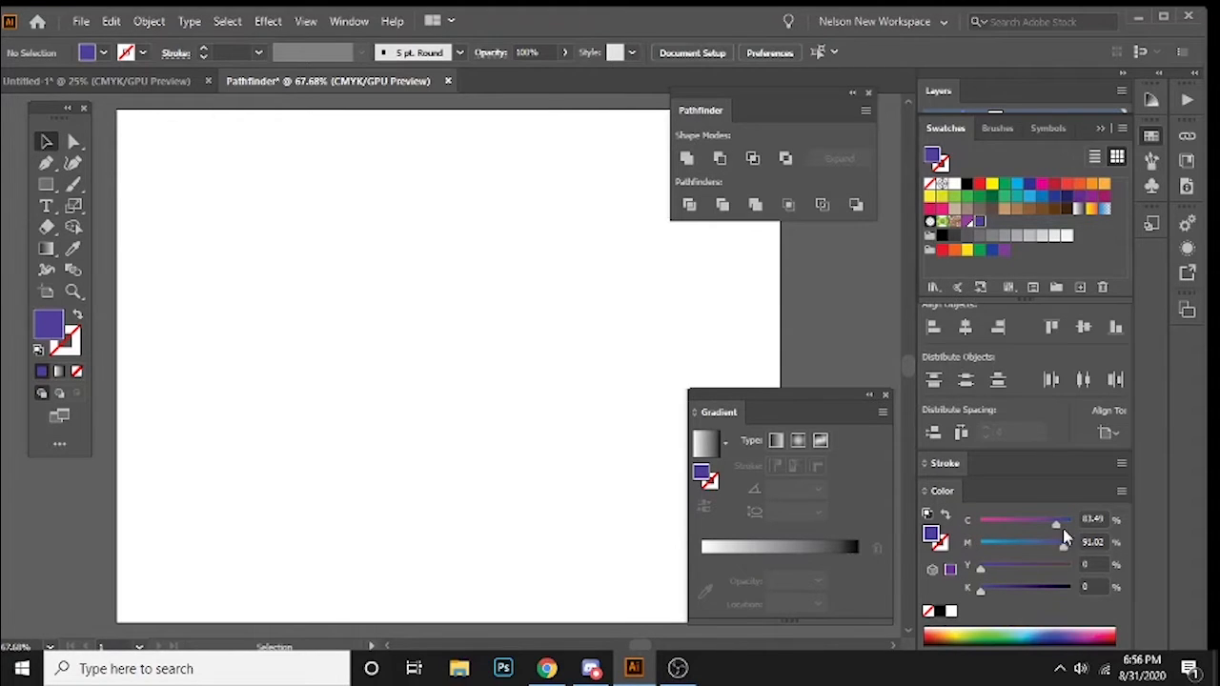
# - Try the fill at 45% cyan and 60% magenta, and reapply the saved C=46 M=89 Y=0 K=0 purple swatch
pyautogui.moveTo(1061, 531); pyautogui.dragTo(1021, 526)
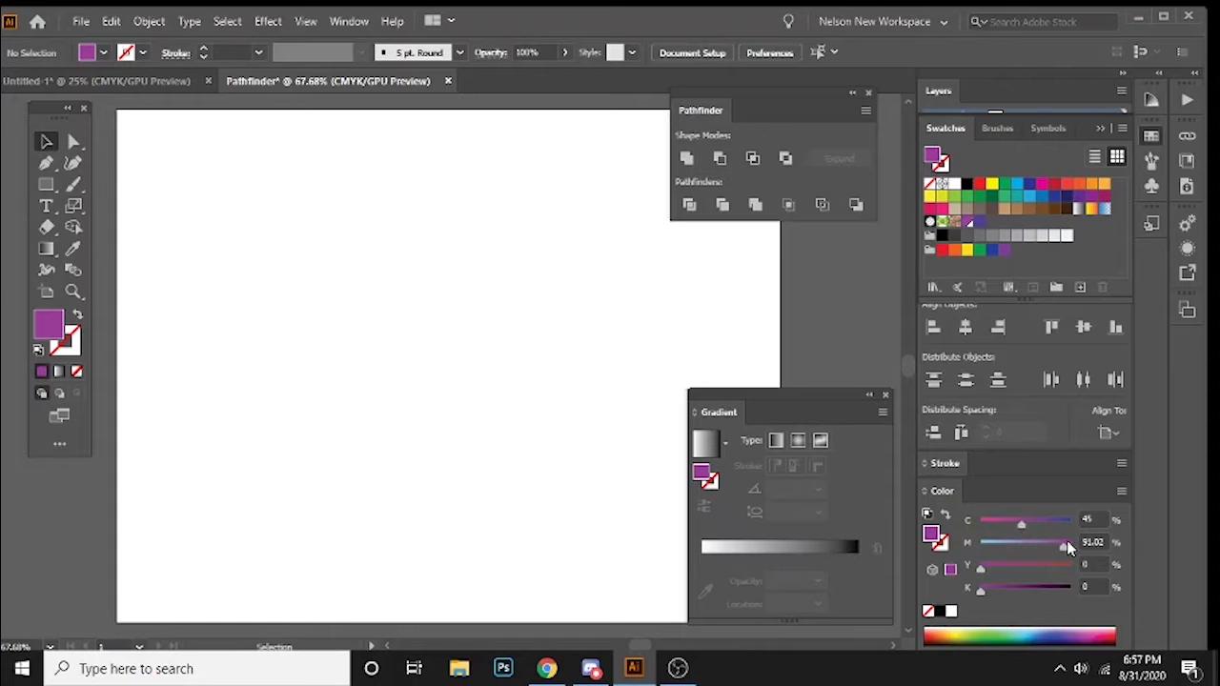
pyautogui.moveTo(1063, 551); pyautogui.dragTo(1035, 548)
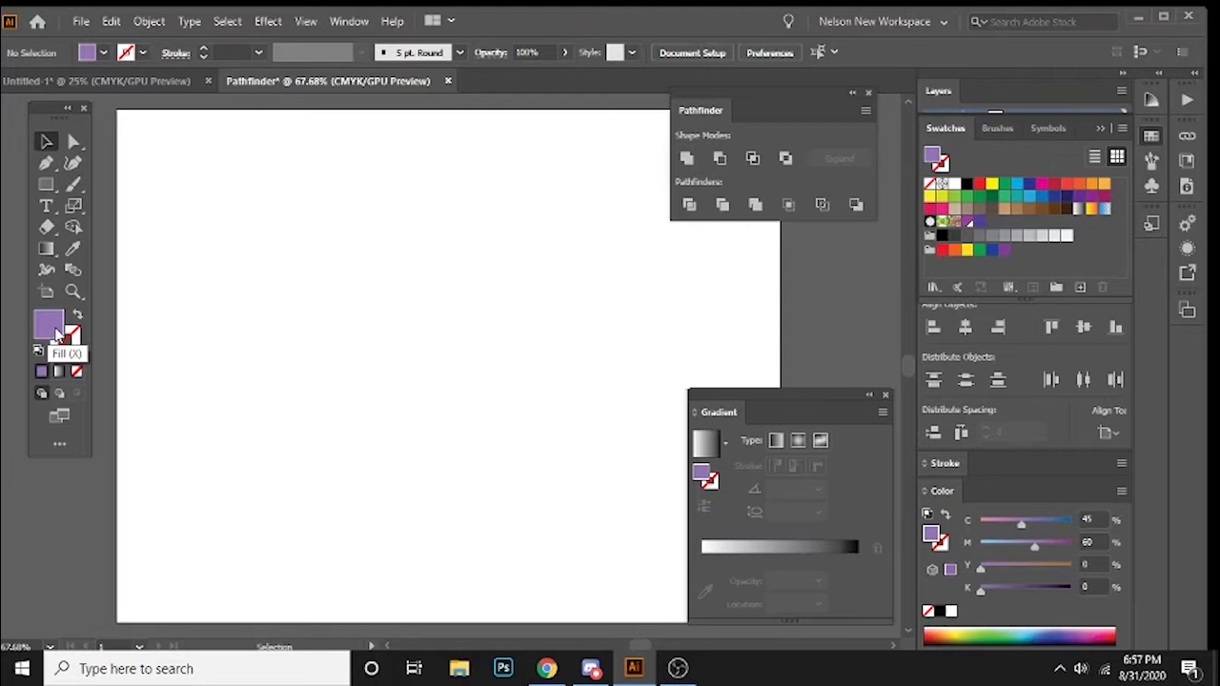
pyautogui.click(967, 221)
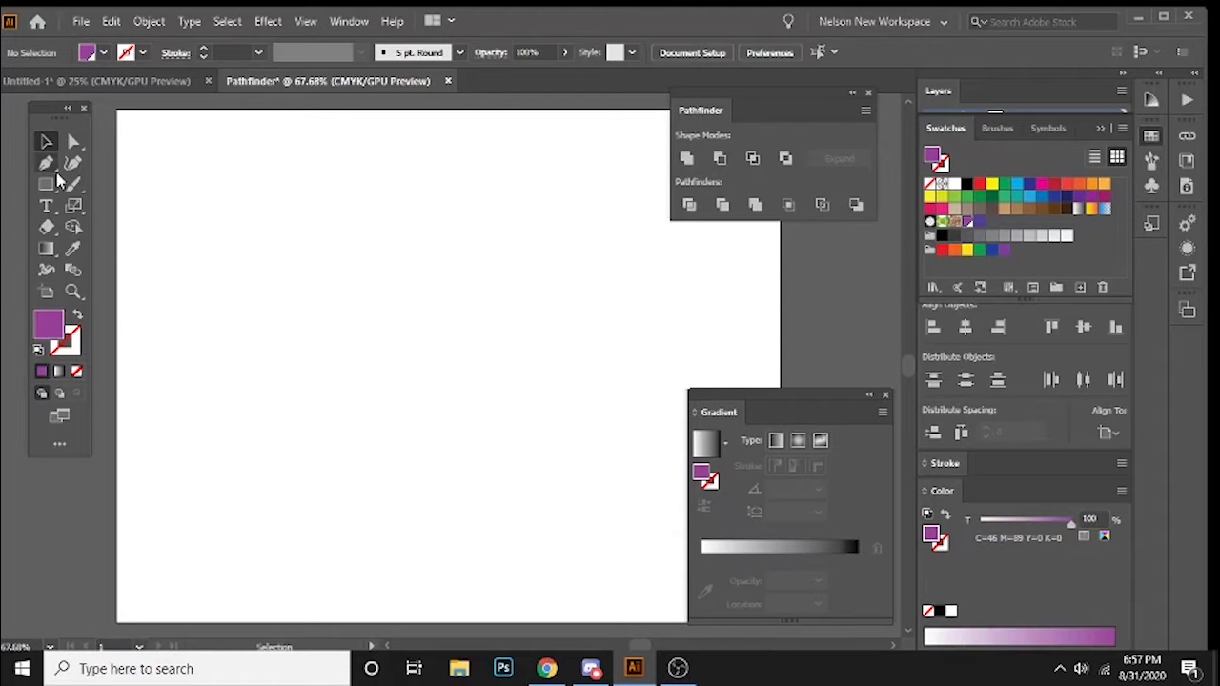
# - Draw two purple squares side by side on the artboard with the Rectangle tool
pyautogui.click(48, 185)
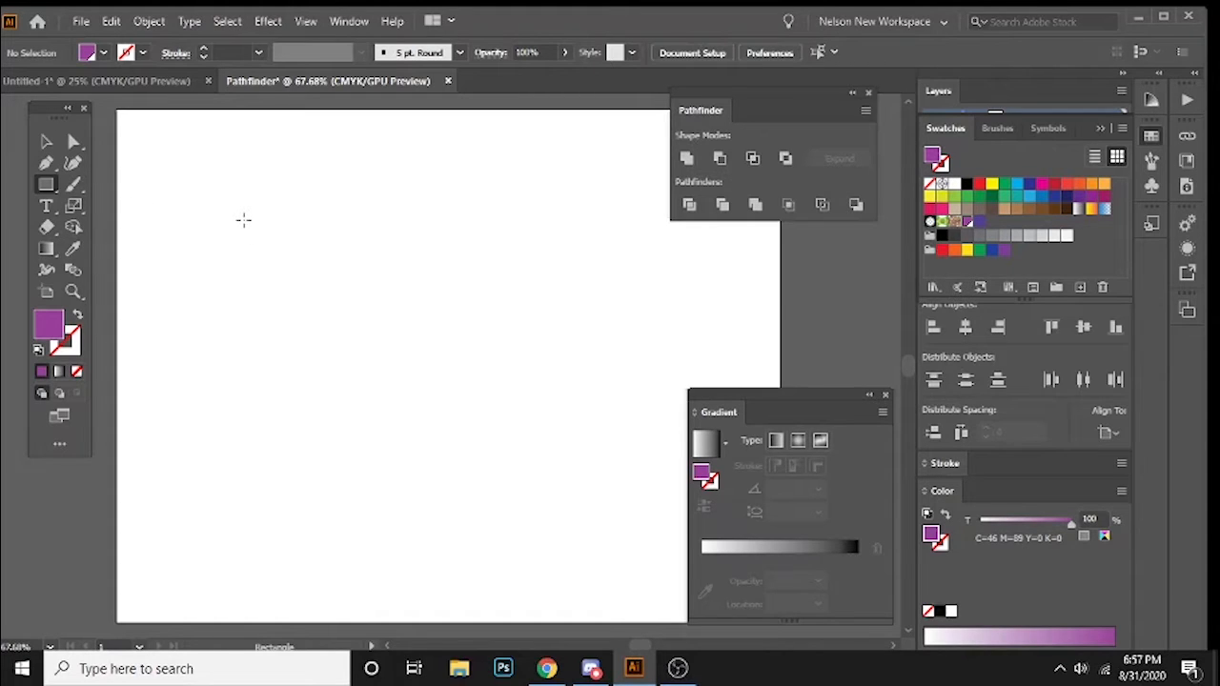
pyautogui.press('alt')
pyautogui.moveTo(242, 222); pyautogui.dragTo(389, 368)
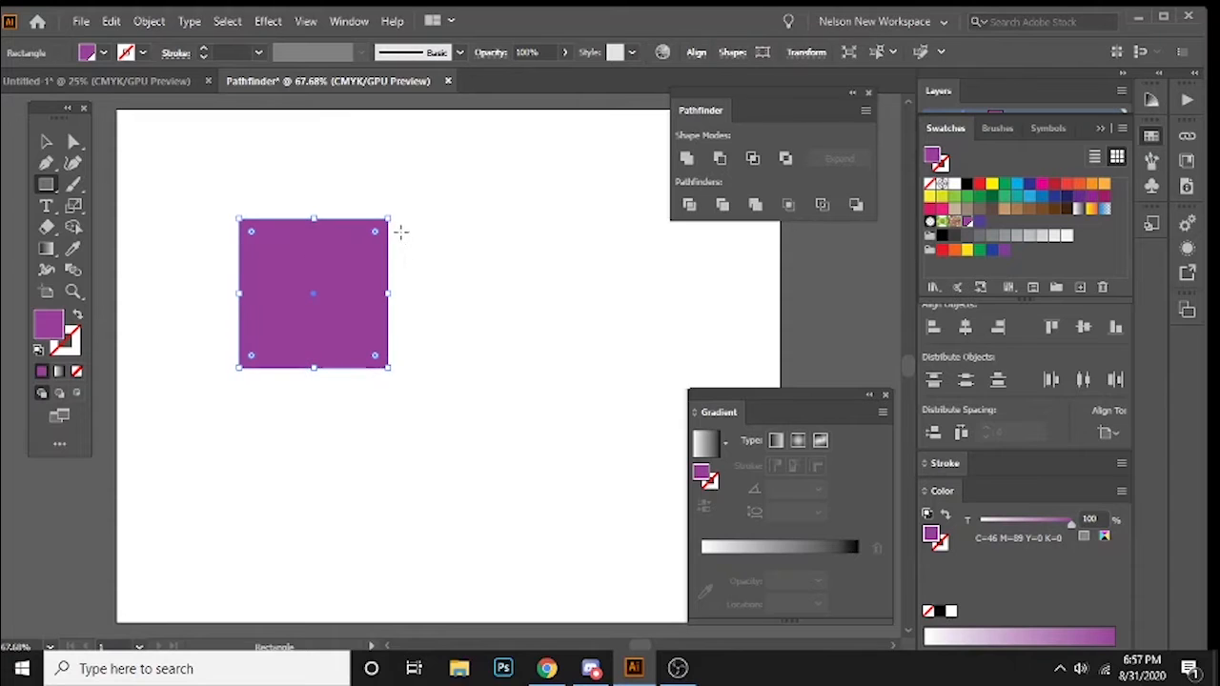
pyautogui.moveTo(401, 231); pyautogui.dragTo(566, 402)
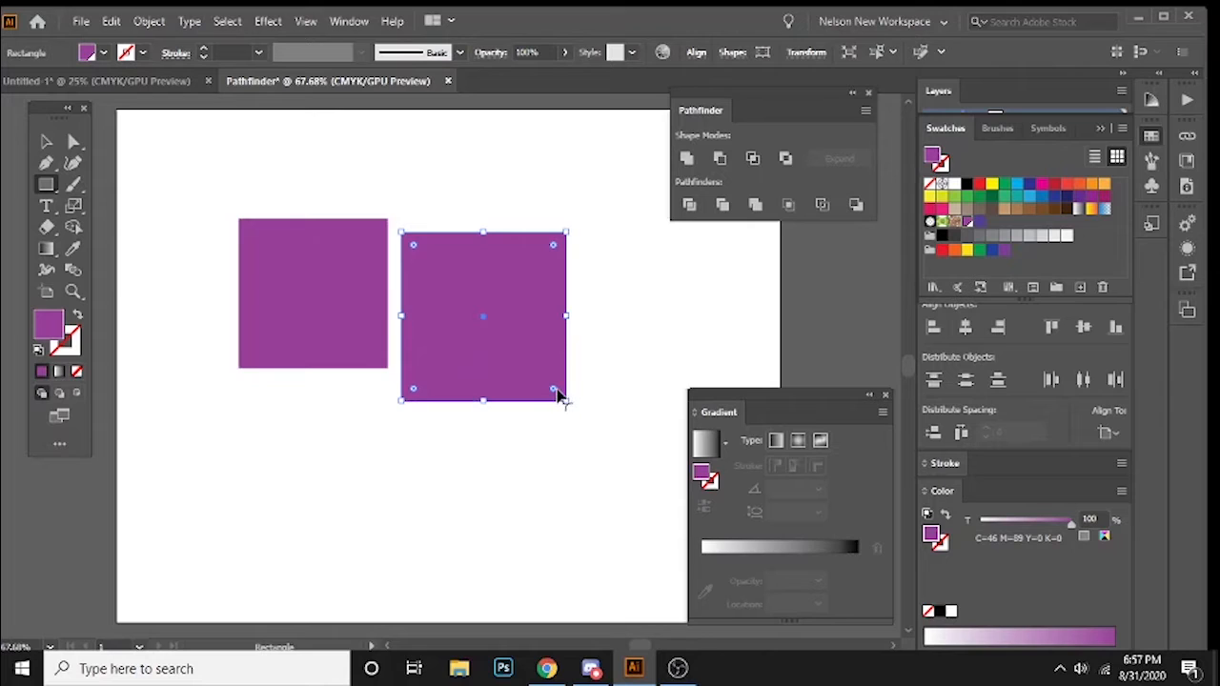
# - Delete both purple squares from the artboard
pyautogui.press('Delete')
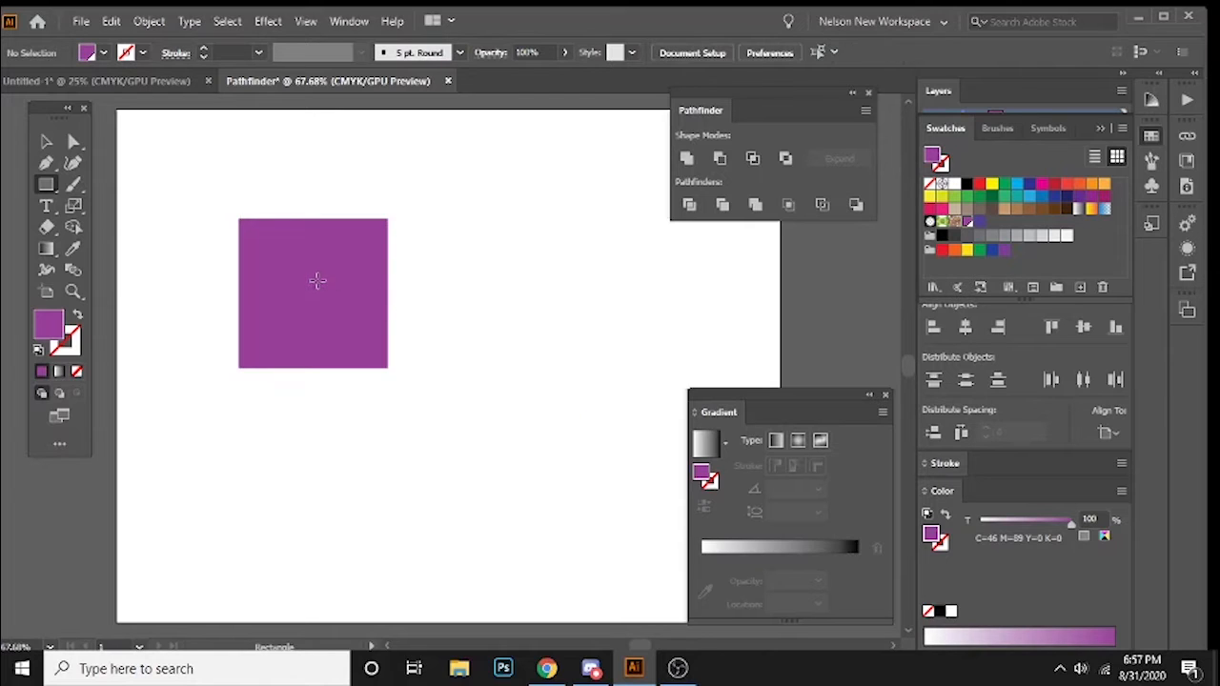
pyautogui.press('v')
pyautogui.click(301, 279)
pyautogui.press('Delete')
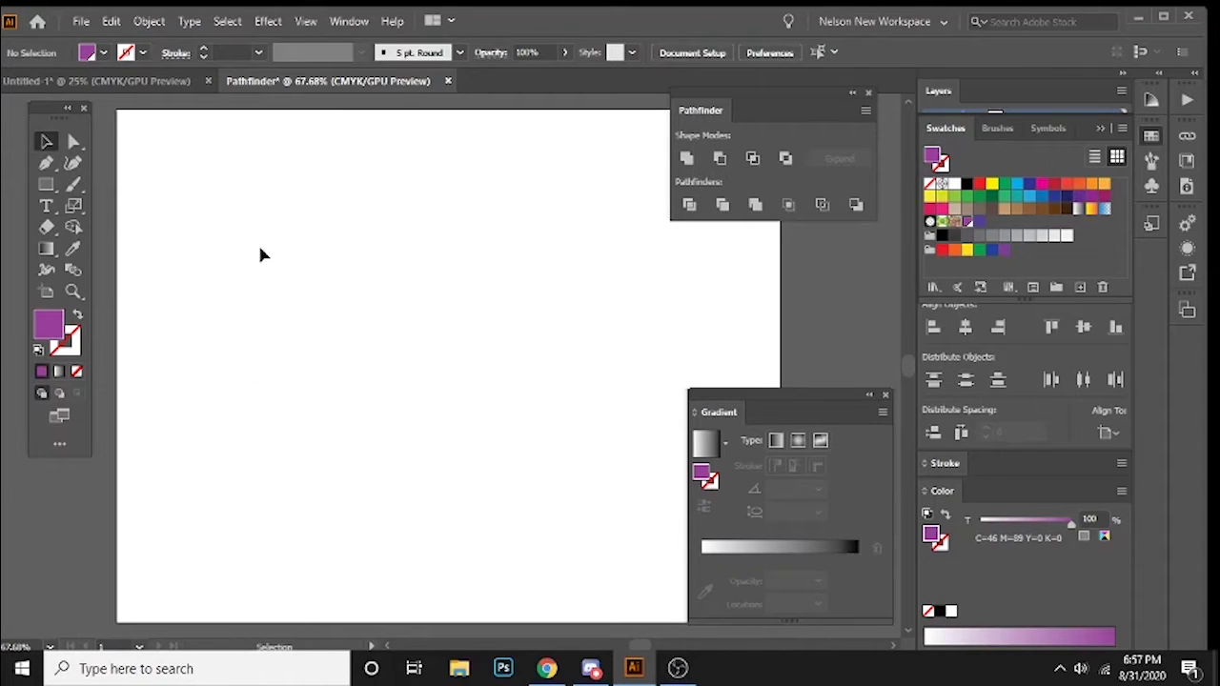
pyautogui.press('b')
pyautogui.press('m')
pyautogui.moveTo(228, 222)
pyautogui.mouseDown()
pyautogui.moveTo(346, 338)
pyautogui.moveTo(236, 227)
pyautogui.mouseUp()
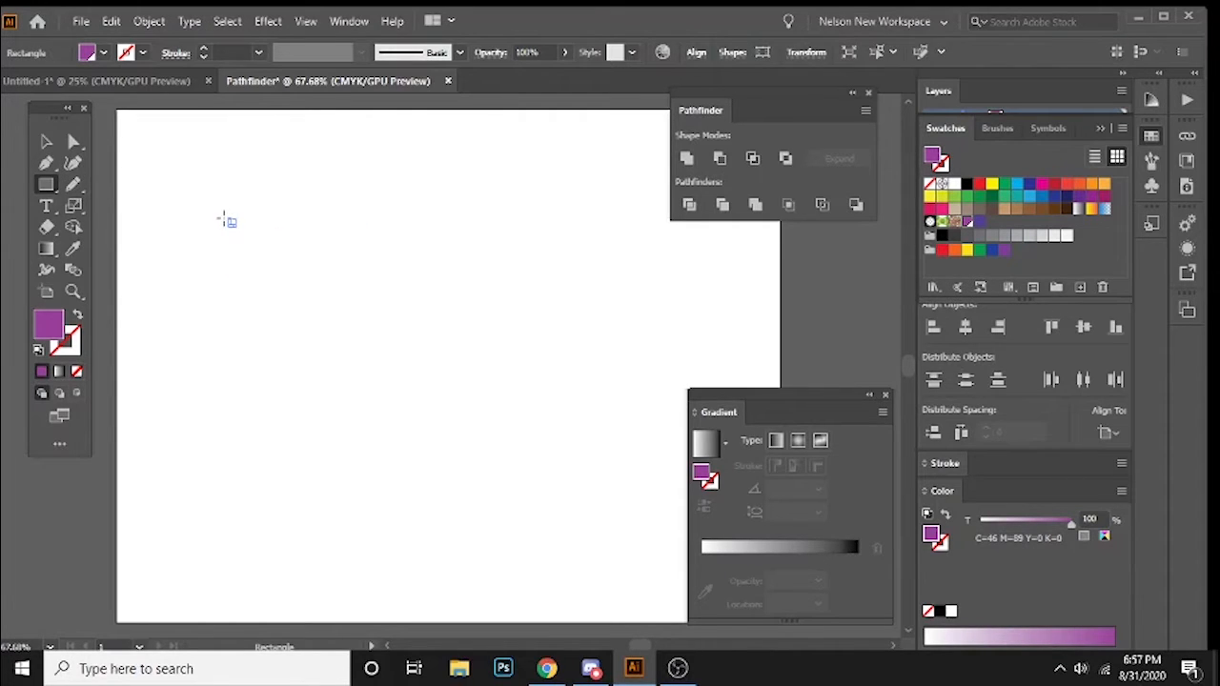
pyautogui.press('v')
pyautogui.click(249, 228)
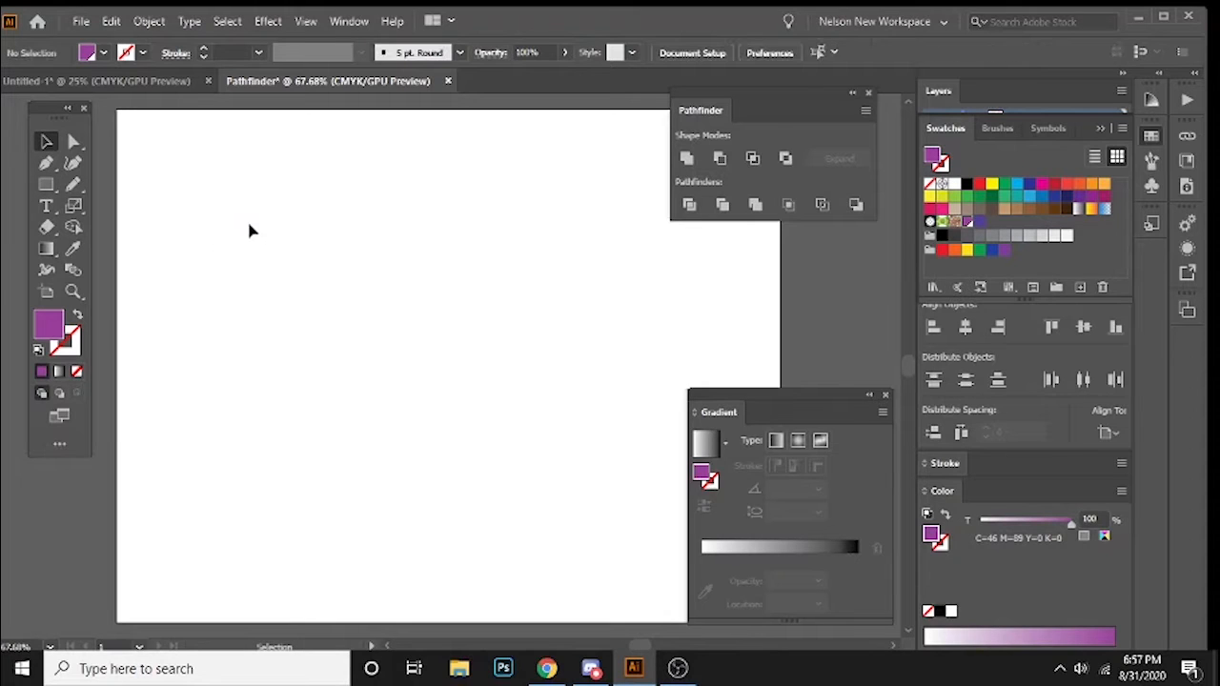
pyautogui.press('m')
pyautogui.moveTo(217, 205); pyautogui.dragTo(408, 381)
pyautogui.hotkey('ctrl', 'z')
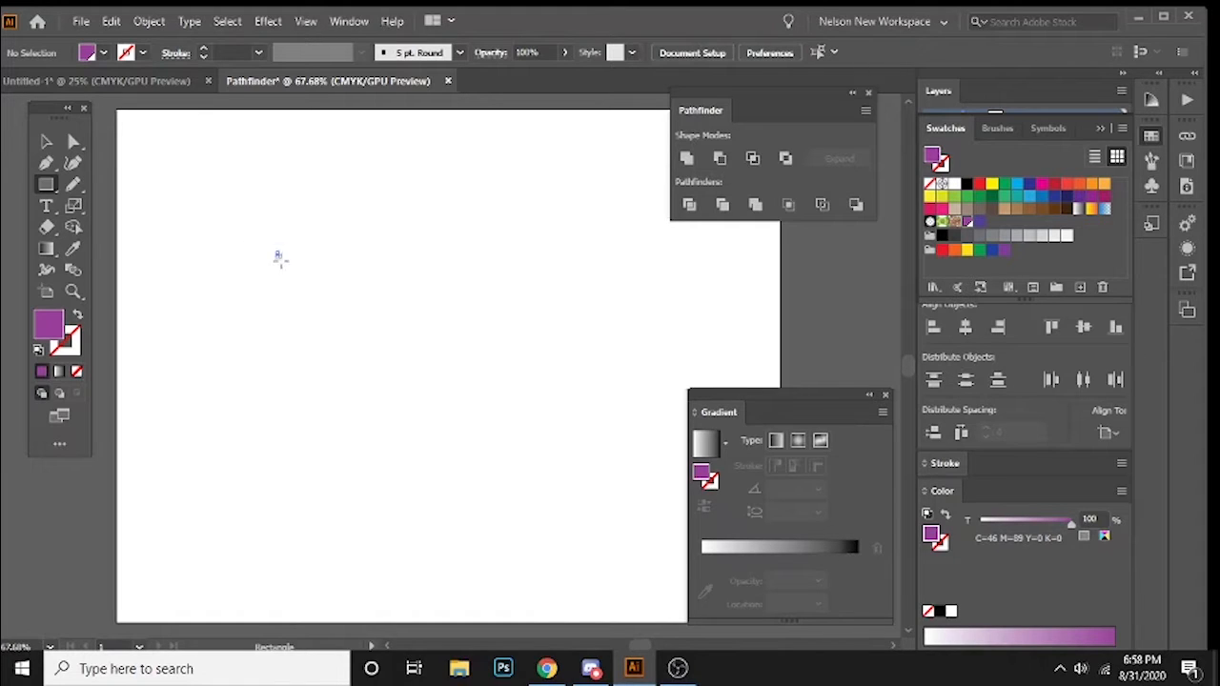
# - Draw a purple square in the artboard's upper-left area and place an overlapping copy diagonally below and to its right
pyautogui.moveTo(277, 254); pyautogui.dragTo(340, 316)
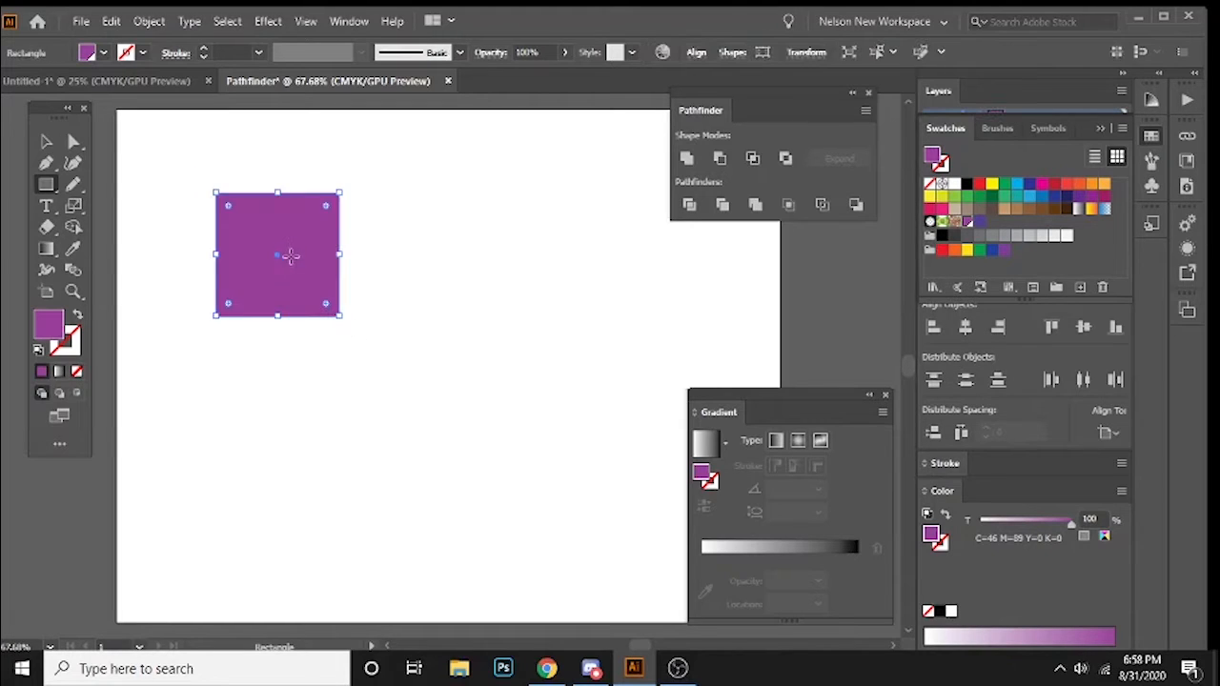
pyautogui.press('v')
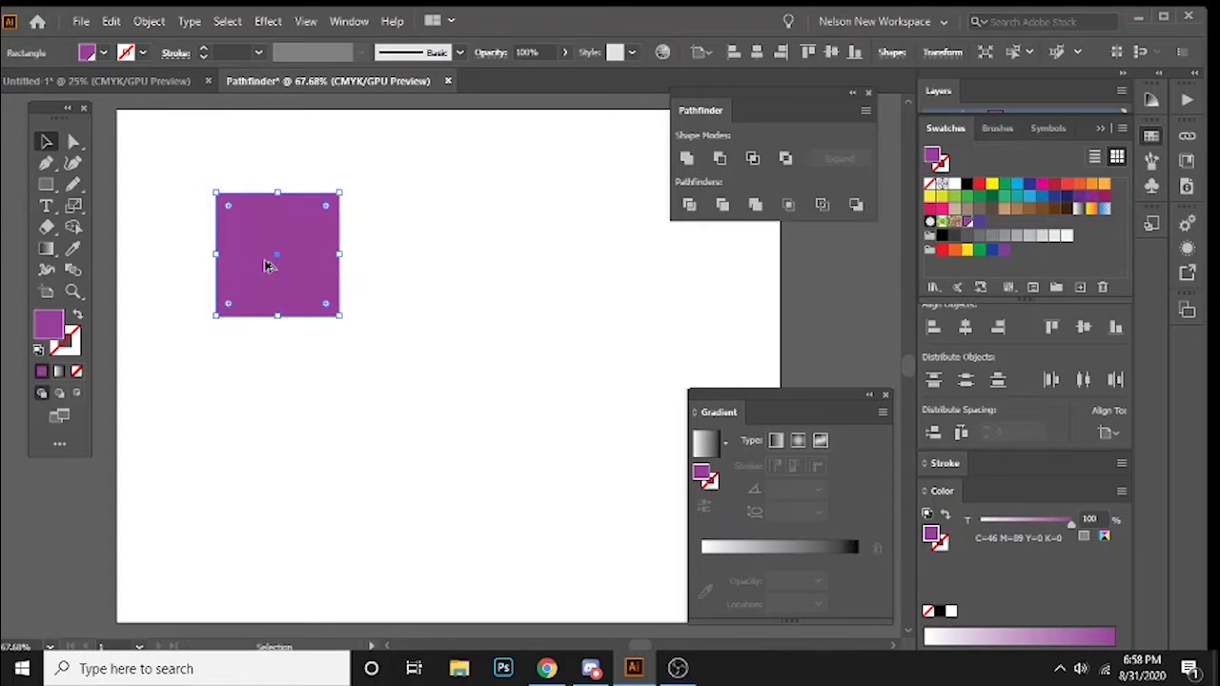
pyautogui.moveTo(269, 266); pyautogui.dragTo(327, 326)
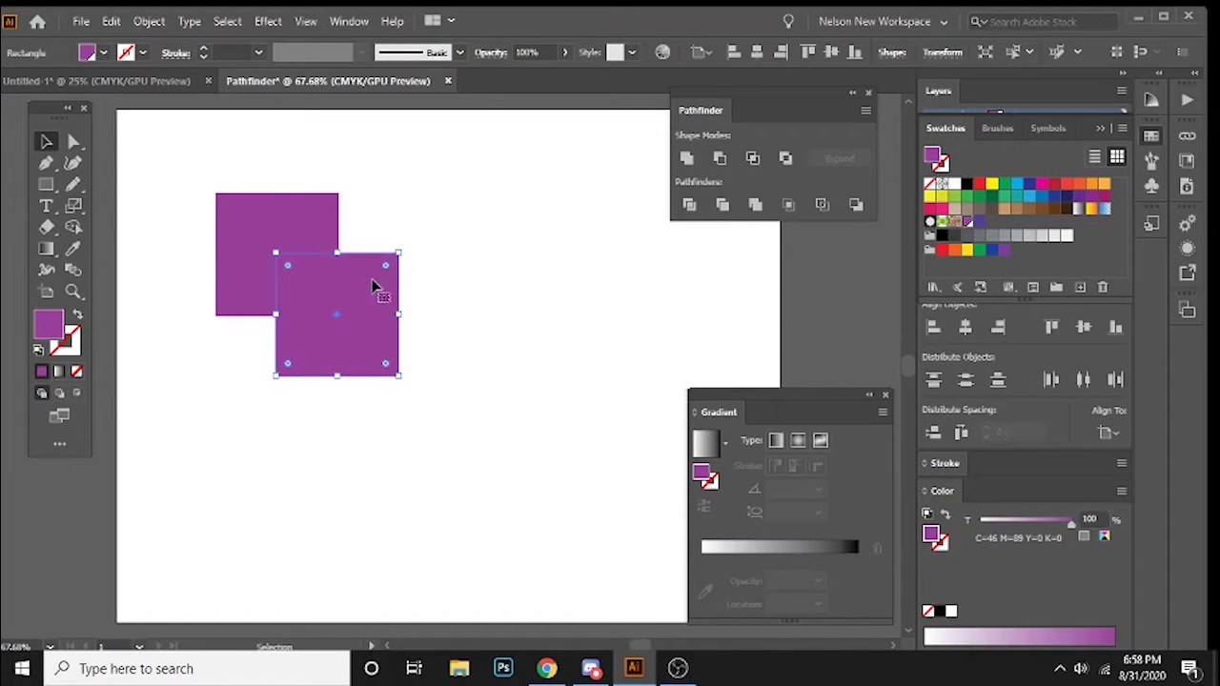
# - Duplicate the overlapping pair of squares to fill the artboard with four pairs in a two-by-two arrangement
pyautogui.moveTo(429, 275); pyautogui.dragTo(393, 217)
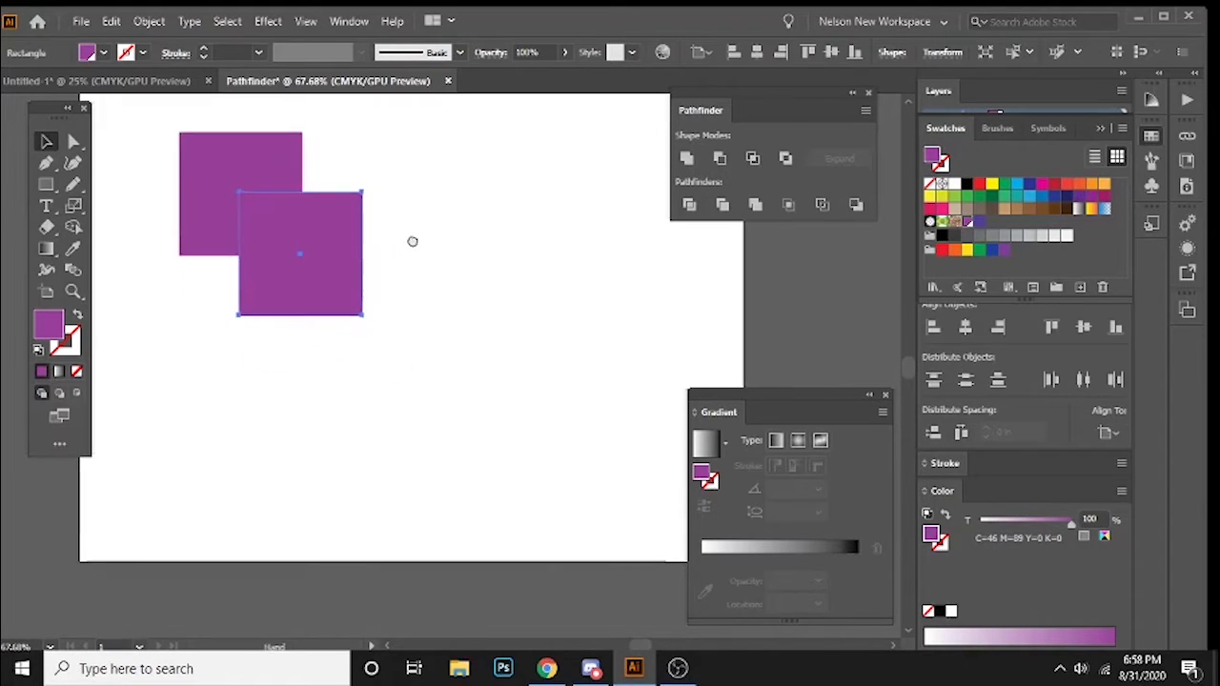
pyautogui.click(143, 143)
pyautogui.moveTo(126, 131); pyautogui.dragTo(362, 321)
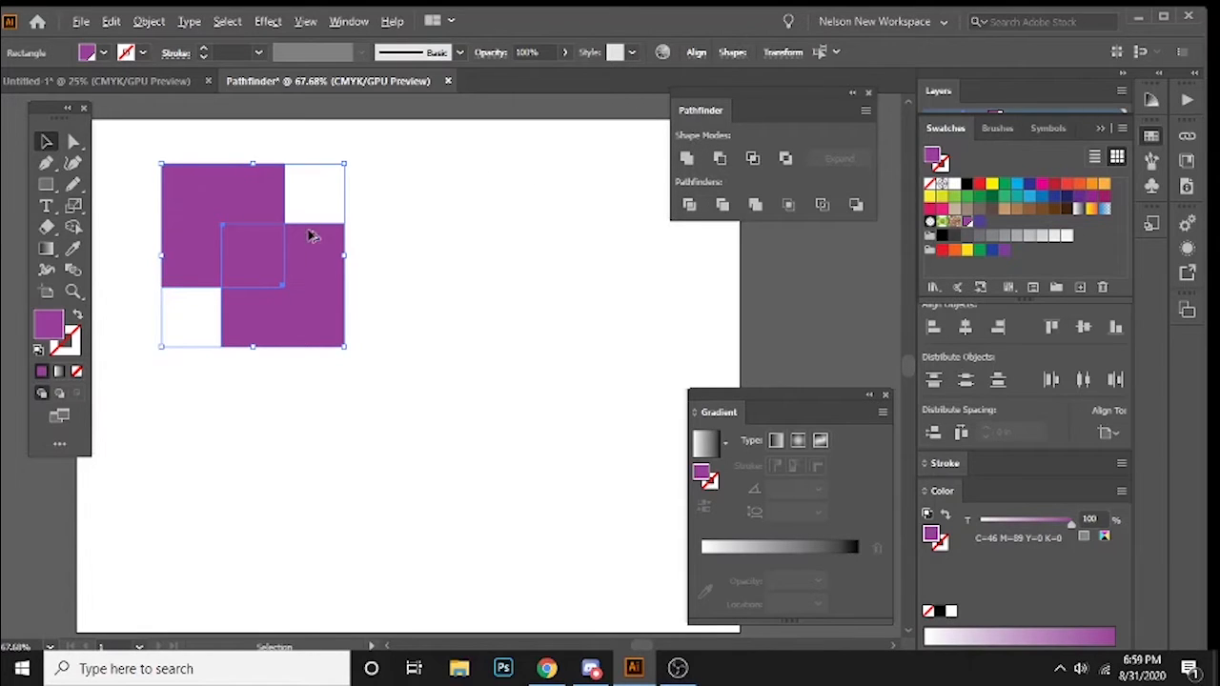
pyautogui.moveTo(311, 276); pyautogui.dragTo(310, 468)
pyautogui.click(433, 317)
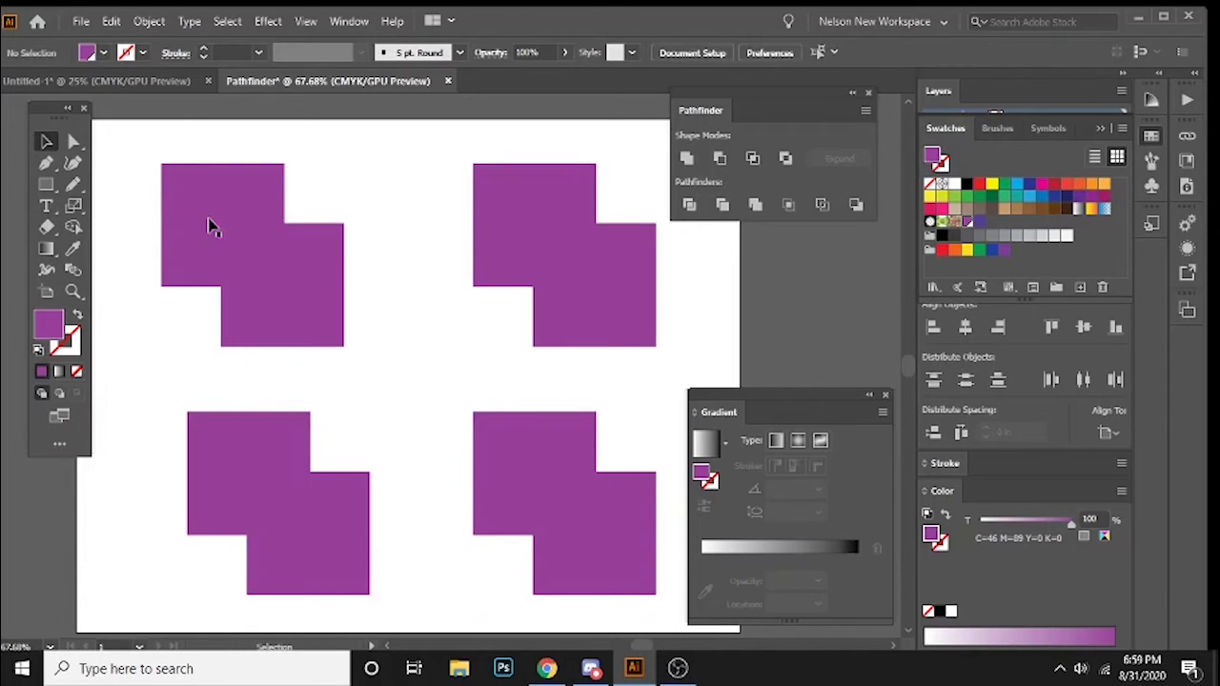
# - Recolor the front square of all four pairs with the saved blue-violet swatch (C 83.49, M 91.02, Y 0, K 0)
pyautogui.click(278, 281)
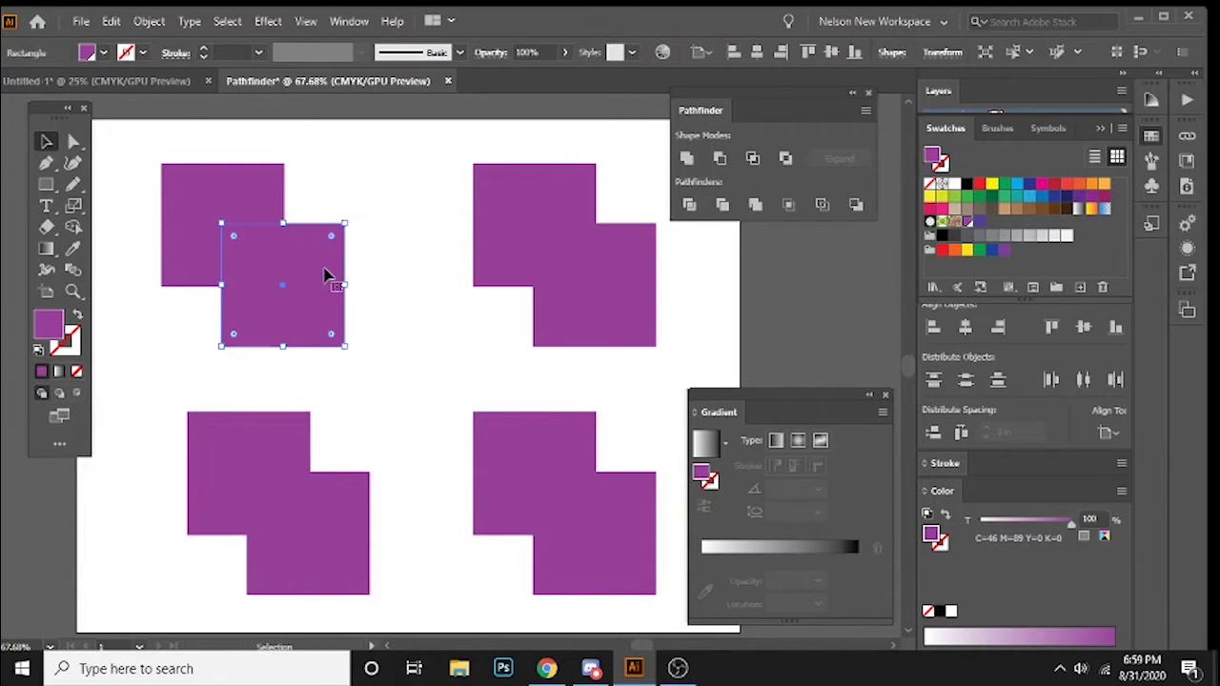
pyautogui.keyDown('shift'); pyautogui.click(594, 299); pyautogui.keyUp('shift')
pyautogui.keyDown('shift'); pyautogui.click(626, 536); pyautogui.keyUp('shift')
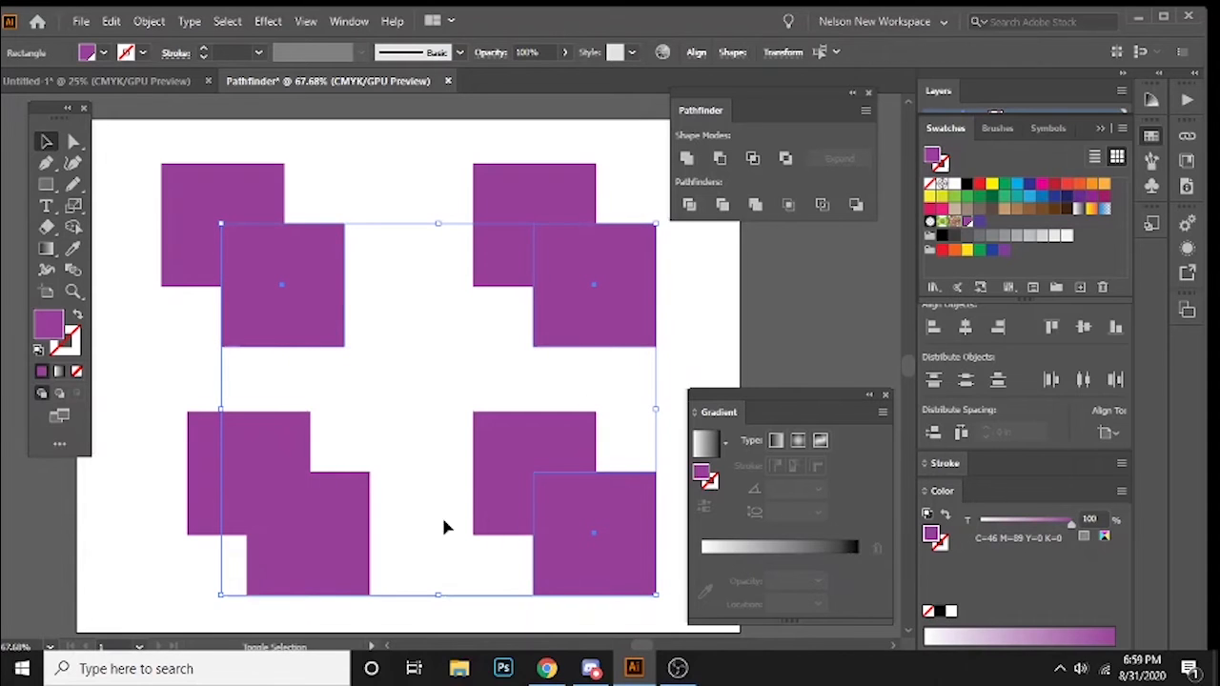
pyautogui.keyDown('shift'); pyautogui.click(275, 537); pyautogui.keyUp('shift')
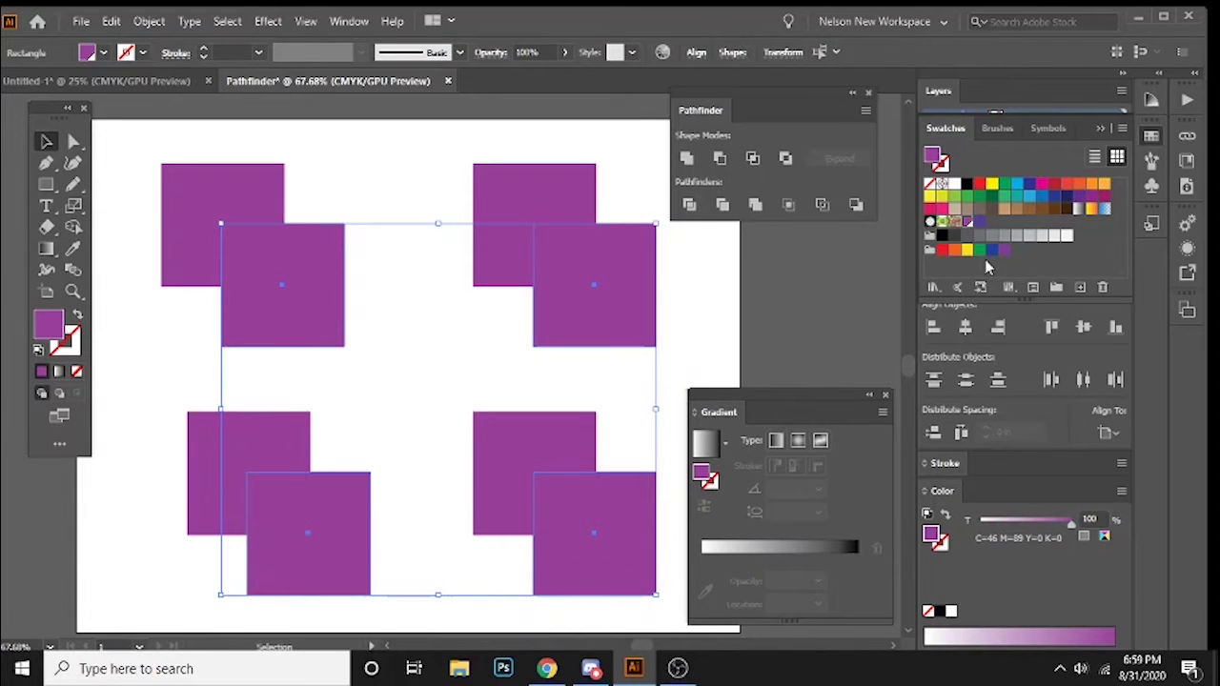
pyautogui.click(980, 221)
pyautogui.click(470, 179)
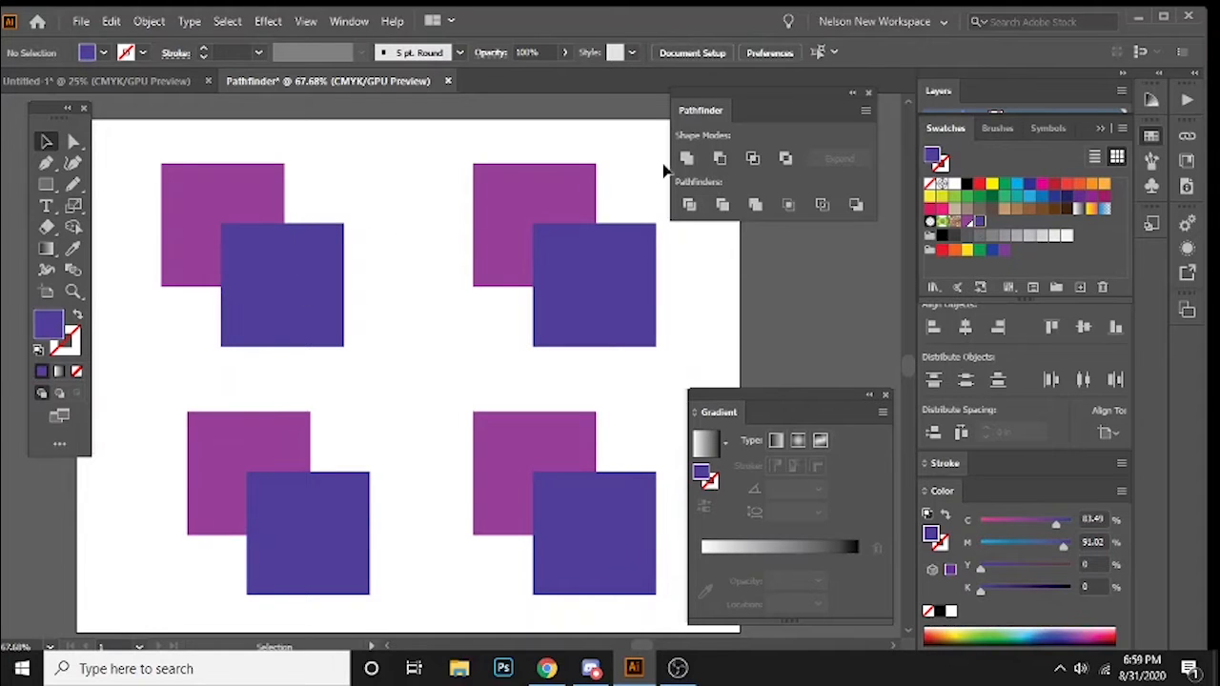
# - Move the Tools, Pathfinder and Gradient panels outward to clear more of the artboard
pyautogui.moveTo(47, 109); pyautogui.dragTo(28, 115)
pyautogui.moveTo(831, 107); pyautogui.dragTo(862, 114)
pyautogui.moveTo(752, 391); pyautogui.dragTo(774, 389)
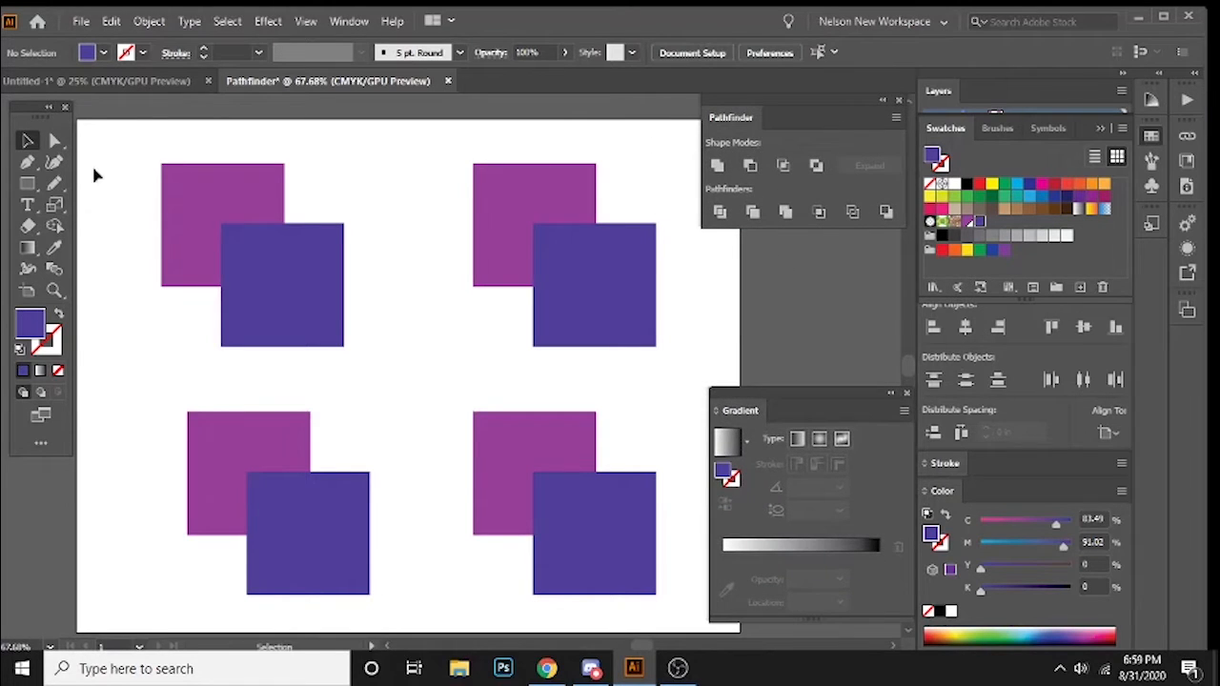
# - Merge the two squares of the upper-left pair into one shape with Pathfinder Unite
pyautogui.moveTo(95, 171); pyautogui.dragTo(351, 332)
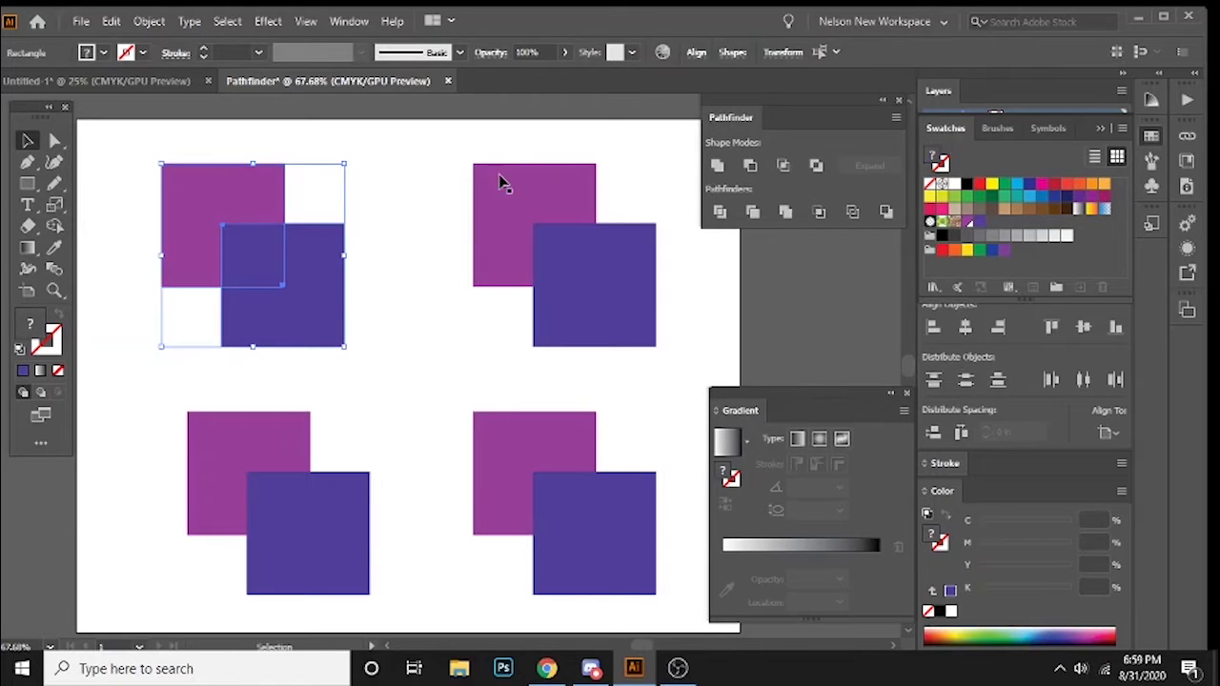
pyautogui.click(719, 168)
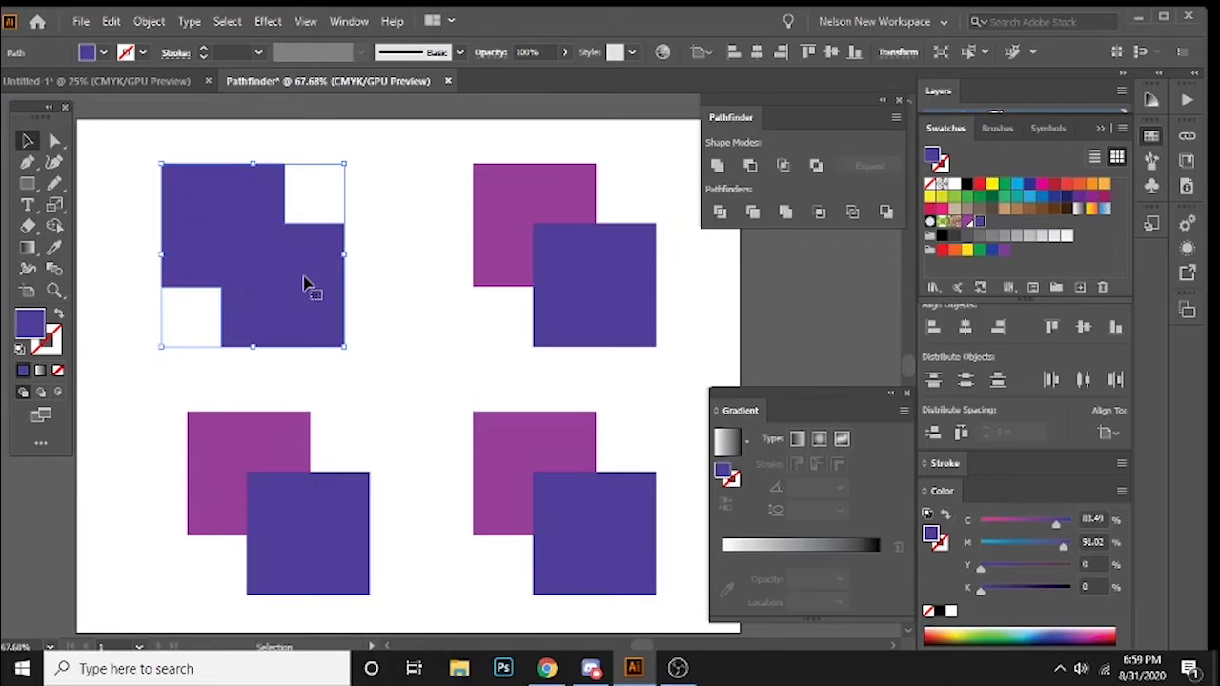
pyautogui.click(403, 229)
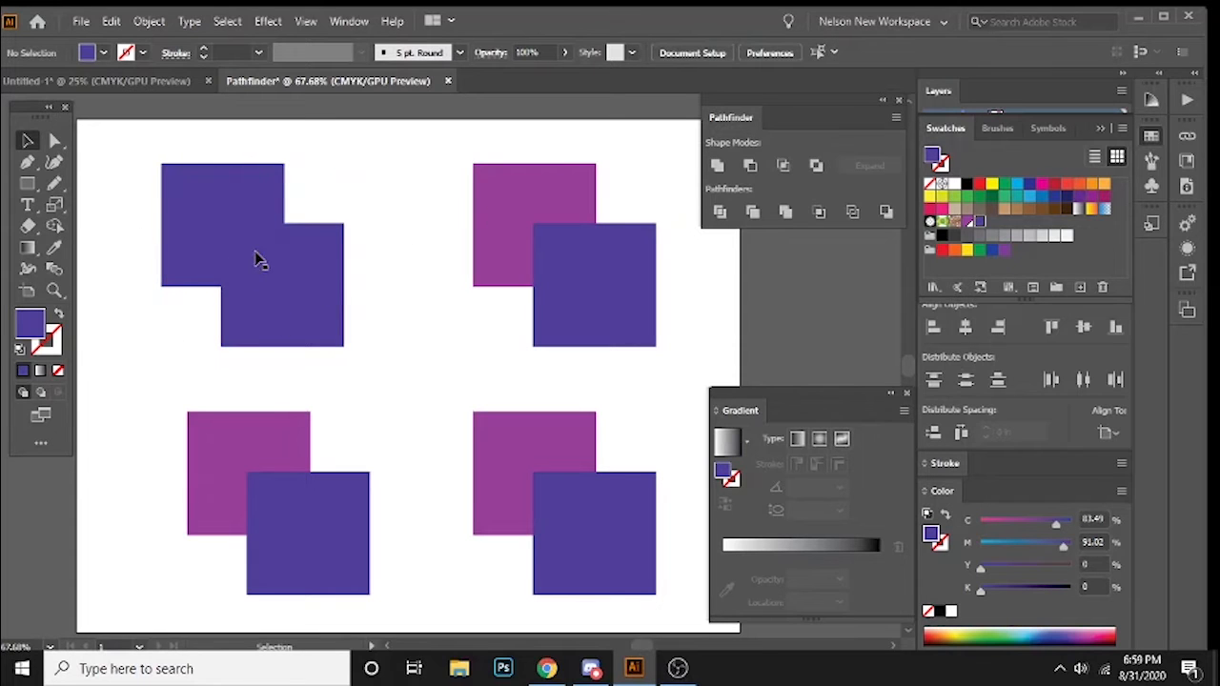
# - Shift the united upper-left shape slightly and fill it with the teal C=80 M=10 Y=45 K=0 swatch
pyautogui.moveTo(264, 289)
pyautogui.mouseDown()
pyautogui.moveTo(339, 301)
pyautogui.moveTo(269, 295)
pyautogui.mouseUp()
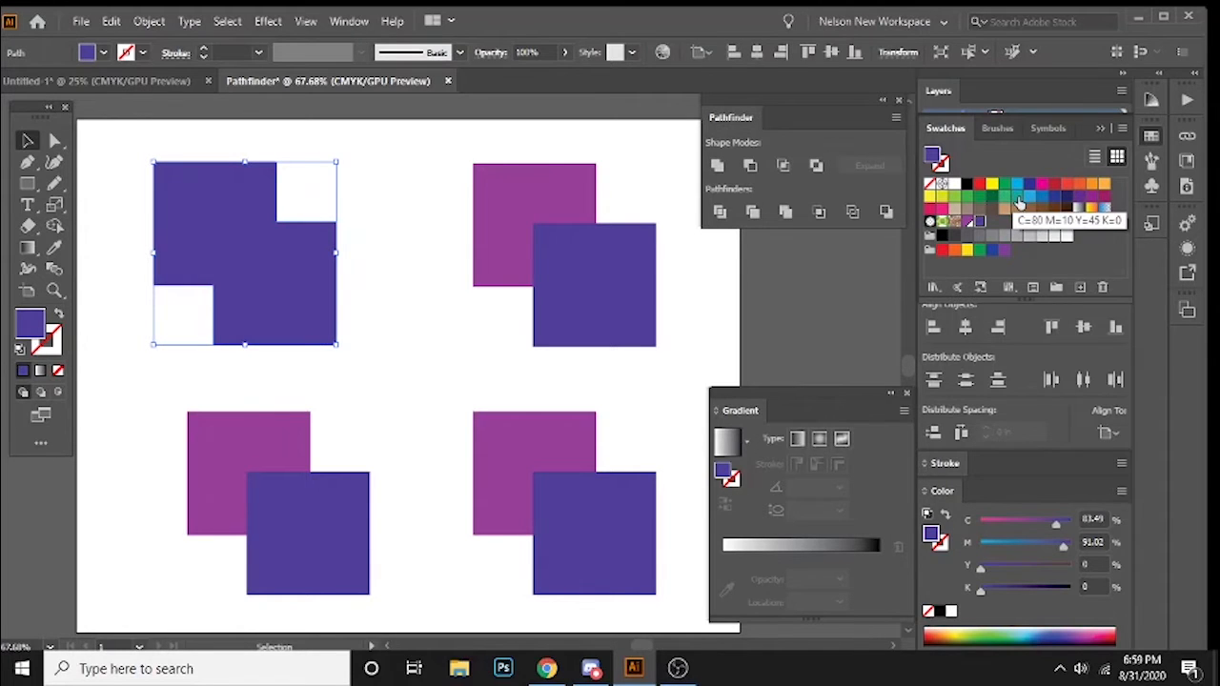
pyautogui.click(1016, 196)
pyautogui.click(404, 219)
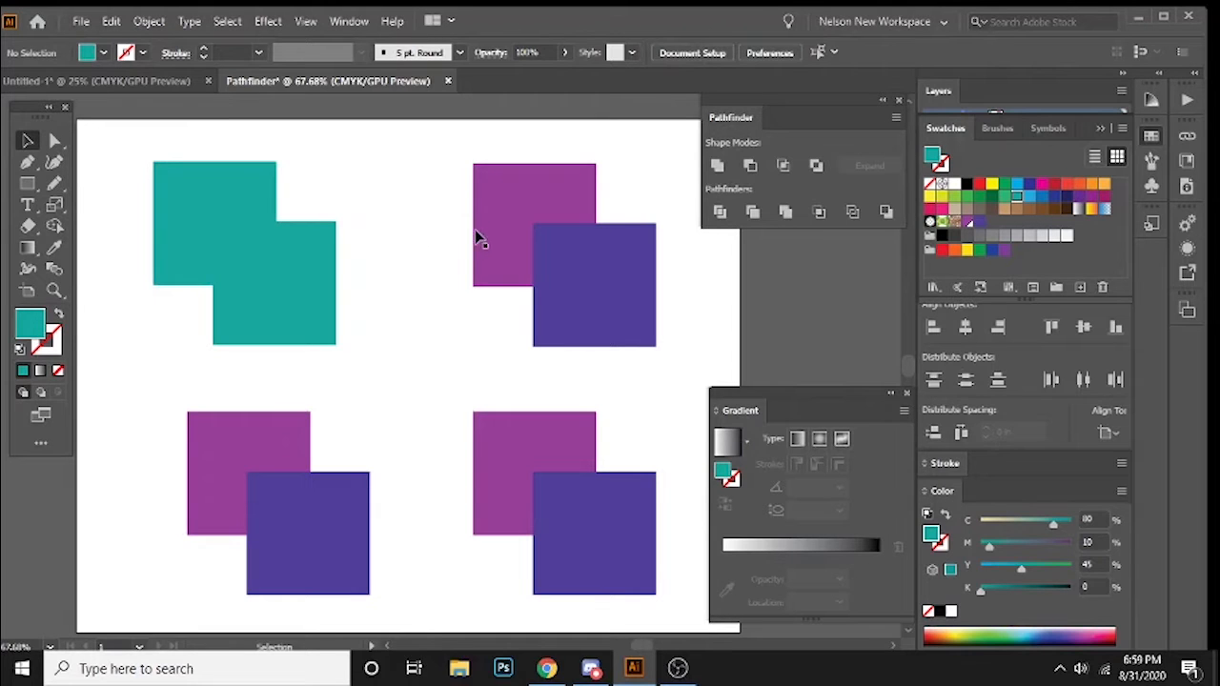
# - Undo the teal fill, the move and the Unite on the upper-left shape, and deselect everything
pyautogui.hotkey('ctrl', 'z')
pyautogui.hotkey('ctrl', 'z')
pyautogui.hotkey('ctrl', 'z')
pyautogui.hotkey('ctrl', 'z')
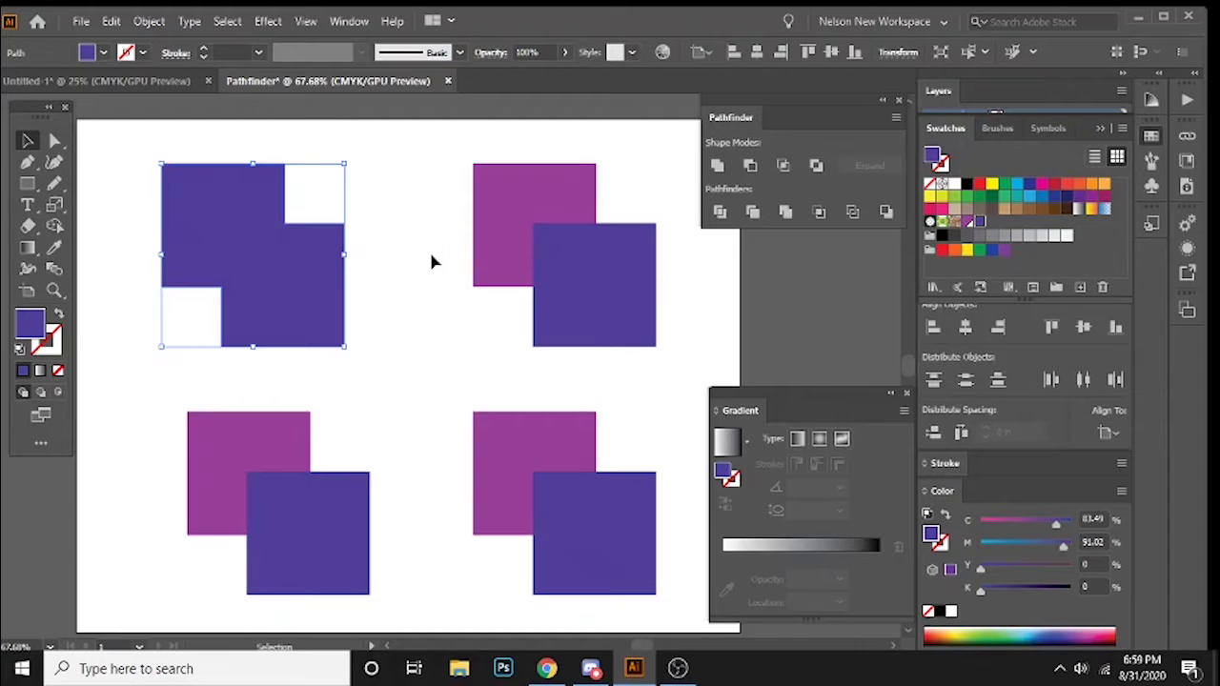
pyautogui.press('a')
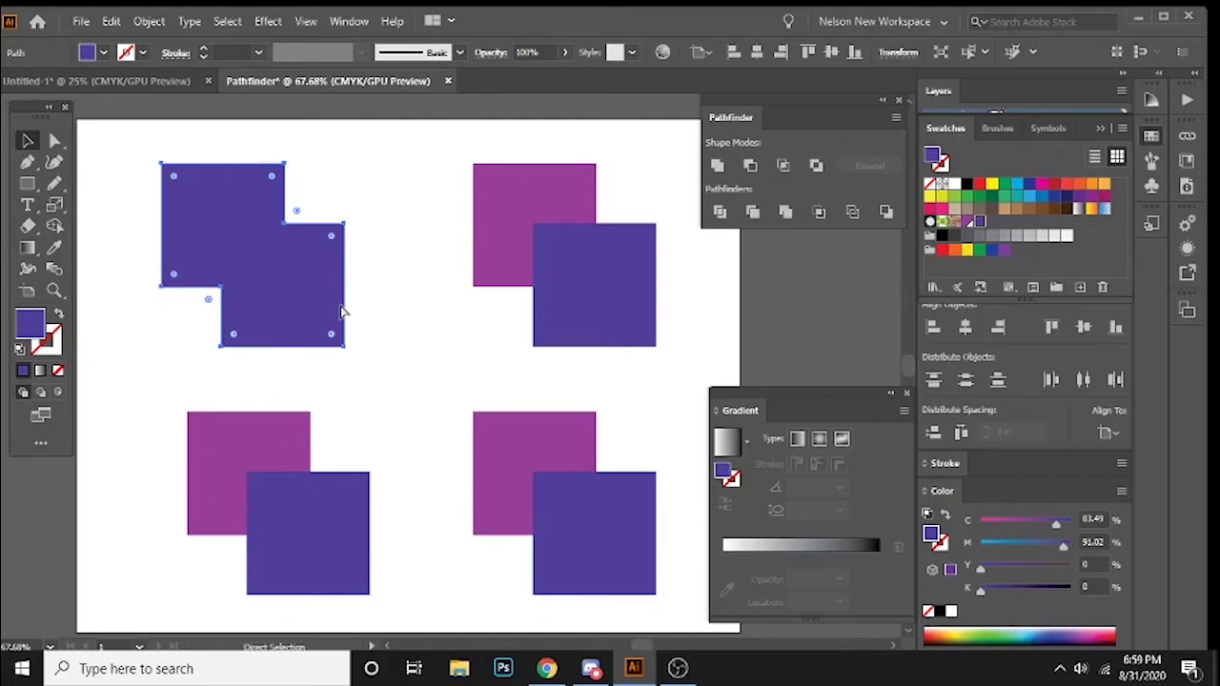
pyautogui.hotkey('ctrl', 'z')
pyautogui.press('v')
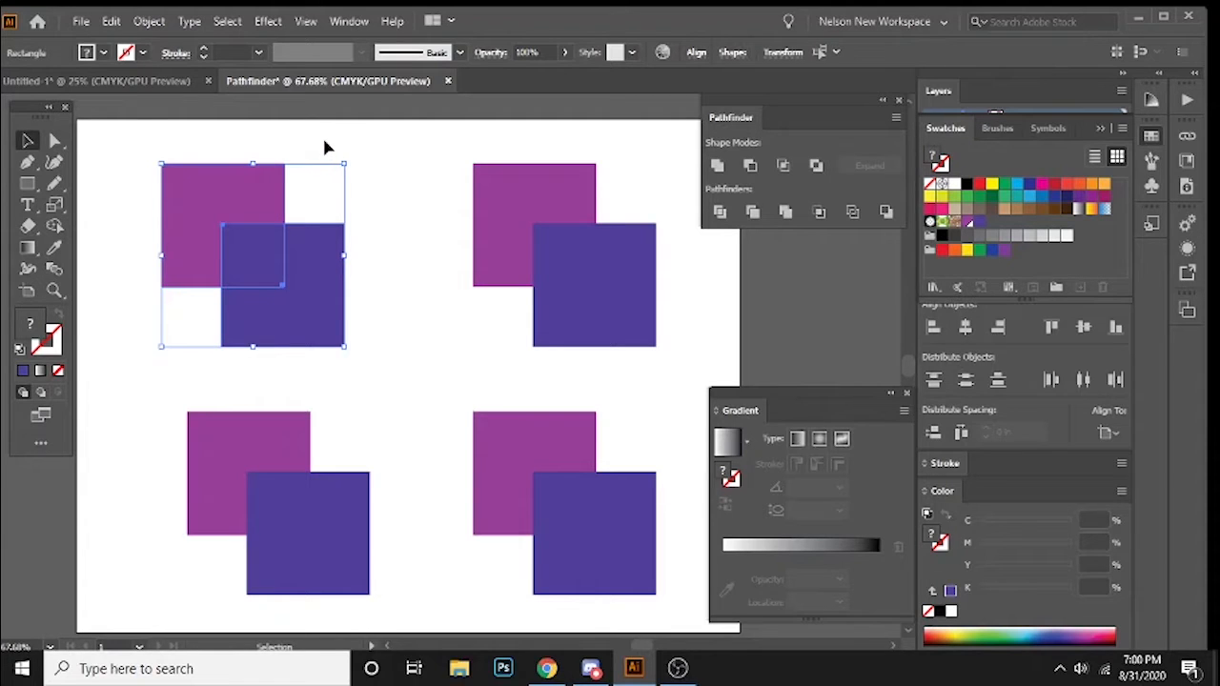
pyautogui.click(370, 190)
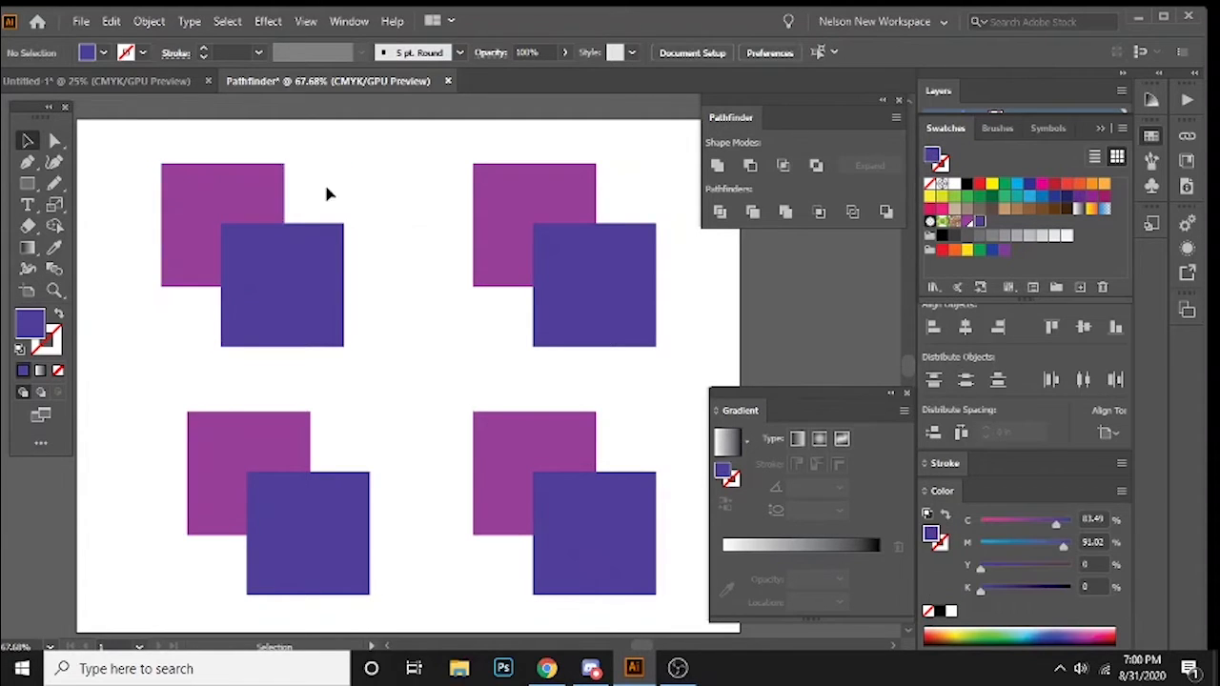
# - Replace the upper-left pair's blue-violet square with a C=80 M=10 Y=45 K=0 teal circle centered on the purple square's lower-right corner
pyautogui.click(246, 237)
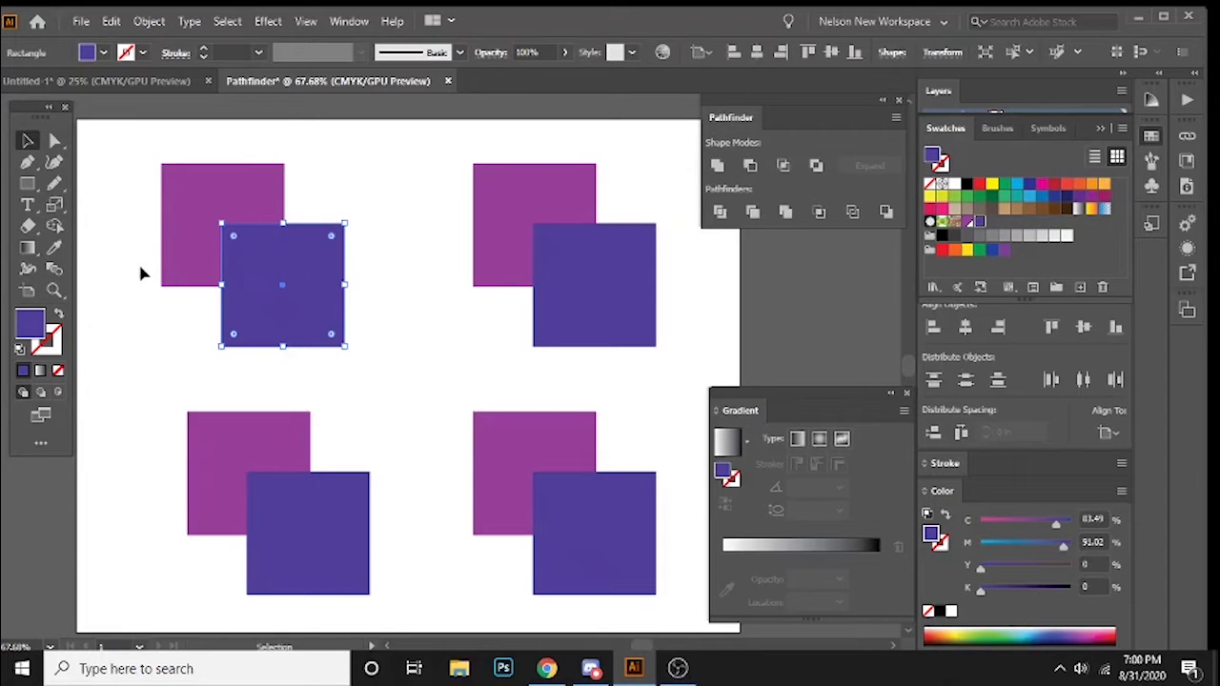
pyautogui.press('Delete')
pyautogui.moveTo(26, 183); pyautogui.dragTo(107, 205)
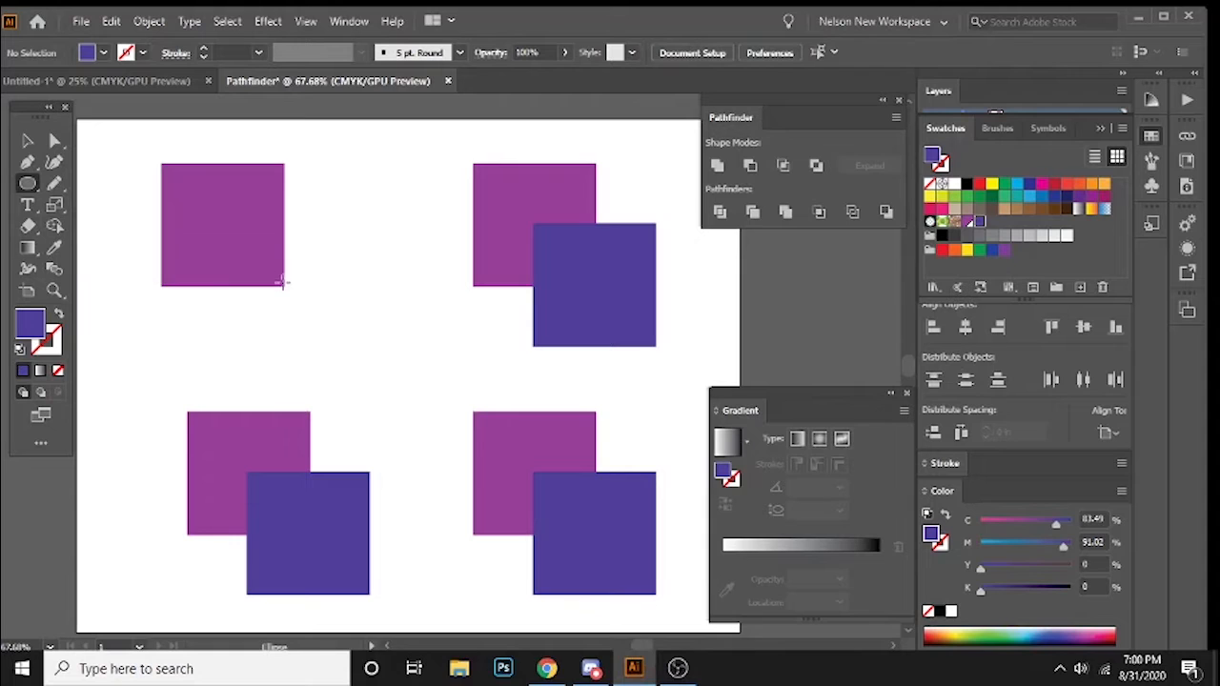
pyautogui.moveTo(283, 284); pyautogui.dragTo(350, 352)
pyautogui.click(1015, 196)
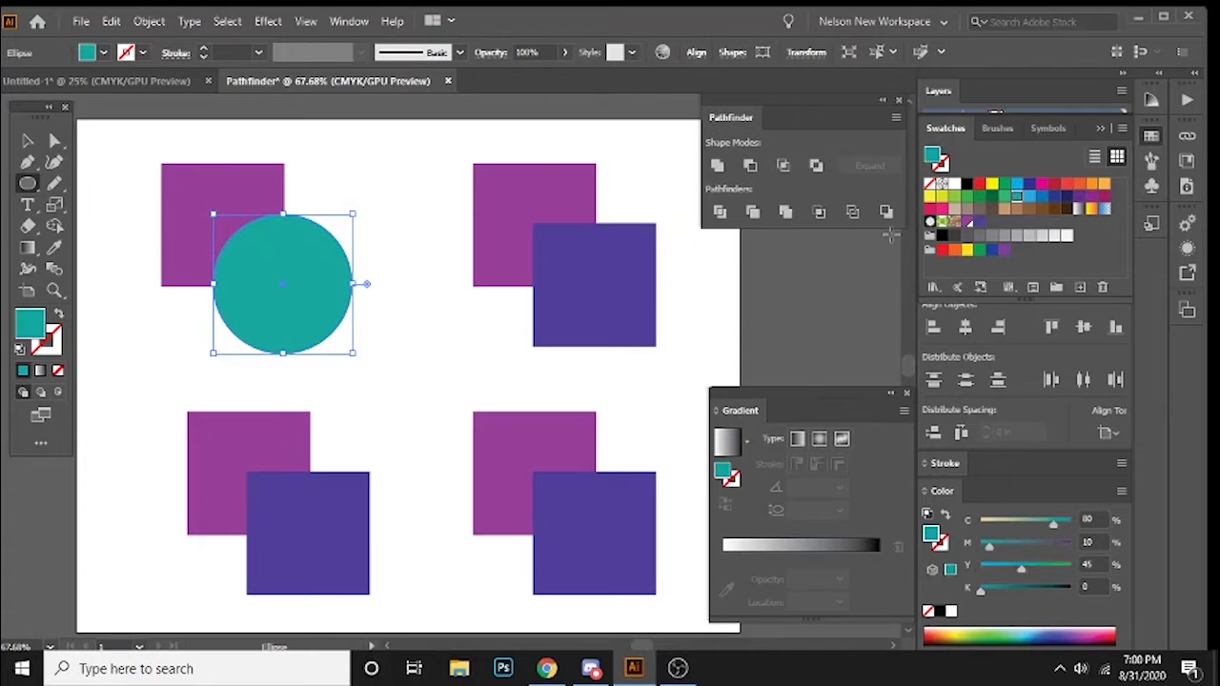
# - Unite the upper-left purple square and teal circle, and move the merged shape slightly to test it
pyautogui.press('v')
pyautogui.moveTo(334, 192); pyautogui.dragTo(141, 322)
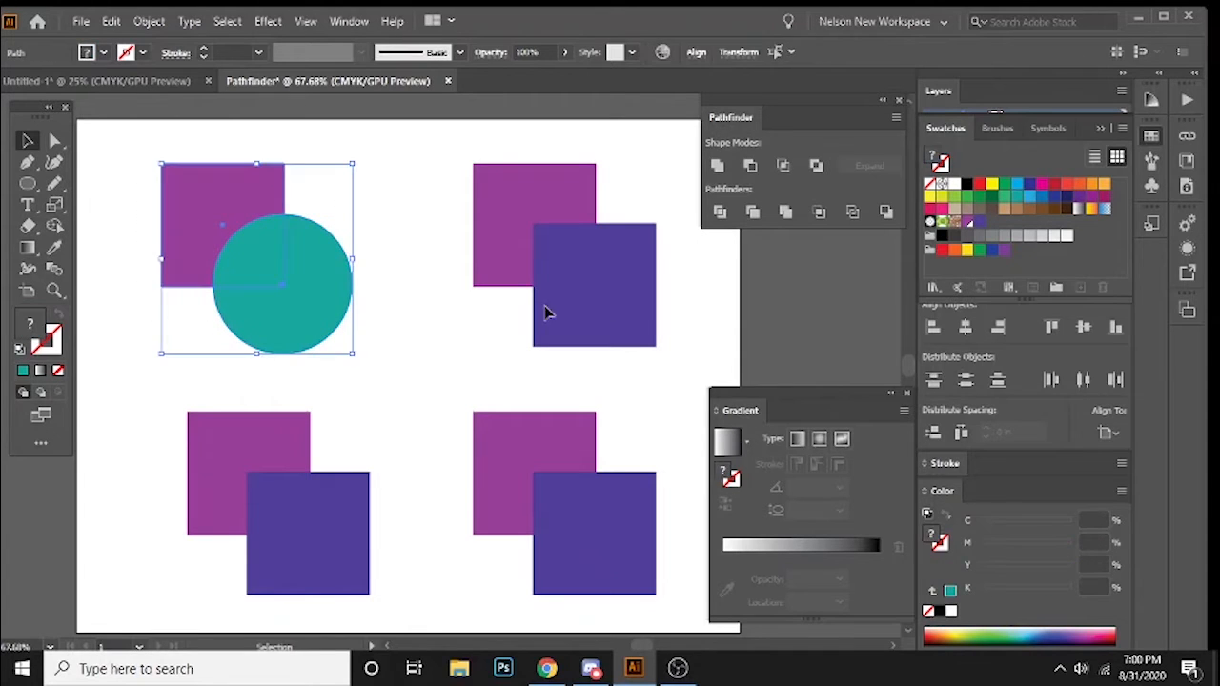
pyautogui.click(716, 168)
pyautogui.click(400, 228)
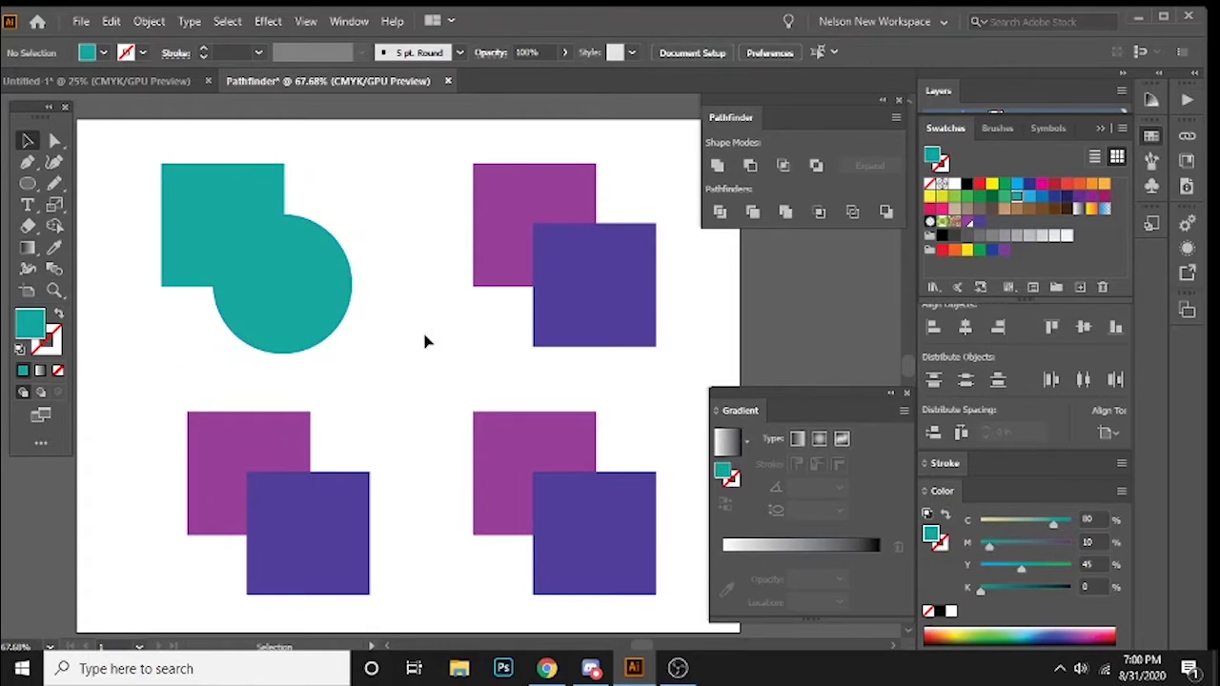
pyautogui.moveTo(263, 259)
pyautogui.mouseDown()
pyautogui.moveTo(278, 274)
pyautogui.moveTo(247, 264)
pyautogui.moveTo(266, 259)
pyautogui.mouseUp()
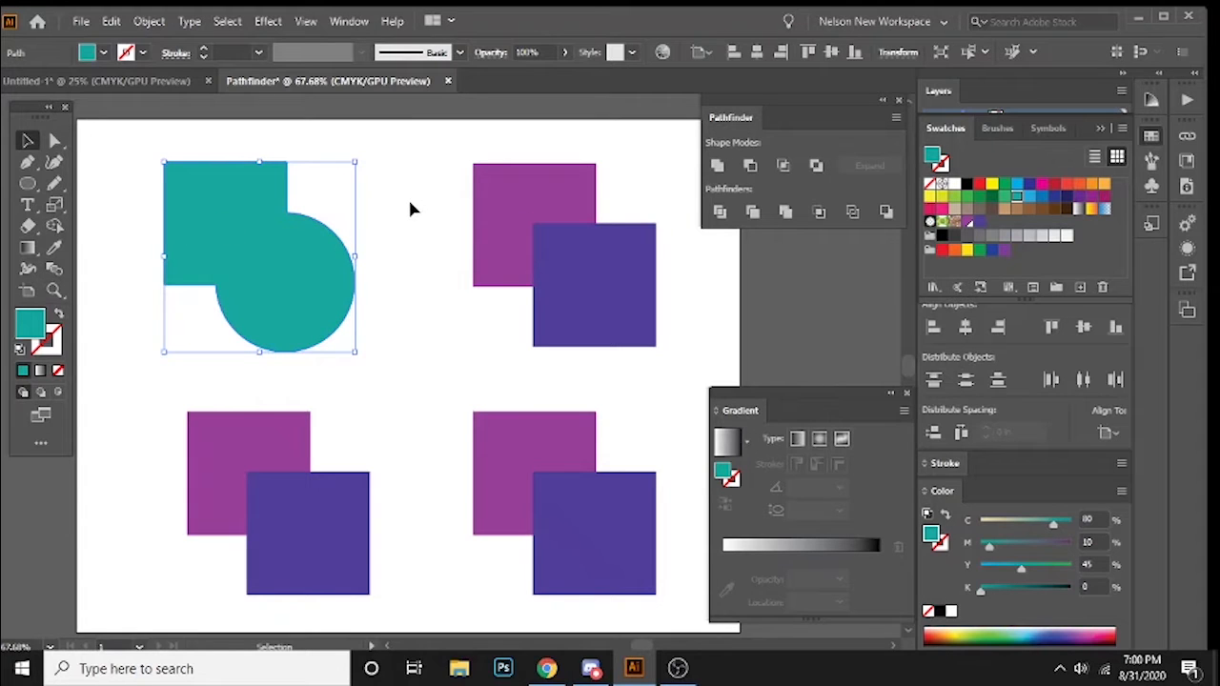
# - Undo the move and the Unite of the square and circle, and select the teal circle alone
pyautogui.hotkey('ctrl', 'z')
pyautogui.hotkey('ctrl', 'z')
pyautogui.click(334, 204)
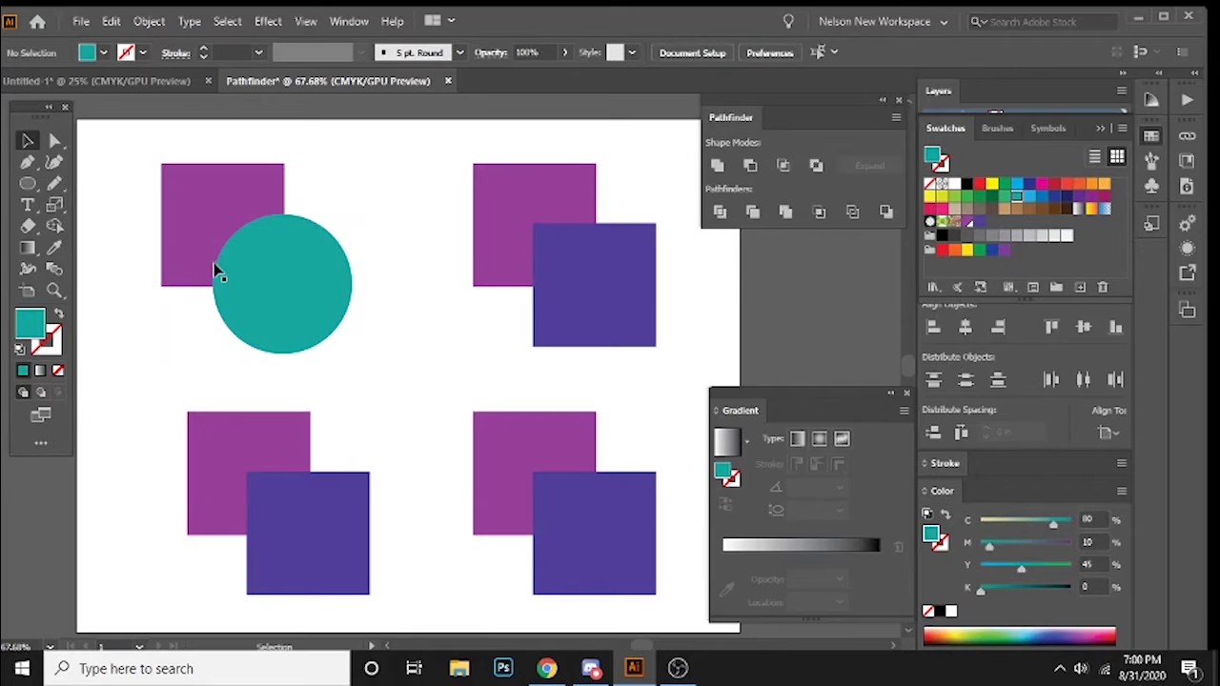
pyautogui.click(269, 277)
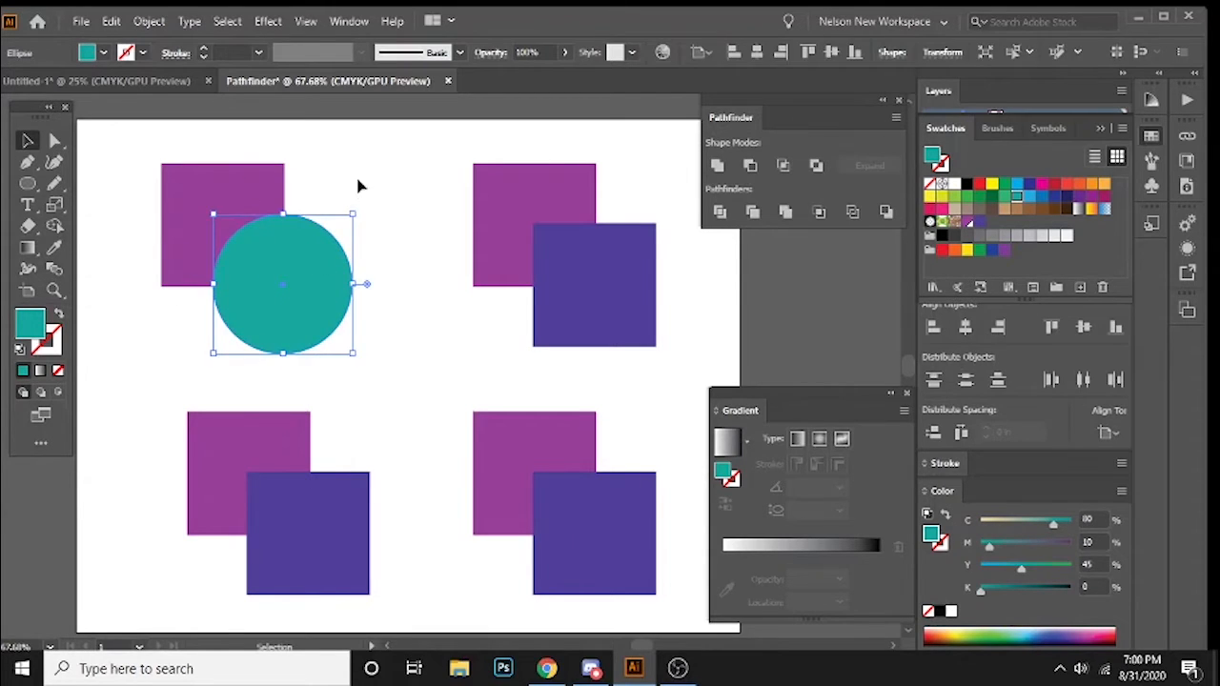
# - Merge the upper-left purple square and teal circle into a single shape with Pathfinder Unite
pyautogui.moveTo(358, 185); pyautogui.dragTo(247, 257)
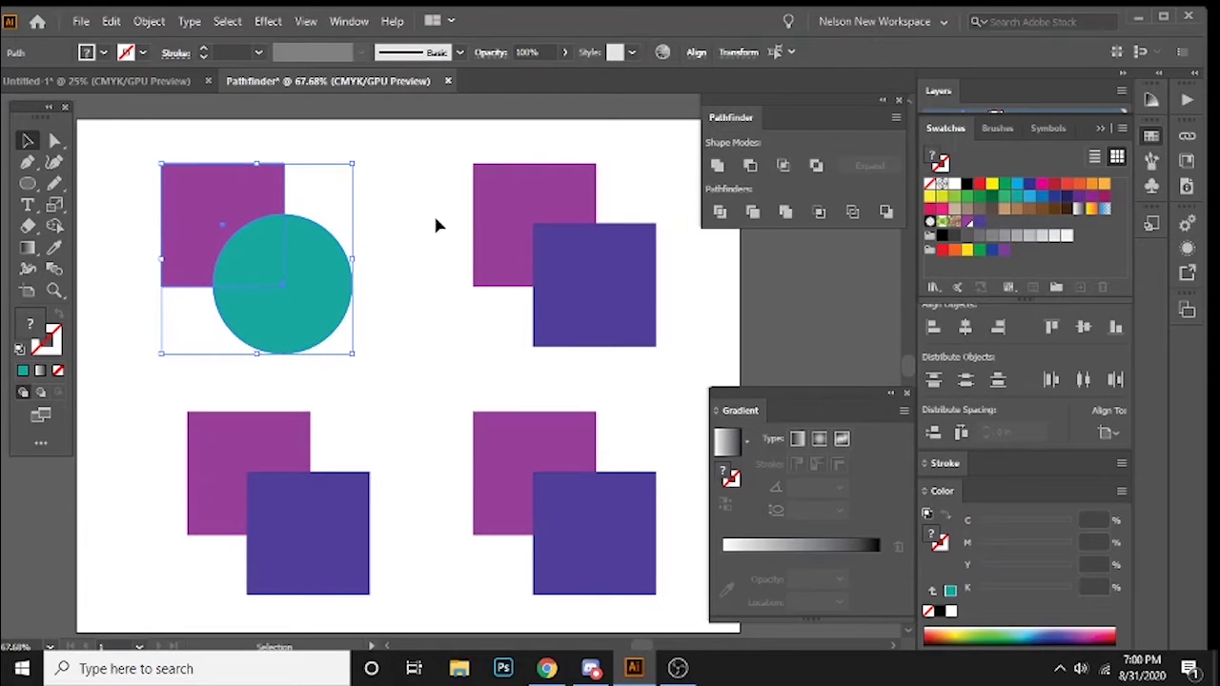
pyautogui.click(716, 165)
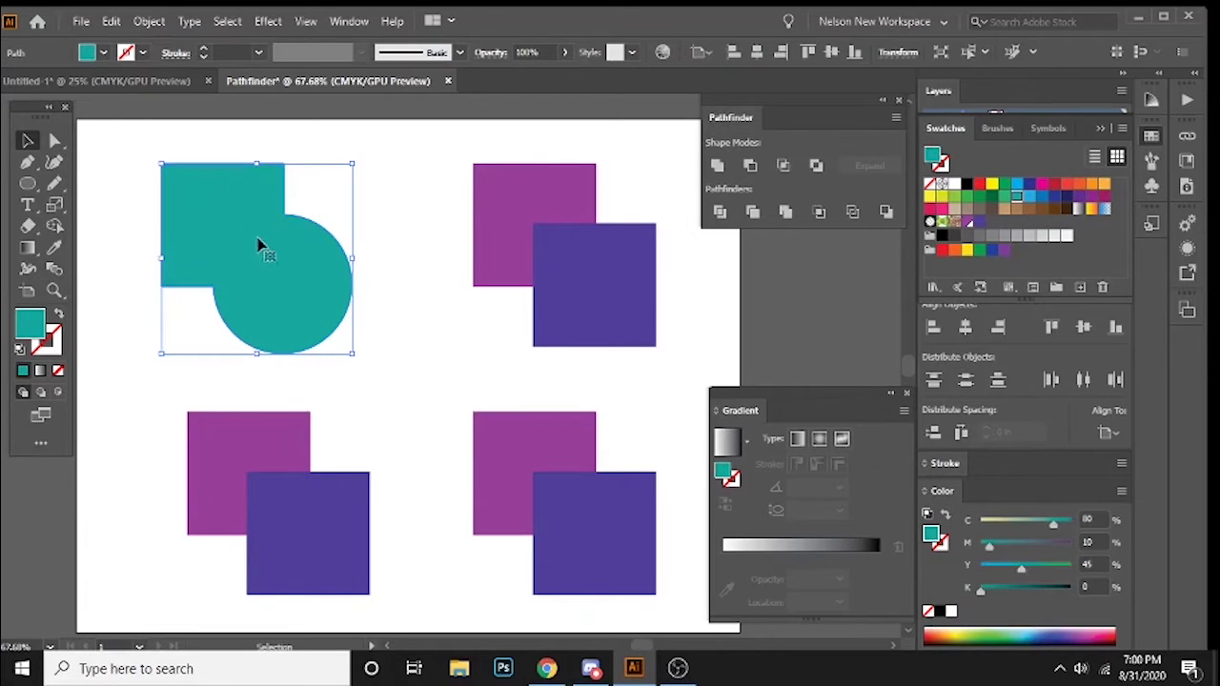
pyautogui.click(407, 204)
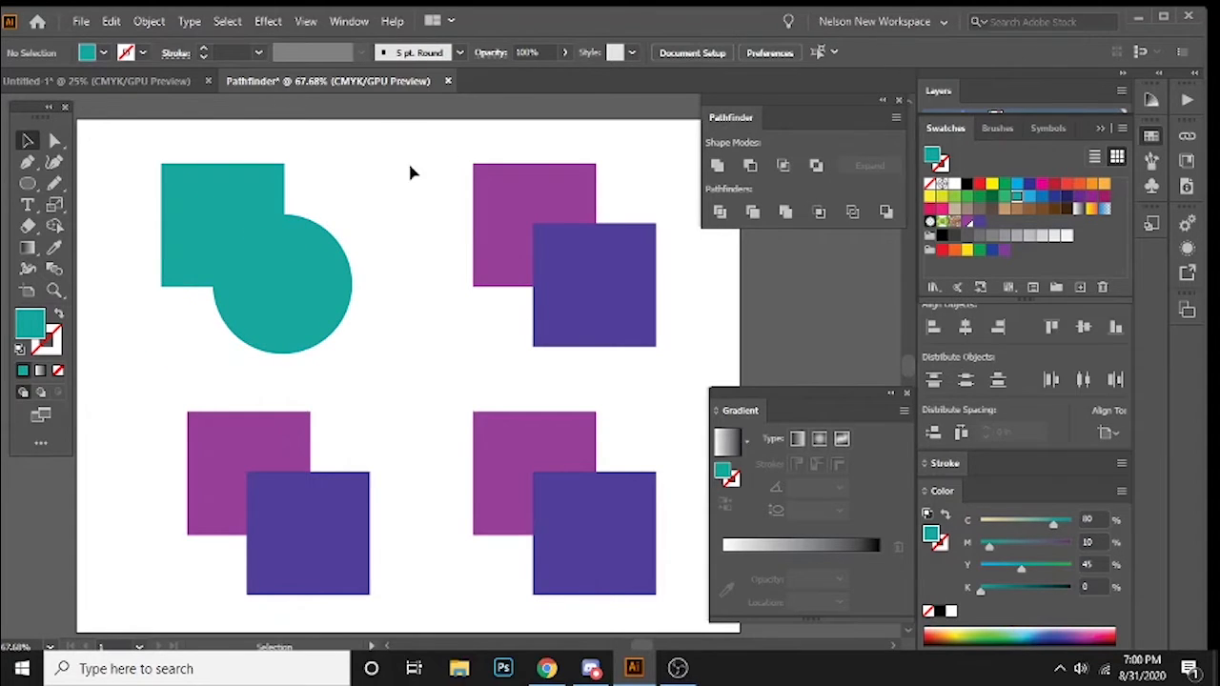
# - Try Minus Front on the upper-right overlapping squares, including a slight test move of the result, and undo both
pyautogui.moveTo(410, 171); pyautogui.dragTo(618, 288)
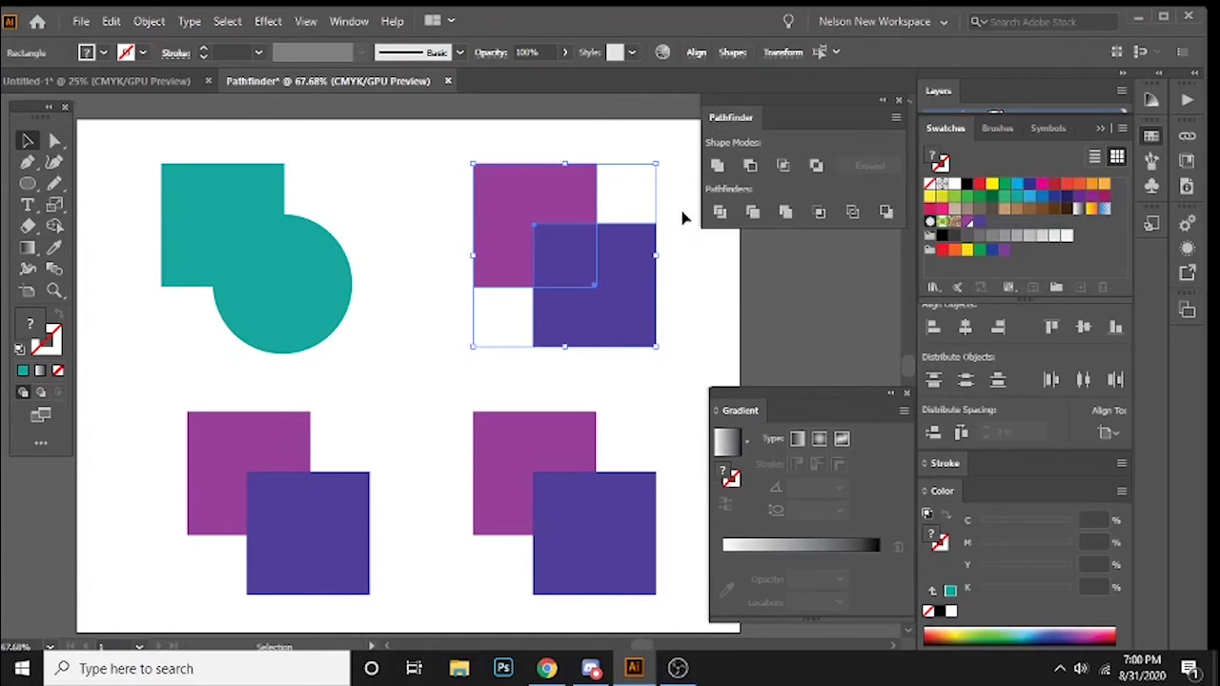
pyautogui.click(722, 321)
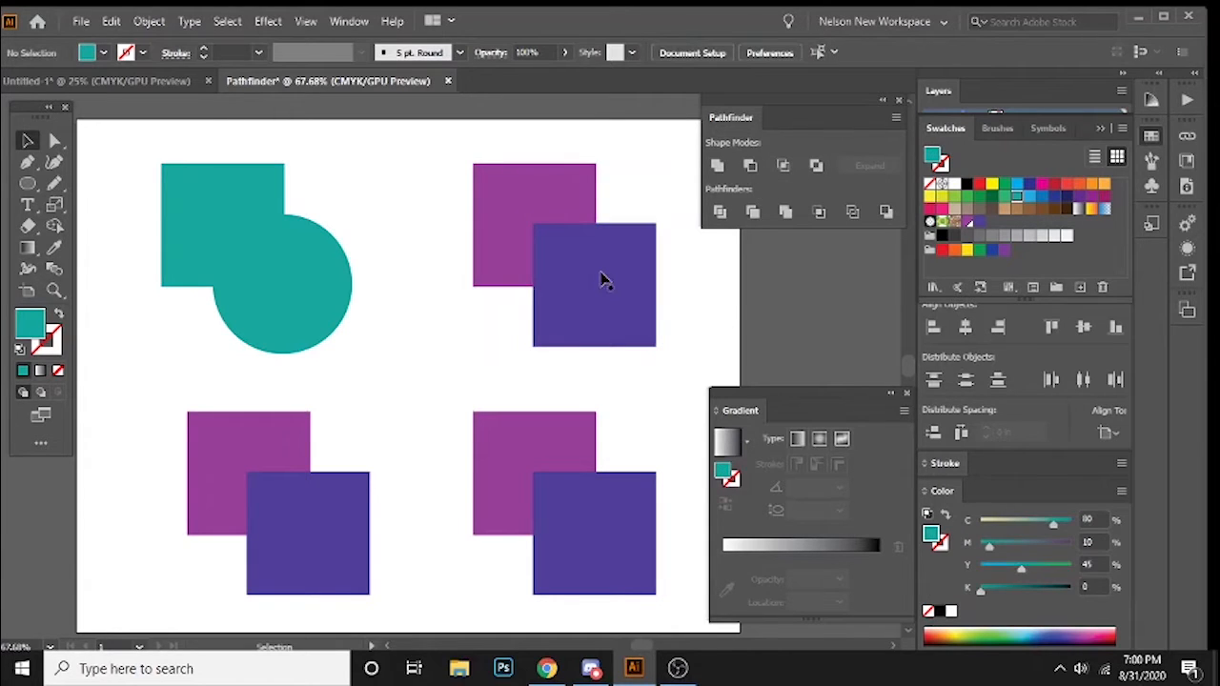
pyautogui.click(604, 282)
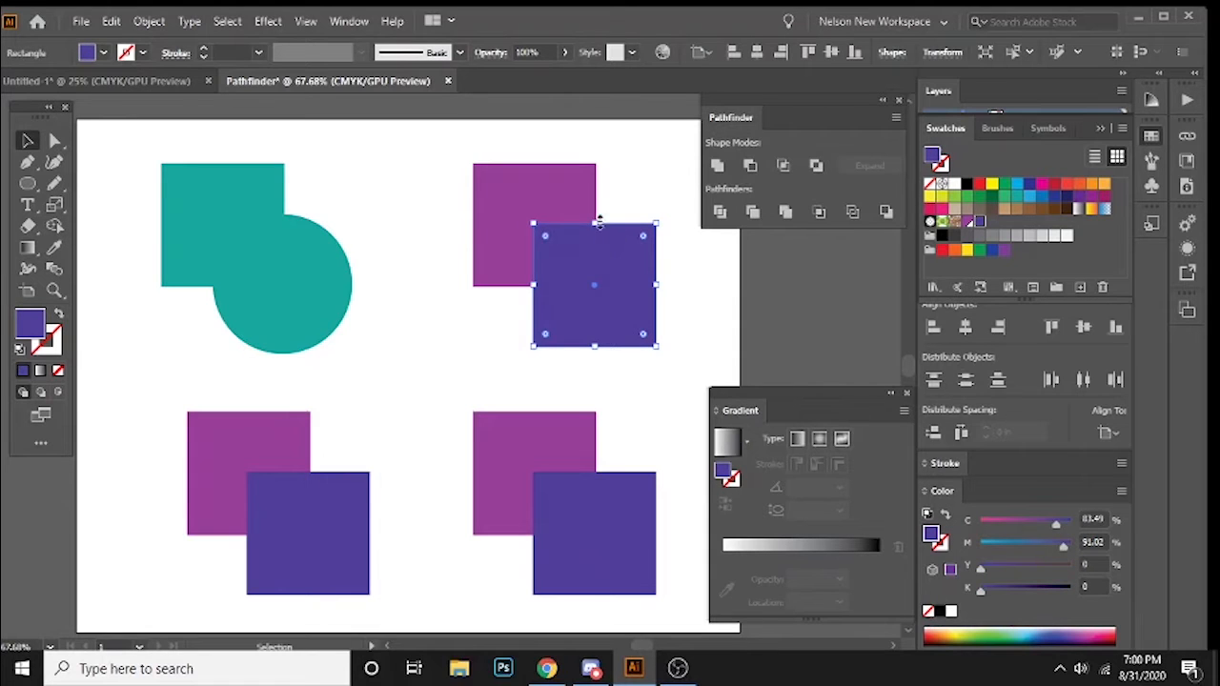
pyautogui.moveTo(424, 158); pyautogui.dragTo(667, 324)
pyautogui.hotkey('shift', 'm')
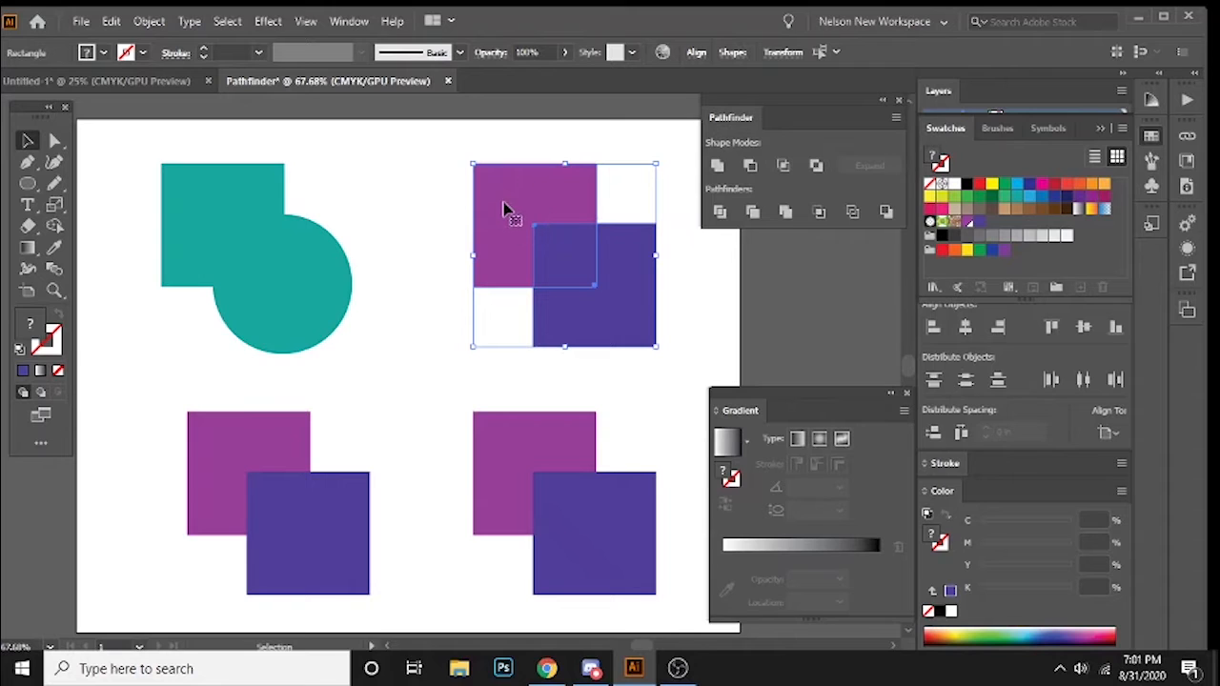
pyautogui.click(750, 166)
pyautogui.click(659, 345)
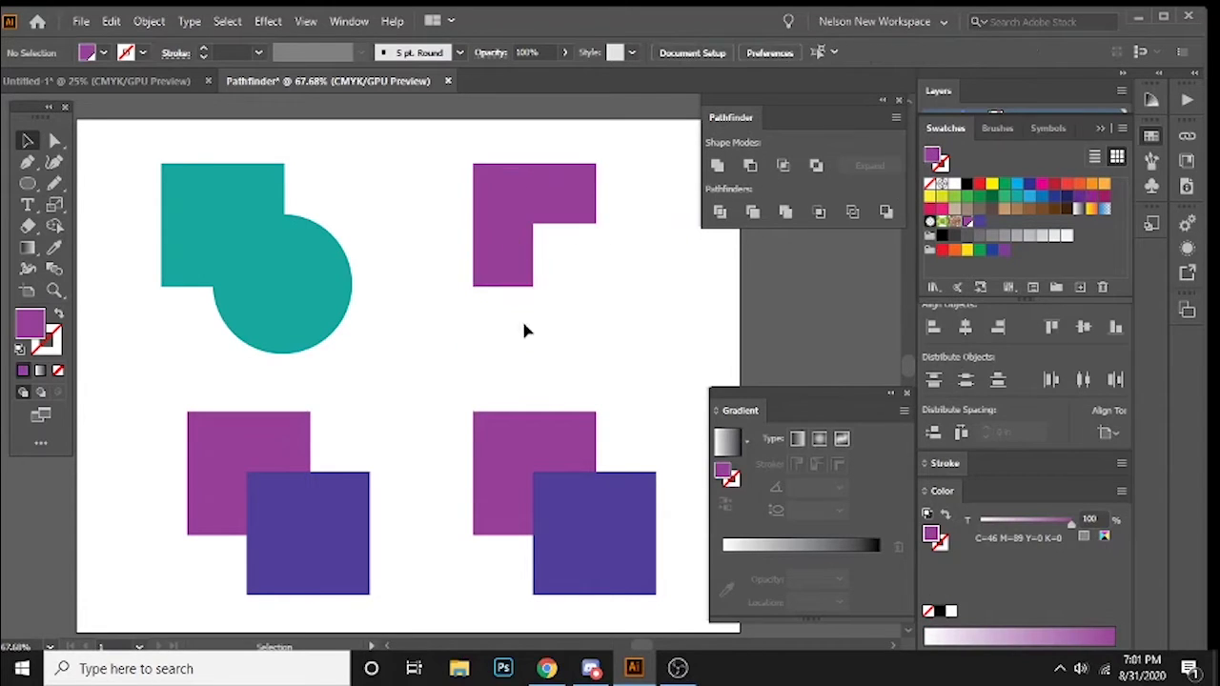
pyautogui.moveTo(509, 196); pyautogui.dragTo(455, 197)
pyautogui.hotkey('ctrl', 'z')
pyautogui.hotkey('ctrl', 'z')
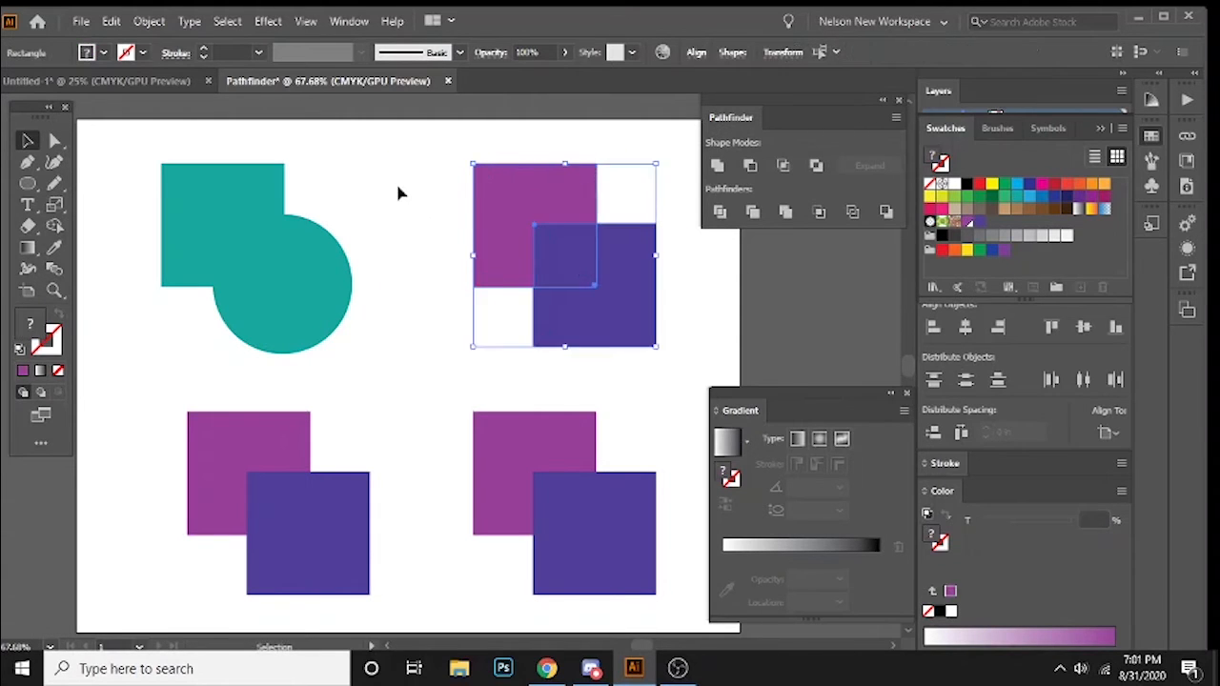
# - Replace the upper-right pair's blue-violet square with a smaller blue-violet circle centered inside the purple square
pyautogui.click(396, 180)
pyautogui.click(634, 306)
pyautogui.press('Delete')
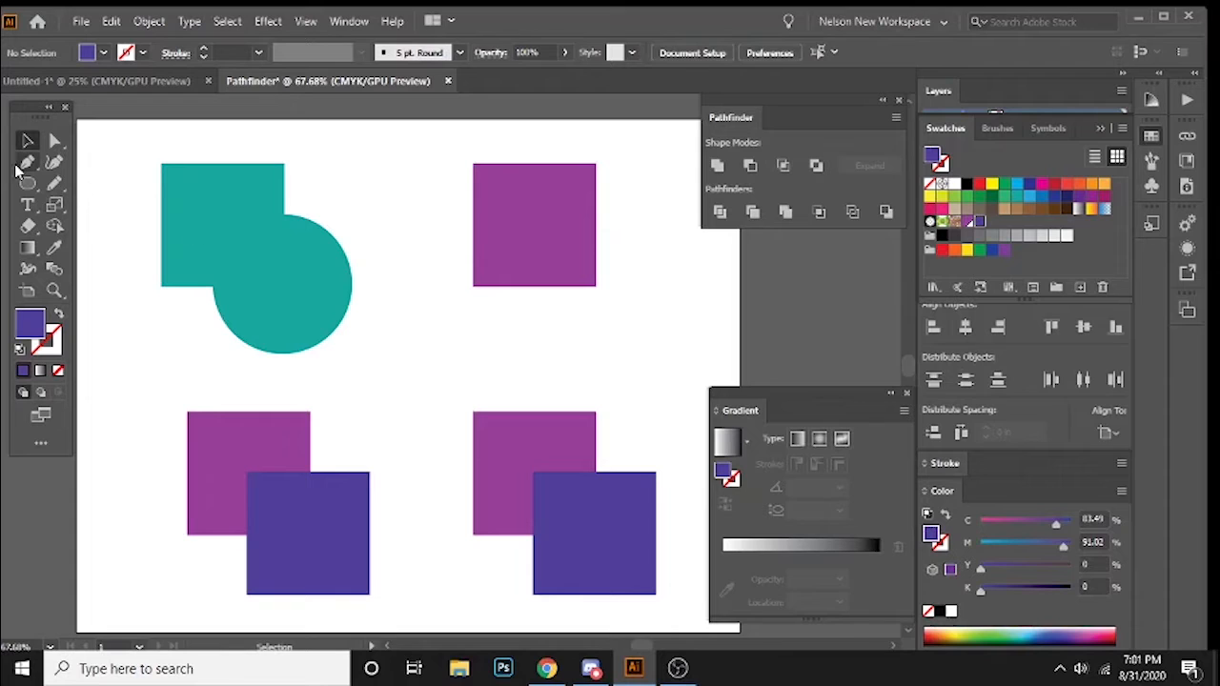
pyautogui.moveTo(27, 186); pyautogui.dragTo(92, 206)
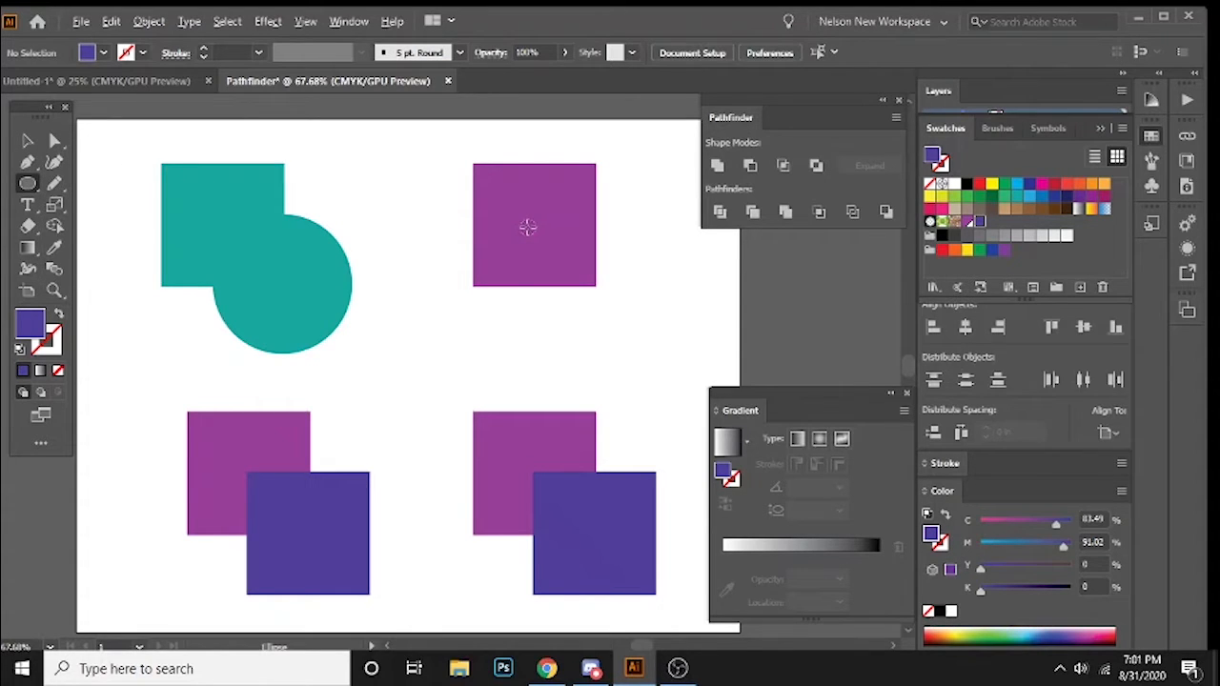
pyautogui.moveTo(534, 224)
pyautogui.mouseDown()
pyautogui.moveTo(559, 264)
pyautogui.moveTo(575, 265)
pyautogui.mouseUp()
# - Punch the blue-violet circle out of the upper-right purple square with Pathfinder Minus Front
pyautogui.press('v')
pyautogui.moveTo(419, 175); pyautogui.dragTo(545, 248)
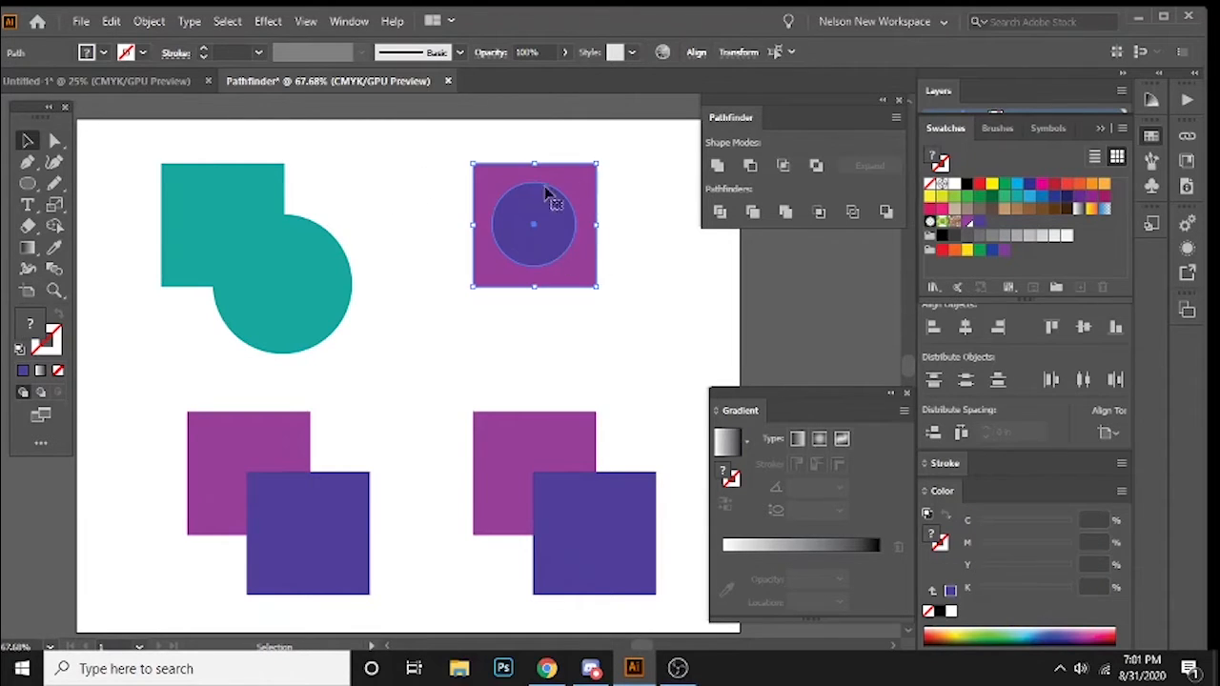
pyautogui.click(751, 167)
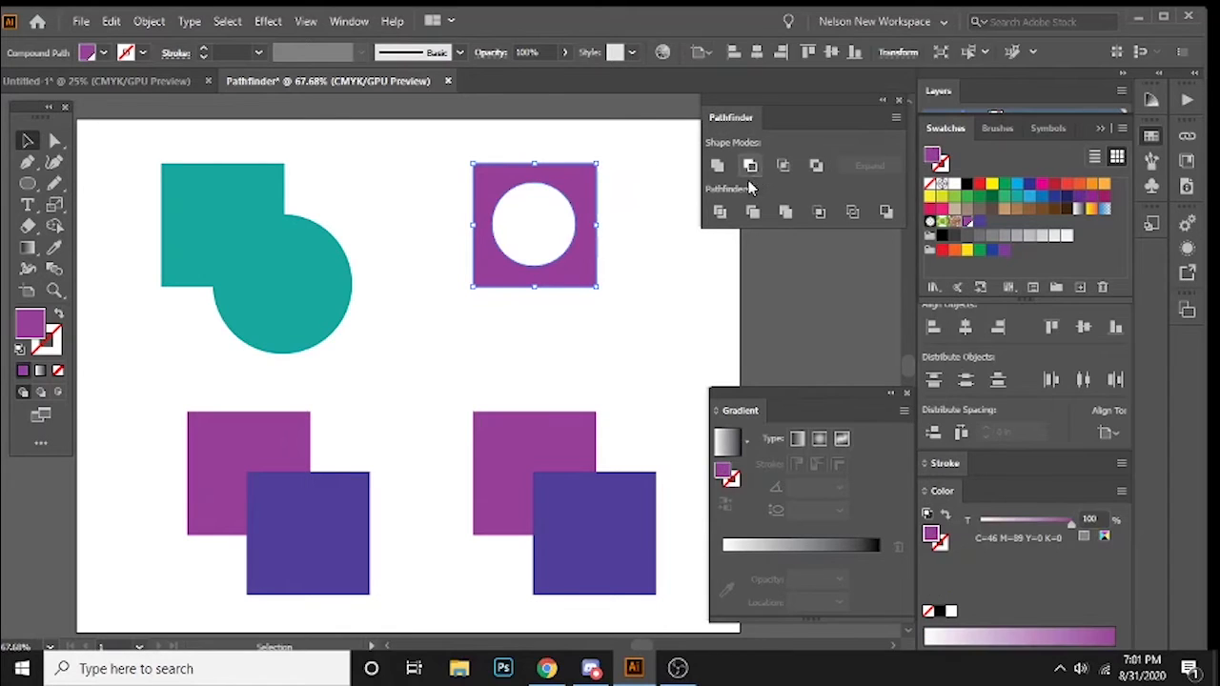
pyautogui.click(662, 323)
# - Move the punched purple square over the teal shape to check its hole, and return it to the upper-right area
pyautogui.scroll(-1, 600, 369)
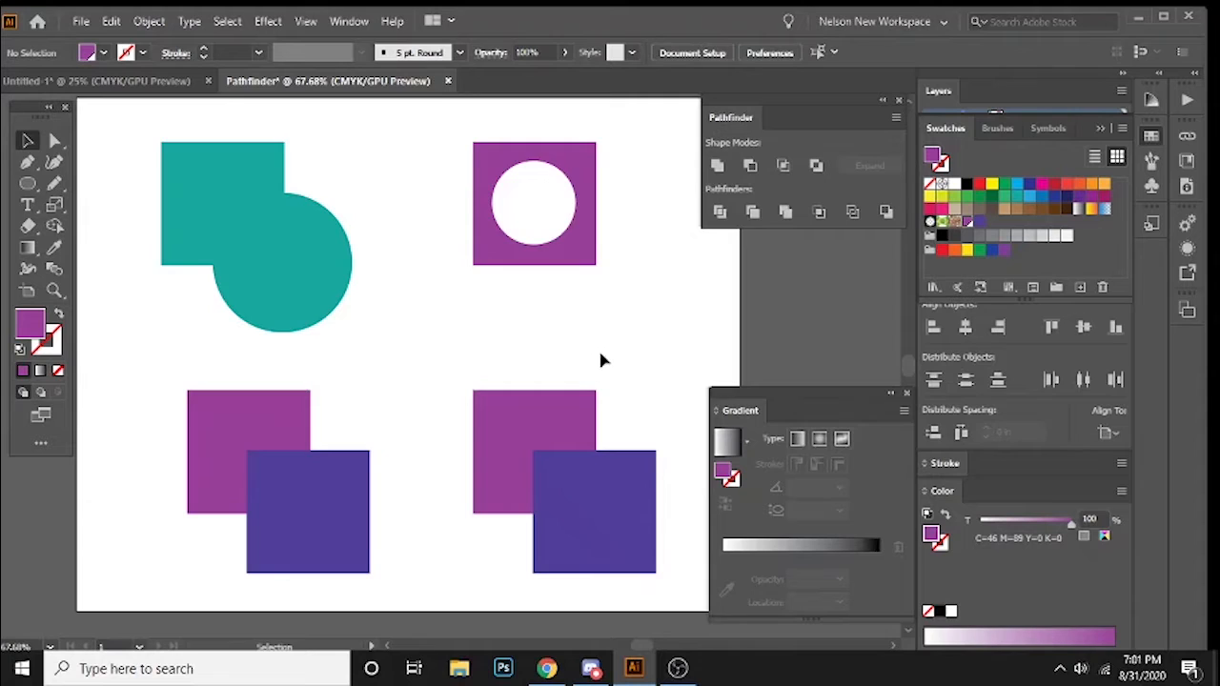
pyautogui.scroll(-1, 591, 343)
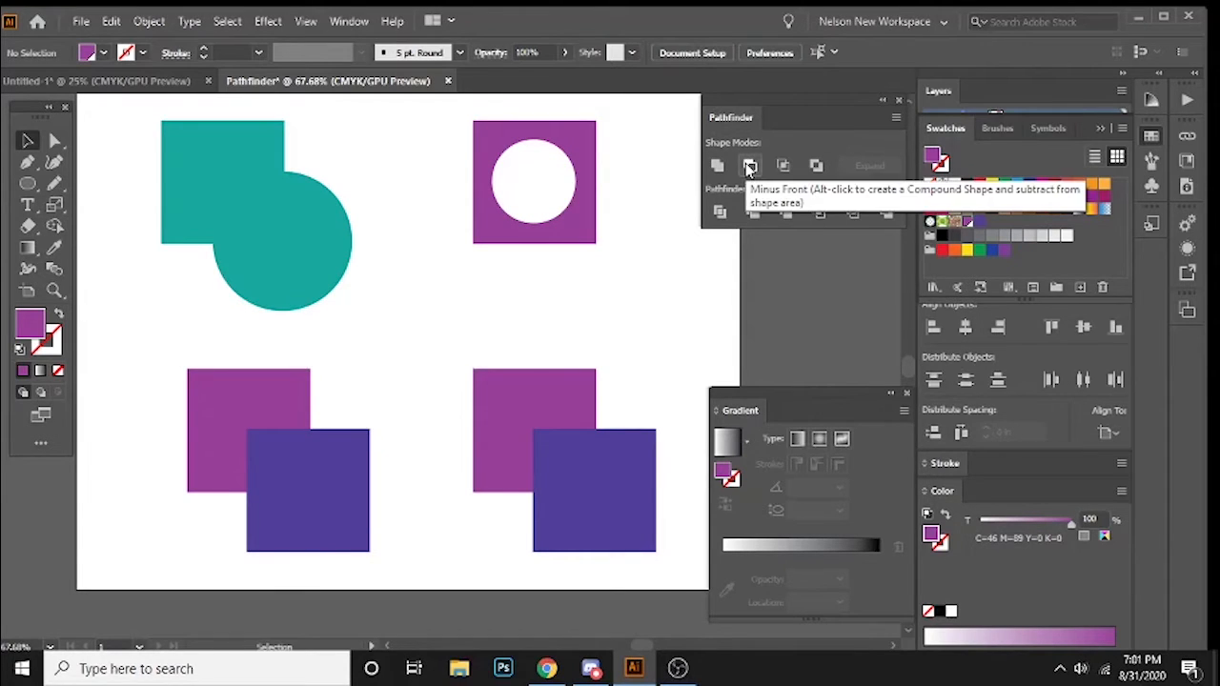
pyautogui.click(503, 241)
pyautogui.moveTo(547, 219); pyautogui.dragTo(256, 259)
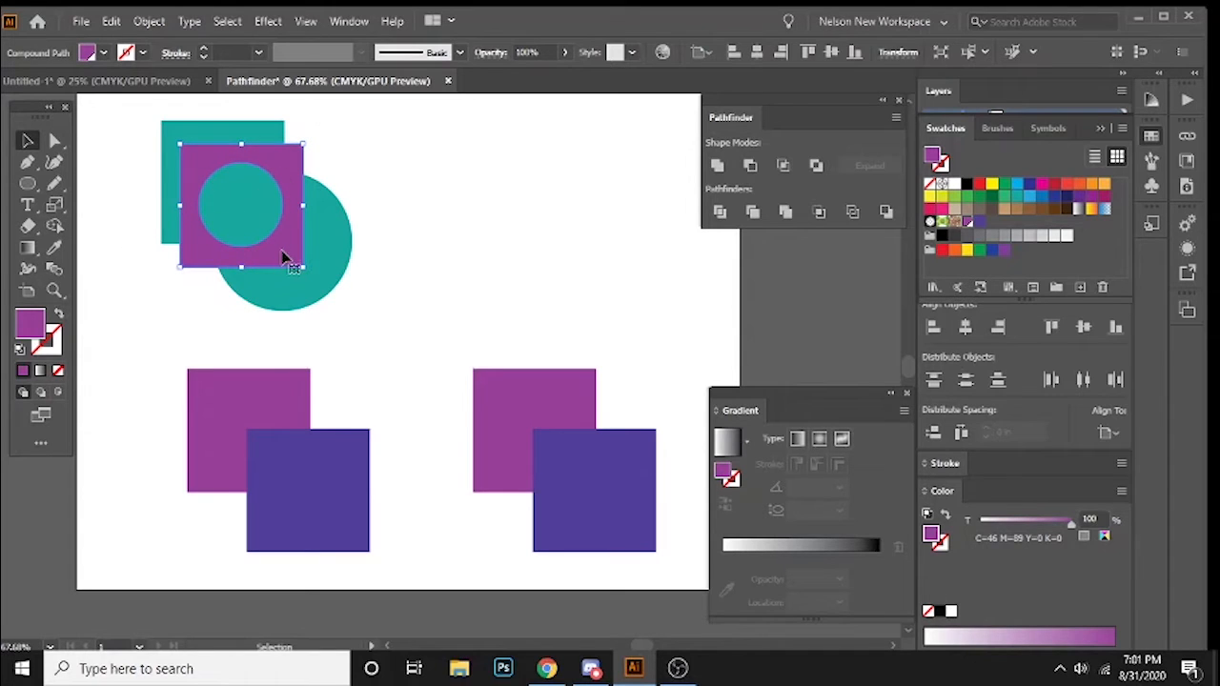
pyautogui.moveTo(282, 255); pyautogui.dragTo(619, 250)
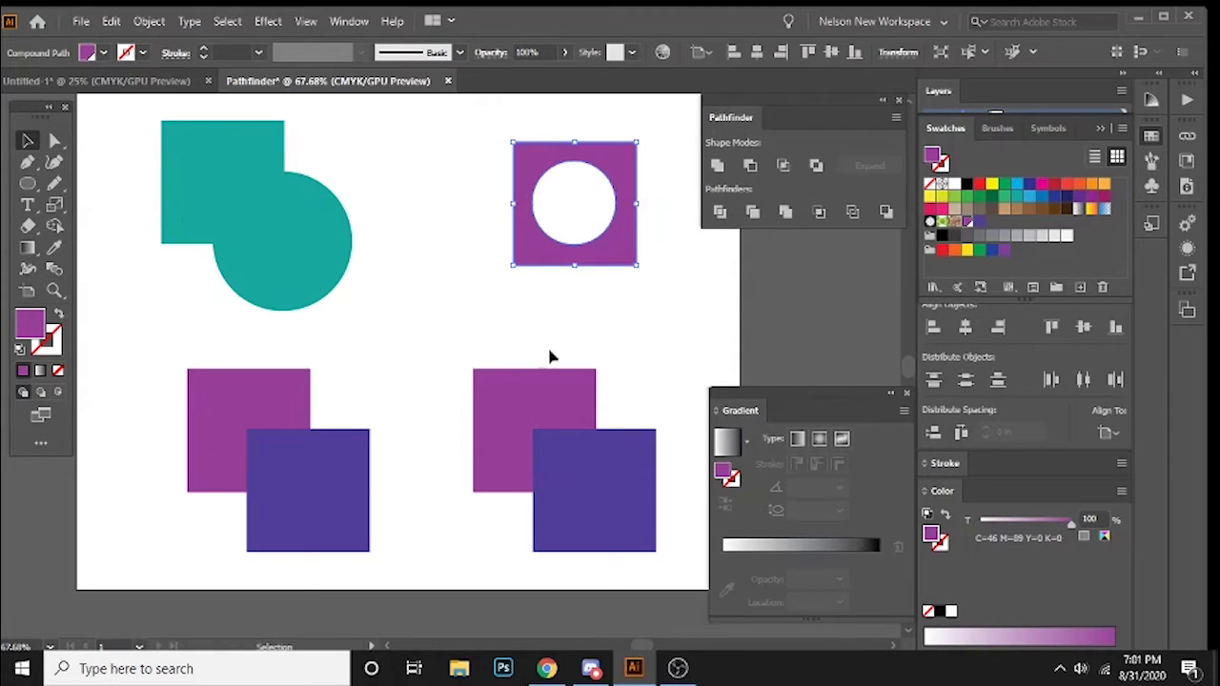
pyautogui.click(467, 274)
# - Try Pathfinder Intersect on the lower-left purple and blue-violet squares, and undo it
pyautogui.scroll(-1, 473, 250)
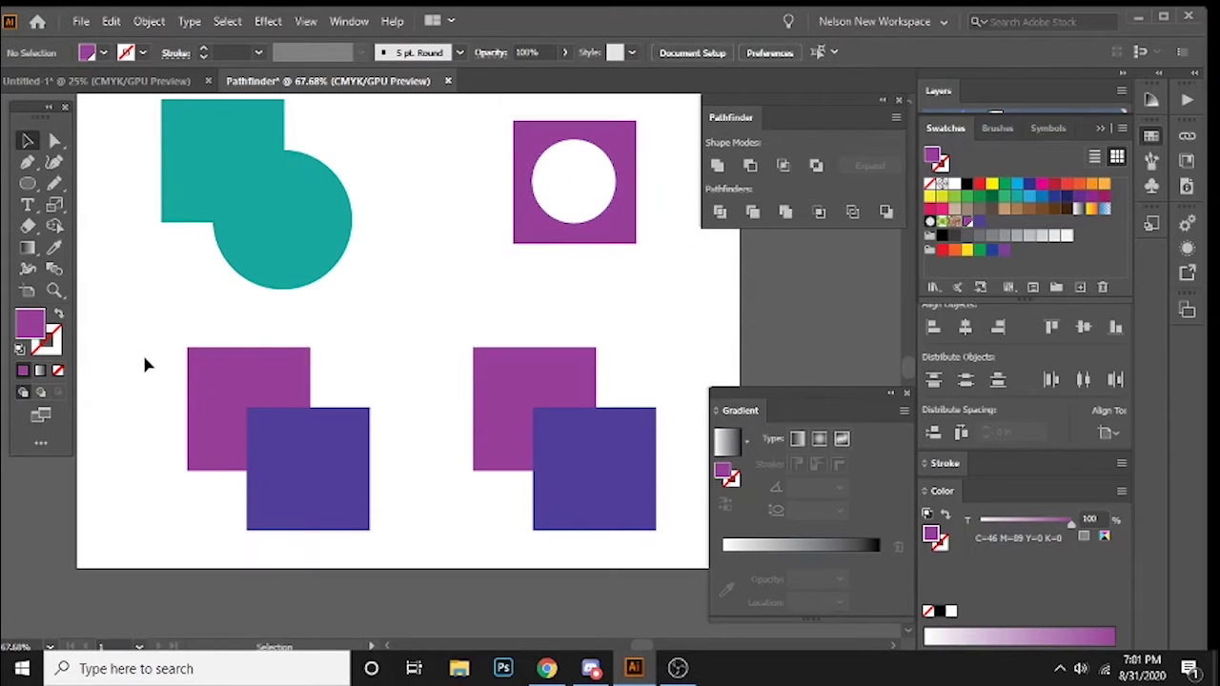
pyautogui.moveTo(146, 354); pyautogui.dragTo(335, 512)
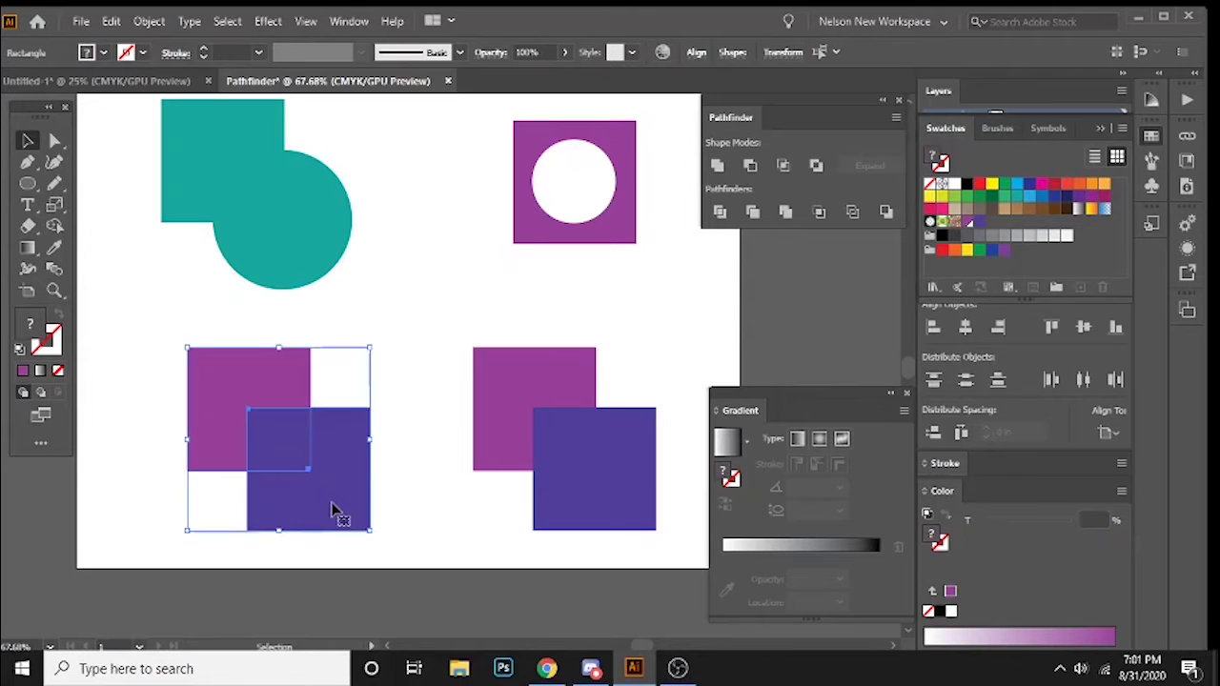
pyautogui.click(428, 398)
pyautogui.click(286, 472)
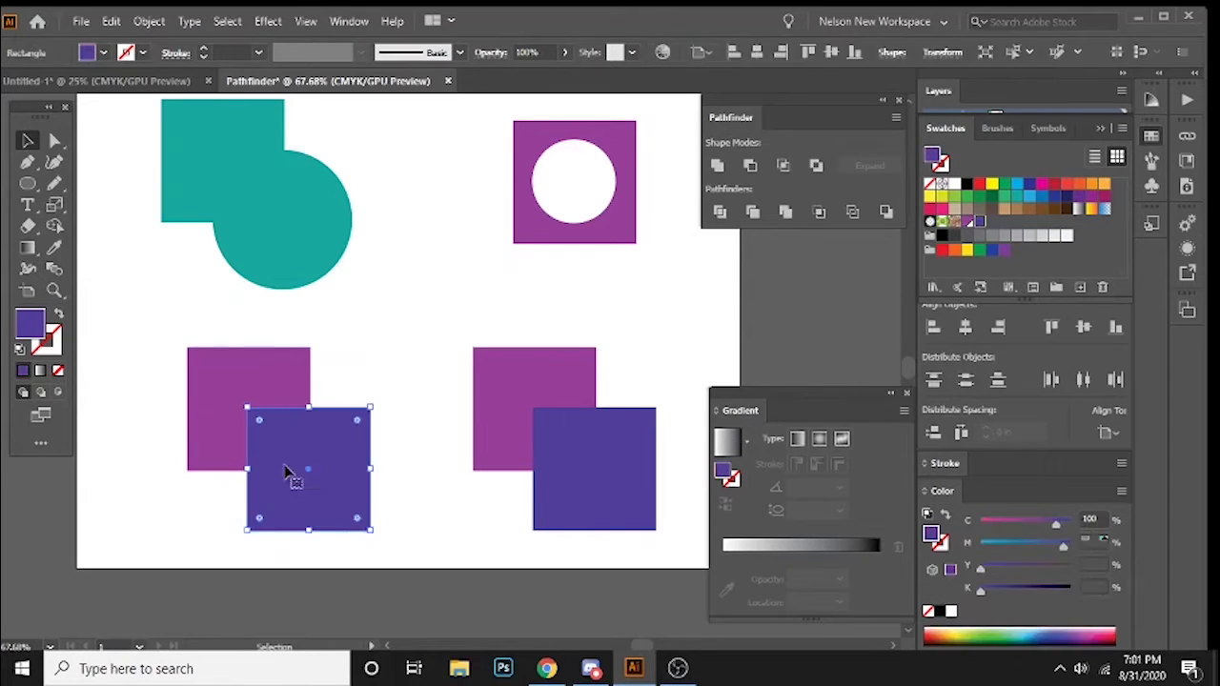
pyautogui.click(385, 381)
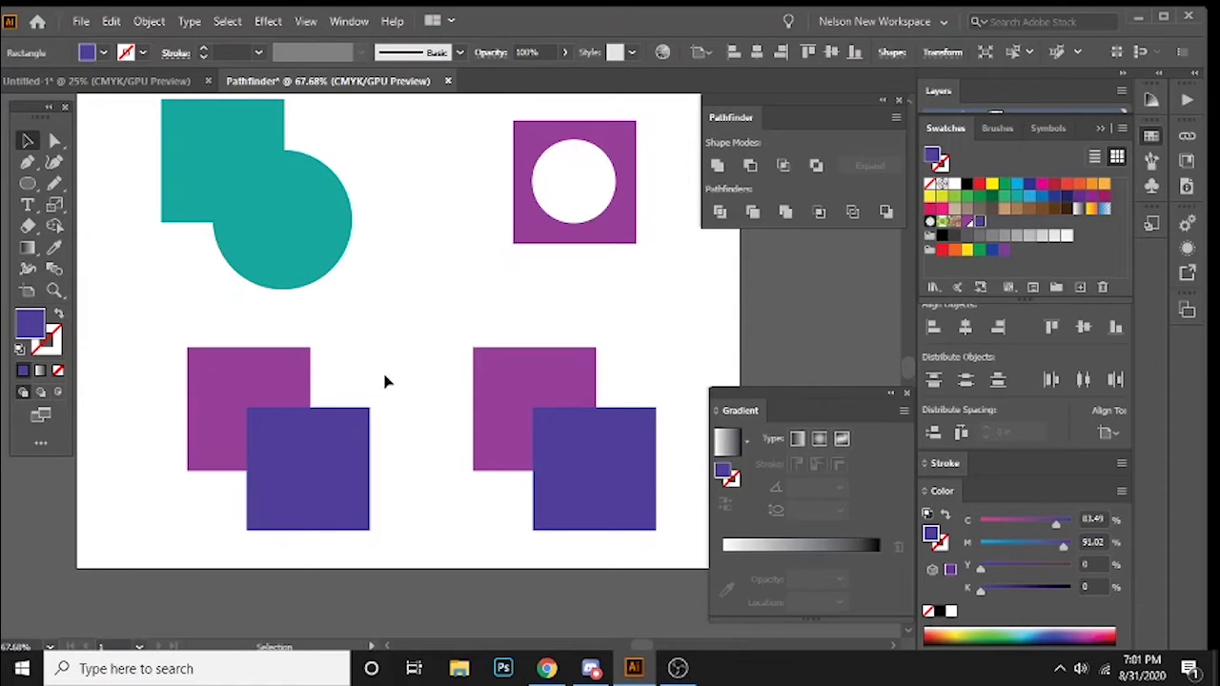
pyautogui.moveTo(199, 501); pyautogui.dragTo(409, 359)
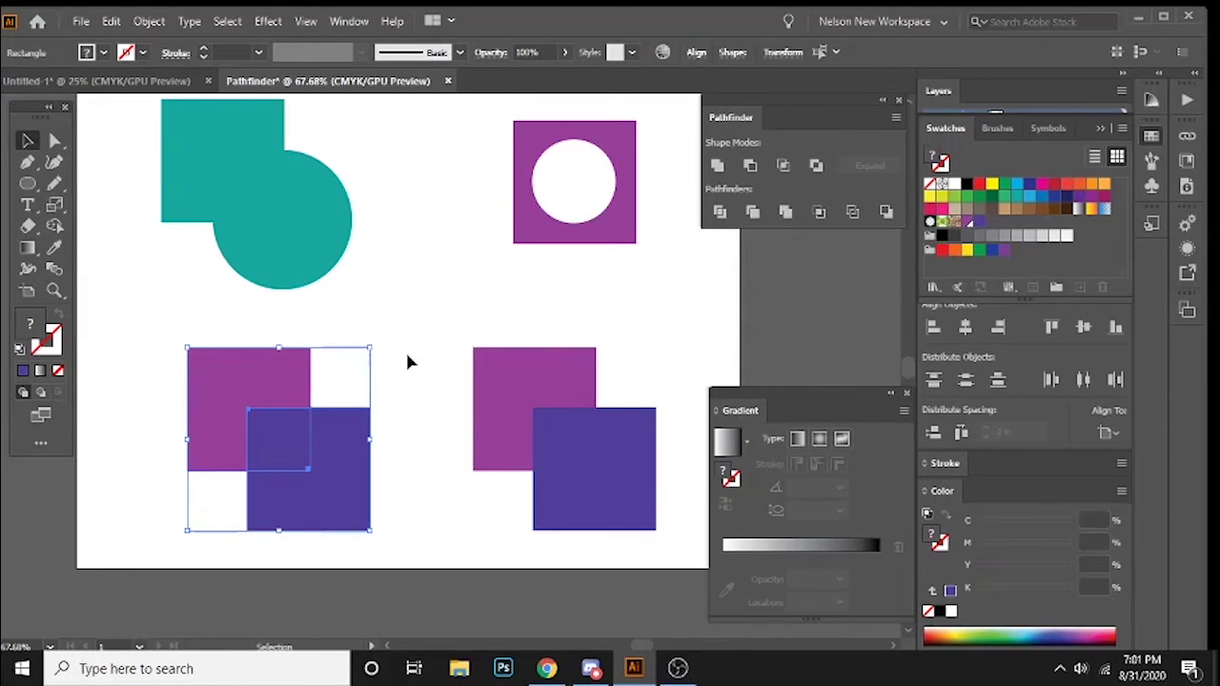
pyautogui.click(783, 168)
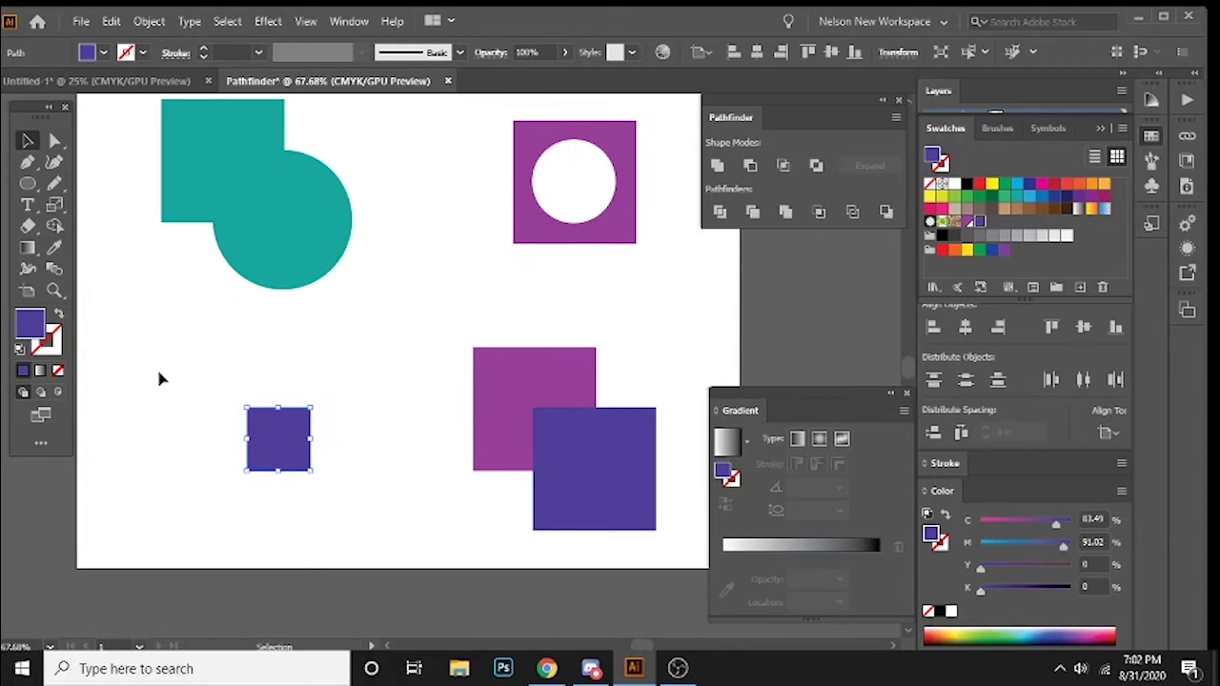
pyautogui.hotkey('ctrl', 'z')
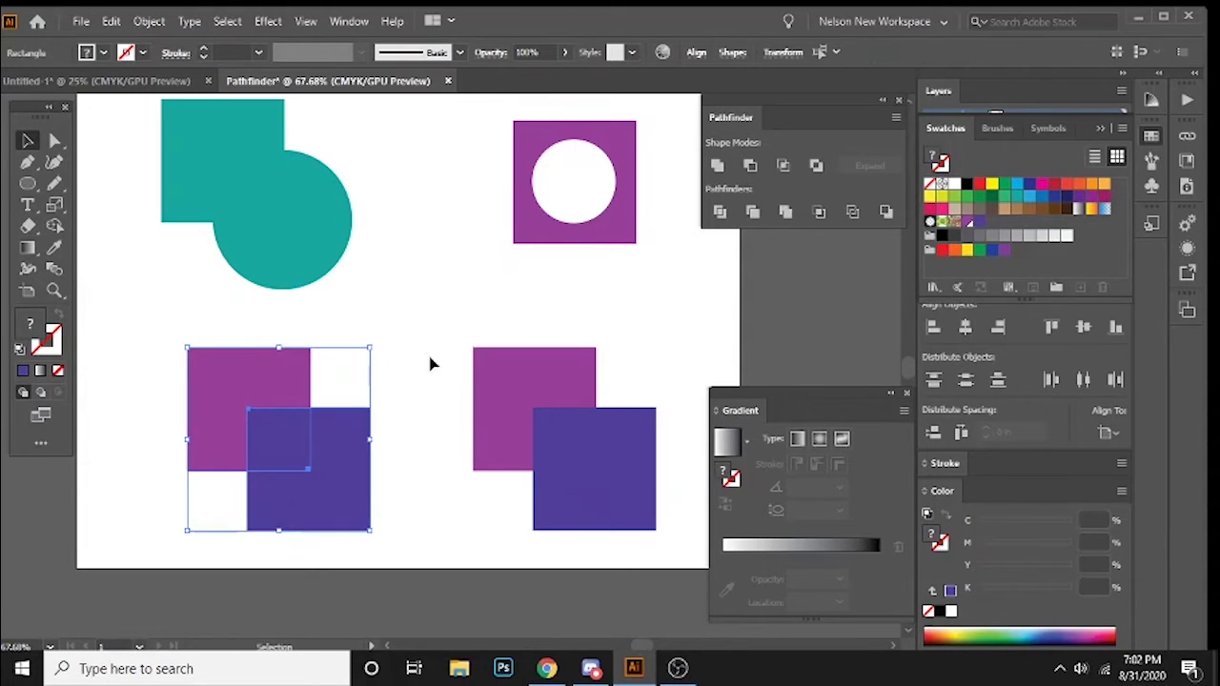
# - Replace the lower-left pair of squares with a single blue-violet circle about 2.45 in in diameter
pyautogui.click(385, 360)
pyautogui.moveTo(146, 340); pyautogui.dragTo(319, 472)
pyautogui.press('Delete')
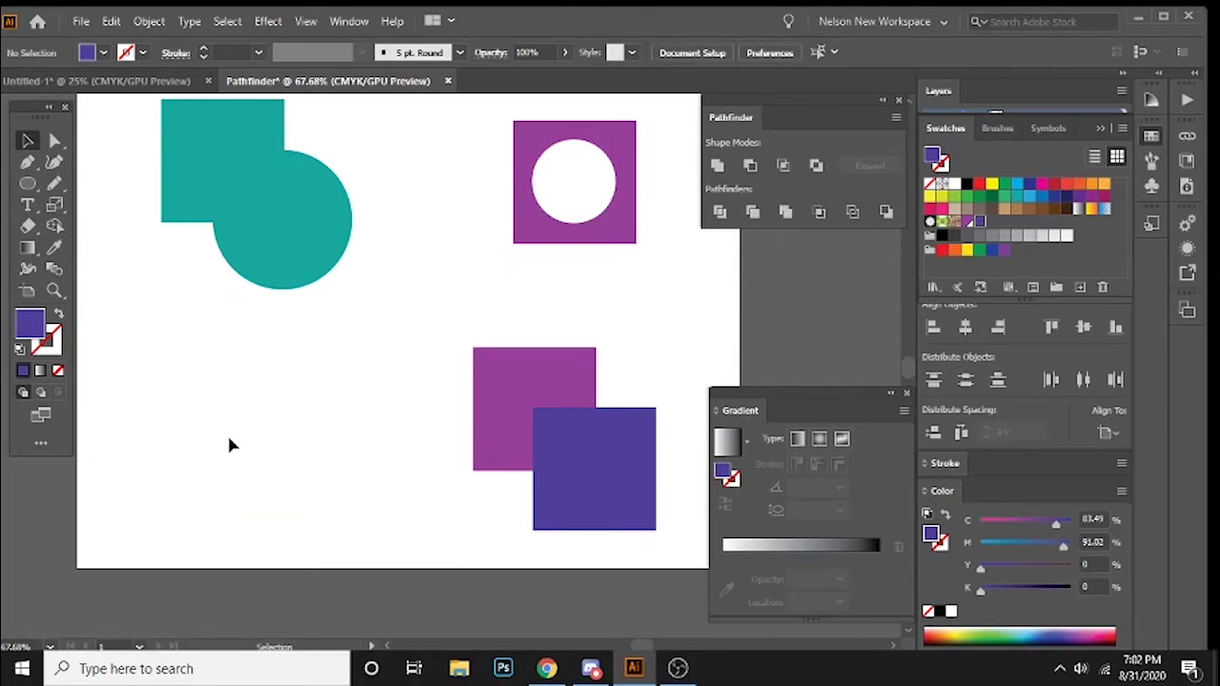
pyautogui.click(27, 183)
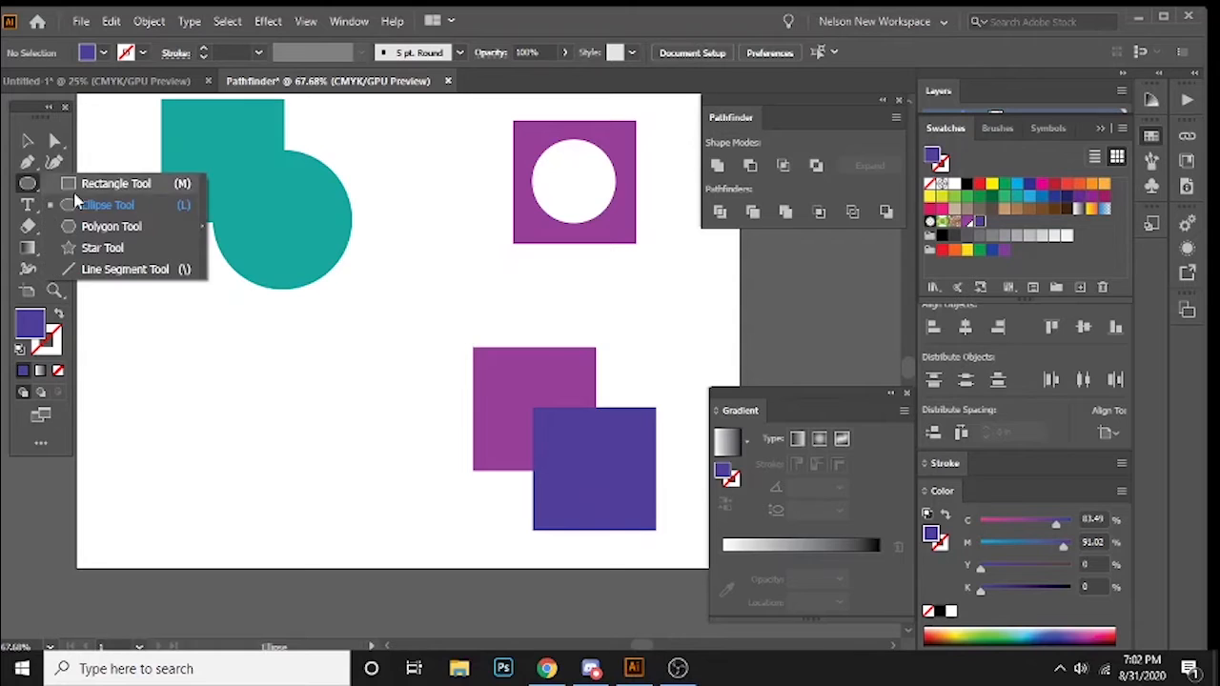
pyautogui.click(78, 201)
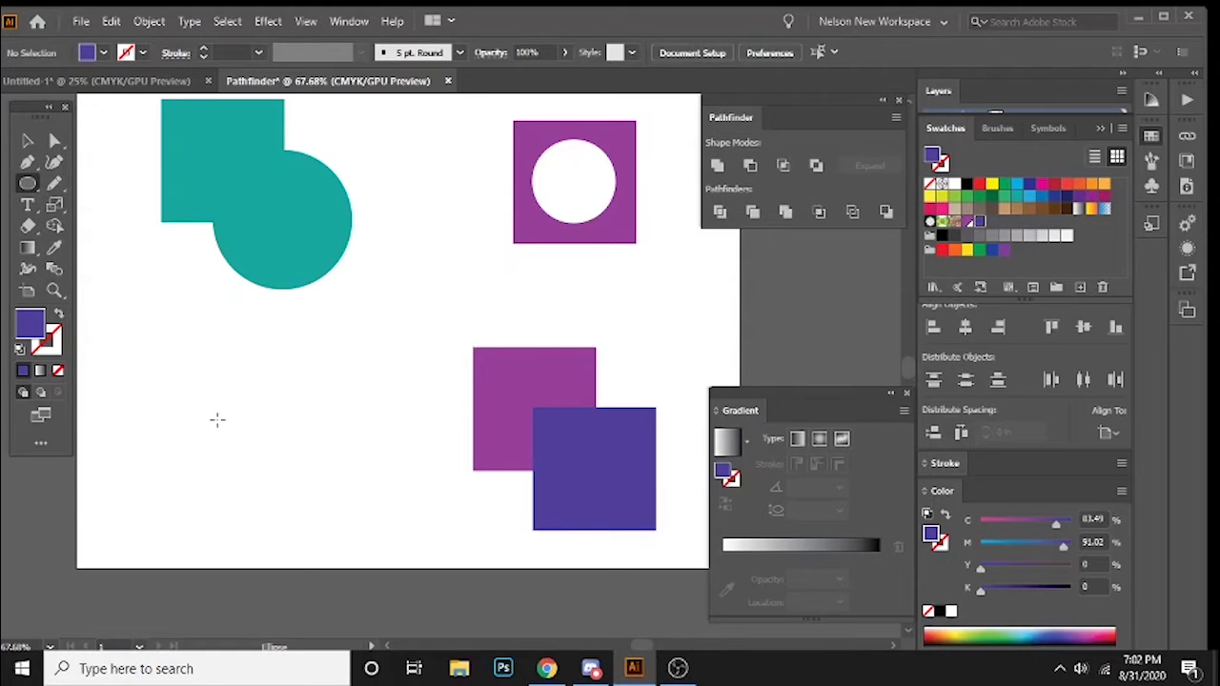
pyautogui.moveTo(218, 420); pyautogui.dragTo(291, 489)
pyautogui.press('v')
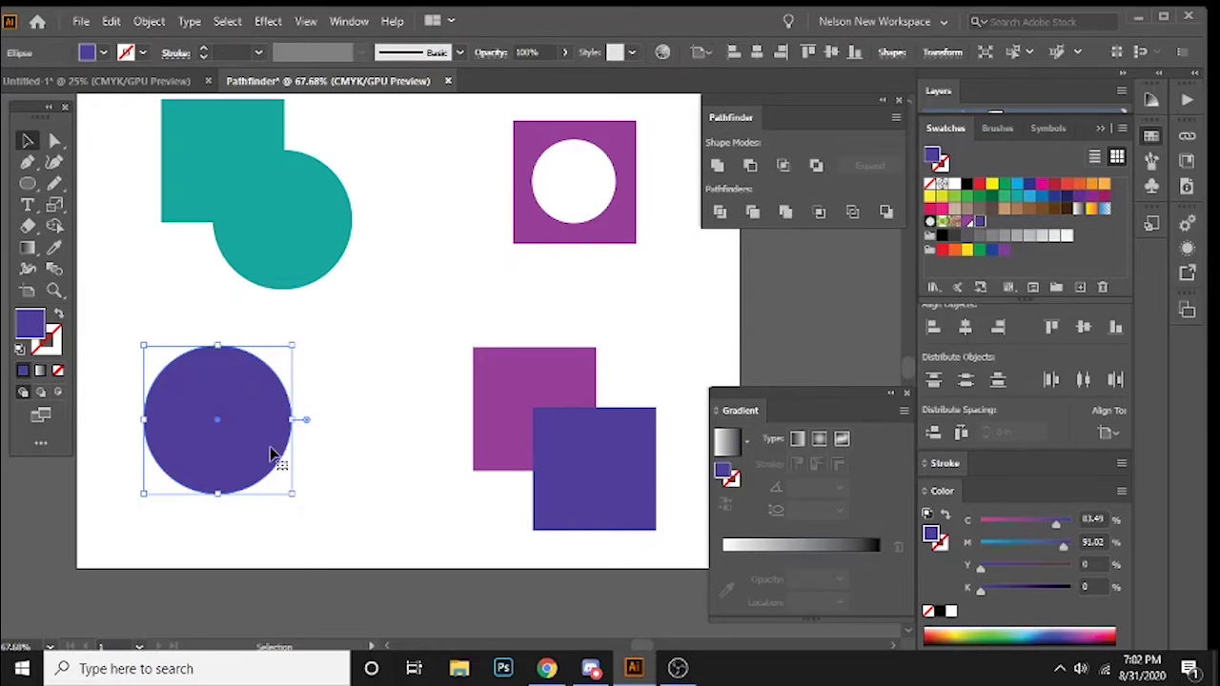
# - Duplicate the blue-violet circle slightly down and to the right, and give the copy the merged shape's teal fill using the Eyedropper
pyautogui.moveTo(223, 437); pyautogui.dragTo(248, 473)
pyautogui.press('i')
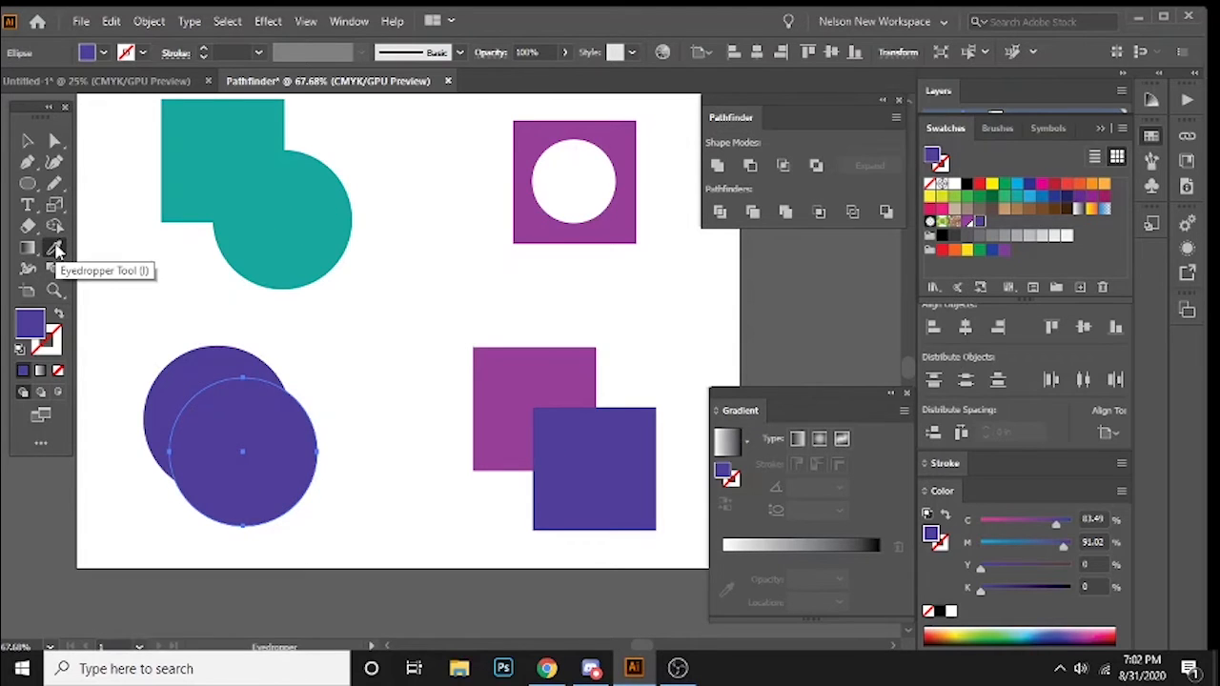
pyautogui.click(300, 200)
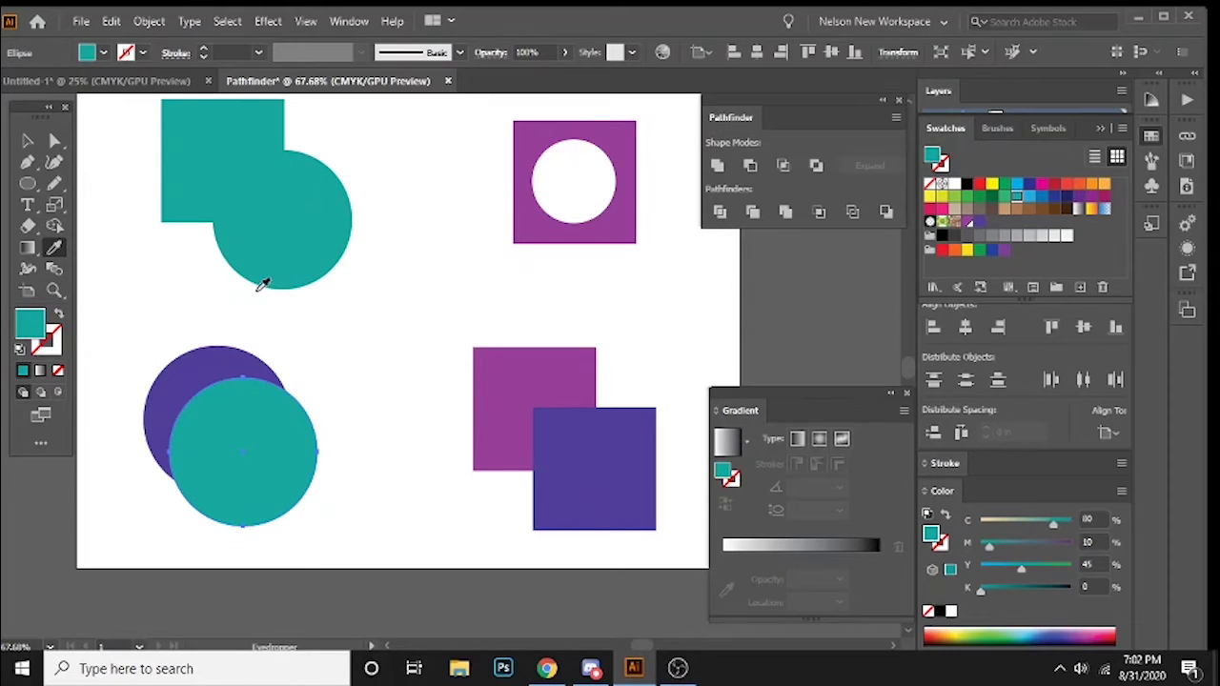
pyautogui.press('v')
pyautogui.click(207, 318)
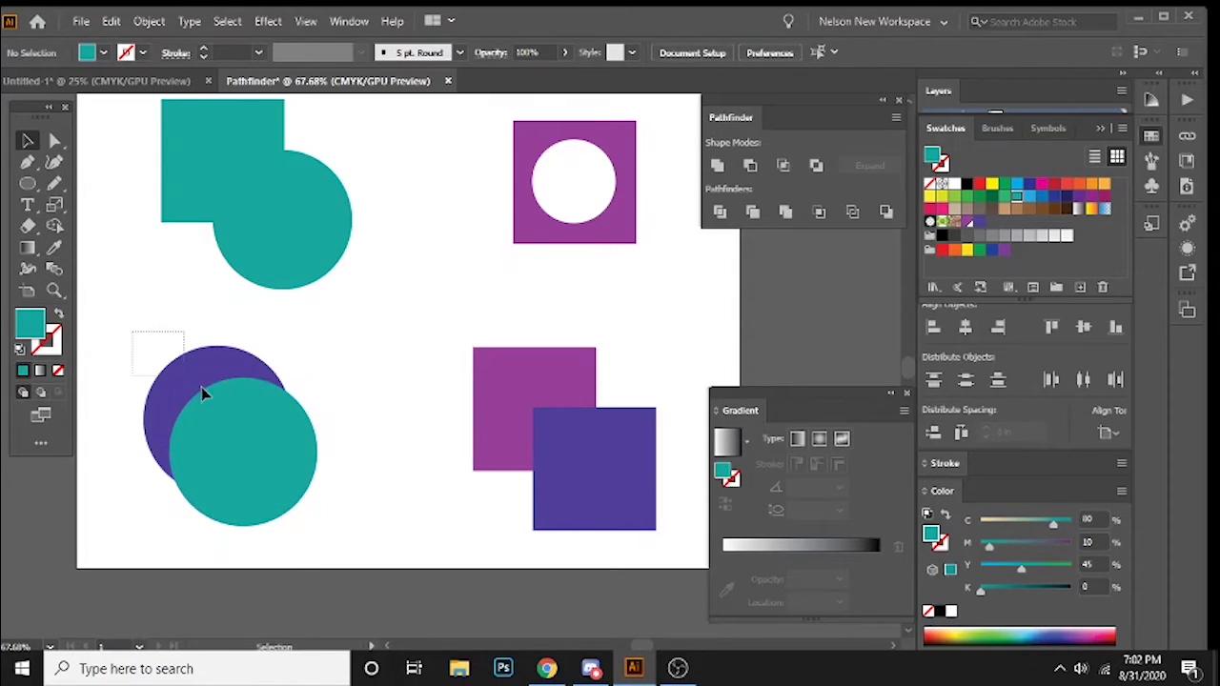
# - Try Pathfinder Intersect on the lower-left blue-violet and teal circles, and undo it
pyautogui.moveTo(202, 387); pyautogui.dragTo(285, 452)
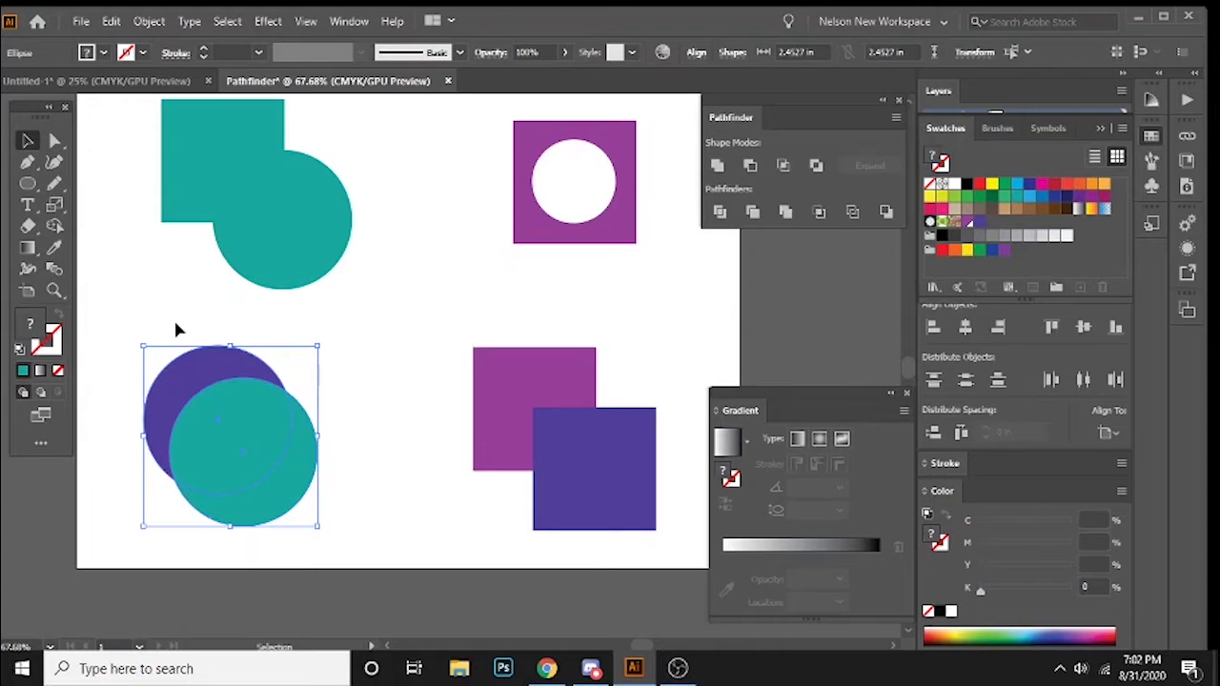
pyautogui.moveTo(175, 329); pyautogui.dragTo(270, 423)
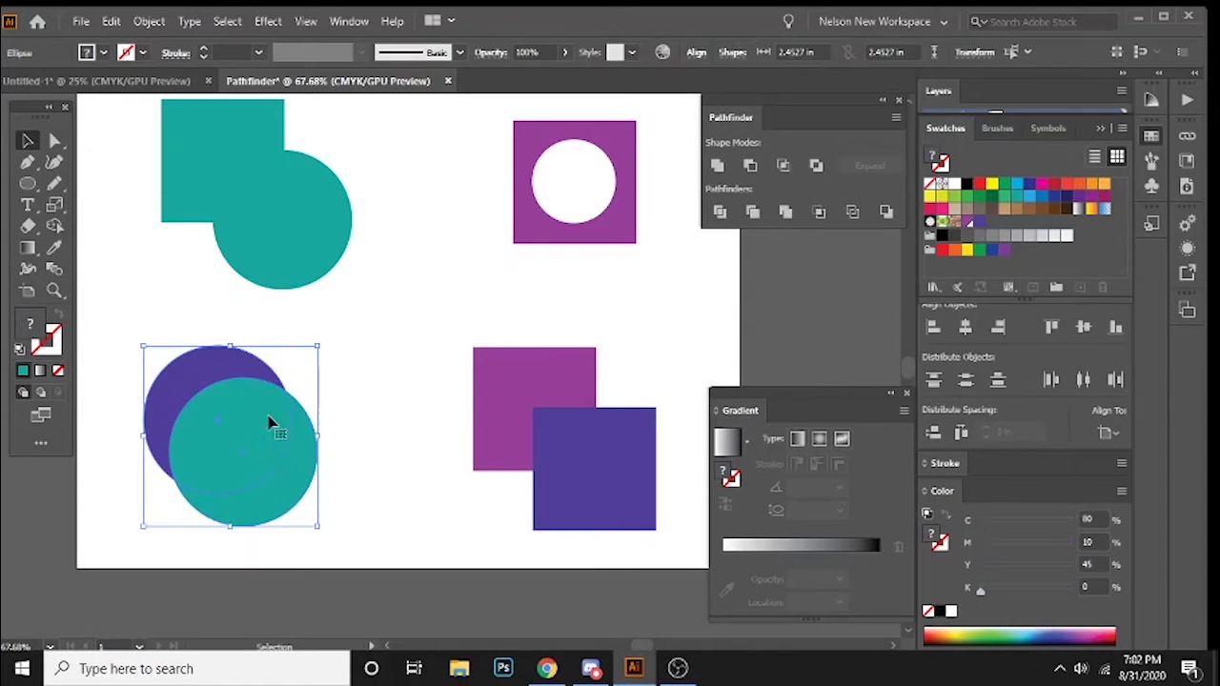
pyautogui.click(782, 168)
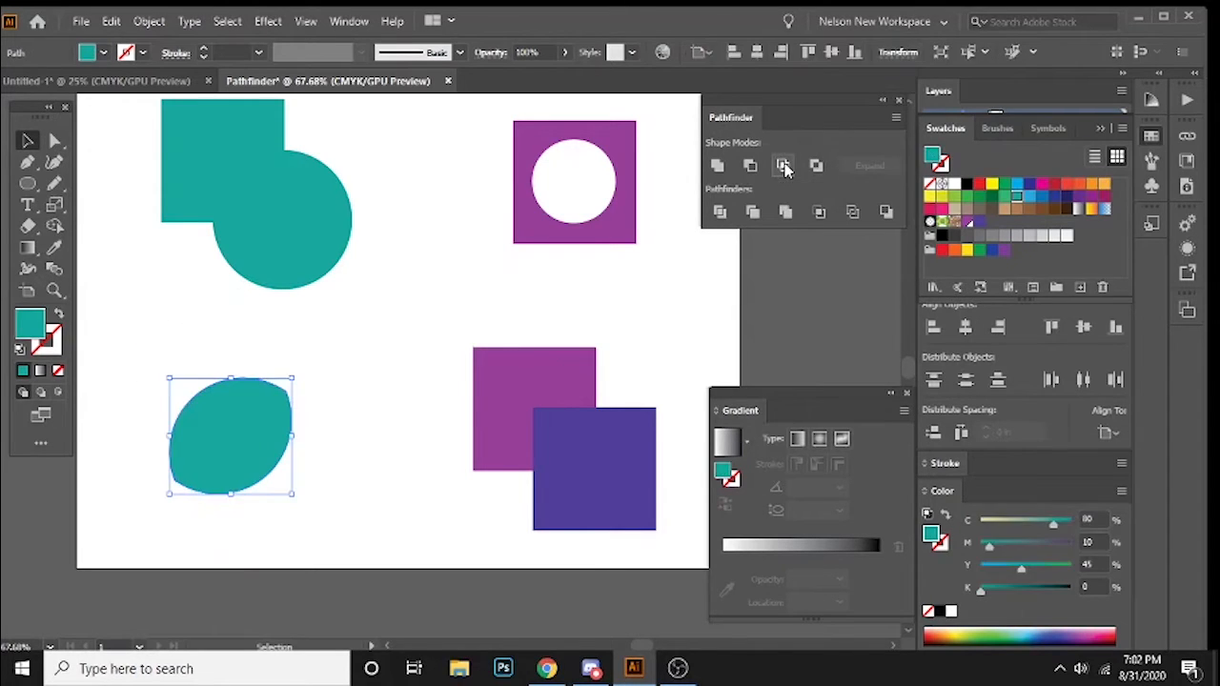
pyautogui.click(340, 435)
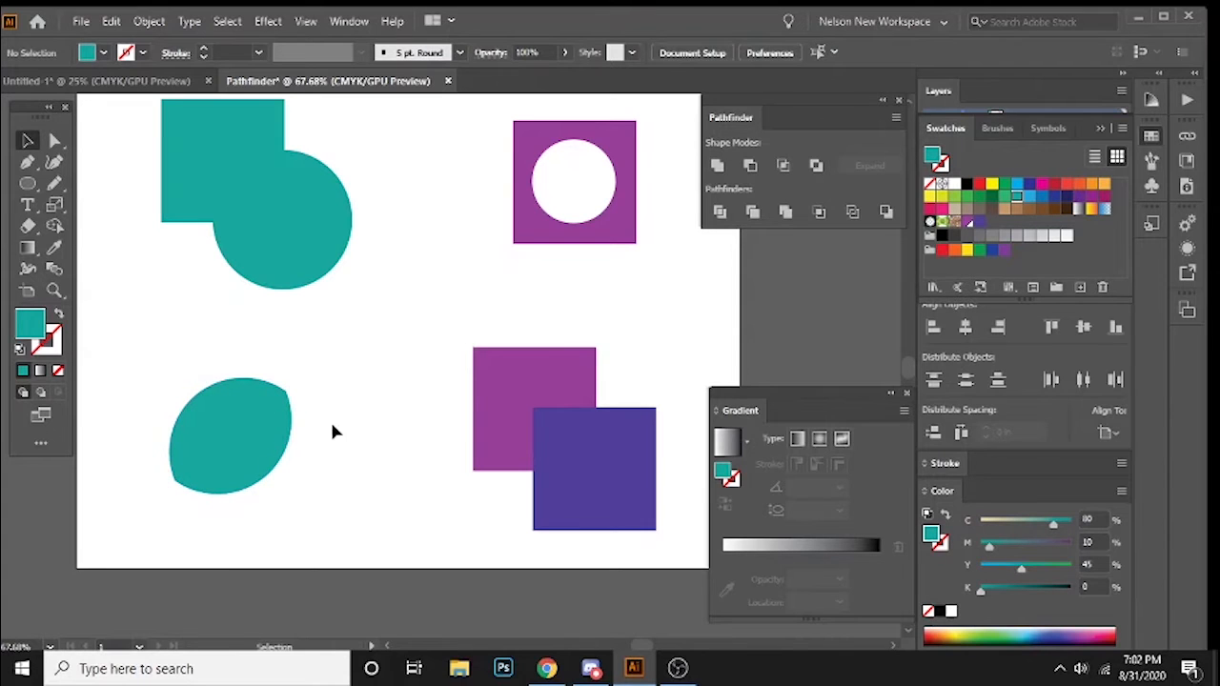
pyautogui.hotkey('ctrl', 'z')
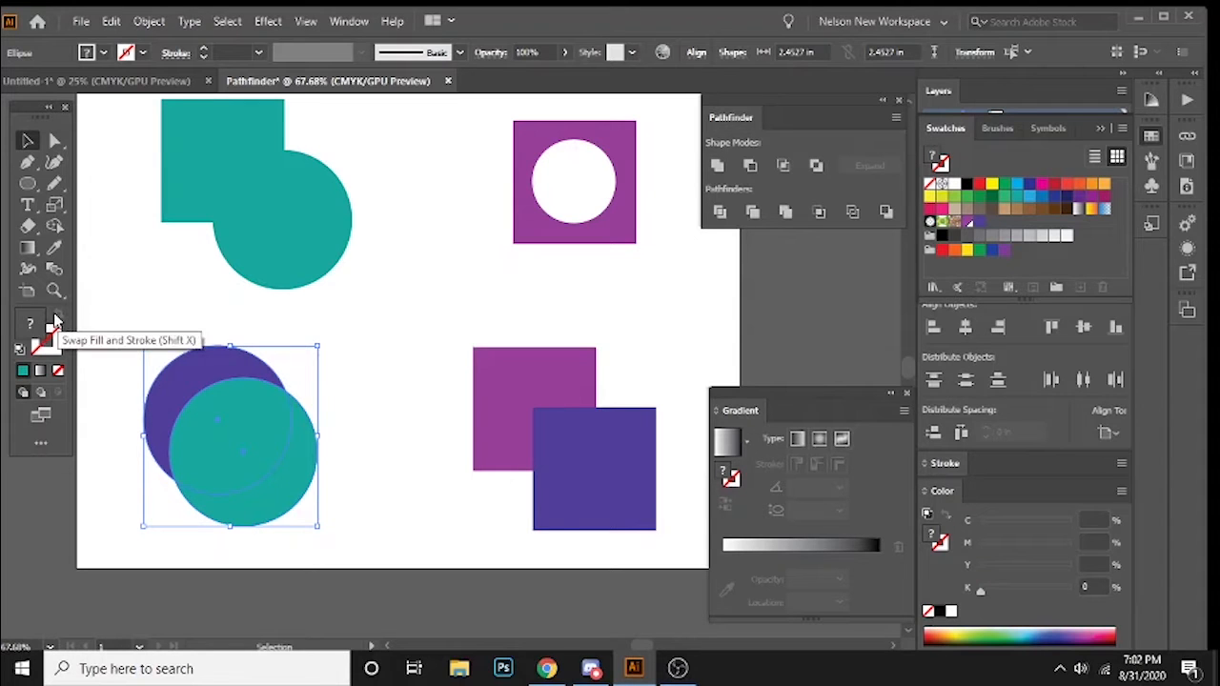
# - Nudge the lower-left teal circle slightly up and to the left over the blue-violet circle
pyautogui.click(154, 314)
pyautogui.click(206, 383)
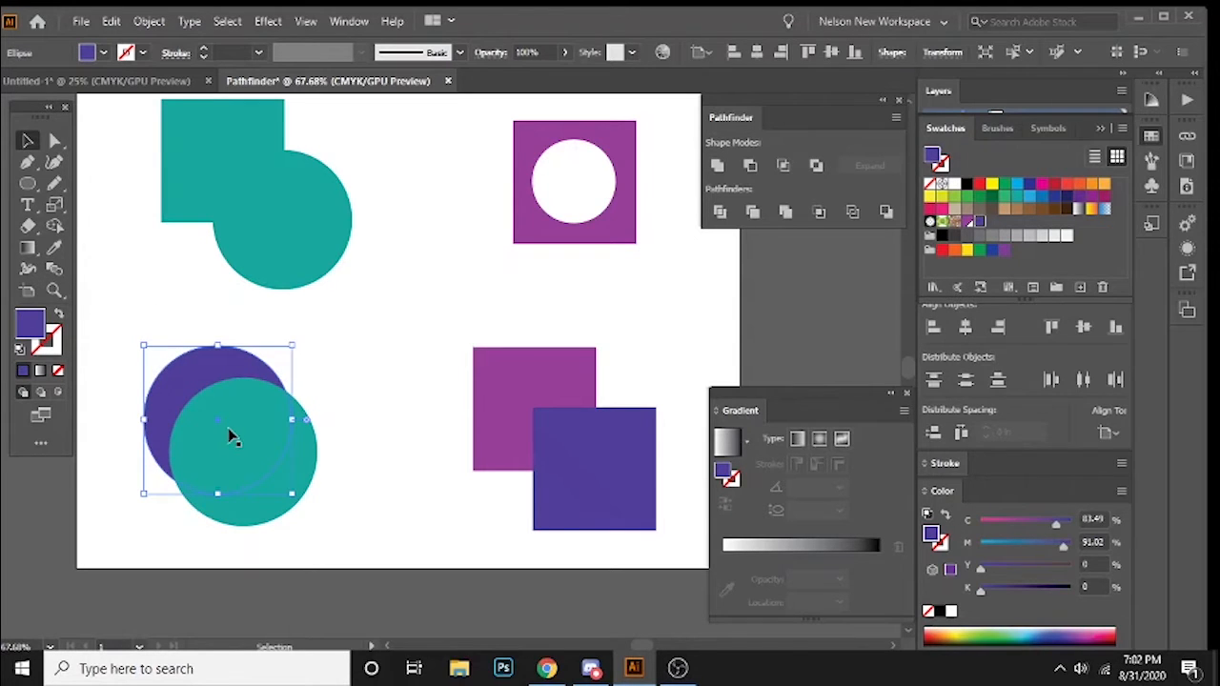
pyautogui.keyDown('shift'); pyautogui.click(230, 437); pyautogui.keyUp('shift')
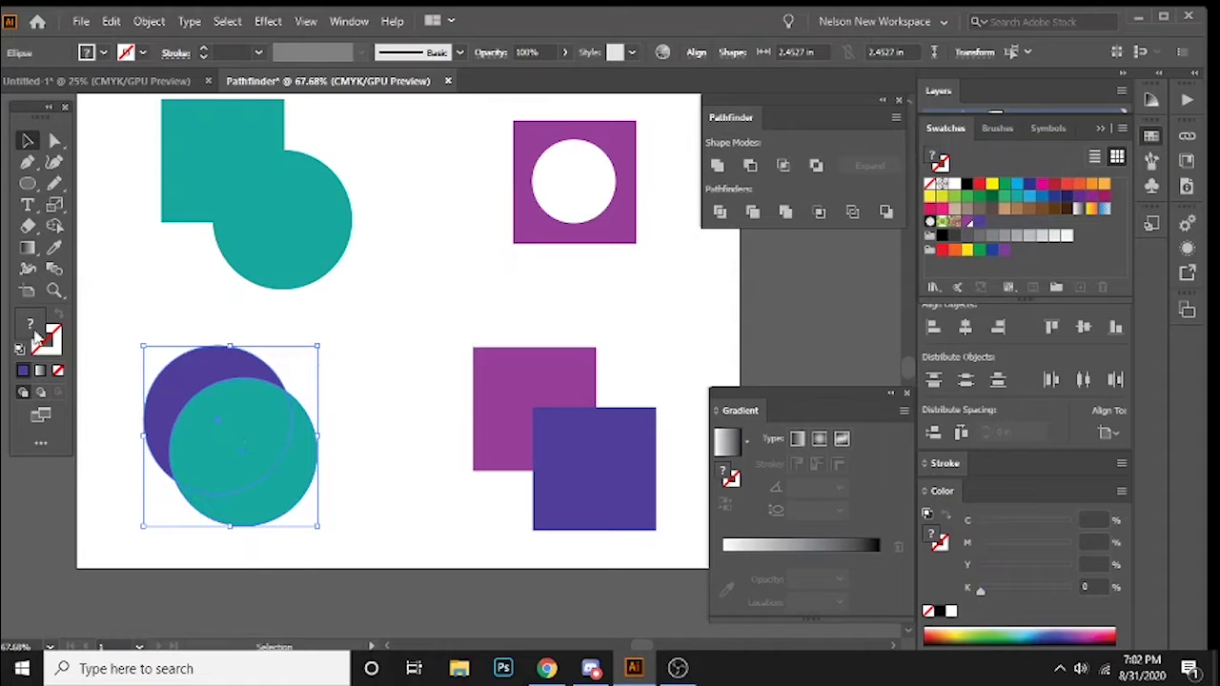
pyautogui.click(192, 326)
pyautogui.moveTo(238, 435)
pyautogui.mouseDown()
pyautogui.moveTo(273, 465)
pyautogui.moveTo(238, 418)
pyautogui.moveTo(229, 425)
pyautogui.mouseUp()
# - Bring the lower-left blue-violet circle to the front of the teal circle
pyautogui.click(156, 346)
pyautogui.click(192, 377)
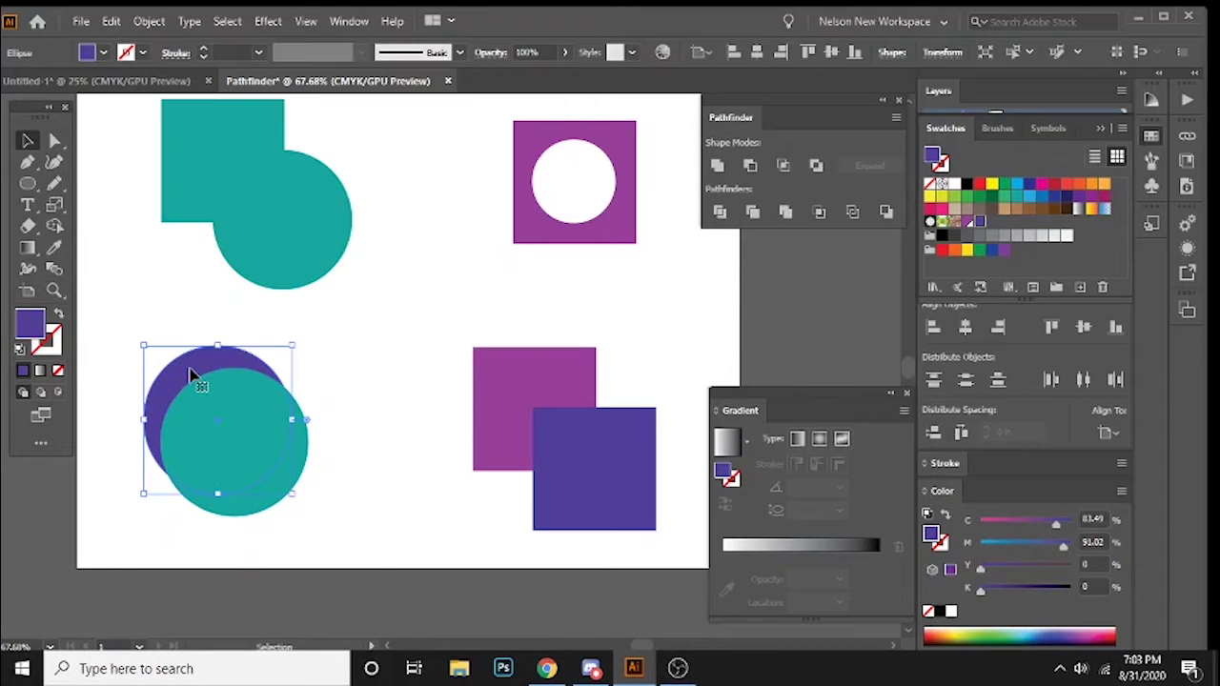
pyautogui.rightClick(191, 376)
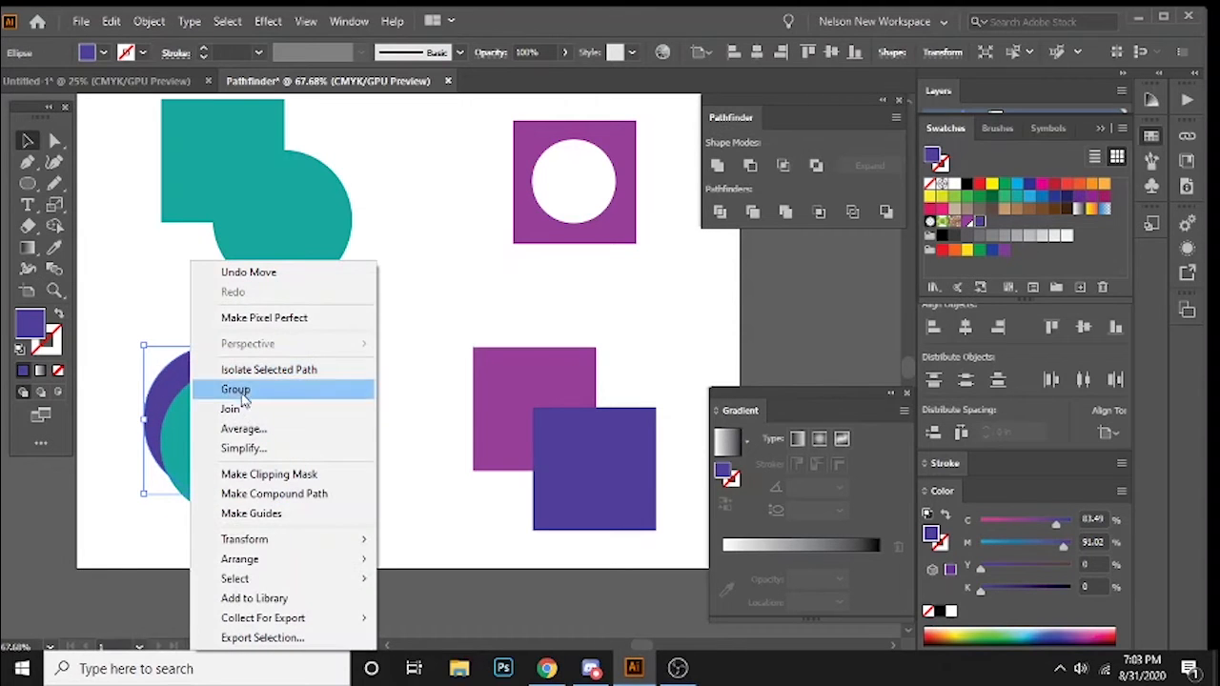
pyautogui.moveTo(279, 565)
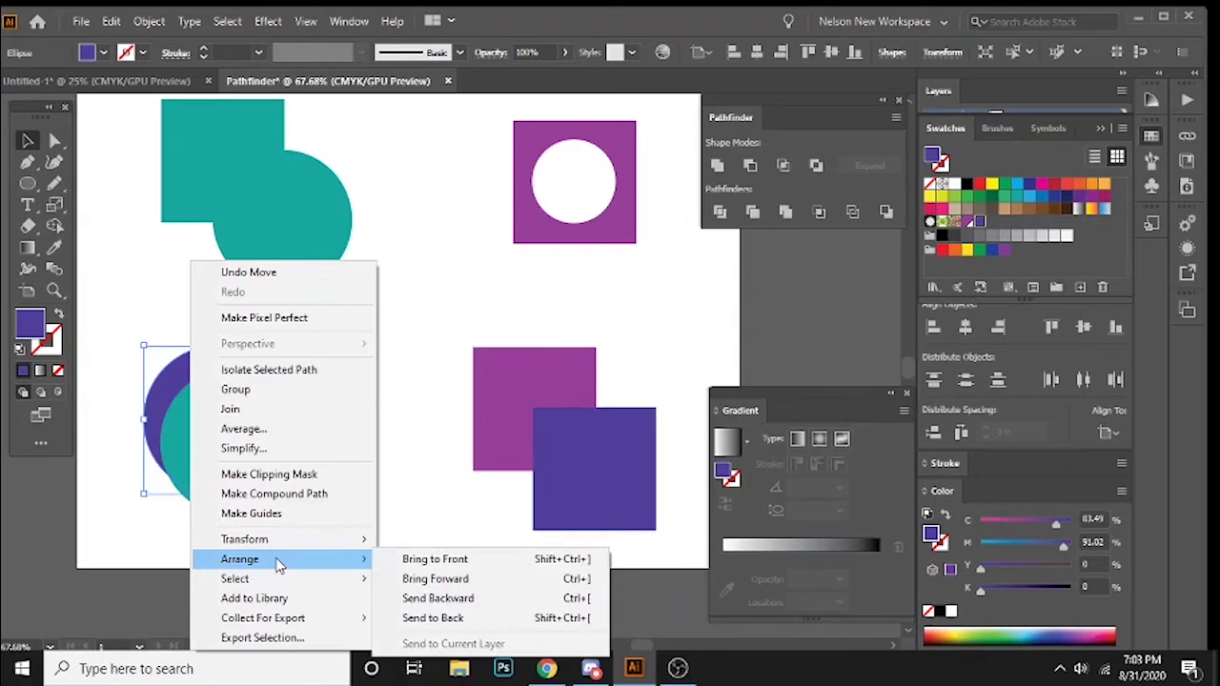
pyautogui.click(408, 564)
pyautogui.click(421, 420)
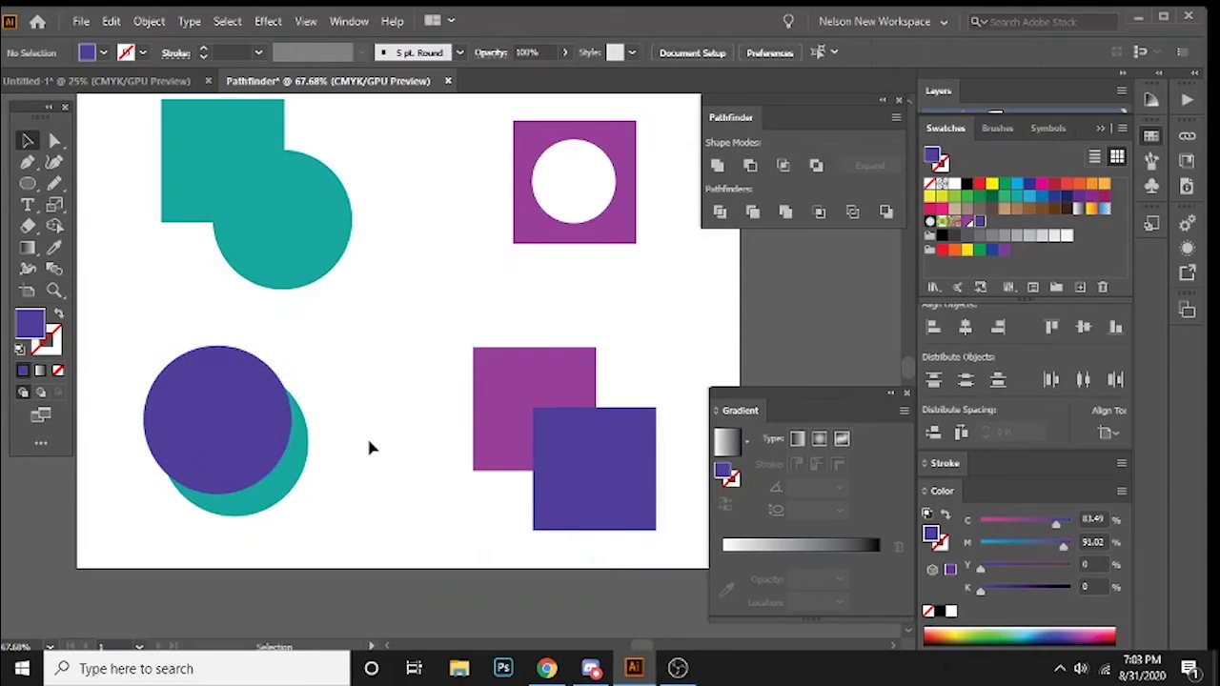
# - Try Pathfinder Intersect on the lower-left circles, and undo it together with the stacking change and the teal circle's move
pyautogui.click(226, 438)
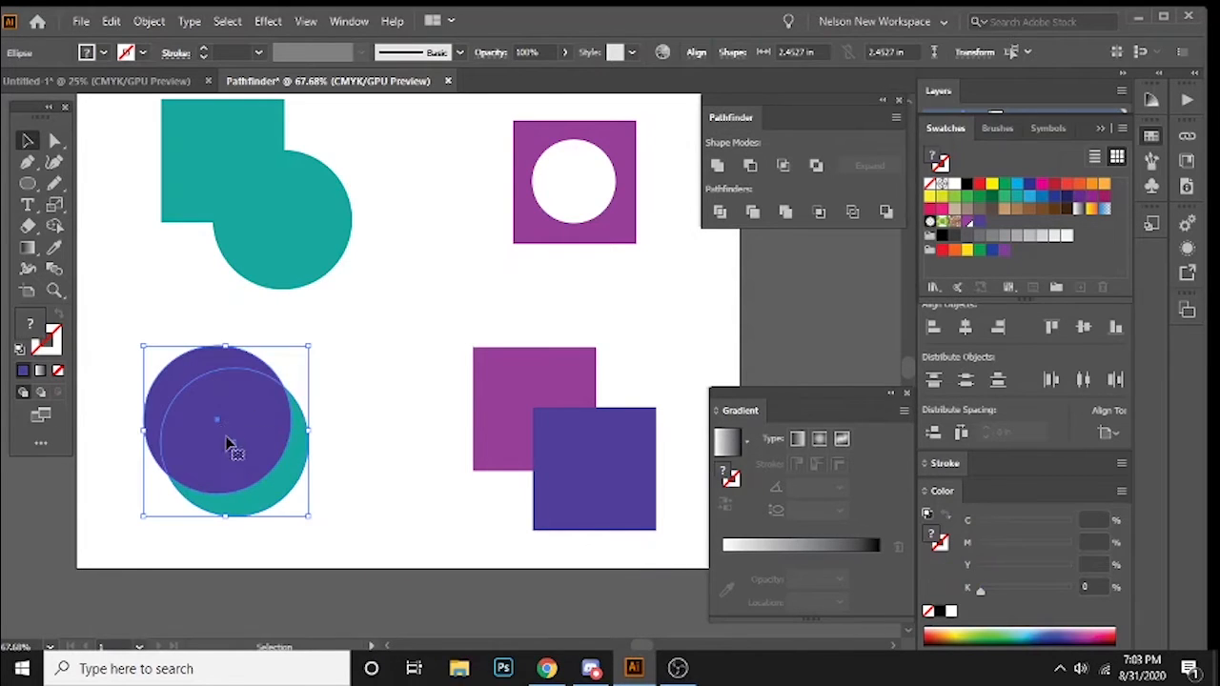
pyautogui.click(784, 167)
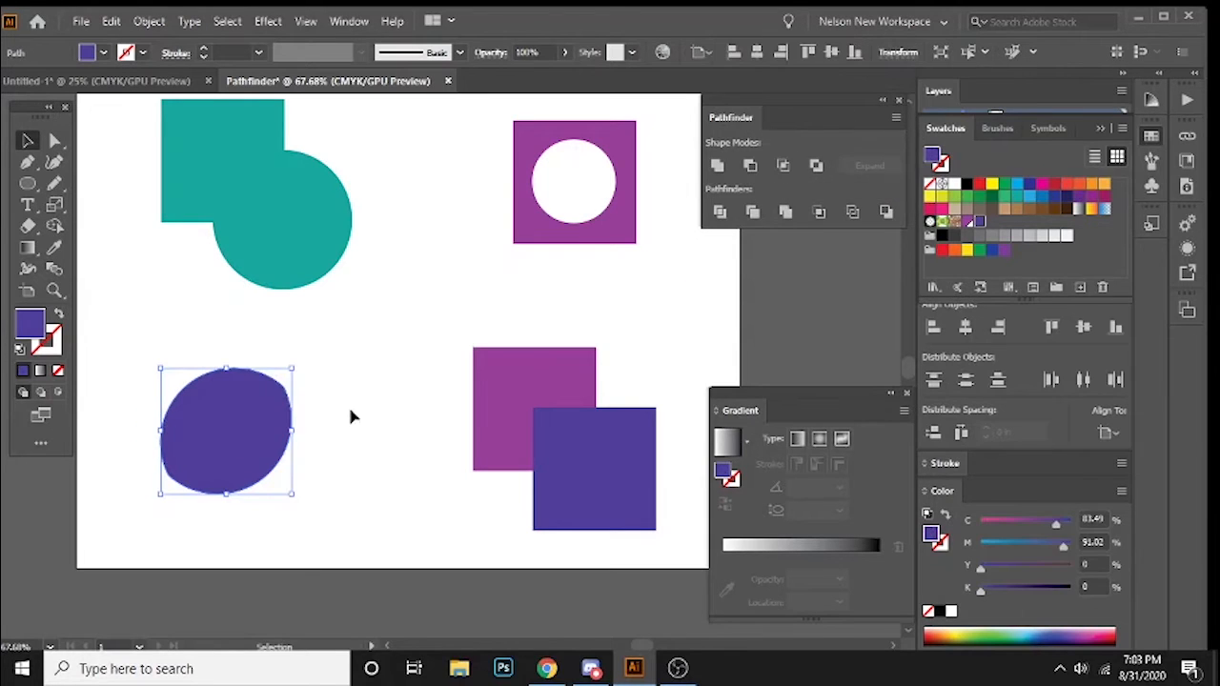
pyautogui.click(351, 401)
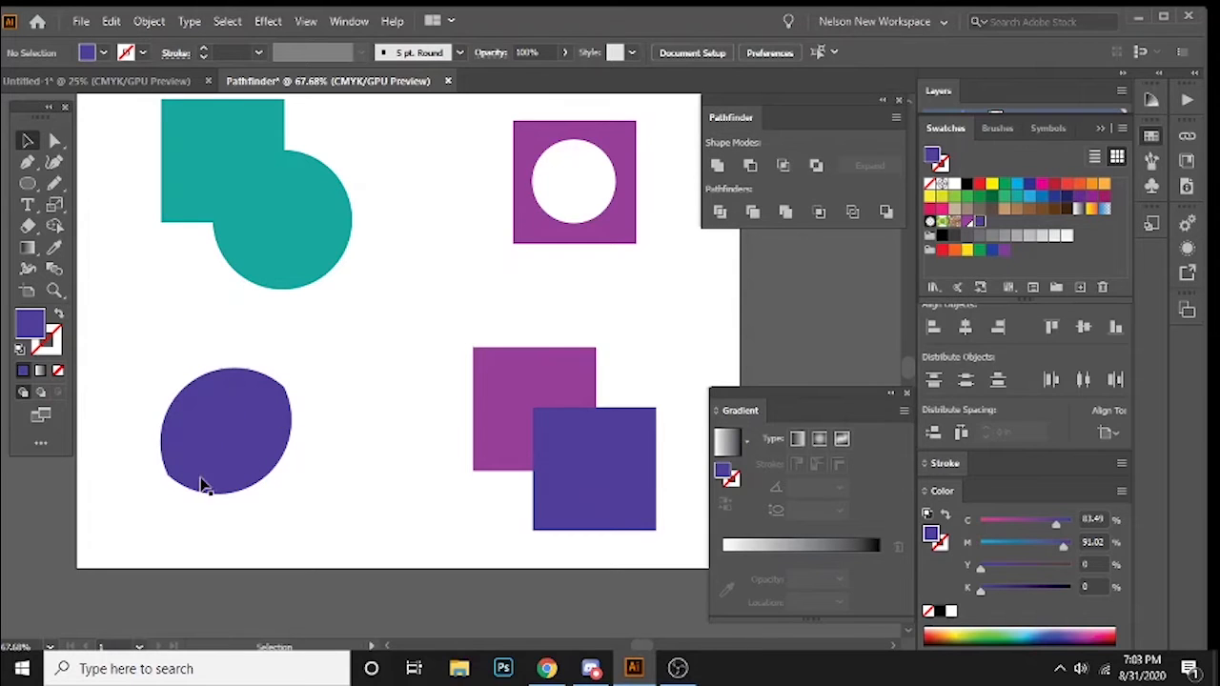
pyautogui.hotkey('ctrl', 'z')
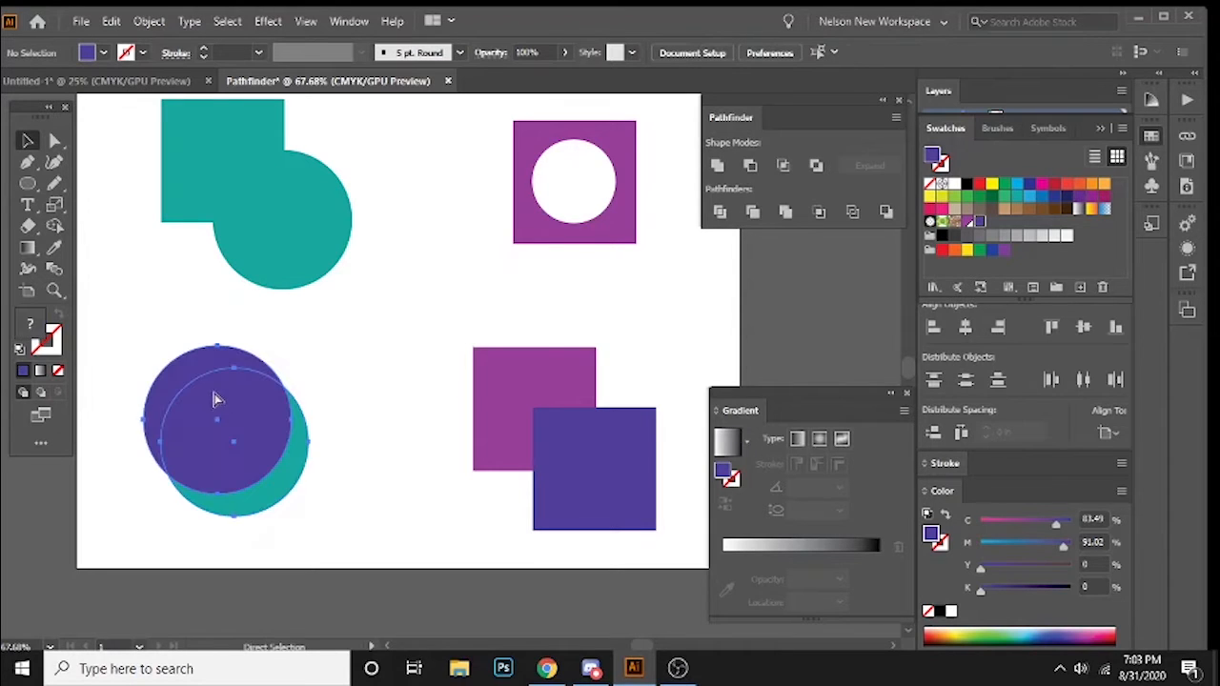
pyautogui.hotkey('ctrl', 'z')
pyautogui.hotkey('ctrl', 'z')
pyautogui.hotkey('ctrl', 'z')
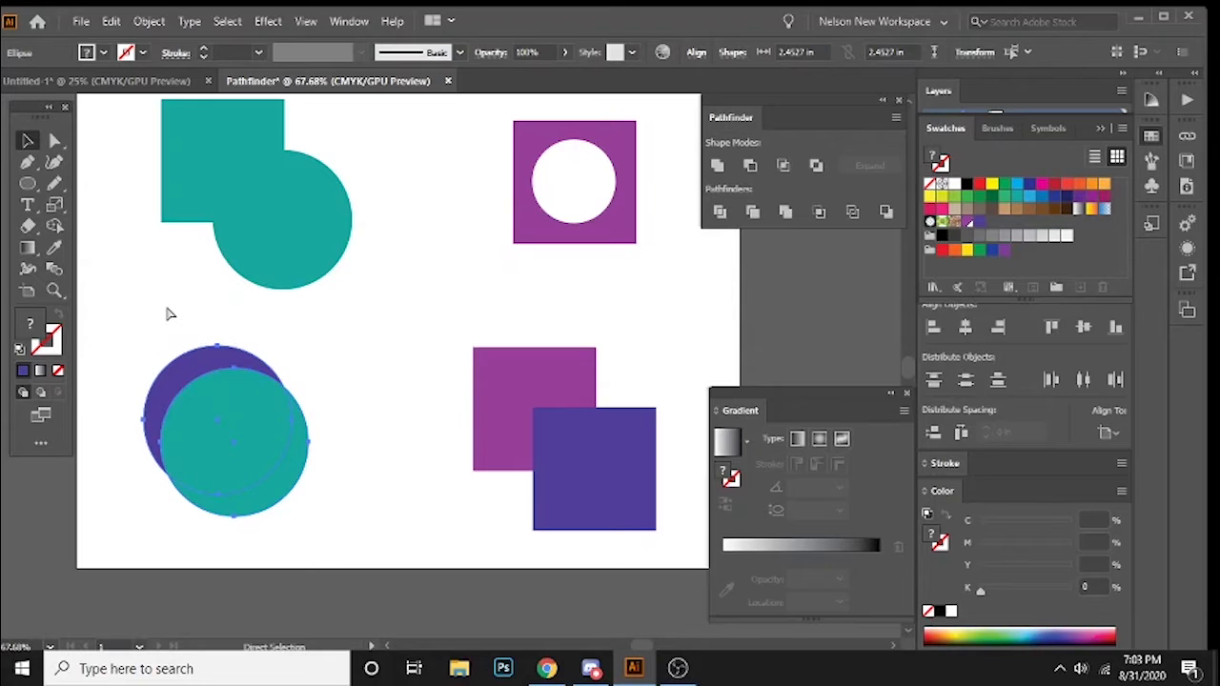
# - Replace the lower-left blue-violet circle with a copy of the purple square, and move the teal circle over the copy's lower-right corner
pyautogui.click(194, 387)
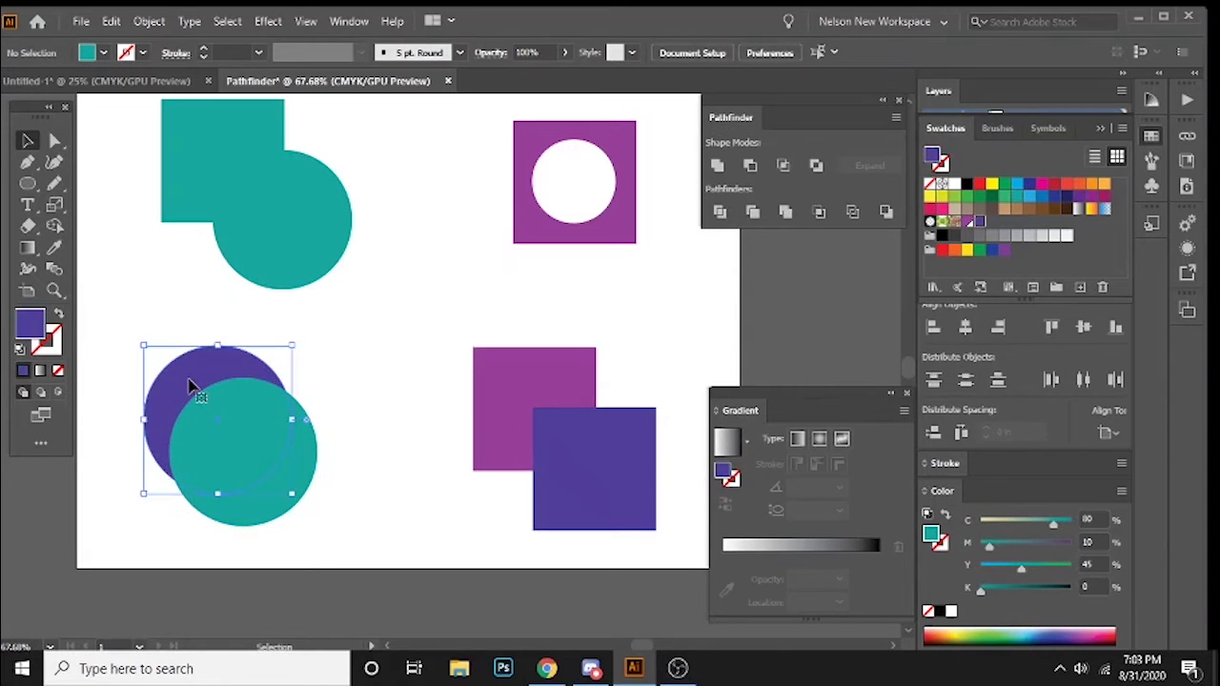
pyautogui.press('Delete')
pyautogui.click(494, 404)
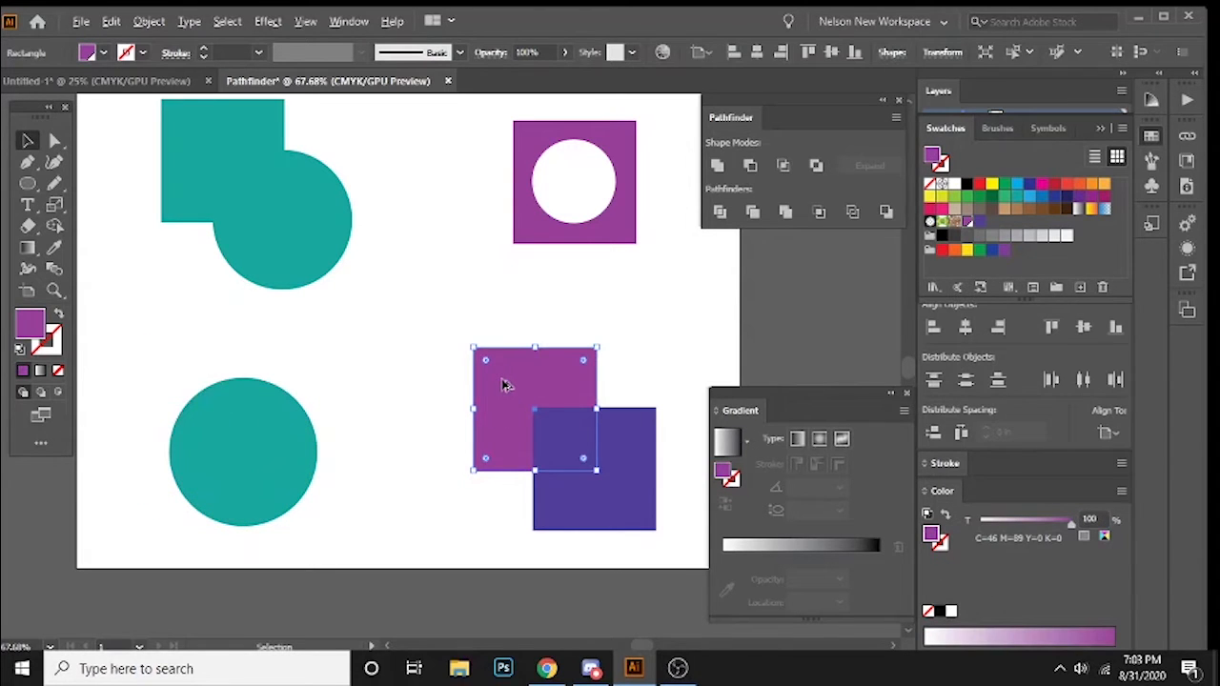
pyautogui.moveTo(506, 382); pyautogui.dragTo(182, 359)
pyautogui.moveTo(292, 474); pyautogui.dragTo(293, 439)
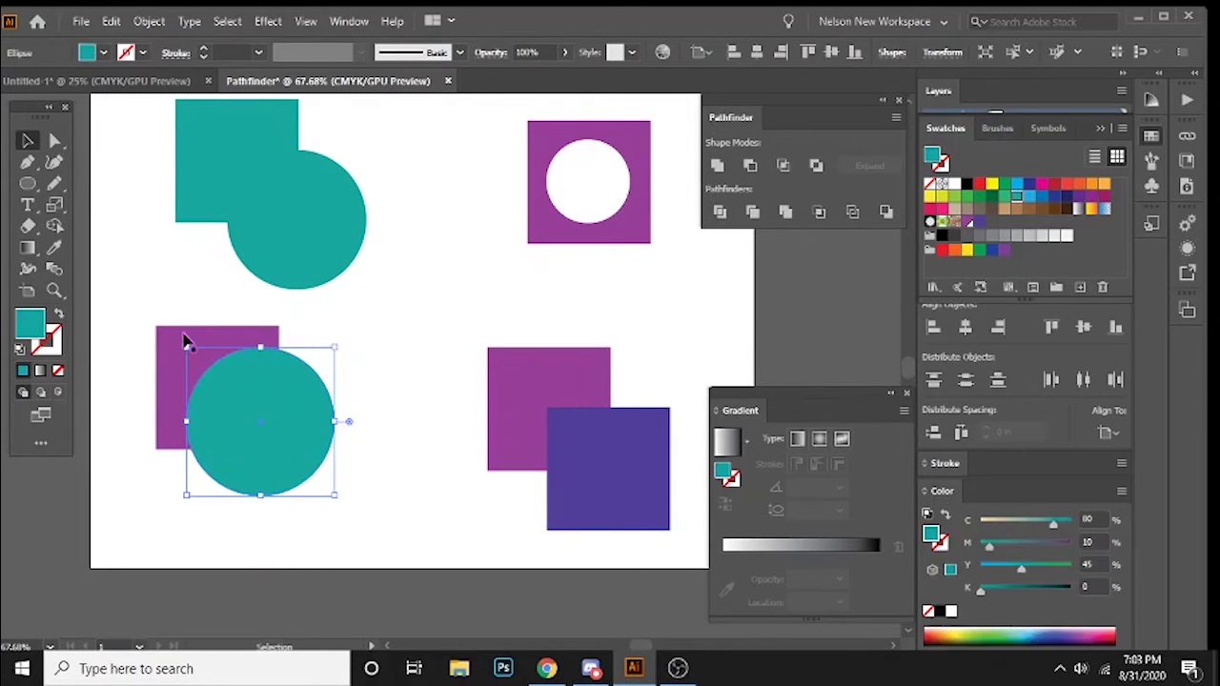
# - Shift the lower-left purple square and teal circle slightly down and to the right, and combine them with Pathfinder Intersect
pyautogui.click(130, 309)
pyautogui.moveTo(131, 309); pyautogui.dragTo(271, 440)
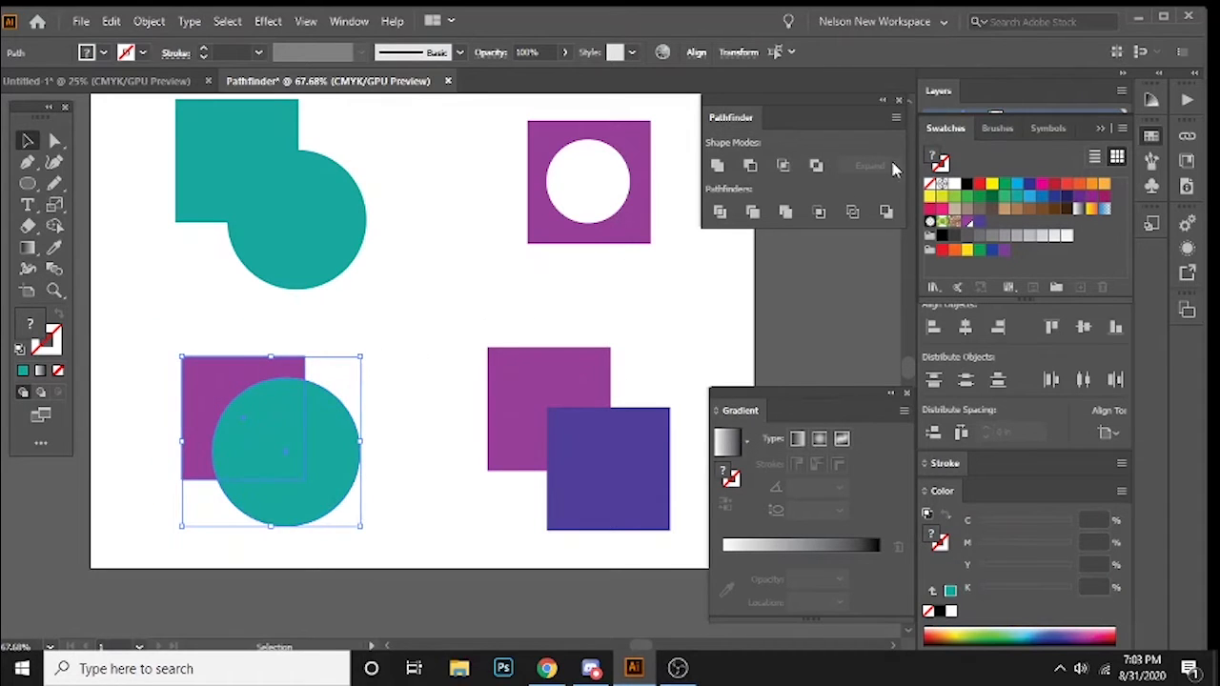
pyautogui.click(783, 166)
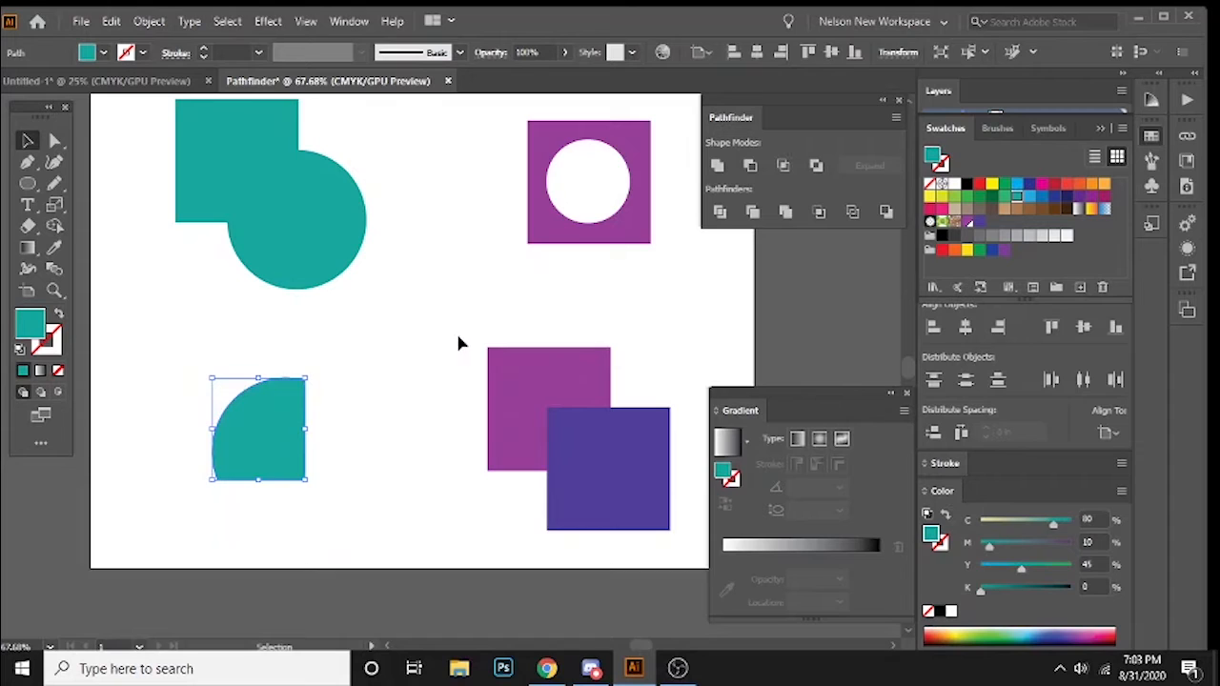
pyautogui.click(319, 583)
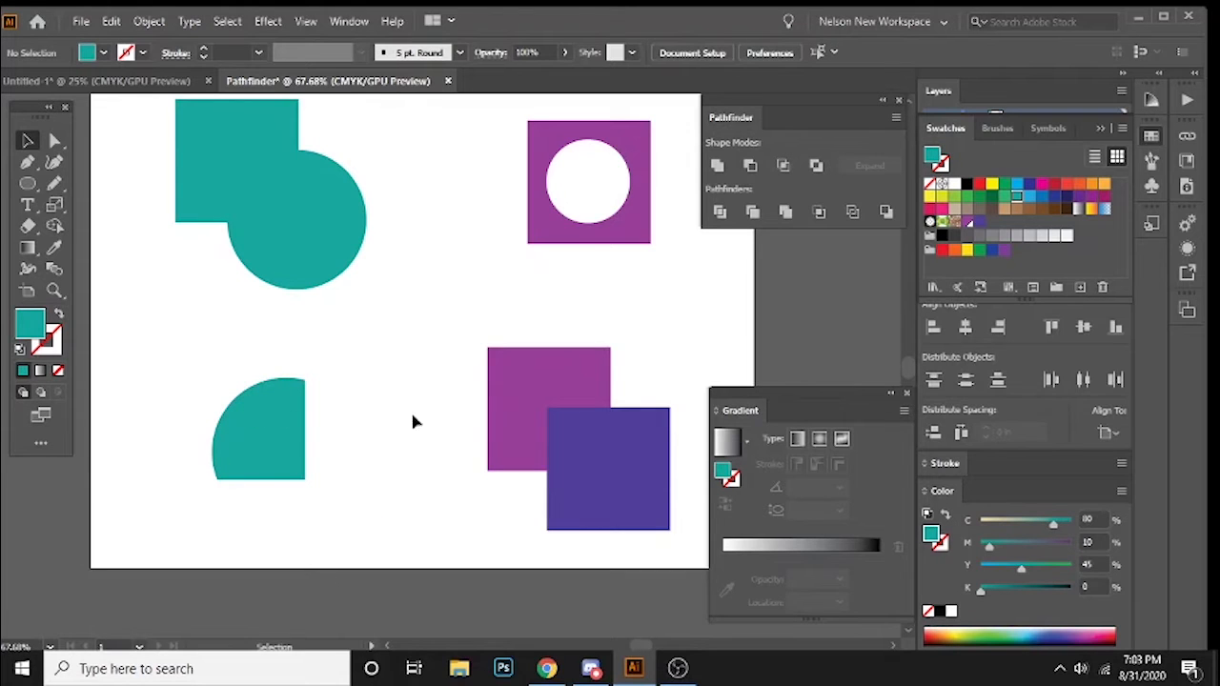
# - Give the lower-left intersected shape the purple square's fill using the Eyedropper
pyautogui.click(270, 424)
pyautogui.press('i')
pyautogui.click(559, 366)
pyautogui.press('v')
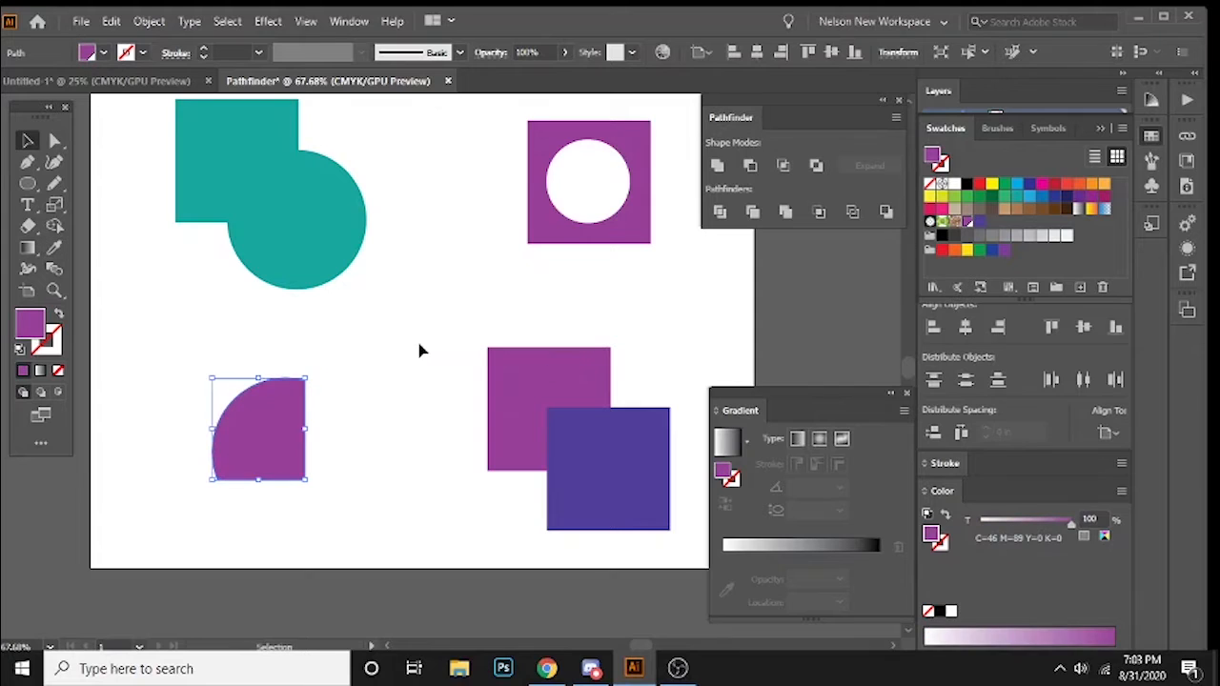
pyautogui.click(418, 349)
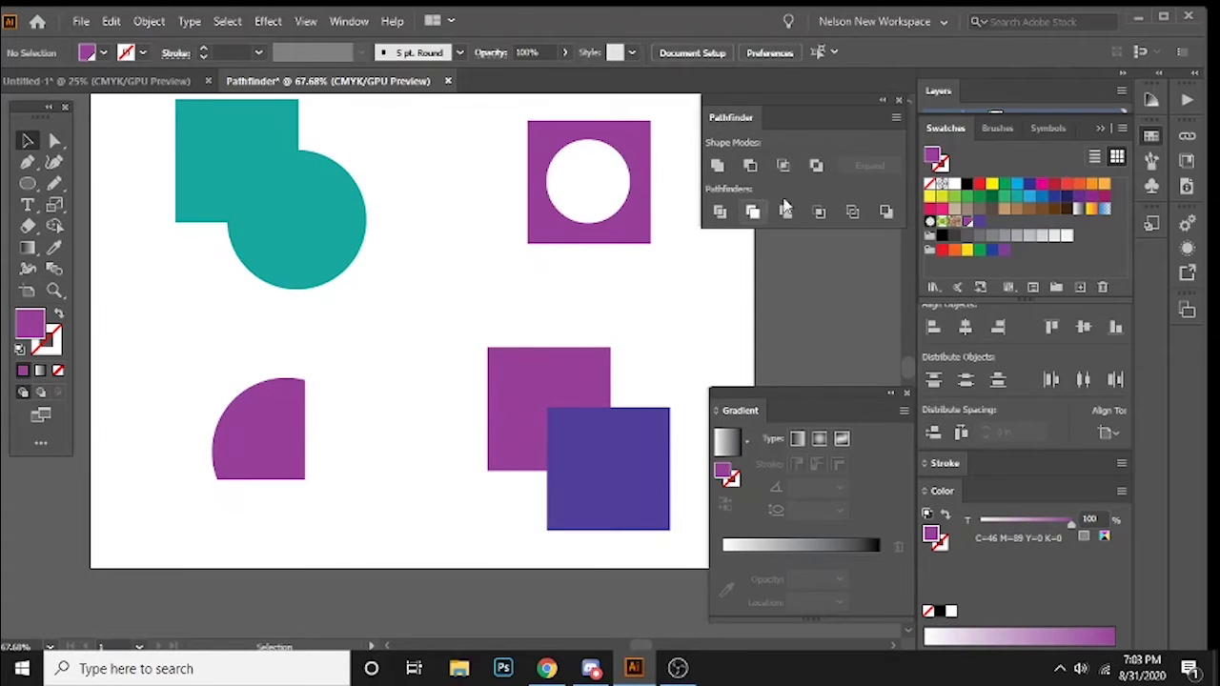
# - Nudge the lower-right blue-violet square slightly up, and move both overlapping squares up and to the left
pyautogui.moveTo(591, 457); pyautogui.dragTo(588, 446)
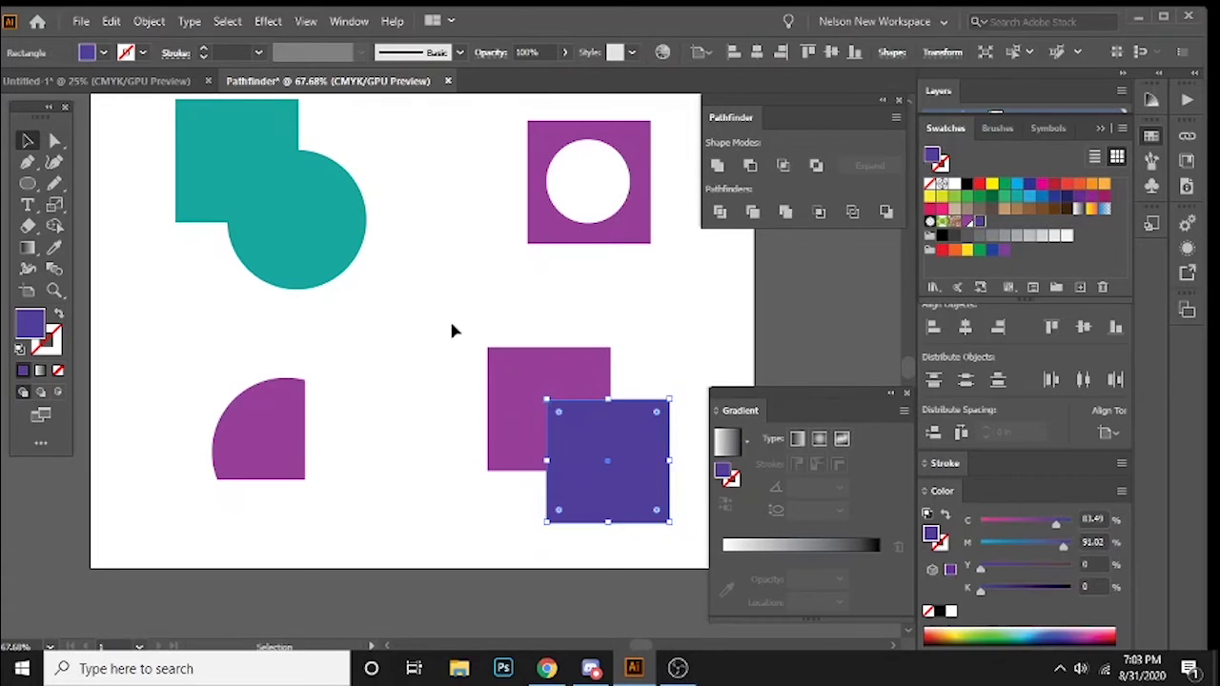
pyautogui.moveTo(442, 303); pyautogui.dragTo(611, 459)
pyautogui.moveTo(611, 458); pyautogui.dragTo(562, 434)
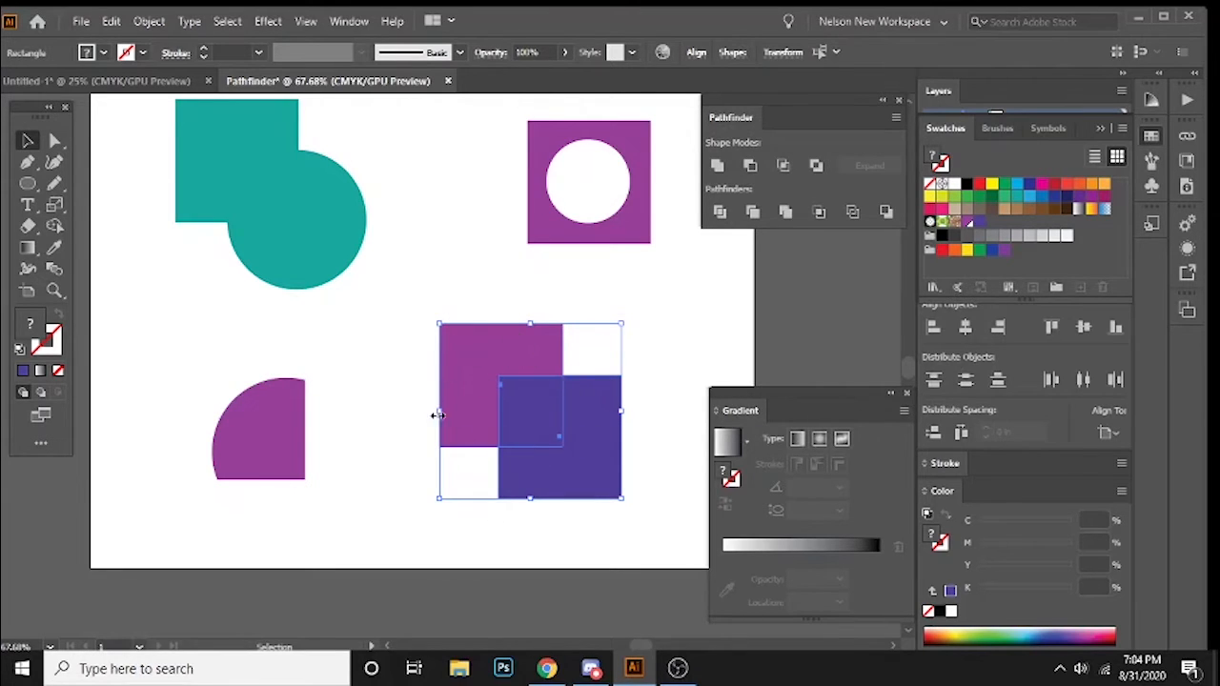
# - Apply Pathfinder Exclude to the lower-right purple and blue-violet squares, and move the result slightly to the right
pyautogui.click(816, 166)
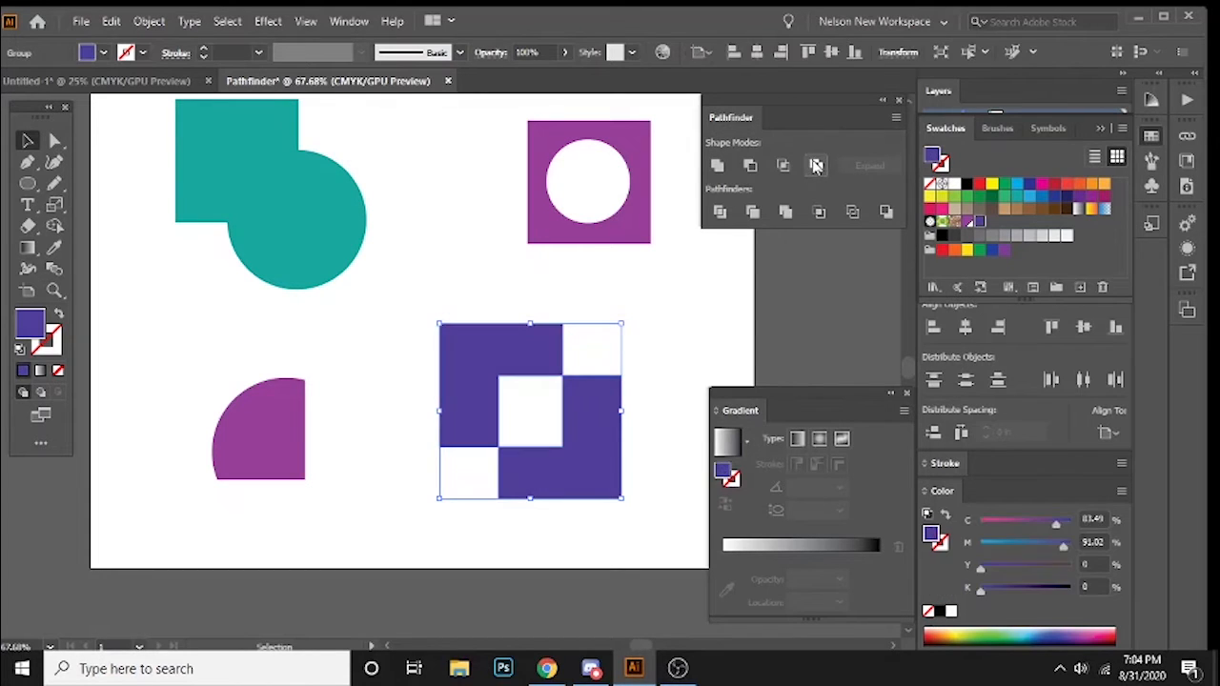
pyautogui.click(400, 346)
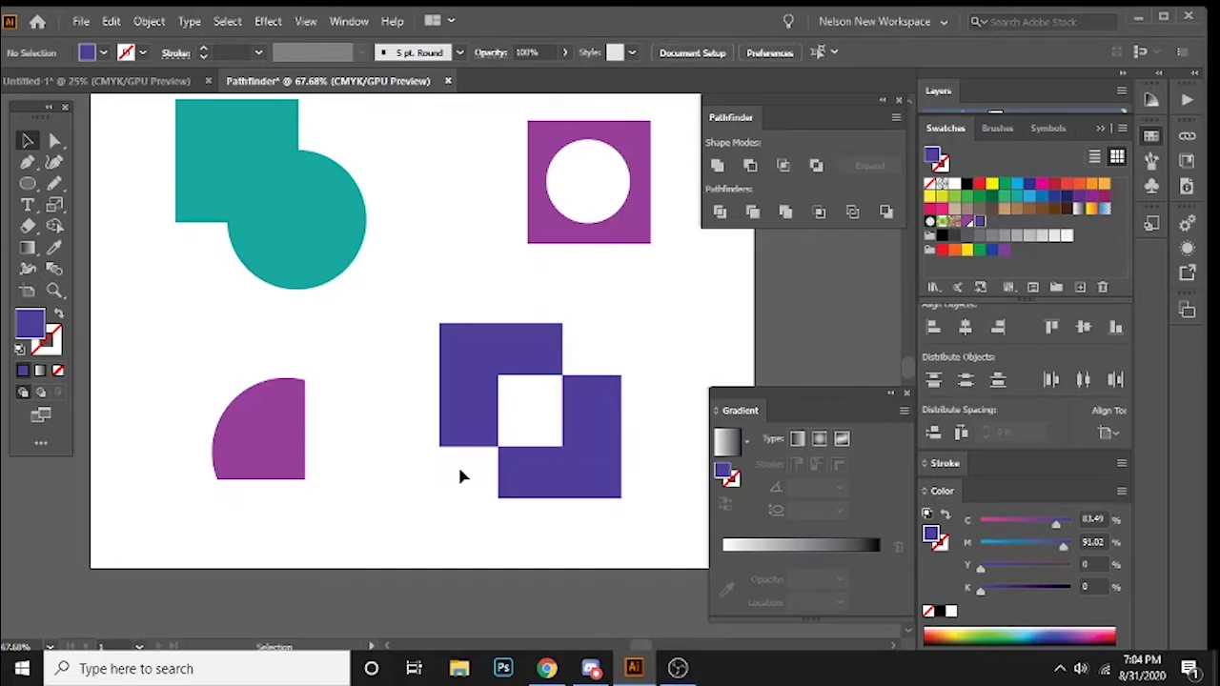
pyautogui.click(485, 403)
pyautogui.moveTo(468, 400); pyautogui.dragTo(515, 414)
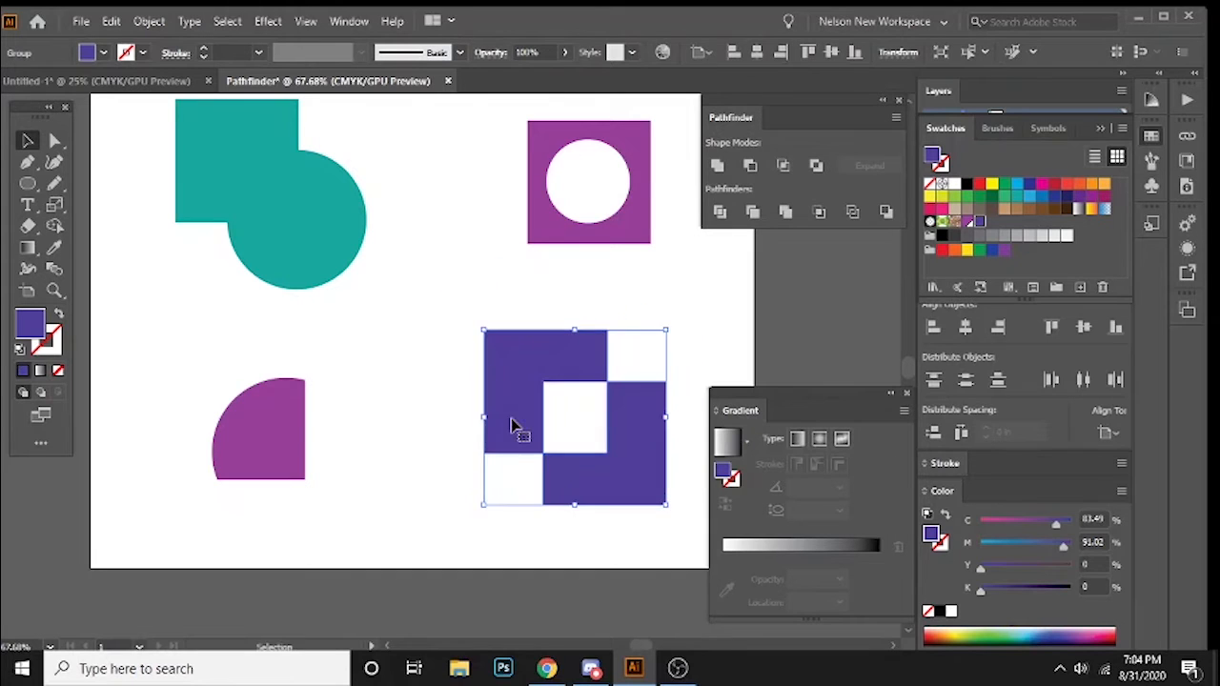
# - Try the purple fill on the excluded squares with the Eyedropper, and undo the recolor, the move and the Exclude
pyautogui.press('i')
pyautogui.click(563, 225)
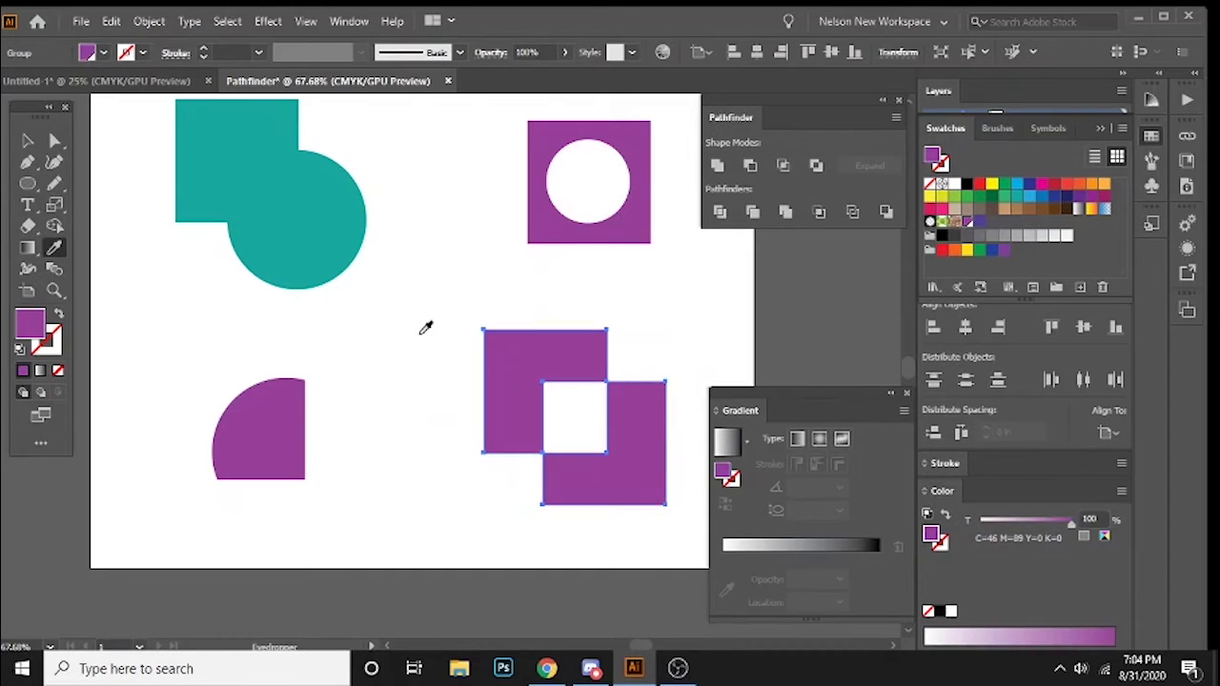
pyautogui.press('v')
pyautogui.click(562, 400)
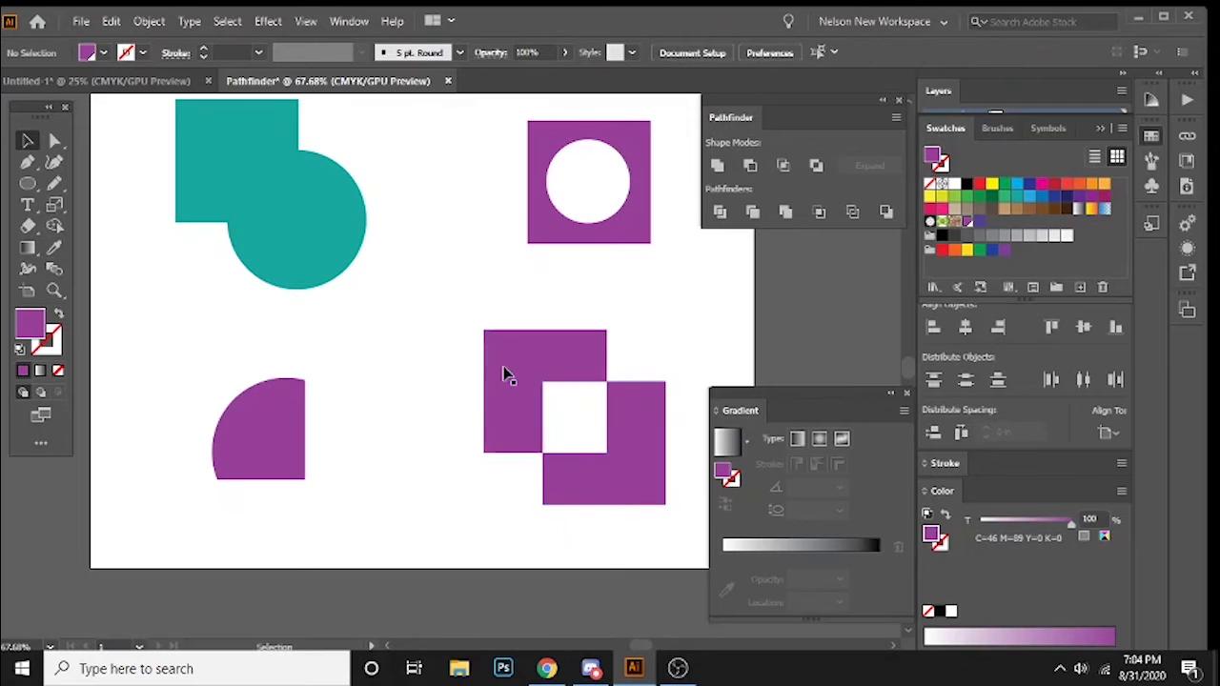
pyautogui.hotkey('ctrl', 'z')
pyautogui.hotkey('ctrl', 'z')
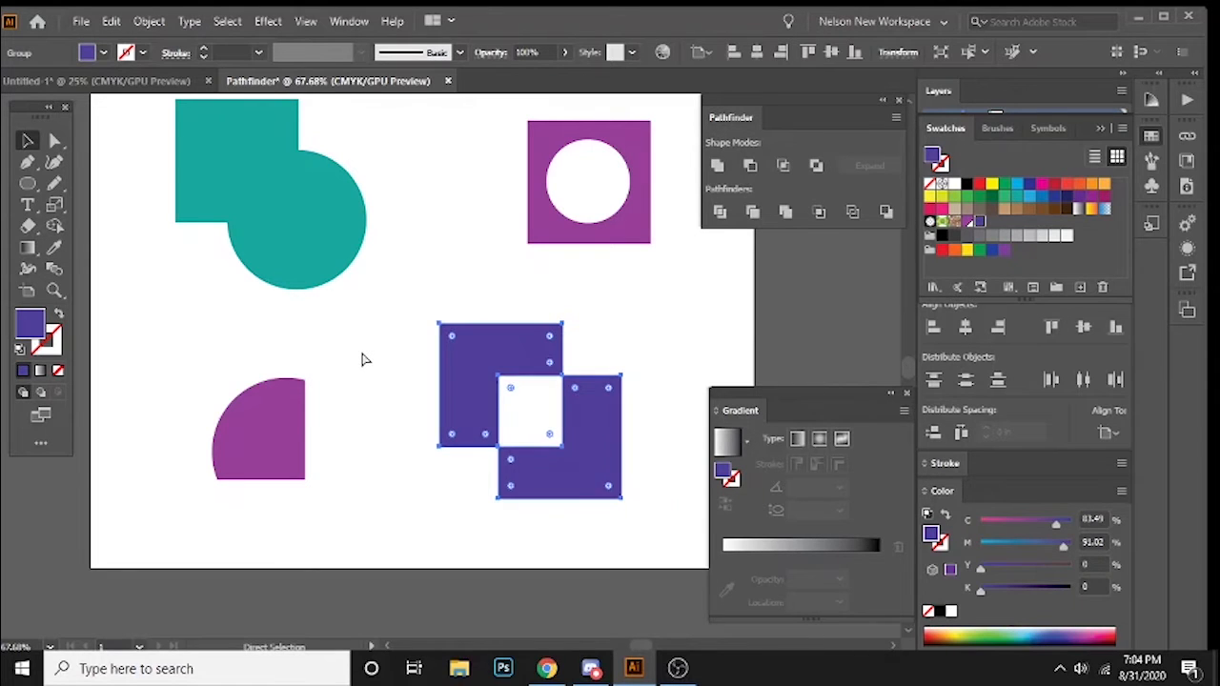
pyautogui.hotkey('ctrl', 'z')
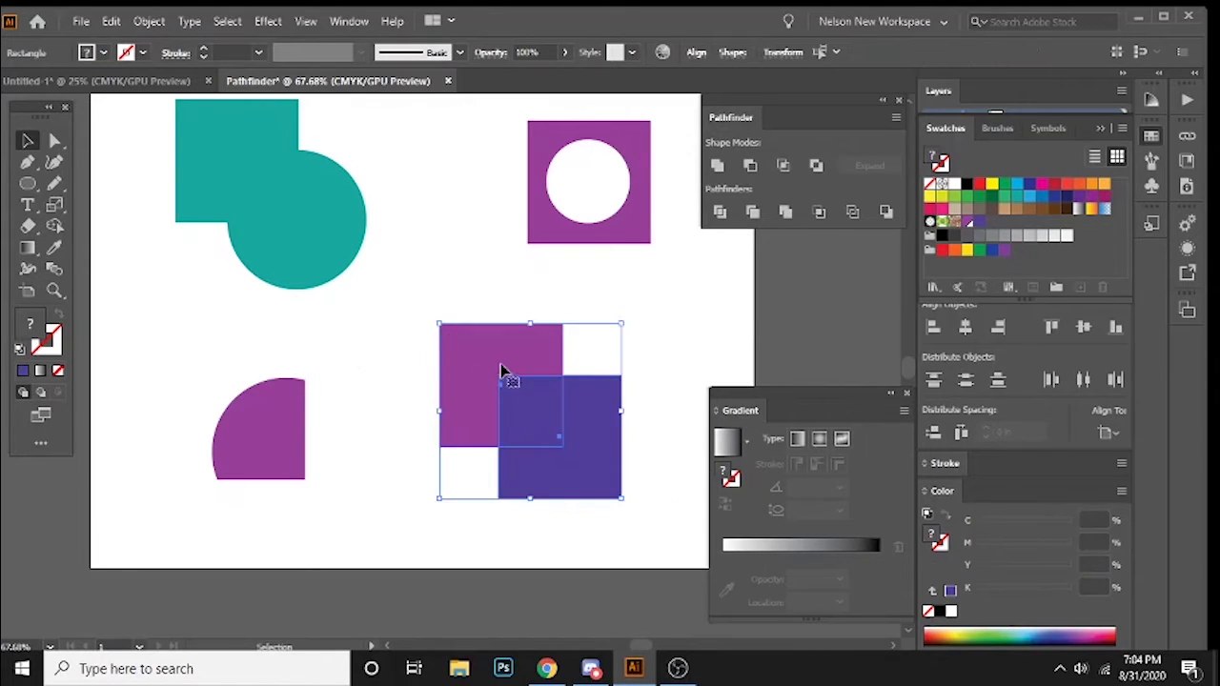
# - Move the lower-right pair of squares slightly down and to the right, and delete the blue-violet square
pyautogui.moveTo(485, 343); pyautogui.dragTo(520, 358)
pyautogui.click(455, 272)
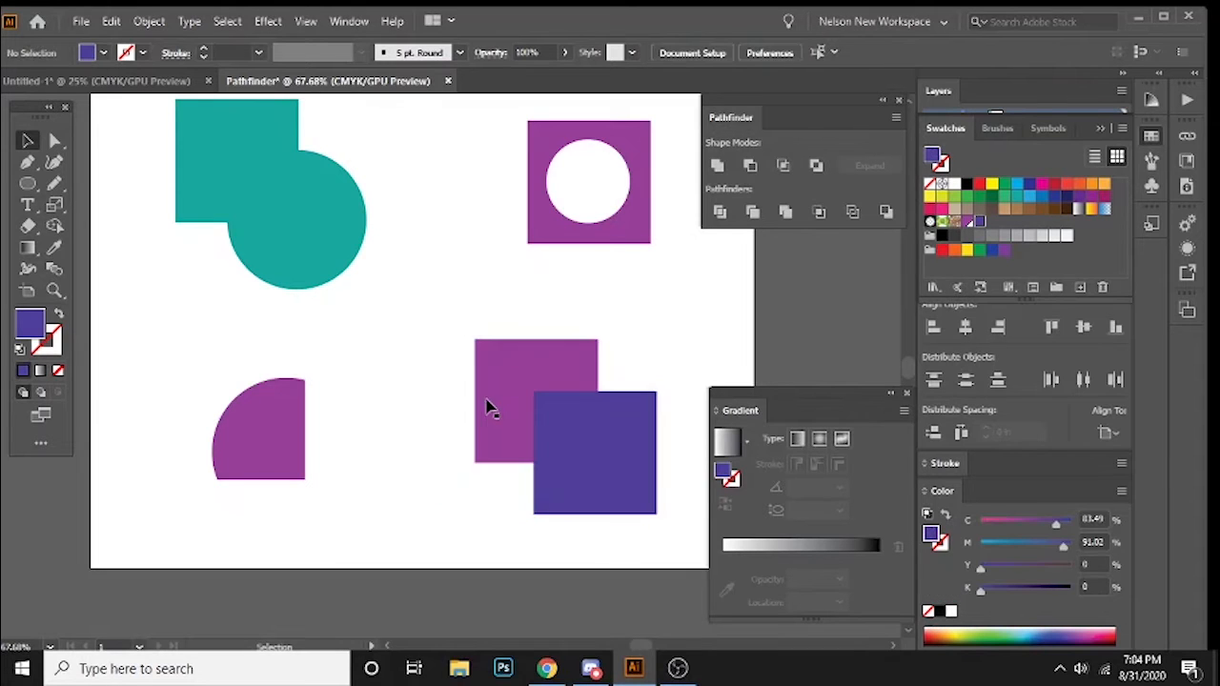
pyautogui.scroll(-1, 468, 387)
pyautogui.click(522, 336)
pyautogui.moveTo(632, 449); pyautogui.dragTo(637, 451)
pyautogui.press('Delete')
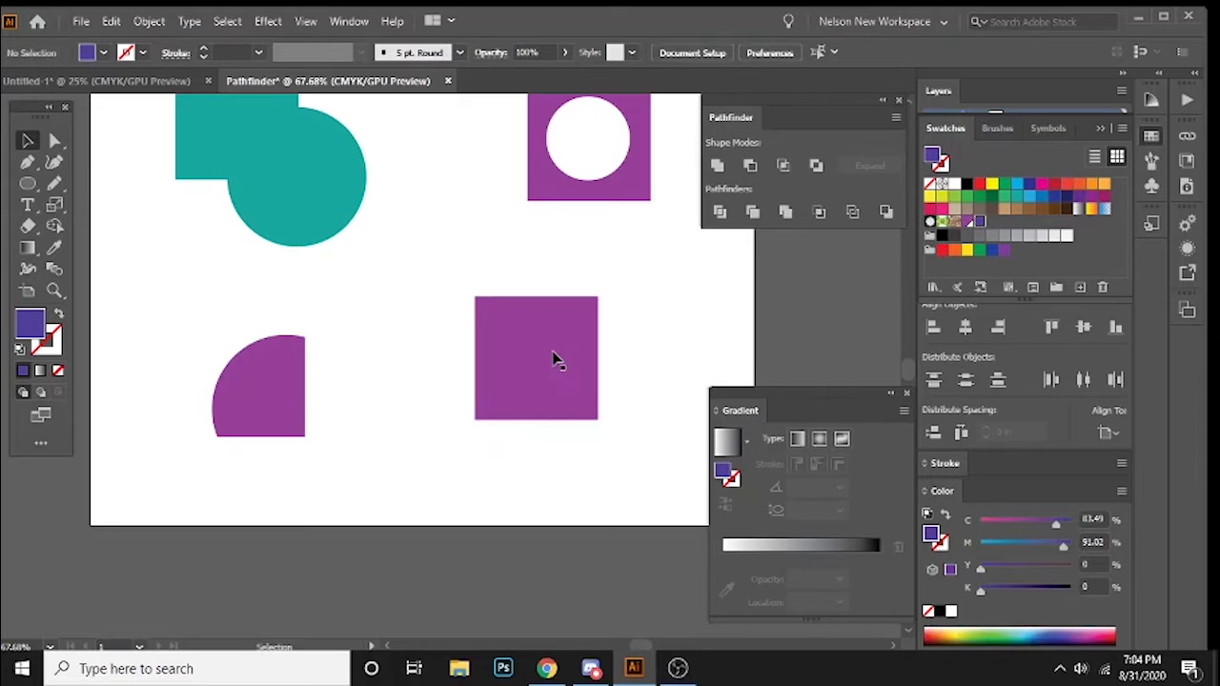
# - Draw a blue-violet circle, somewhat wider than the purple square, centered near that square's lower-right corner
pyautogui.press('l')
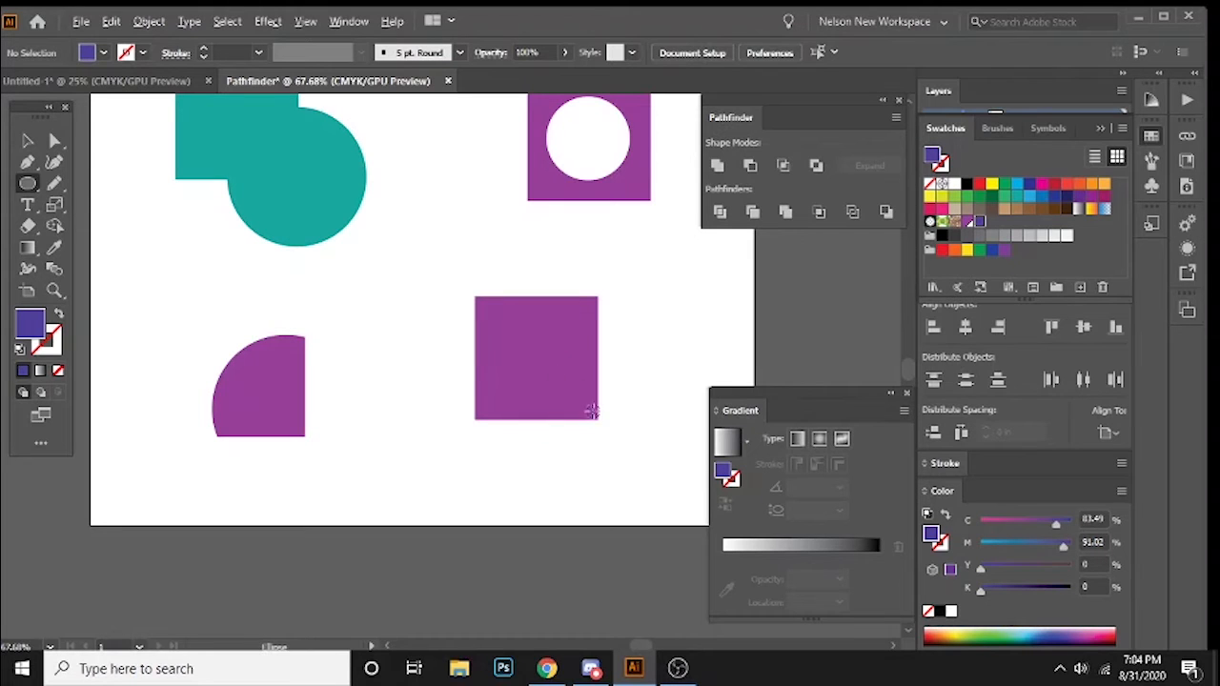
pyautogui.moveTo(593, 417); pyautogui.dragTo(661, 496)
pyautogui.press('v')
pyautogui.click(364, 350)
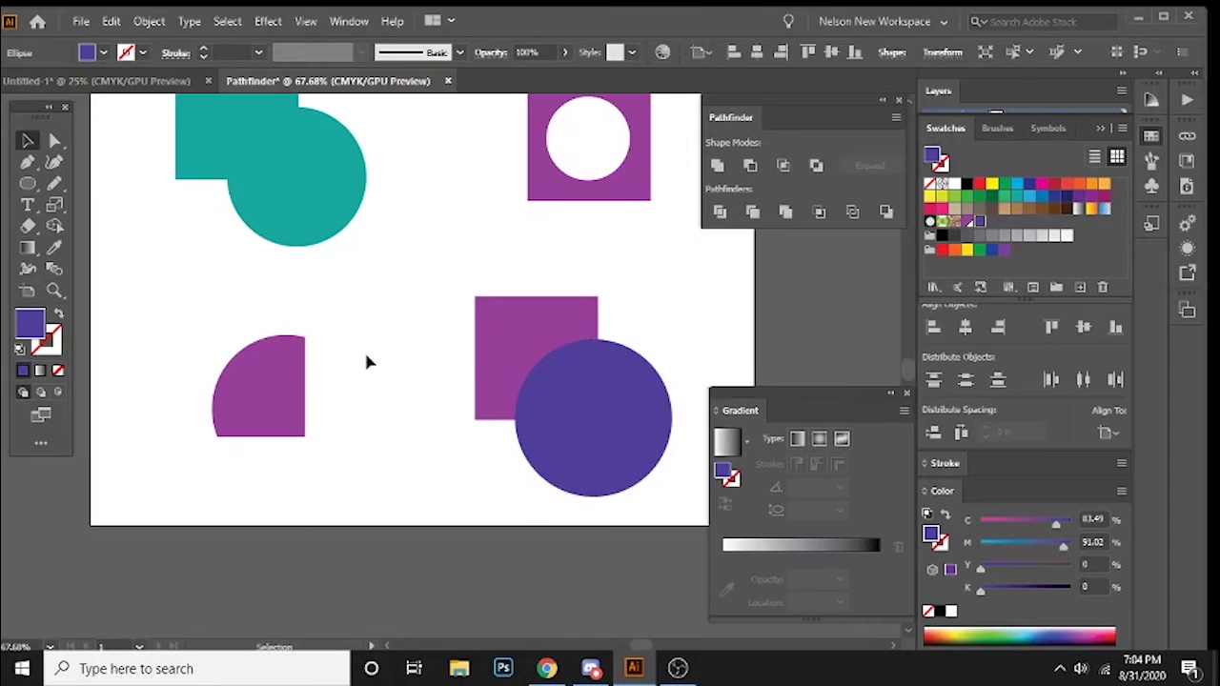
# - Combine the lower-right purple square and blue-violet circle with Pathfinder Intersect
pyautogui.moveTo(468, 325); pyautogui.dragTo(518, 409)
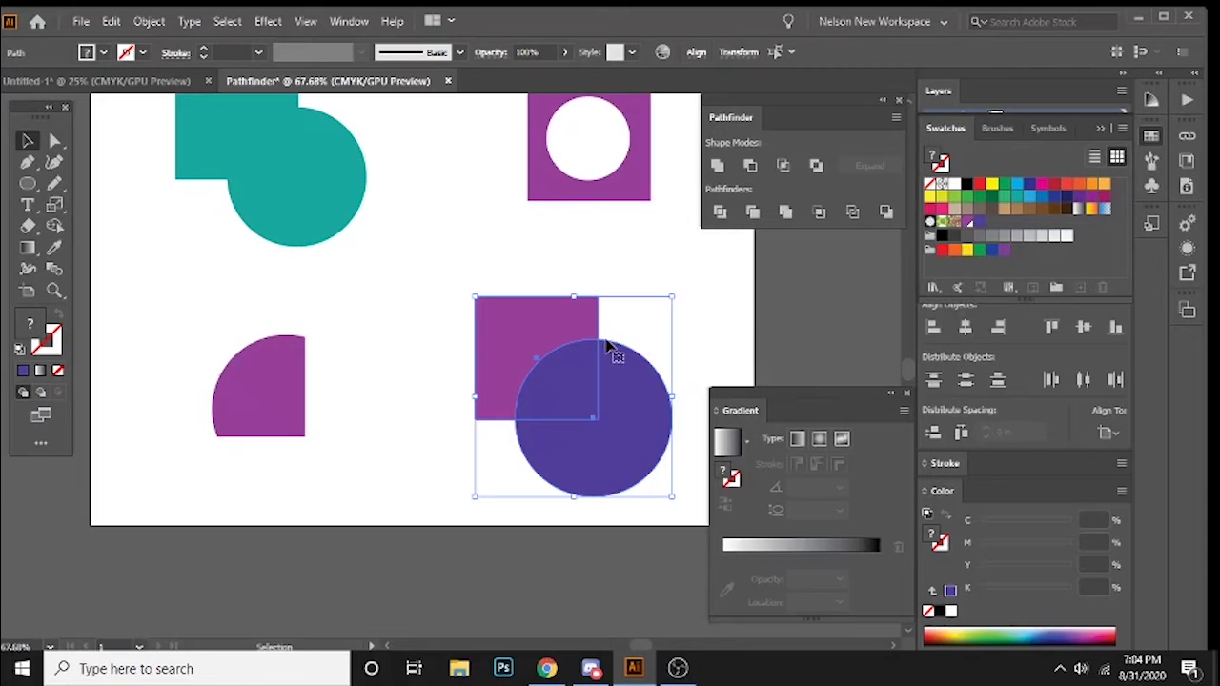
pyautogui.click(784, 168)
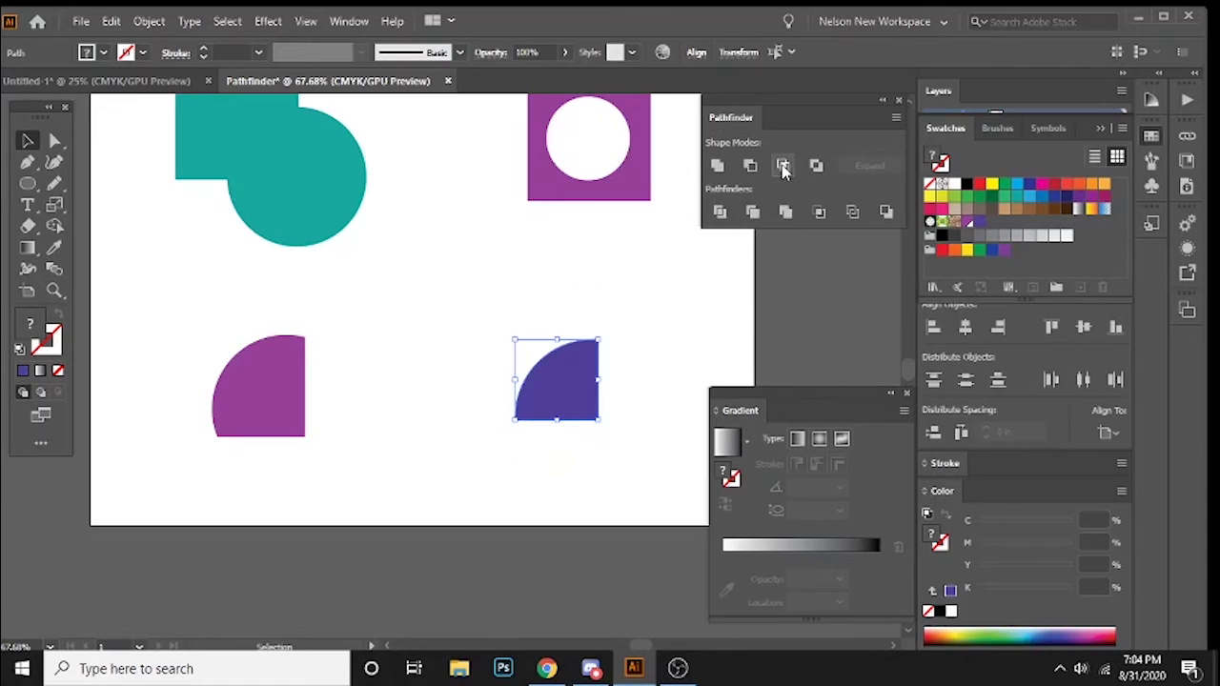
pyautogui.click(519, 334)
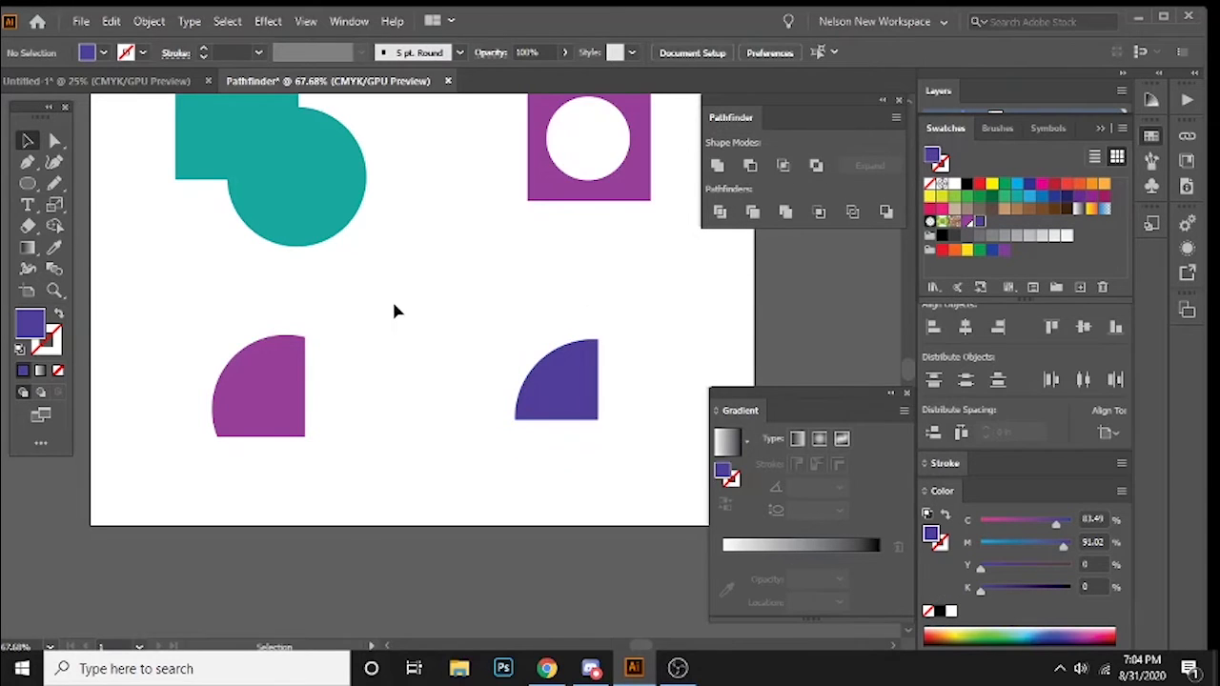
# - Undo the Intersect on the lower-right square and circle, and combine the pair with Pathfinder Exclude
pyautogui.press('a')
pyautogui.hotkey('ctrl', 'z')
pyautogui.moveTo(662, 294); pyautogui.dragTo(510, 401)
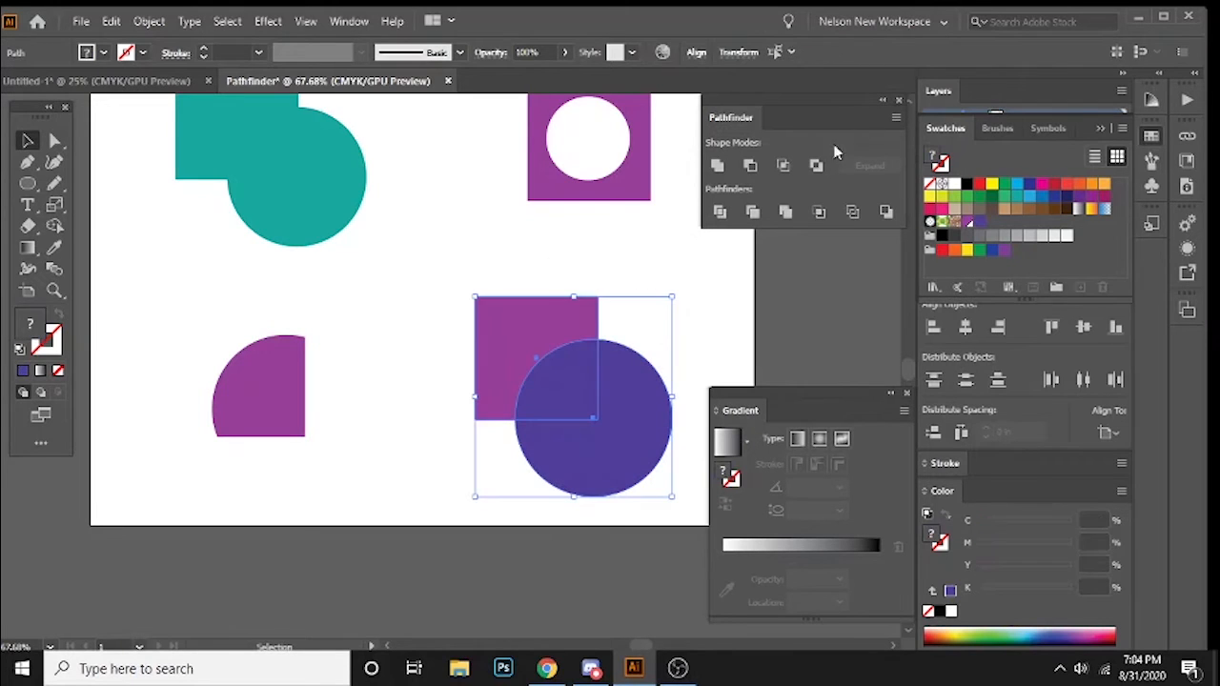
pyautogui.click(816, 164)
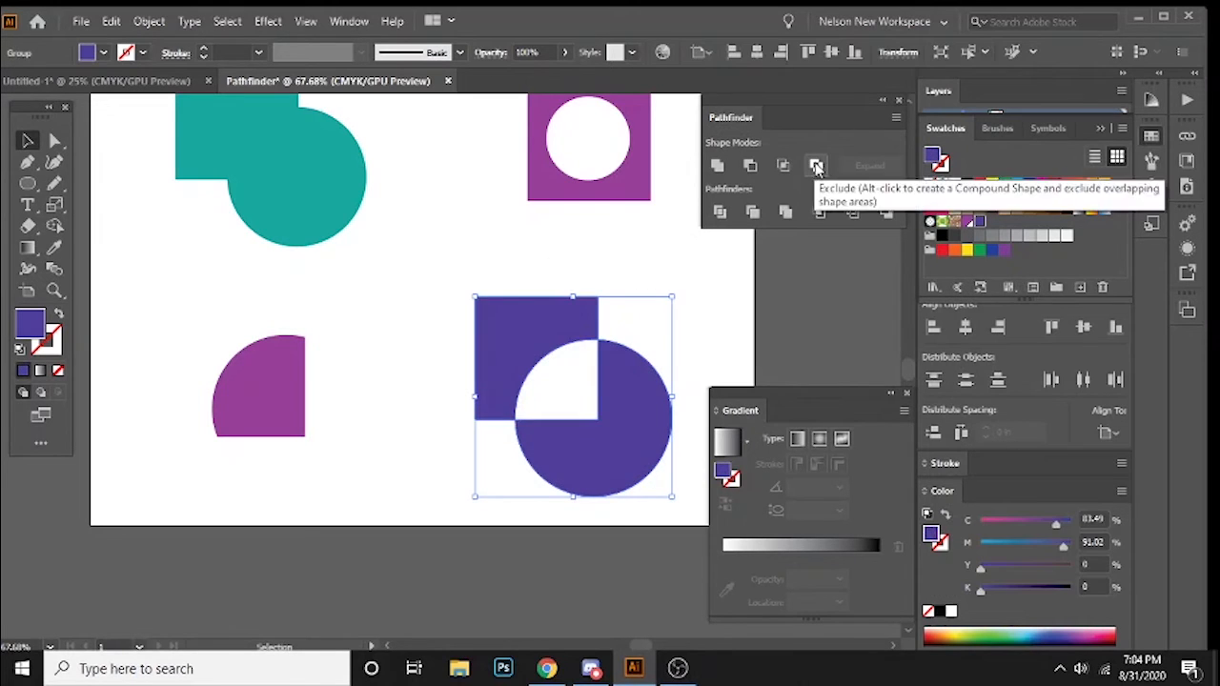
pyautogui.click(455, 254)
# - Move the excluded square-and-circle shape slightly up and to the right, and deselect it
pyautogui.moveTo(629, 463); pyautogui.dragTo(639, 418)
pyautogui.click(472, 465)
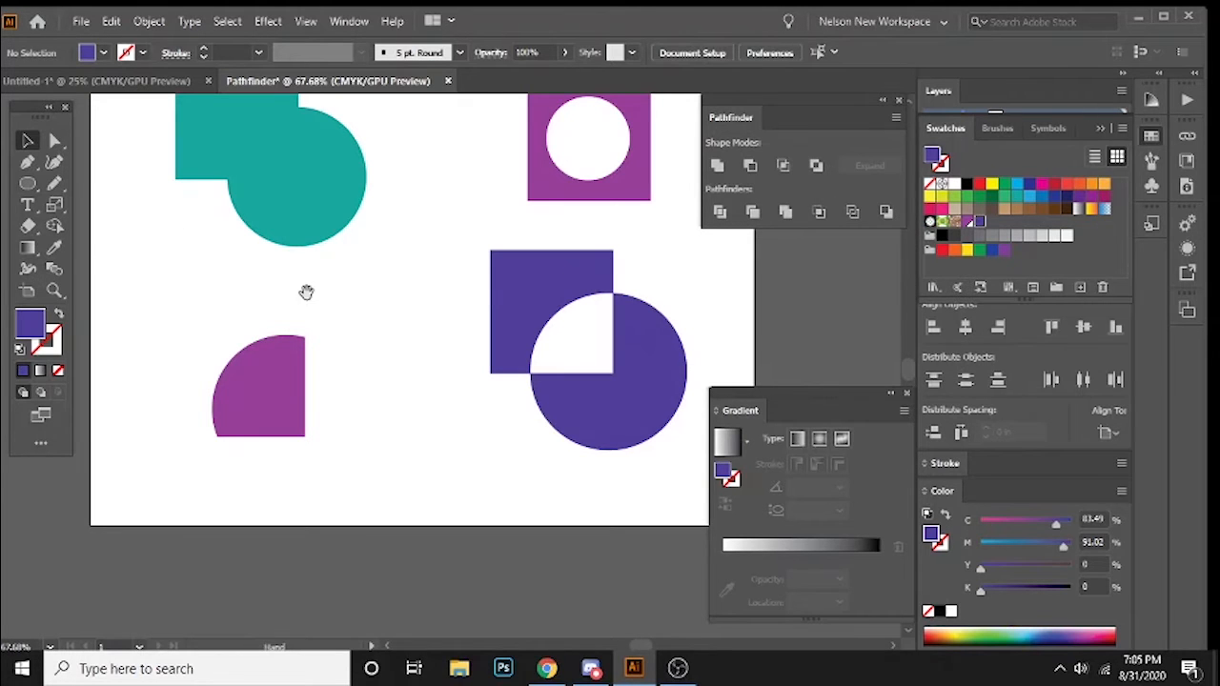
pyautogui.moveTo(305, 292); pyautogui.dragTo(311, 253)
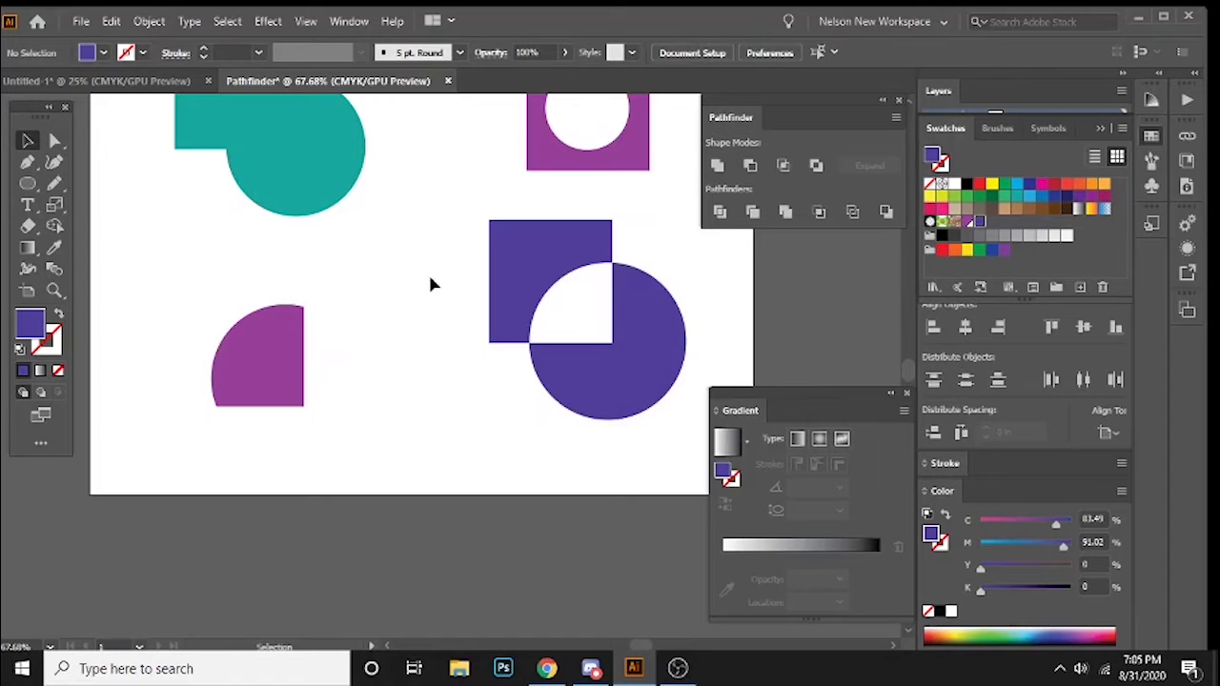
# - Shorten the artboard from its bottom edge to a height of about 4.6 in with the Artboard tool
pyautogui.click(28, 293)
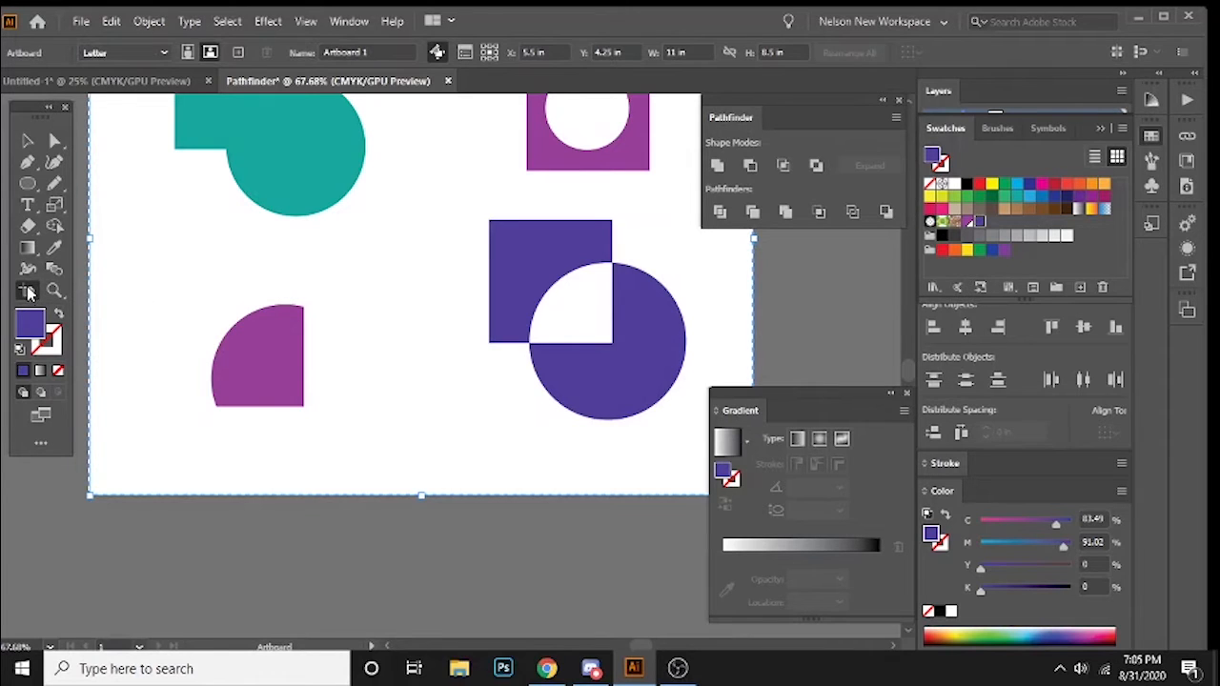
pyautogui.scroll(4, 410, 348)
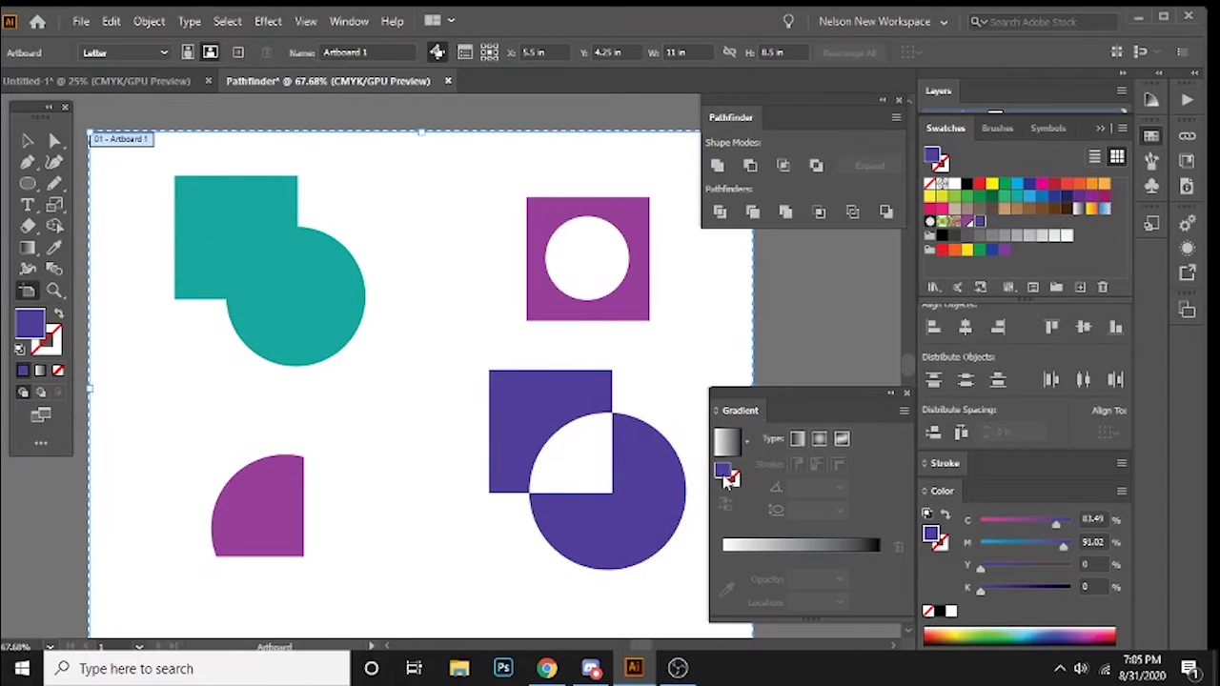
pyautogui.scroll(-3, 267, 267)
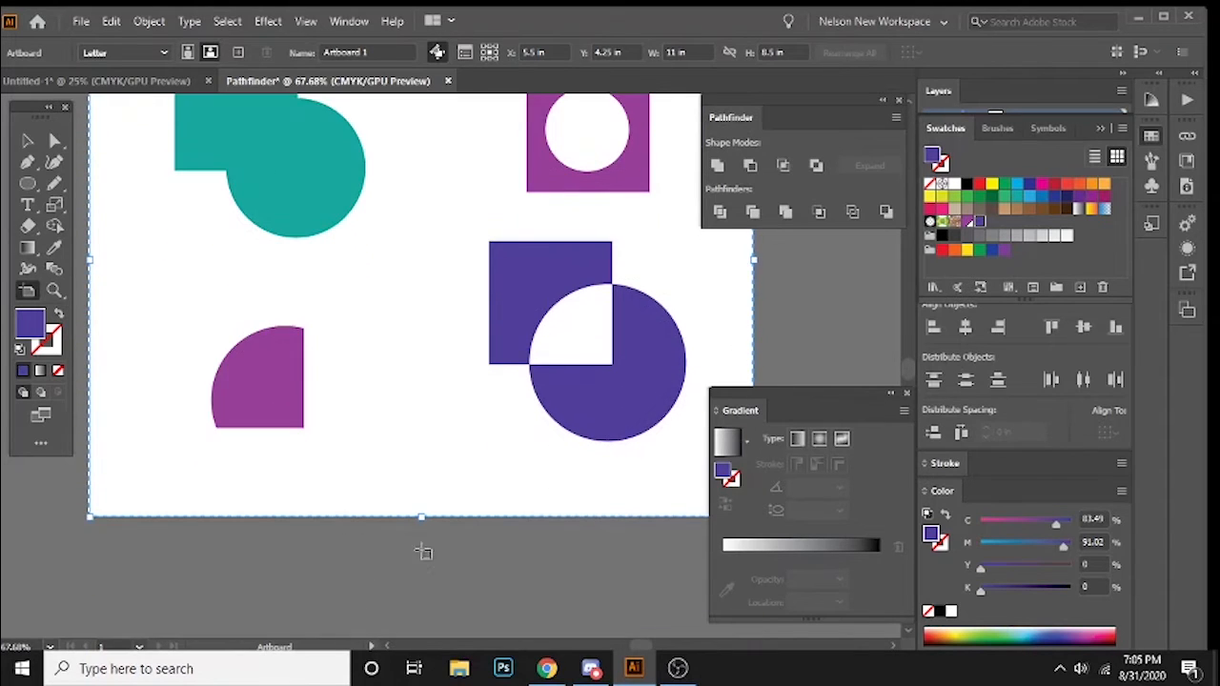
pyautogui.scroll(-2, 421, 494)
pyautogui.scroll(-2, 421, 494)
pyautogui.scroll(2, 417, 397)
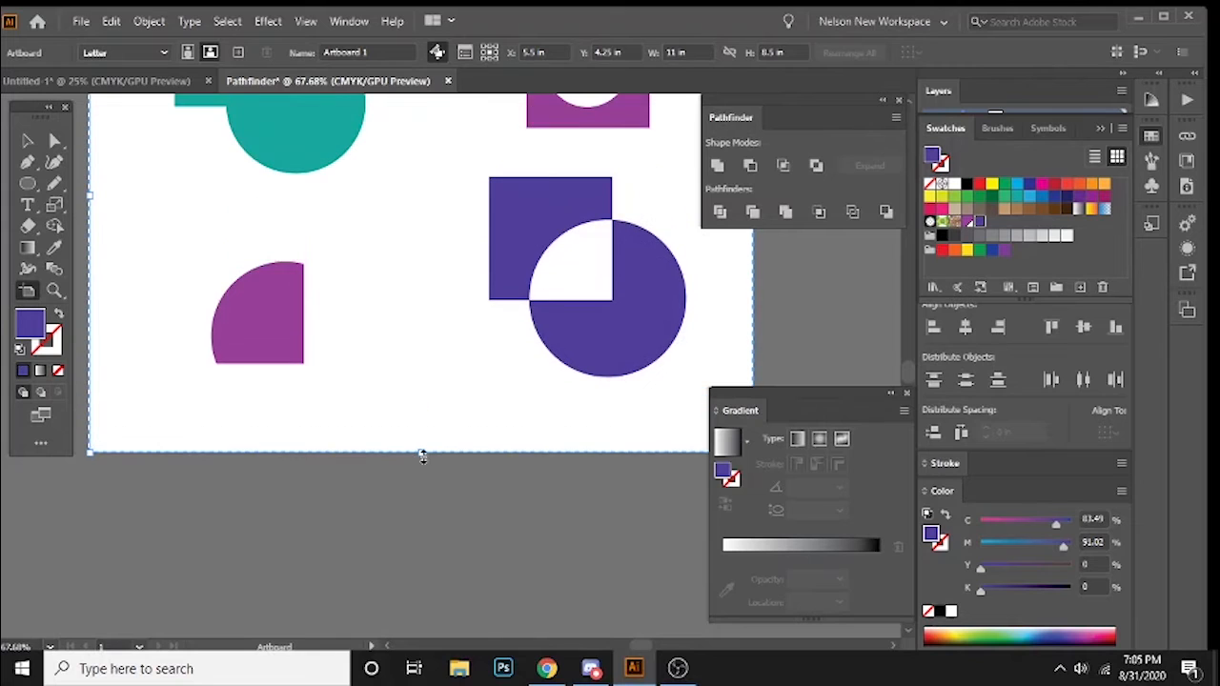
pyautogui.moveTo(422, 453); pyautogui.dragTo(422, 220)
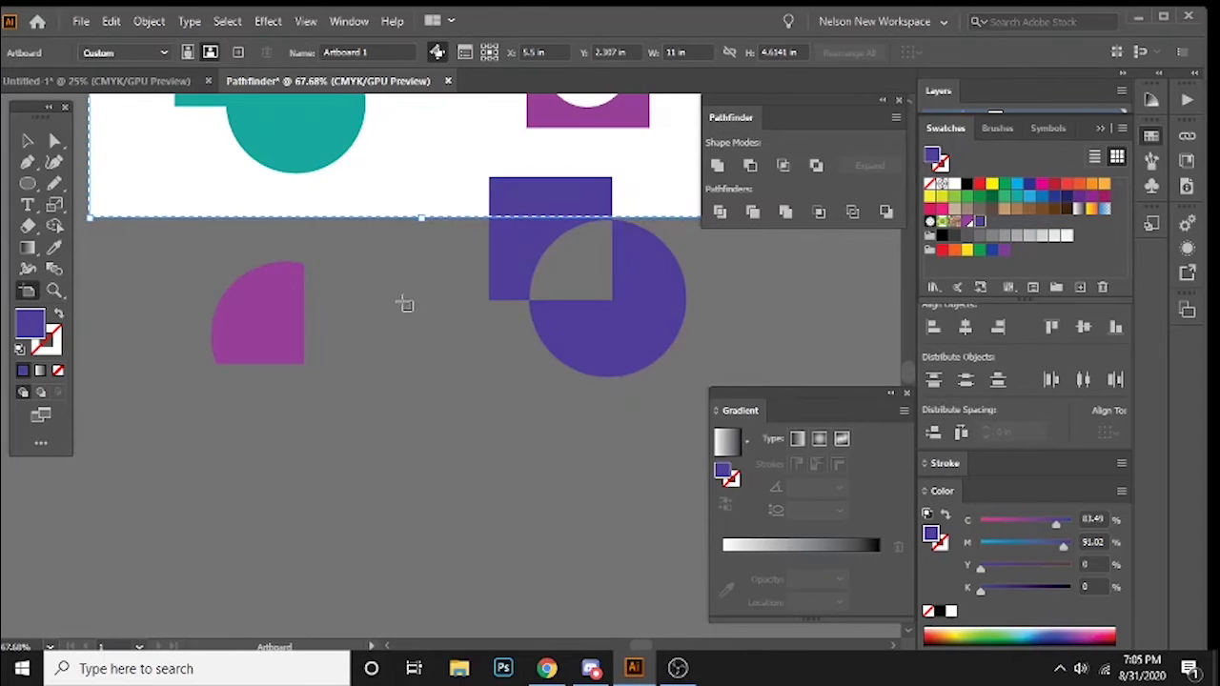
# - Extend the artboard's bottom edge downward in stages to a height of about 13.7 in
pyautogui.scroll(5, 395, 305)
pyautogui.scroll(-5, 392, 320)
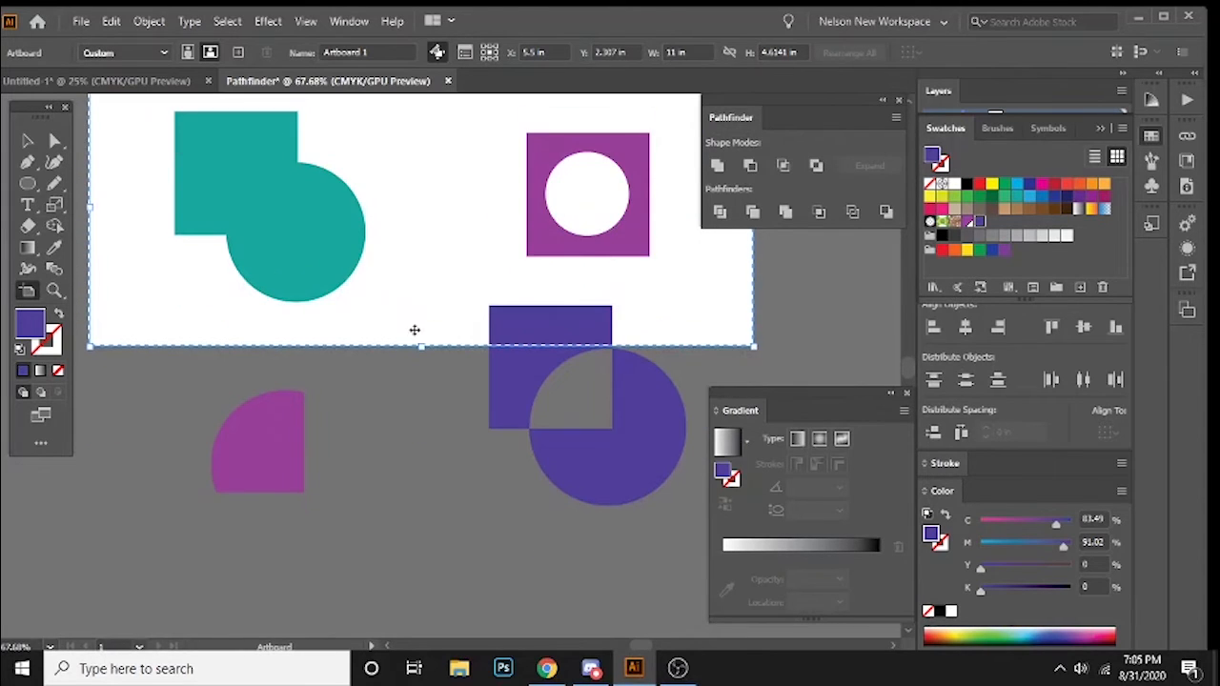
pyautogui.moveTo(422, 239); pyautogui.dragTo(381, 605)
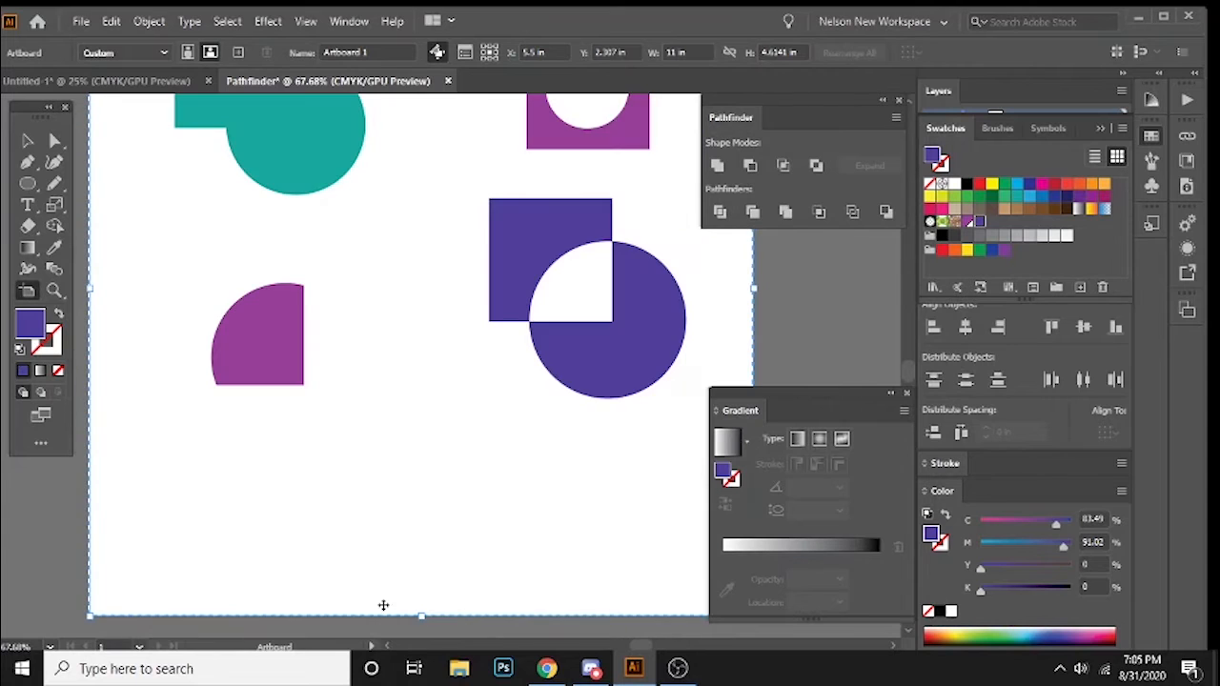
pyautogui.scroll(-2, 394, 438)
pyautogui.moveTo(419, 530); pyautogui.dragTo(419, 623)
pyautogui.scroll(-2, 420, 489)
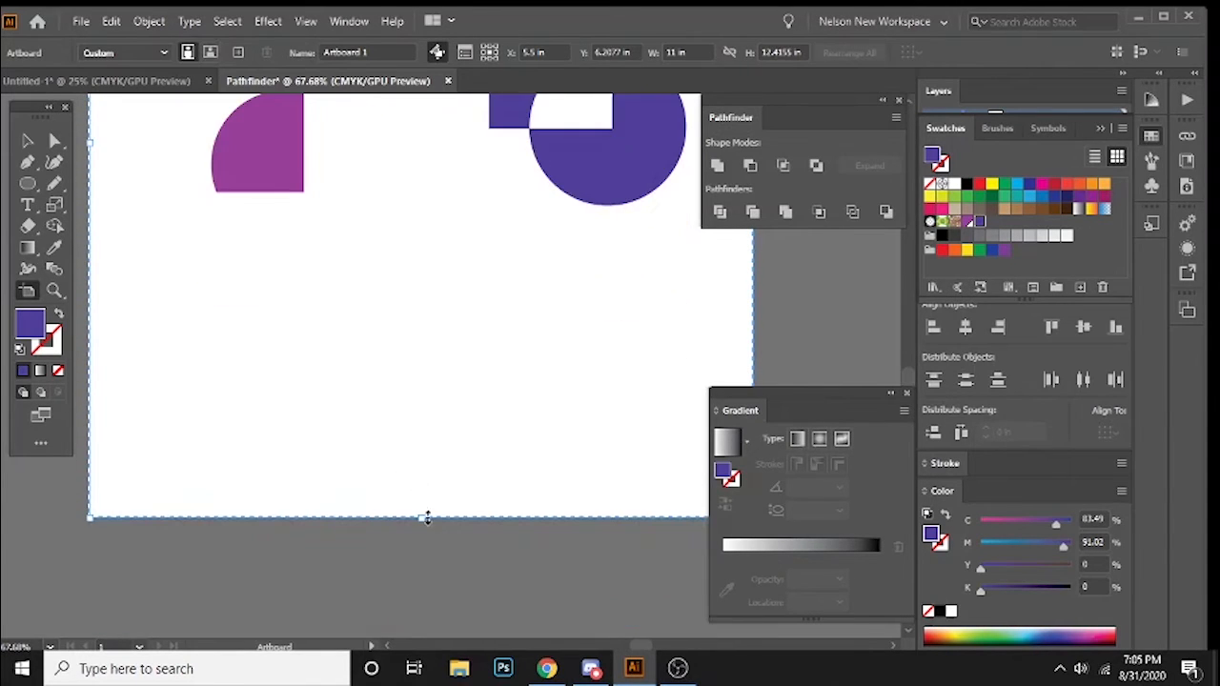
pyautogui.moveTo(419, 517); pyautogui.dragTo(417, 596)
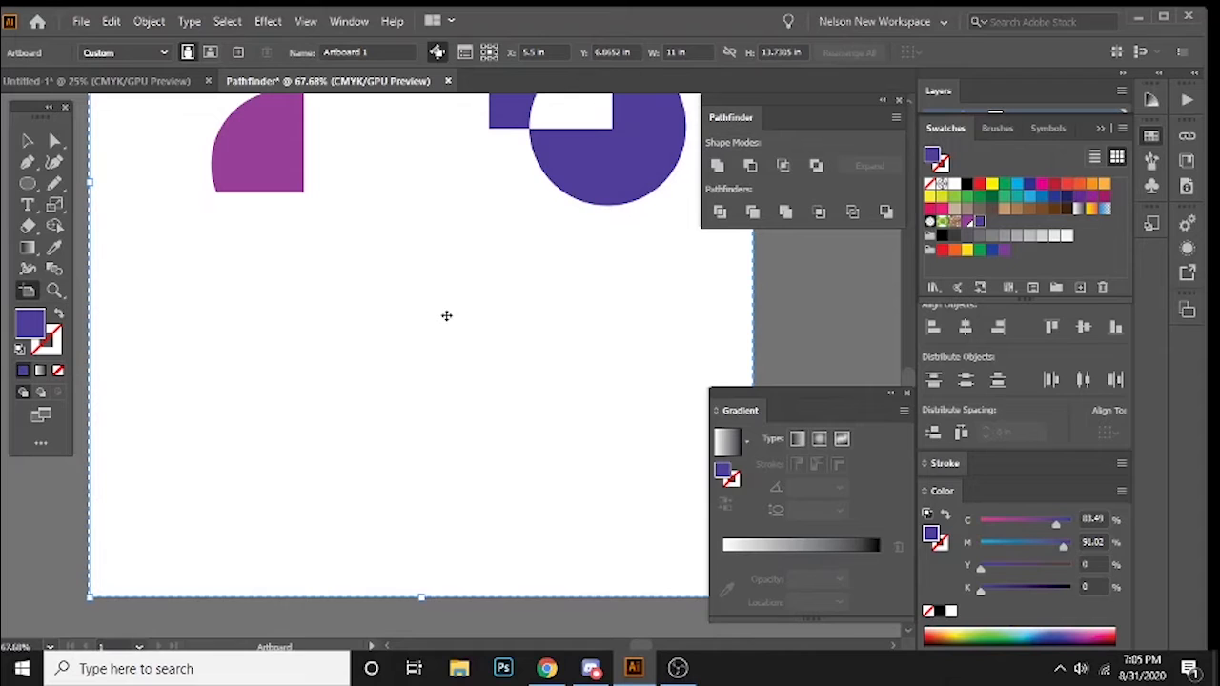
# - Pull the artboard's bottom edge up close below the lower shapes, to a height of about 7.7 in
pyautogui.scroll(2, 452, 320)
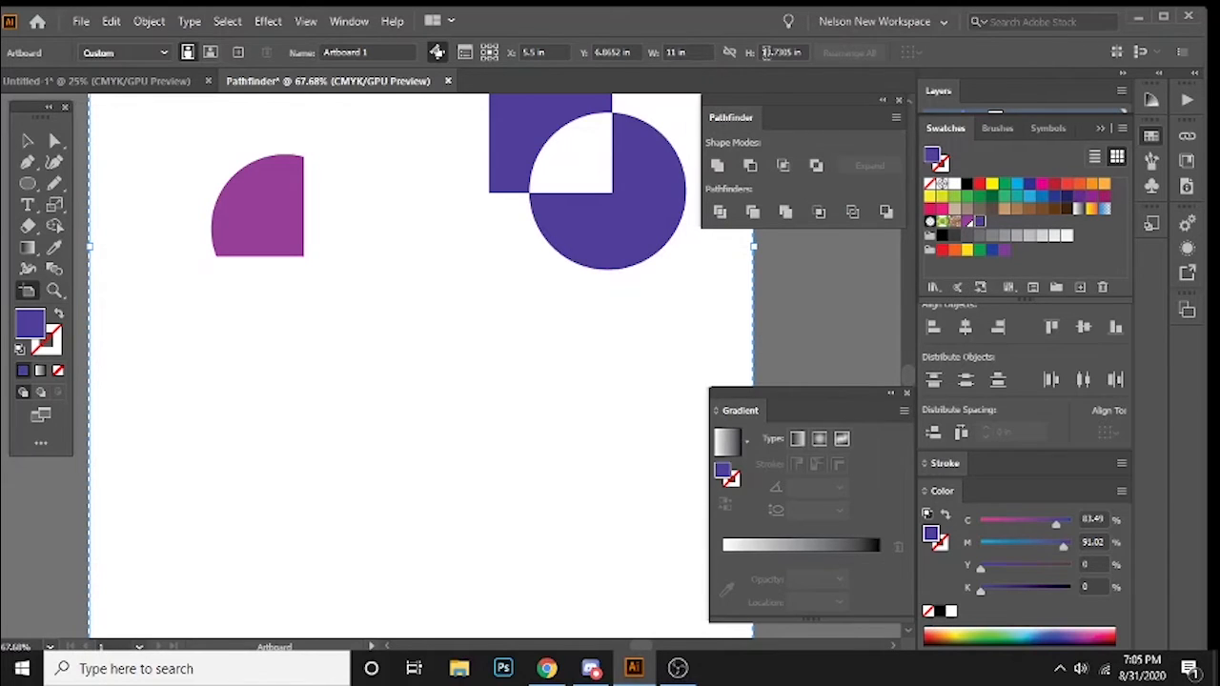
pyautogui.scroll(10, 534, 168)
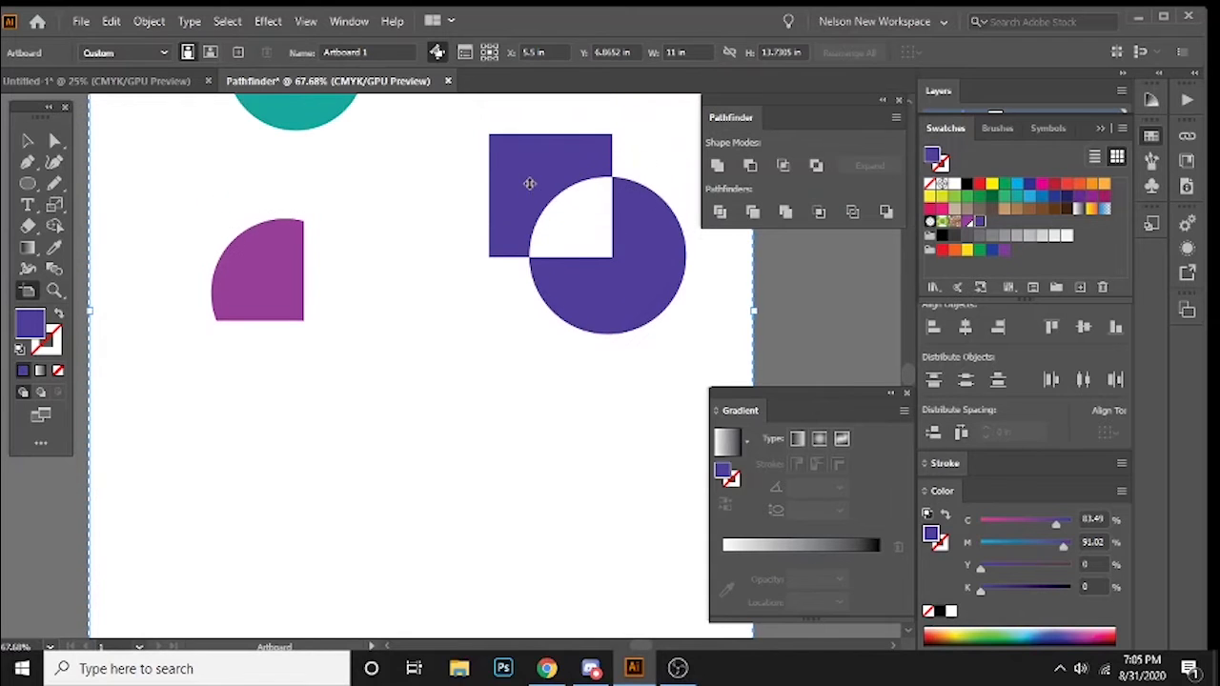
pyautogui.scroll(-15, 513, 169)
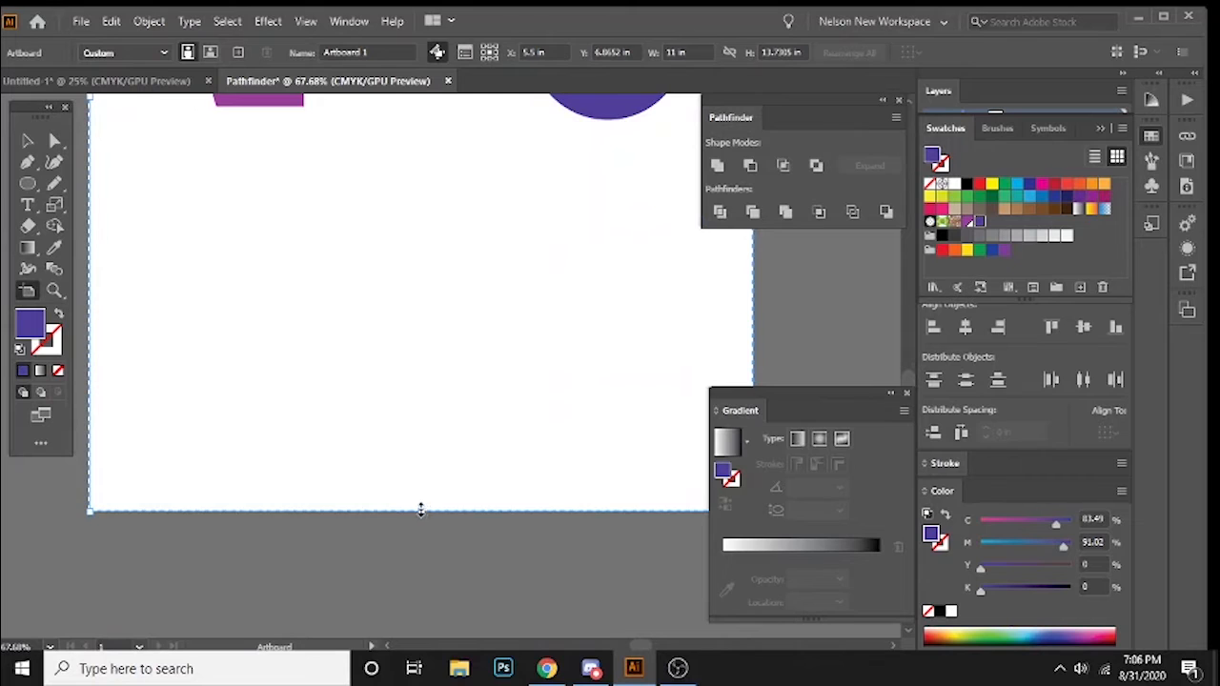
pyautogui.moveTo(420, 510); pyautogui.dragTo(436, 152)
pyautogui.scroll(5, 424, 265)
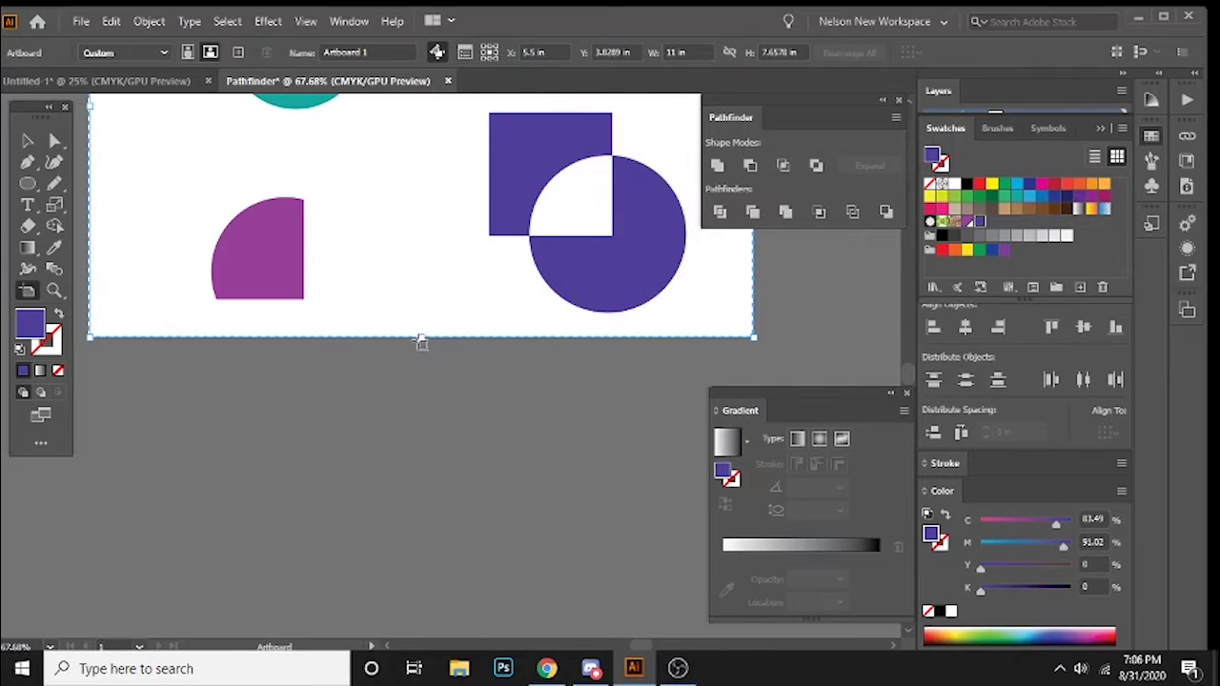
# - Lengthen the artboard downward in stages to a height of about 14.06 in, leaving empty space below the shapes
pyautogui.moveTo(420, 341); pyautogui.dragTo(416, 620)
pyautogui.scroll(-2, 430, 413)
pyautogui.moveTo(423, 540); pyautogui.dragTo(419, 626)
pyautogui.scroll(-2, 447, 468)
pyautogui.moveTo(426, 543); pyautogui.dragTo(424, 561)
pyautogui.scroll(2, 427, 409)
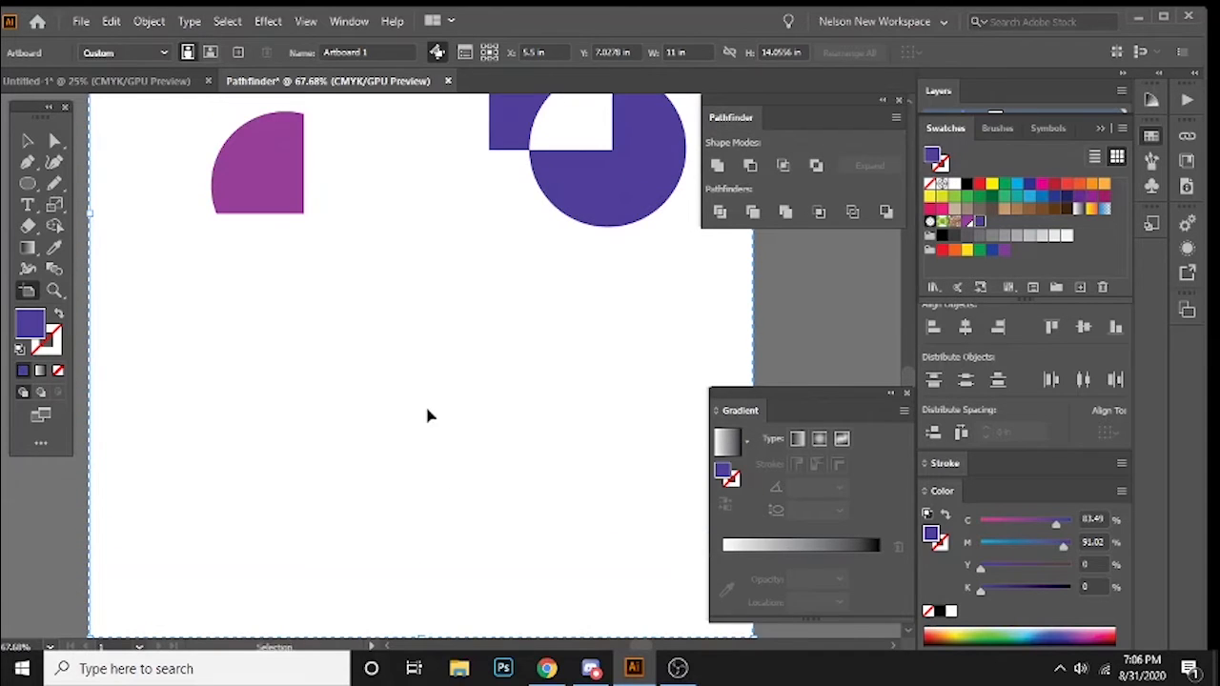
# - Duplicate the artboard with its shapes to the right of the original, and undo the duplication
pyautogui.hotkey('ctrl', '-')
pyautogui.hotkey('ctrl', '-')
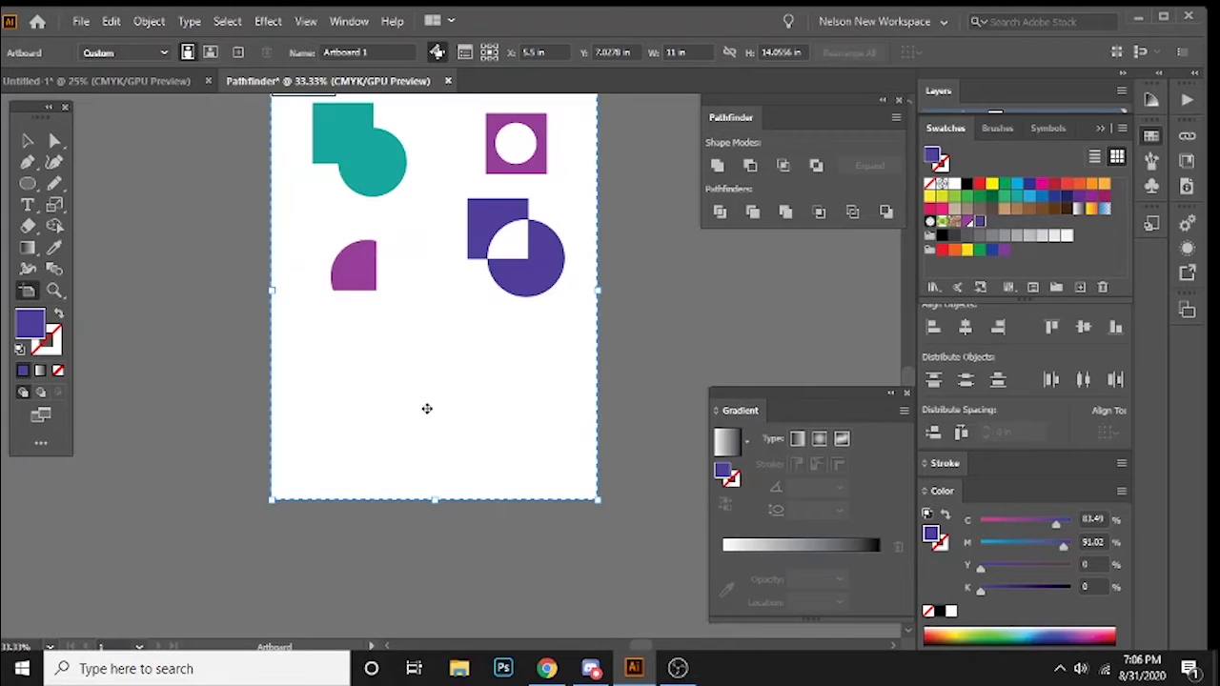
pyautogui.scroll(2, 574, 383)
pyautogui.moveTo(488, 398); pyautogui.dragTo(393, 377)
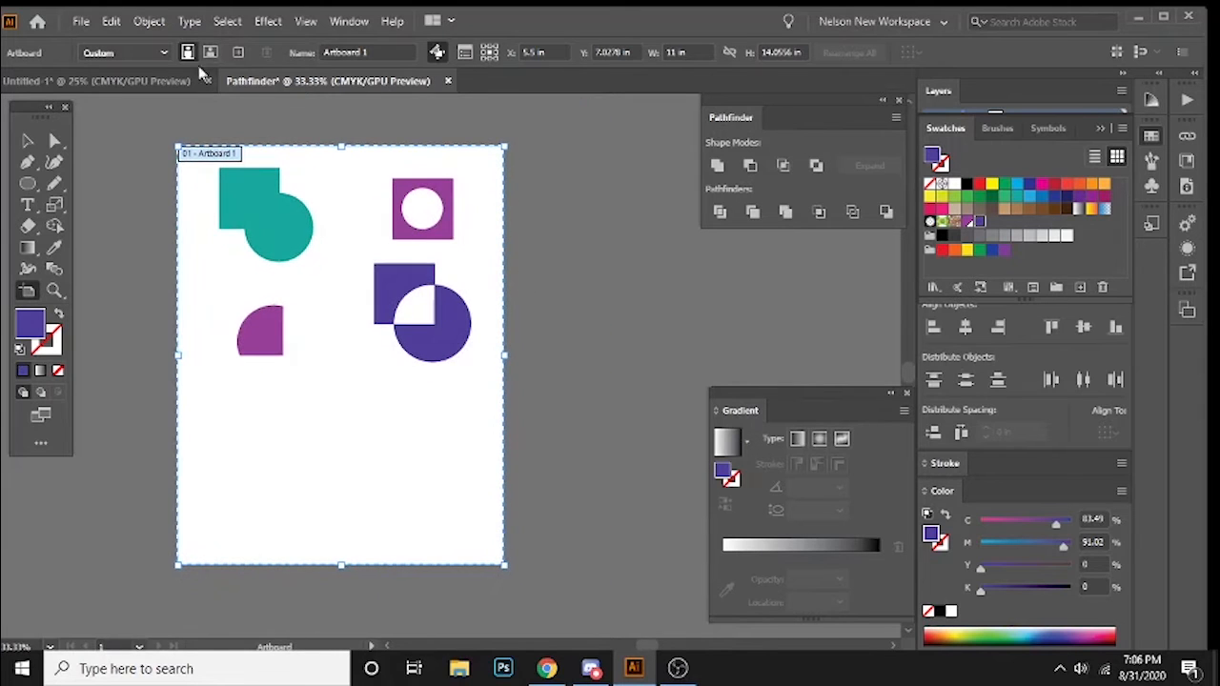
pyautogui.moveTo(286, 155); pyautogui.dragTo(191, 144)
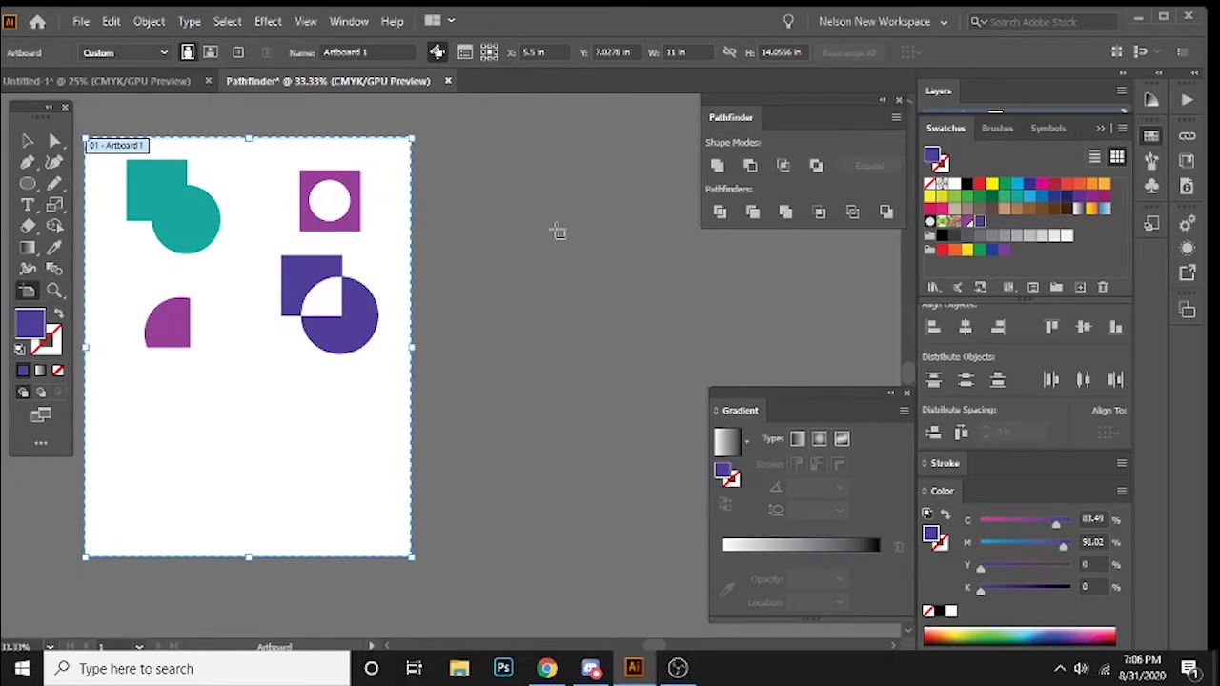
pyautogui.moveTo(237, 196); pyautogui.dragTo(251, 184)
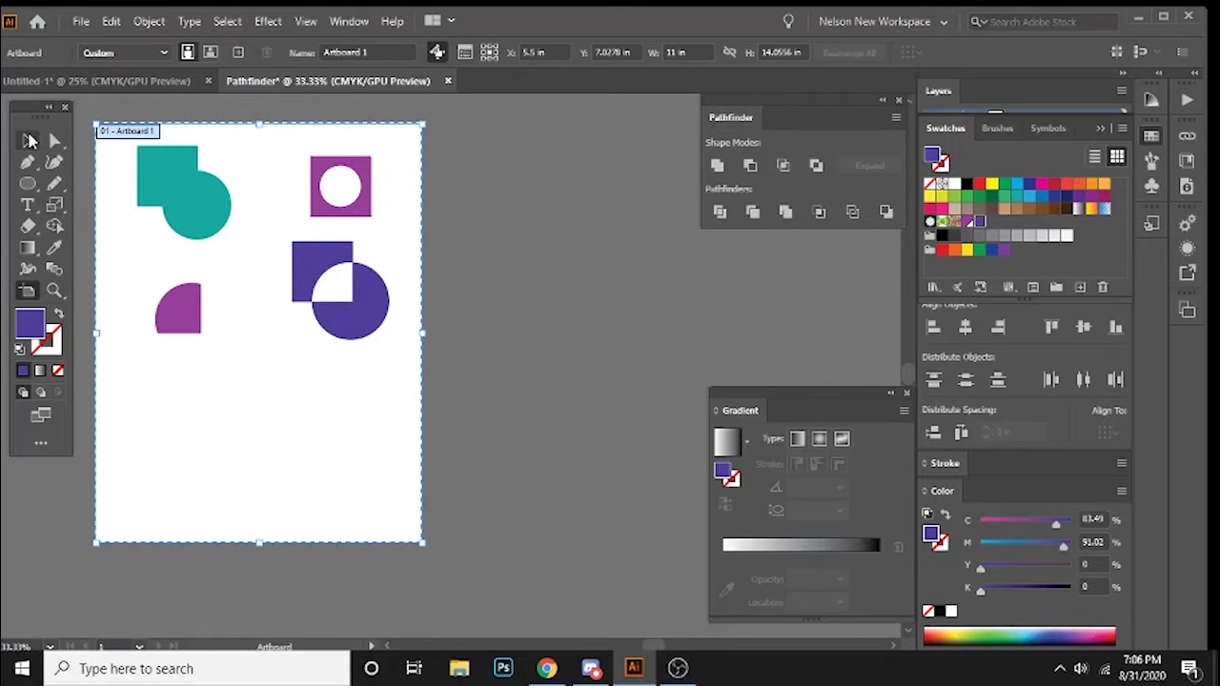
pyautogui.moveTo(126, 133); pyautogui.dragTo(470, 154)
pyautogui.moveTo(538, 445); pyautogui.dragTo(515, 450)
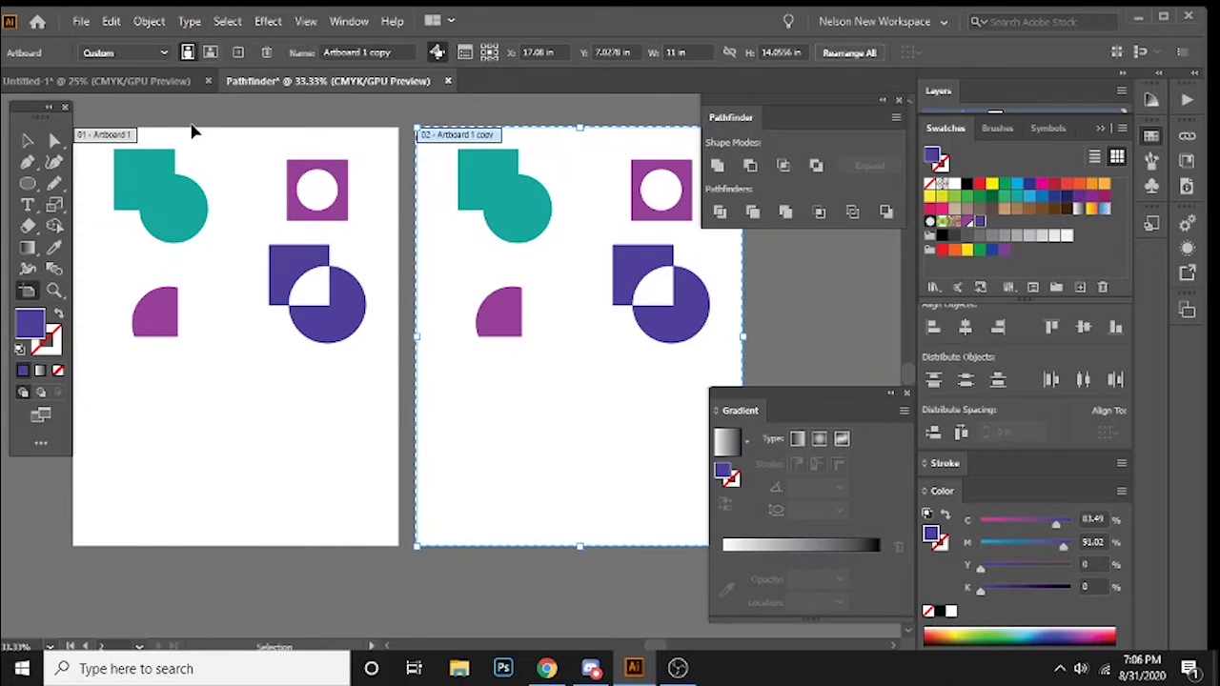
pyautogui.hotkey('ctrl', 'z')
# - Duplicate the artboard and its artwork again, placing the copy a small gap beside the original
pyautogui.moveTo(197, 193); pyautogui.dragTo(235, 196)
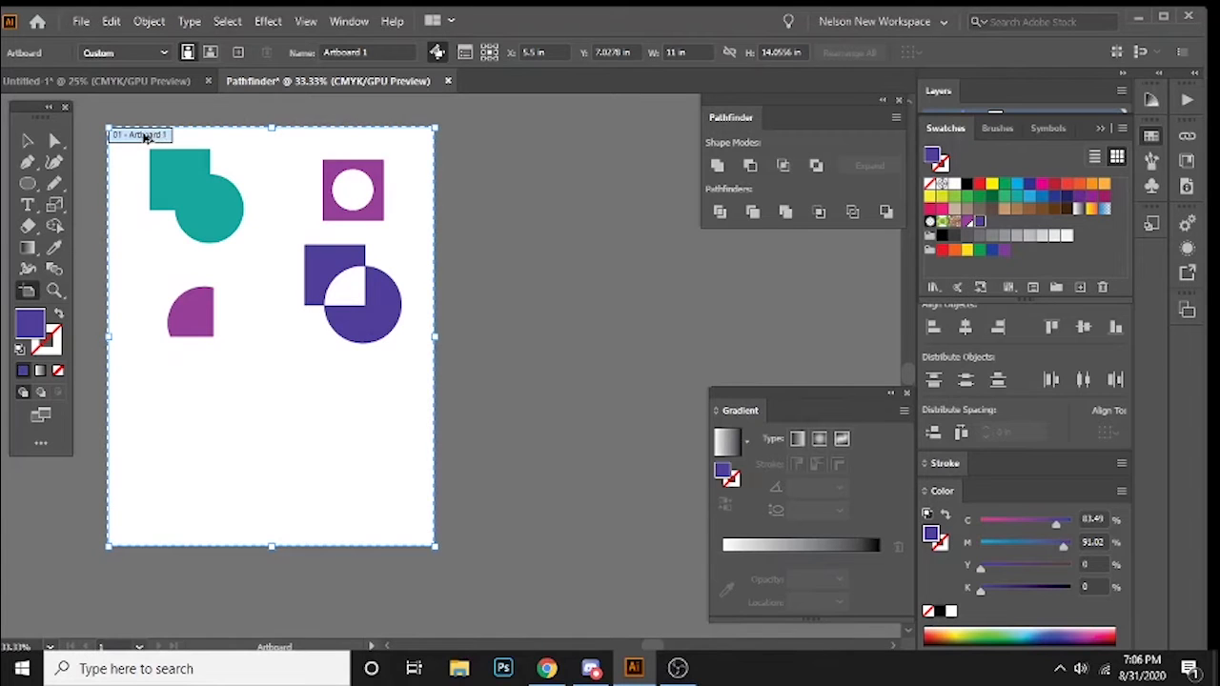
pyautogui.moveTo(143, 136); pyautogui.dragTo(487, 156)
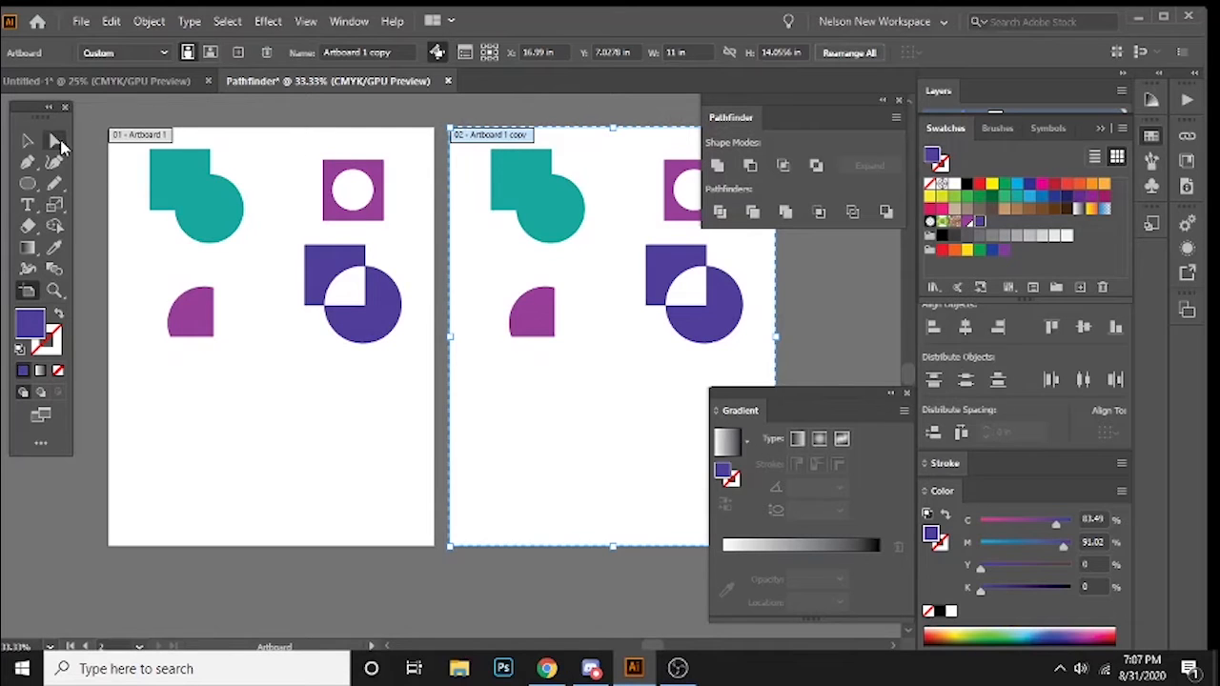
pyautogui.click(29, 141)
pyautogui.scroll(2, 378, 251)
pyautogui.scroll(-1, 481, 251)
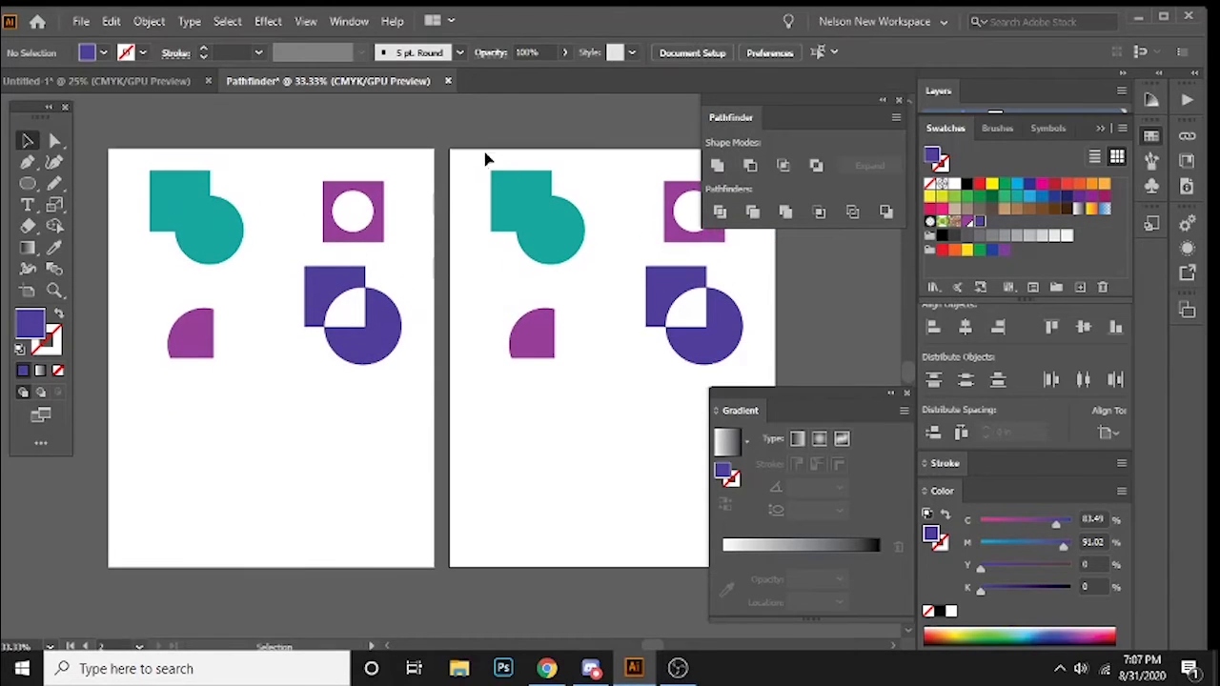
# - Delete the duplicate artboard without its shapes, and undo both the deletion and the duplication
pyautogui.moveTo(484, 160); pyautogui.dragTo(705, 353)
pyautogui.click(100, 260)
pyautogui.click(26, 293)
pyautogui.press('Delete')
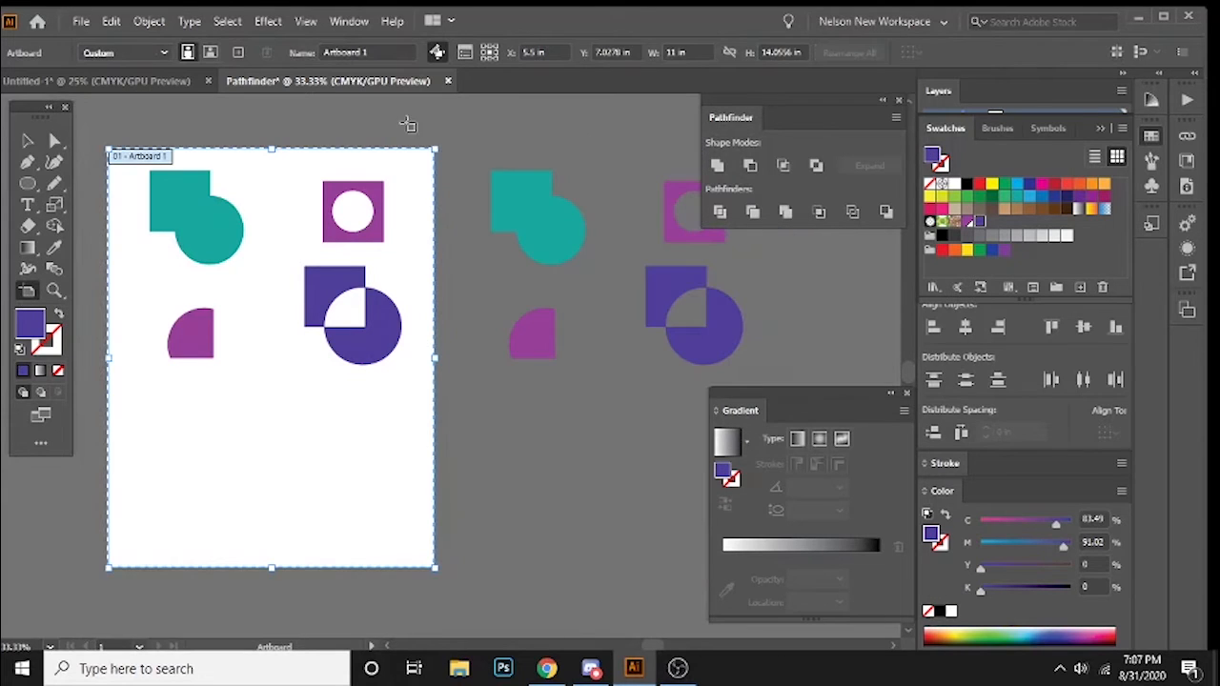
pyautogui.hotkey('ctrl', 'z')
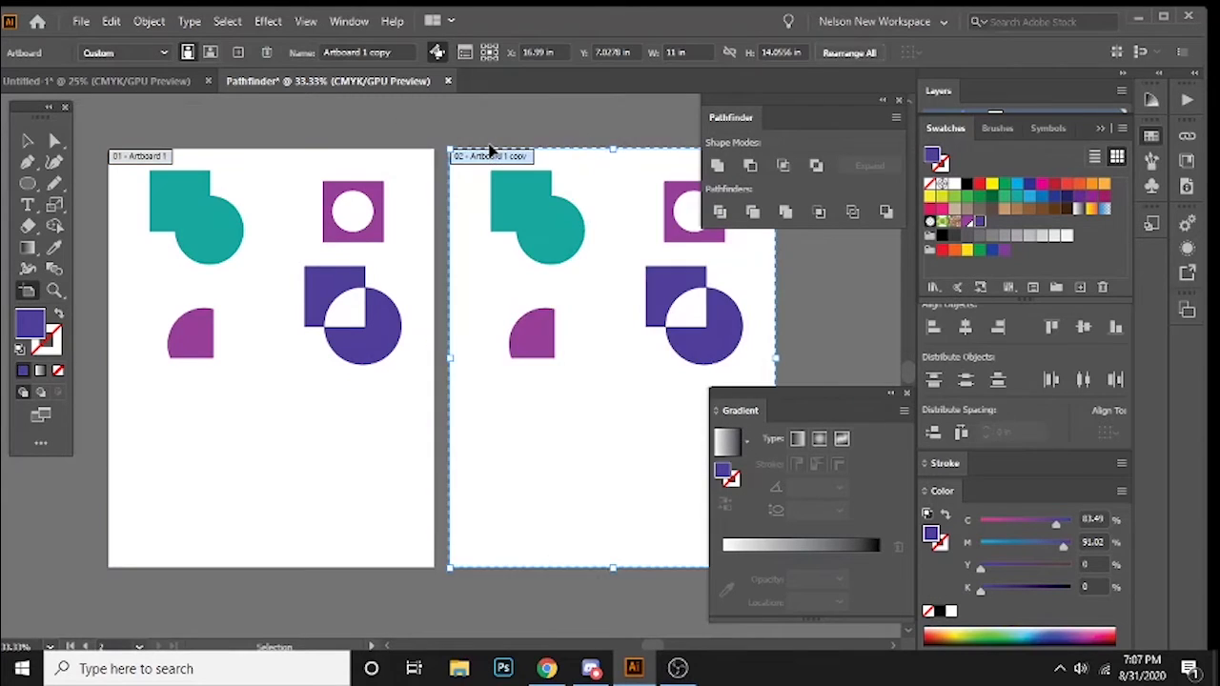
pyautogui.hotkey('ctrl', 'z')
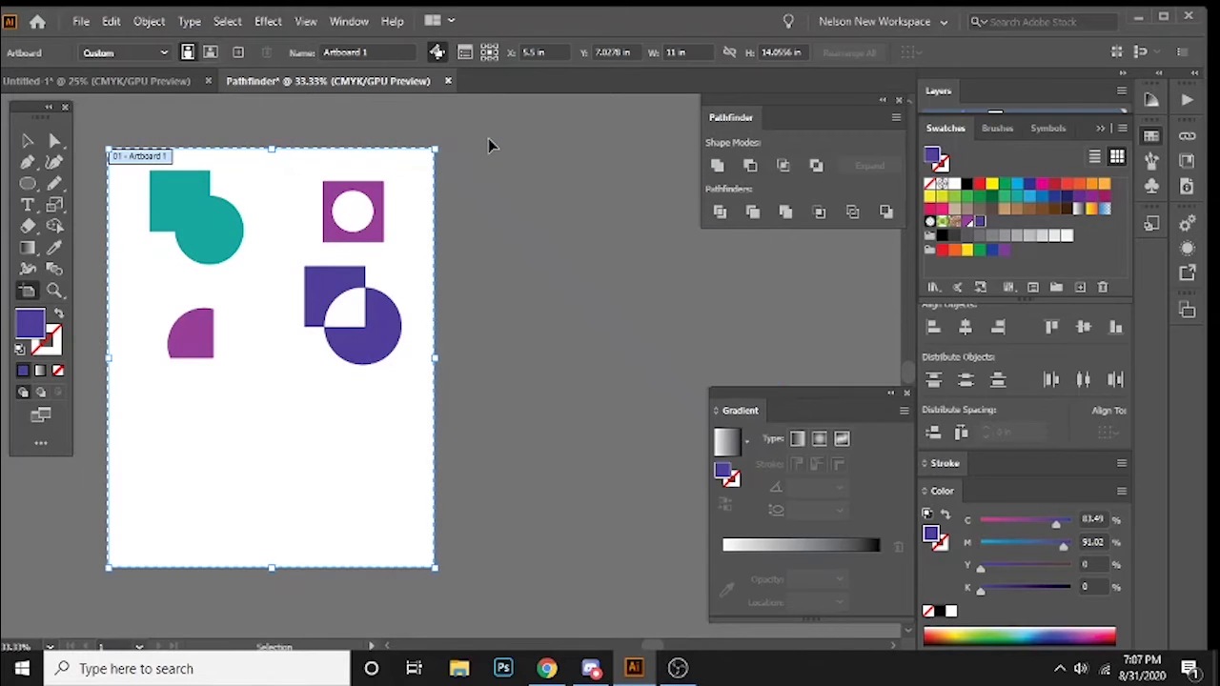
# - Extend the artboard's bottom edge further down to a height of about 19.98 in, and leave artboard editing
pyautogui.hotkey('shift', 'o')
pyautogui.click(28, 140)
pyautogui.moveTo(217, 267); pyautogui.dragTo(403, 229)
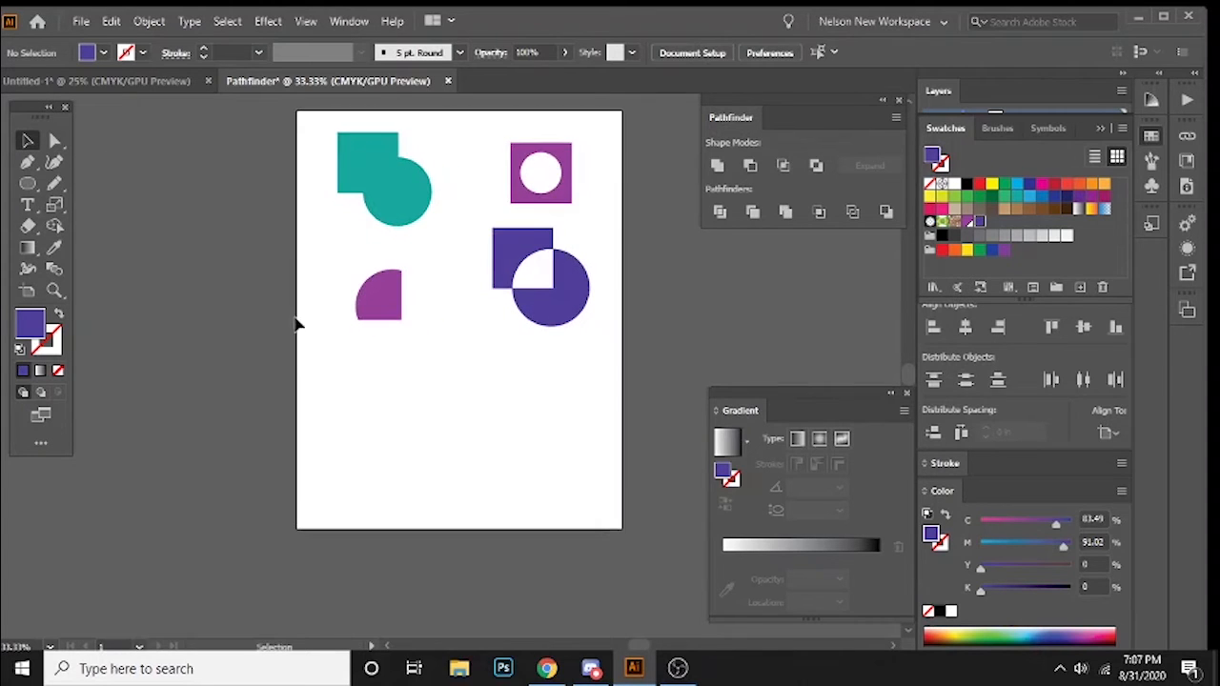
pyautogui.hotkey('ctrl', '=')
pyautogui.moveTo(360, 324); pyautogui.dragTo(286, 275)
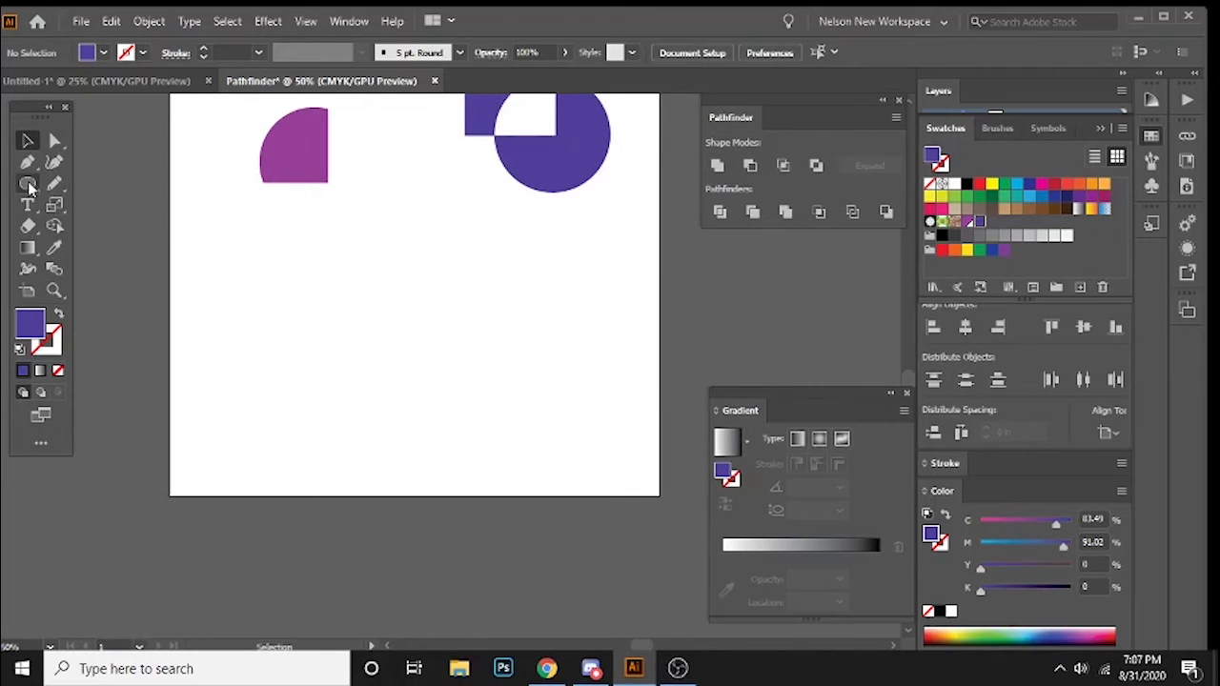
pyautogui.click(26, 291)
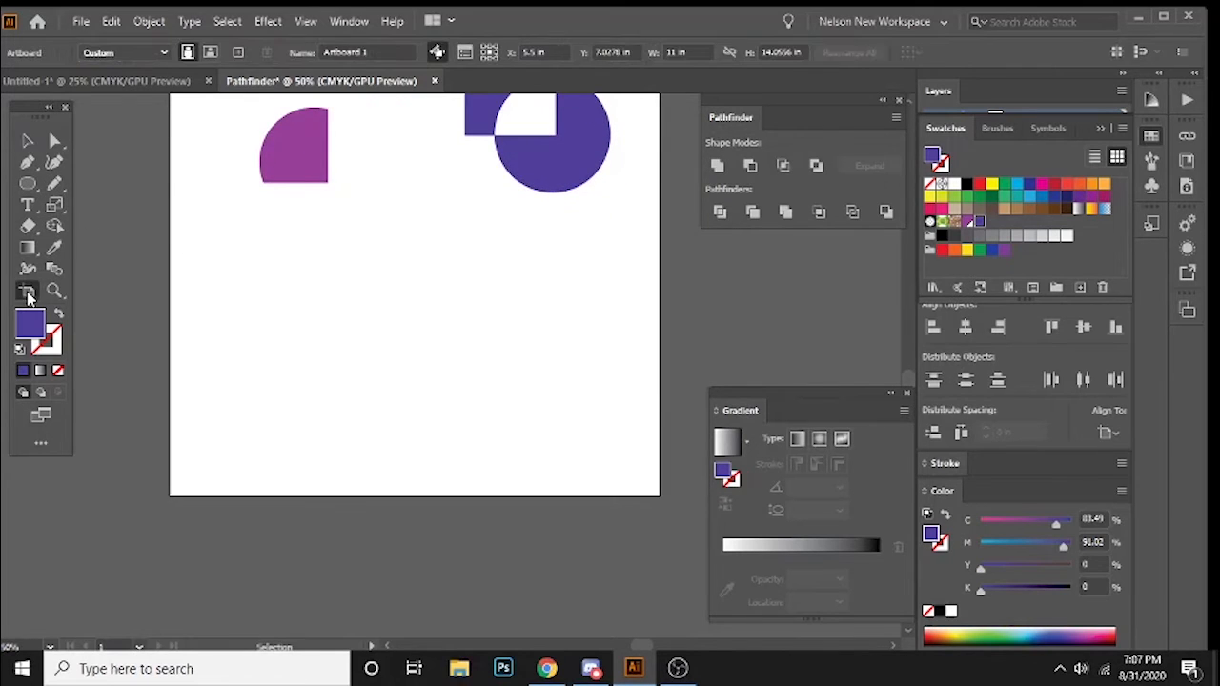
pyautogui.moveTo(414, 495); pyautogui.dragTo(414, 588)
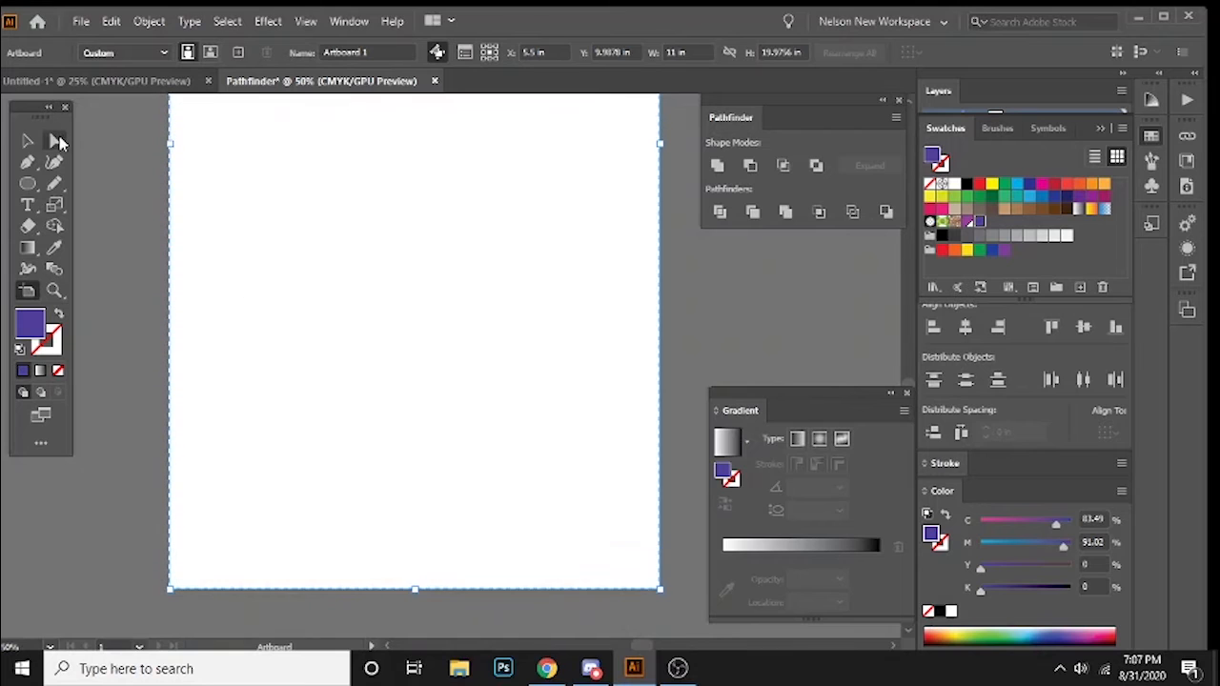
pyautogui.click(32, 141)
# - Draw a purple circle about 3.32 in wide in the artboard's blank lower area, duplicate it diagonally overlapping, and fill the copy with C=46 M=89 Y=0 K=0
pyautogui.scroll(2, 253, 239)
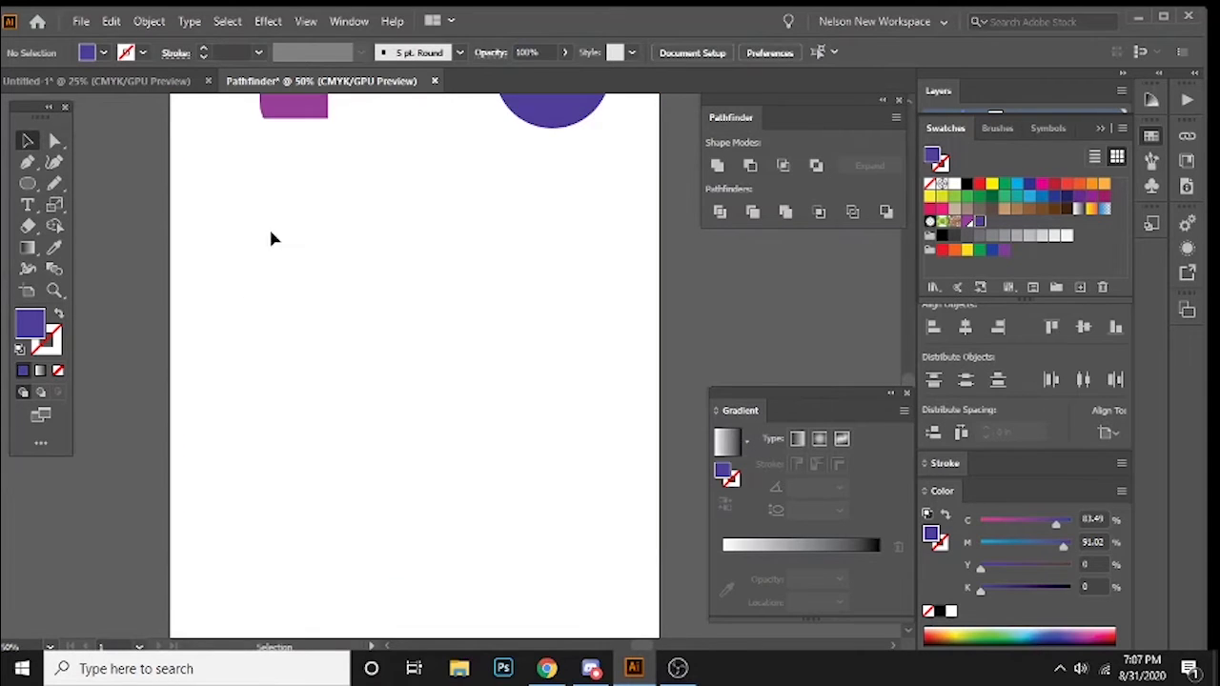
pyautogui.moveTo(306, 316); pyautogui.dragTo(334, 272)
pyautogui.click(28, 184)
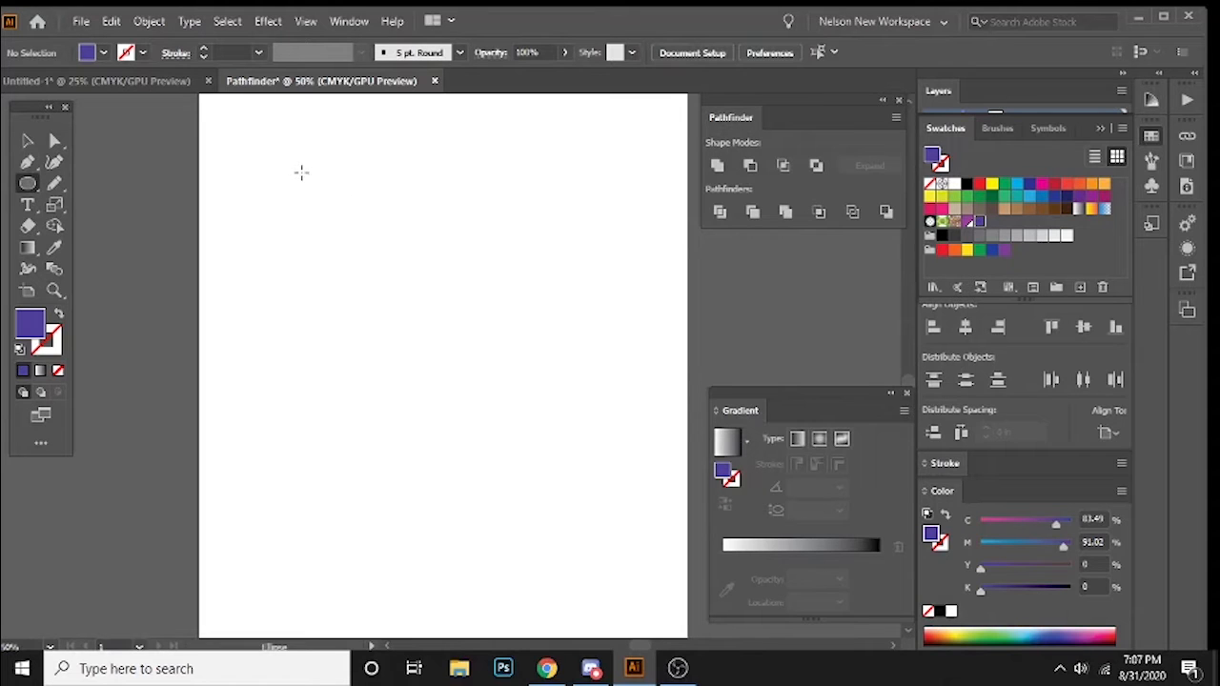
pyautogui.moveTo(301, 174); pyautogui.dragTo(376, 243)
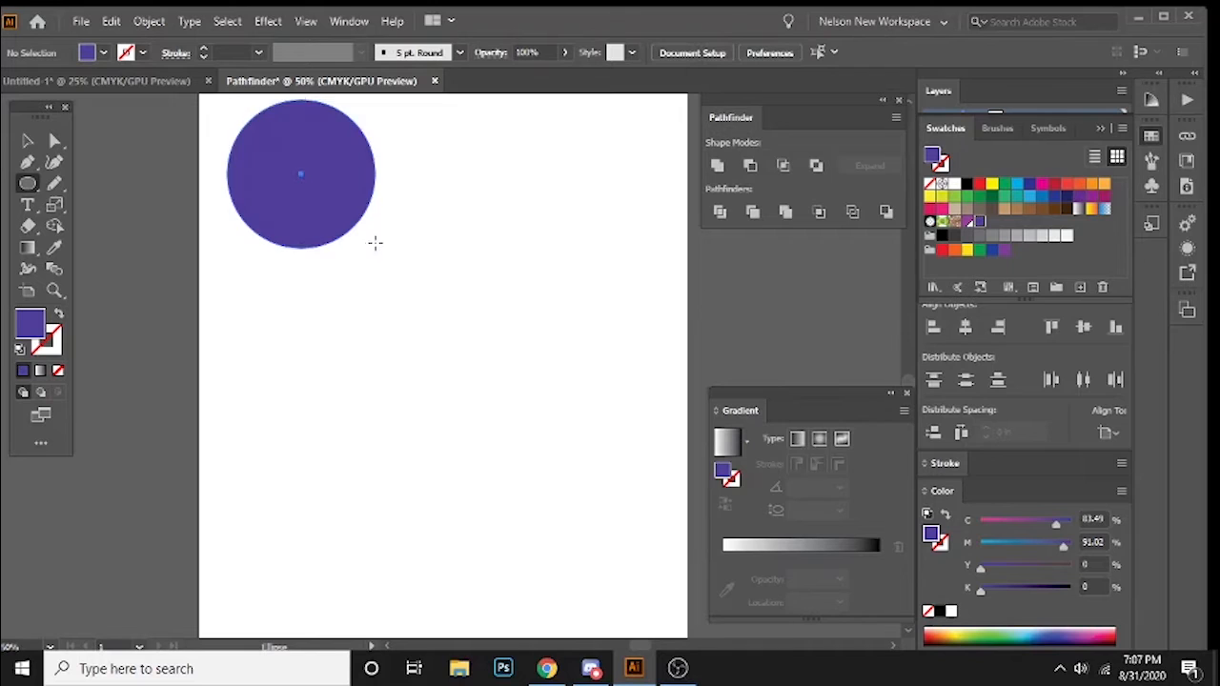
pyautogui.press('v')
pyautogui.moveTo(317, 160); pyautogui.dragTo(375, 251)
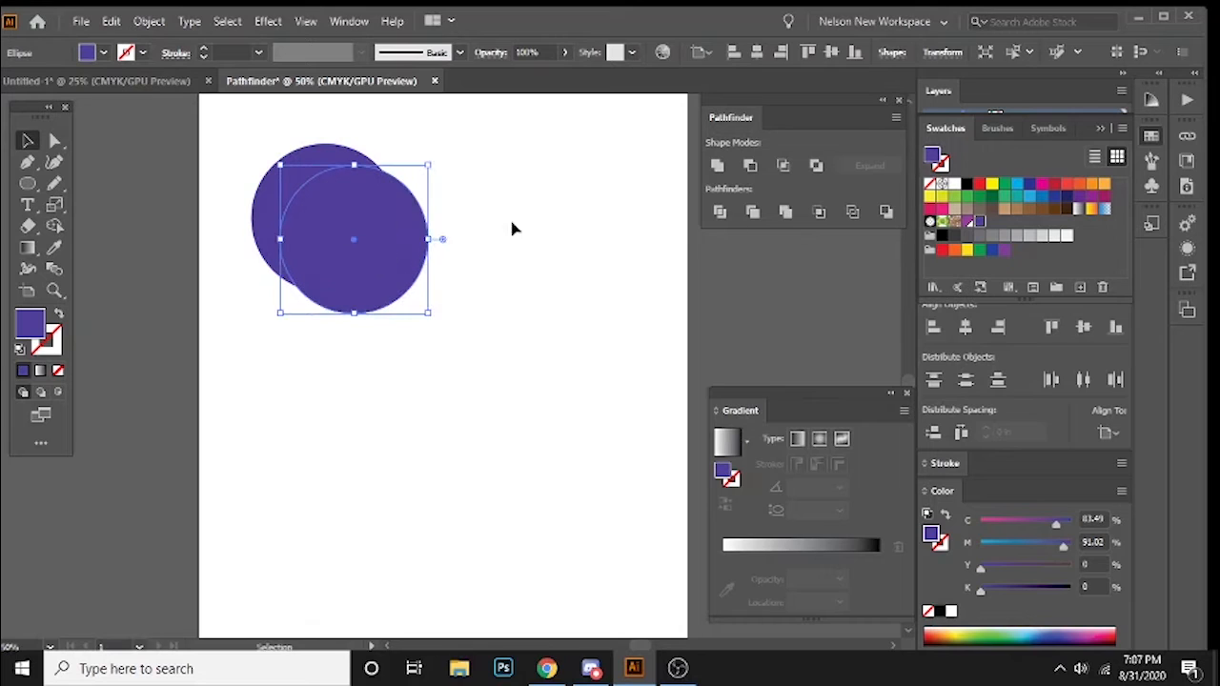
pyautogui.click(969, 222)
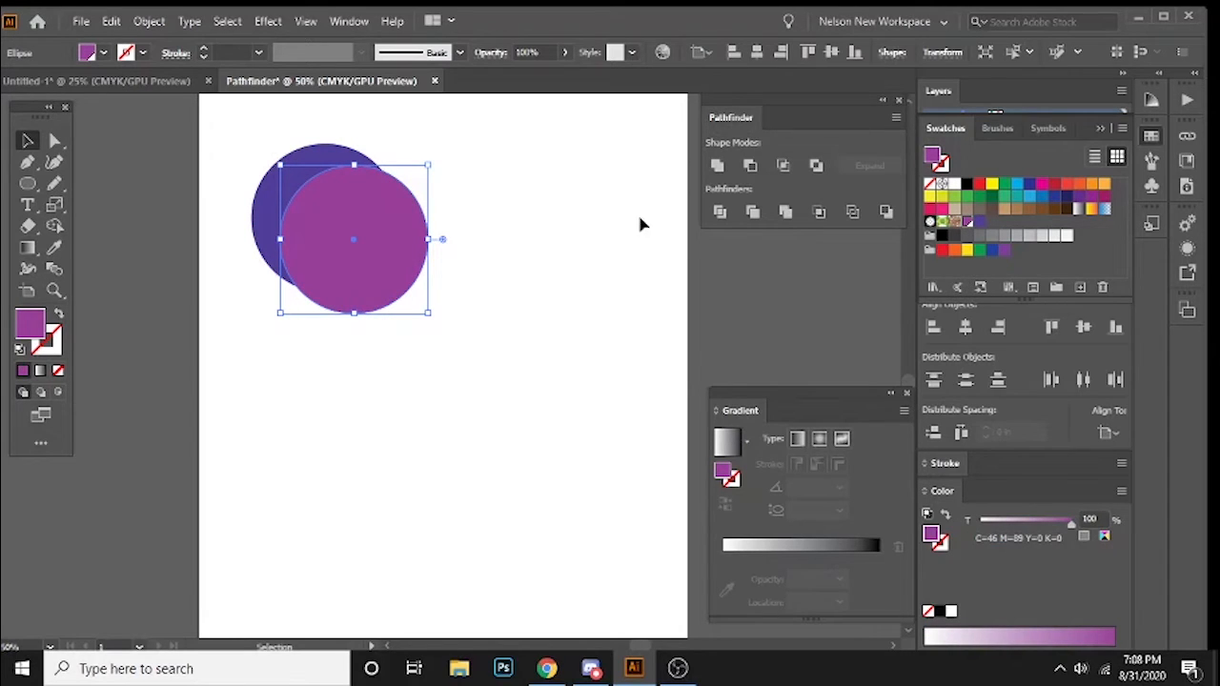
pyautogui.click(492, 215)
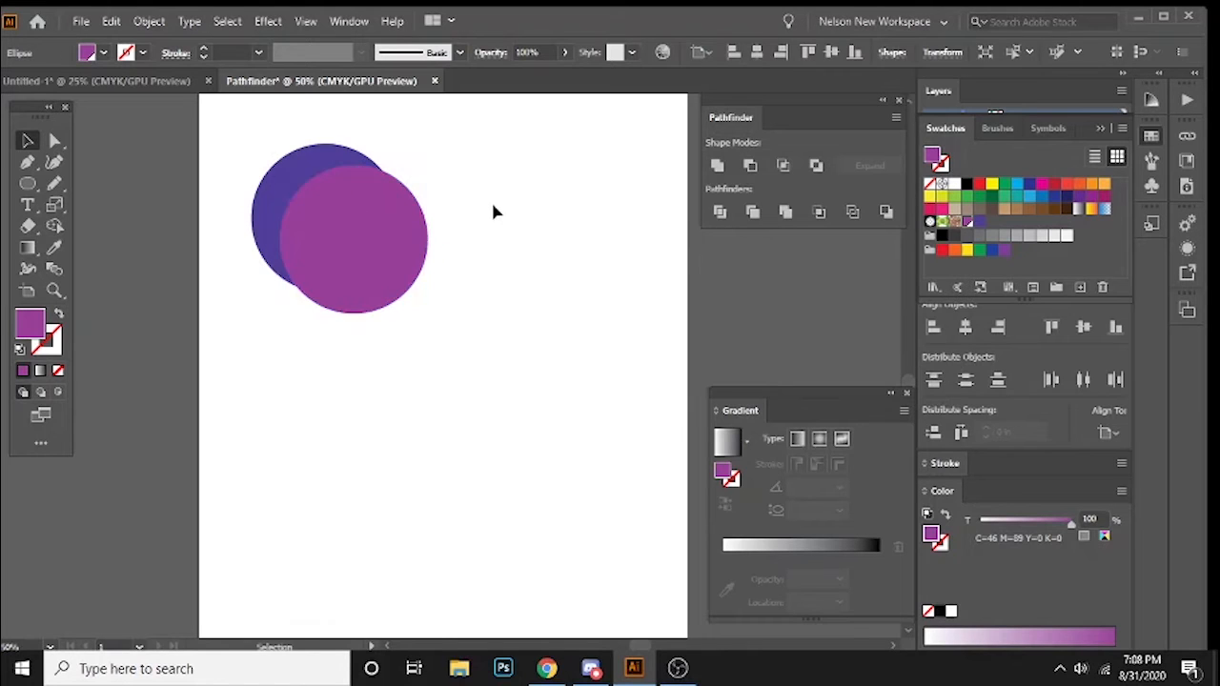
# - Apply the Pathfinder Divide operation to the two overlapping circles and nudge the resulting group slightly up and to the left
pyautogui.moveTo(481, 166); pyautogui.dragTo(305, 294)
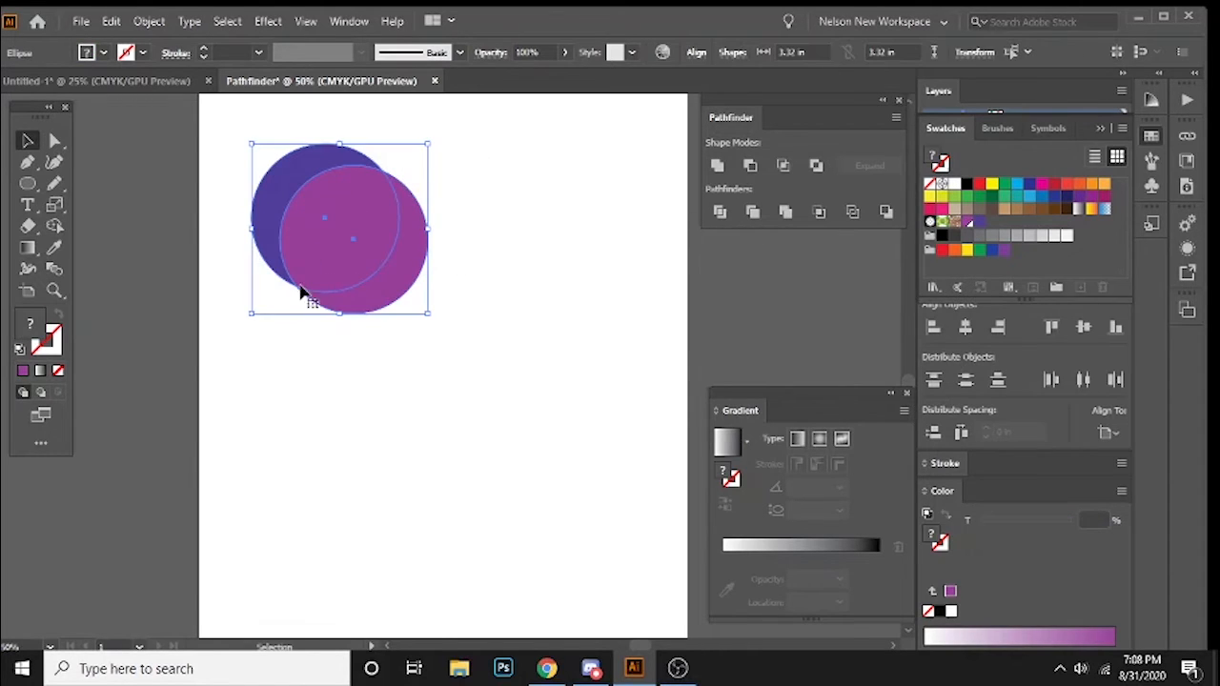
pyautogui.click(721, 217)
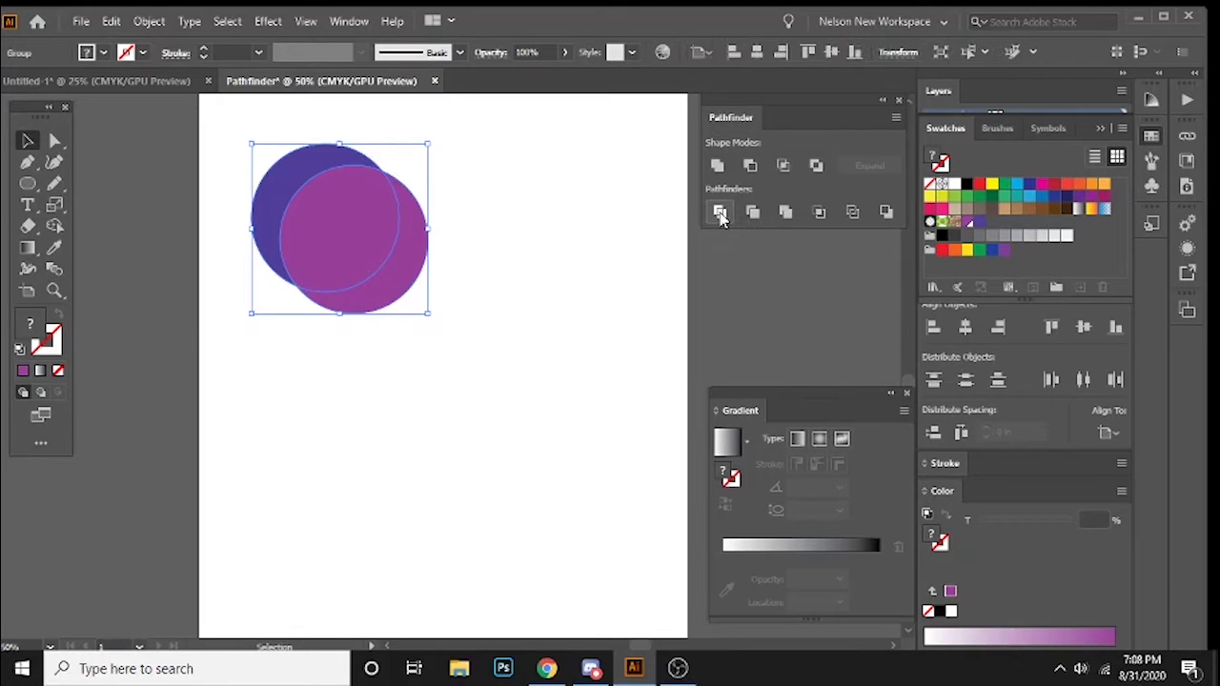
pyautogui.click(421, 364)
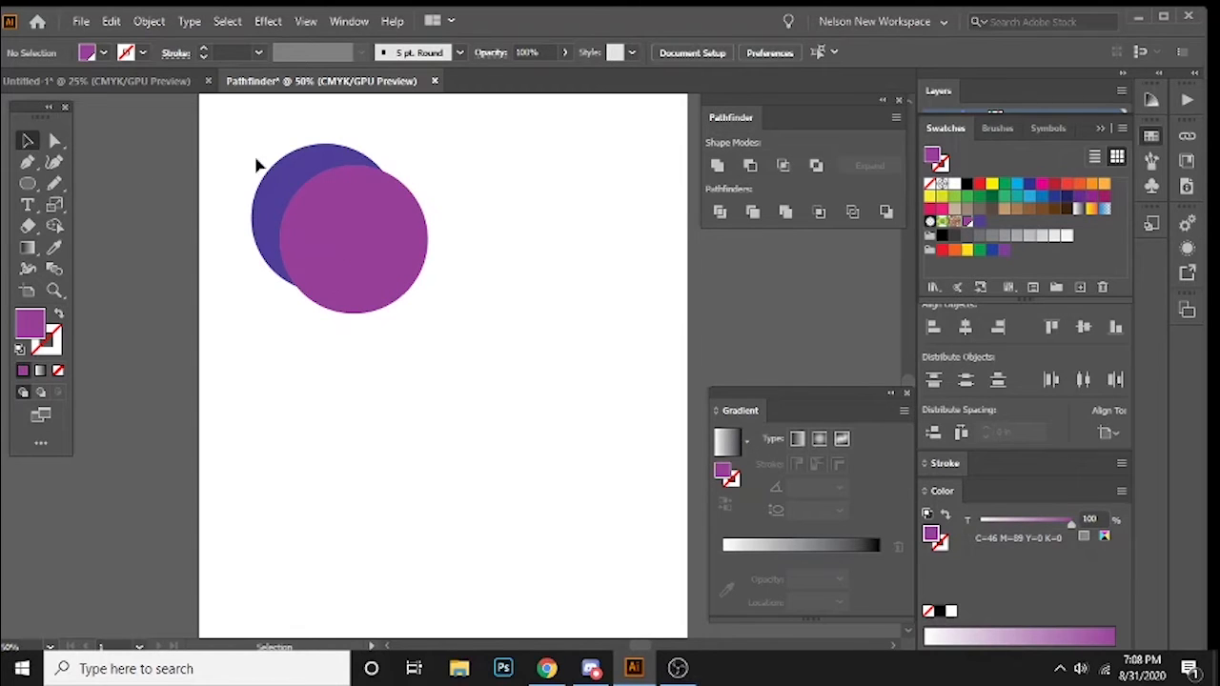
pyautogui.click(354, 239)
pyautogui.moveTo(363, 264)
pyautogui.mouseDown()
pyautogui.moveTo(451, 221)
pyautogui.moveTo(484, 305)
pyautogui.moveTo(340, 257)
pyautogui.mouseUp()
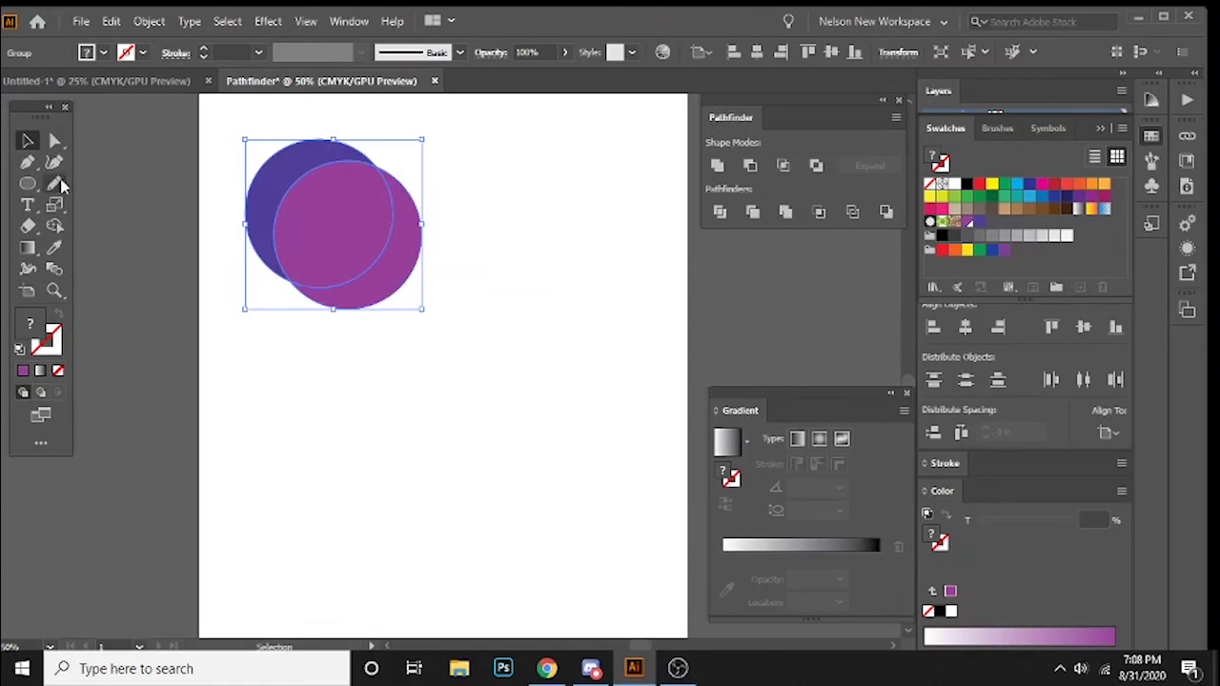
pyautogui.click(461, 313)
# - Recolor the divided pieces individually: light blue for the lower-right crescent, C=85 M=50 blue for the overlap, and C=100 M=100 Y=25 K=25 navy for the upper-left crescent
pyautogui.click(55, 141)
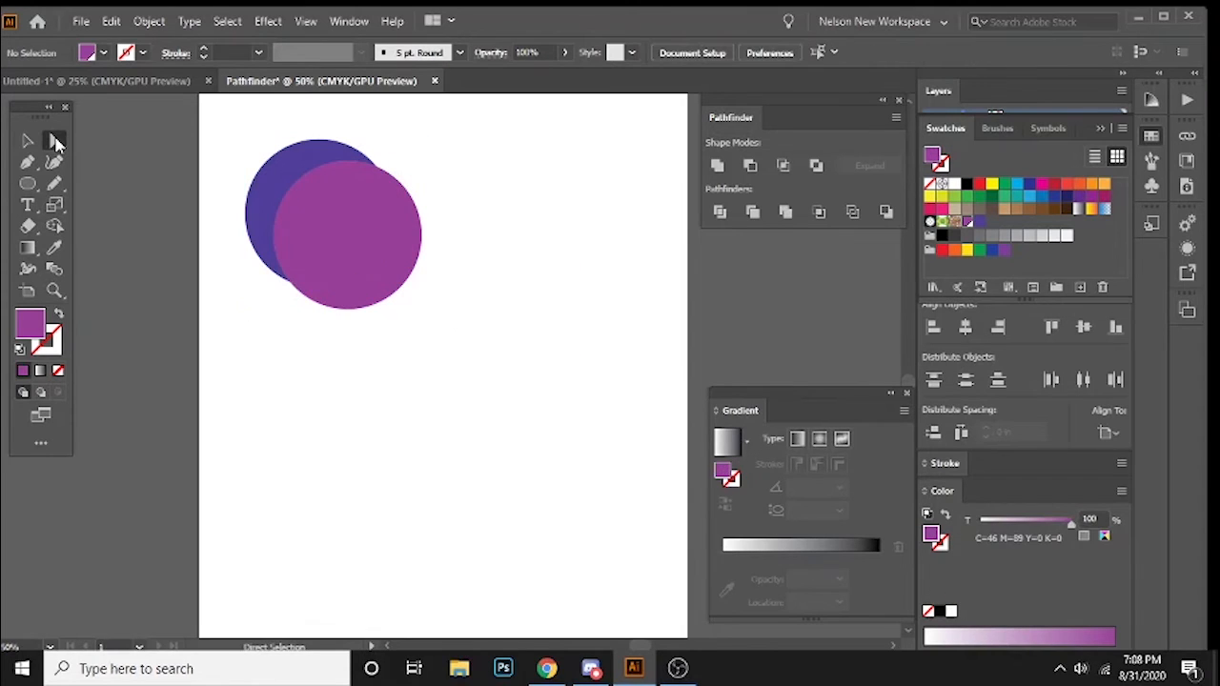
pyautogui.rightClick(55, 142)
pyautogui.click(176, 145)
pyautogui.click(389, 286)
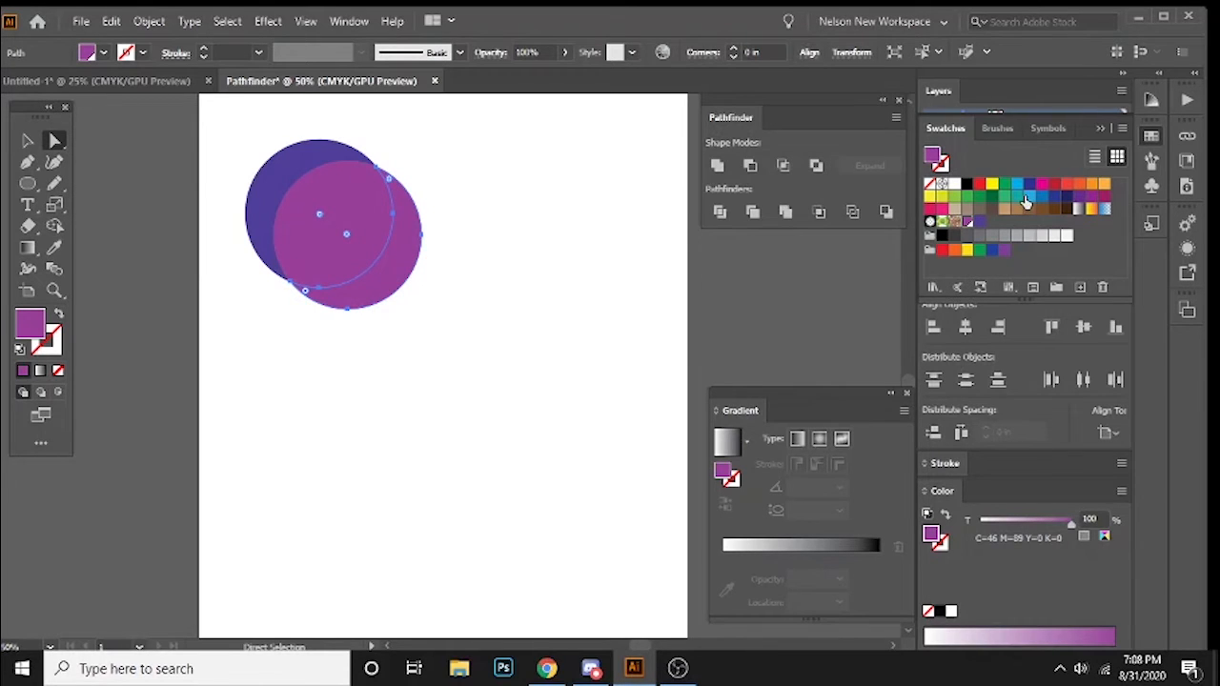
pyautogui.click(1025, 200)
pyautogui.click(363, 259)
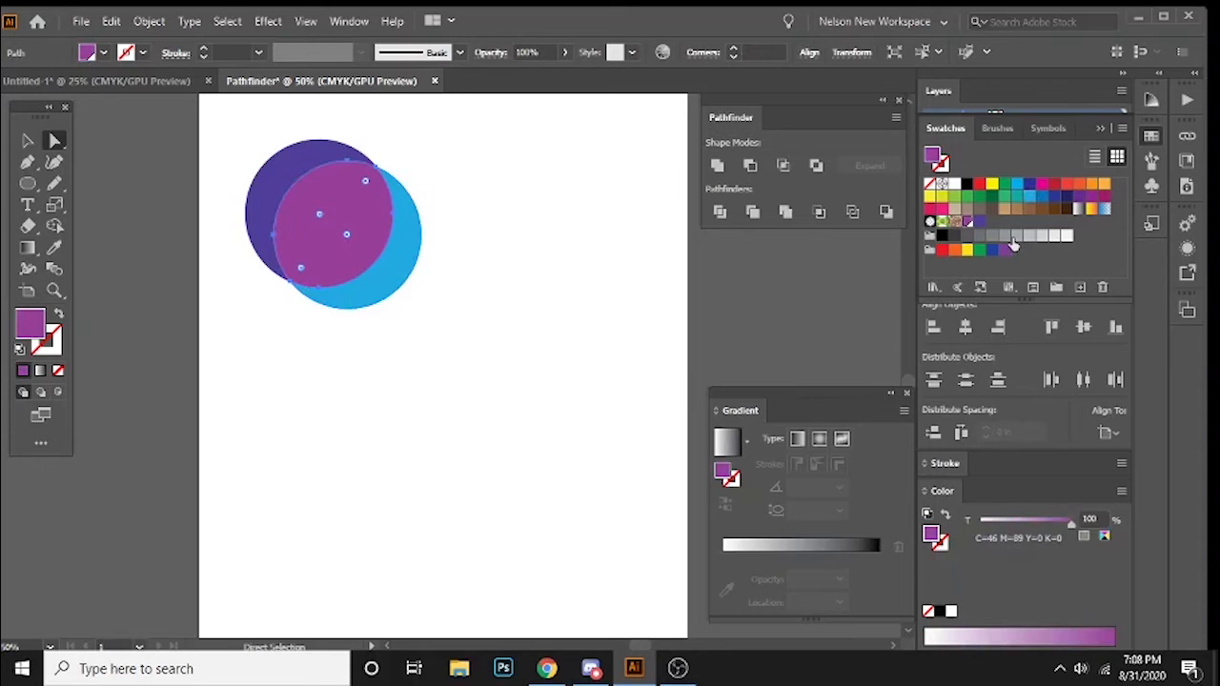
pyautogui.click(1043, 198)
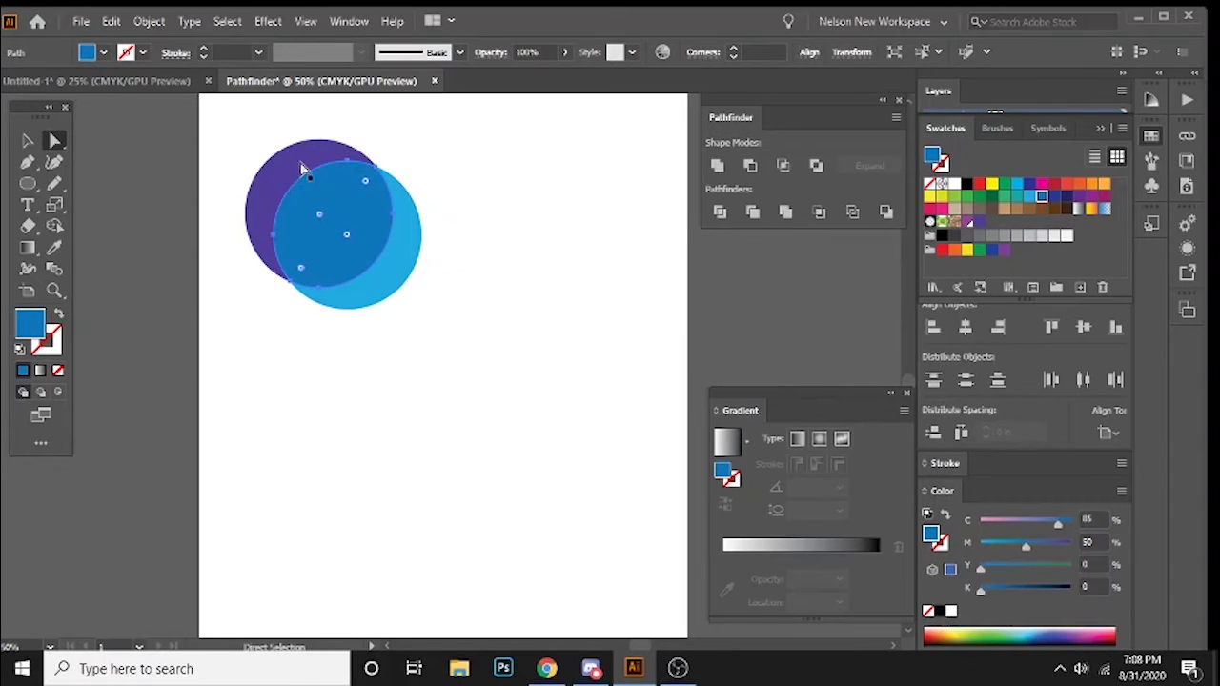
pyautogui.click(301, 168)
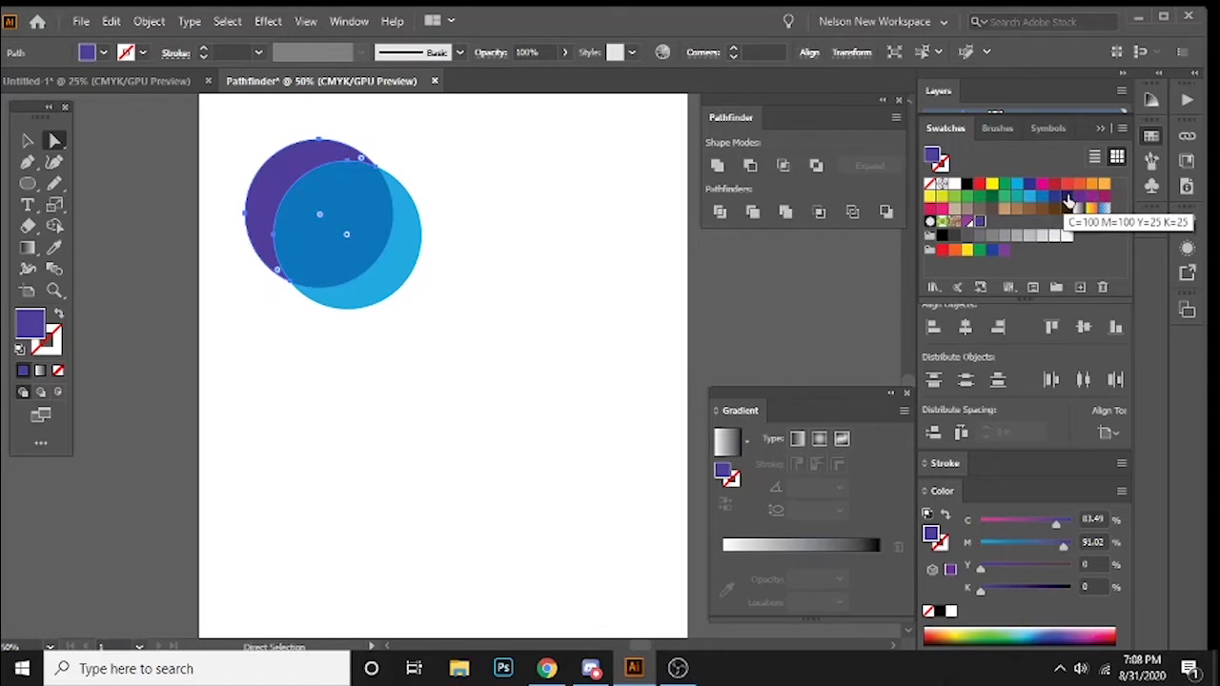
pyautogui.click(1066, 197)
pyautogui.click(26, 141)
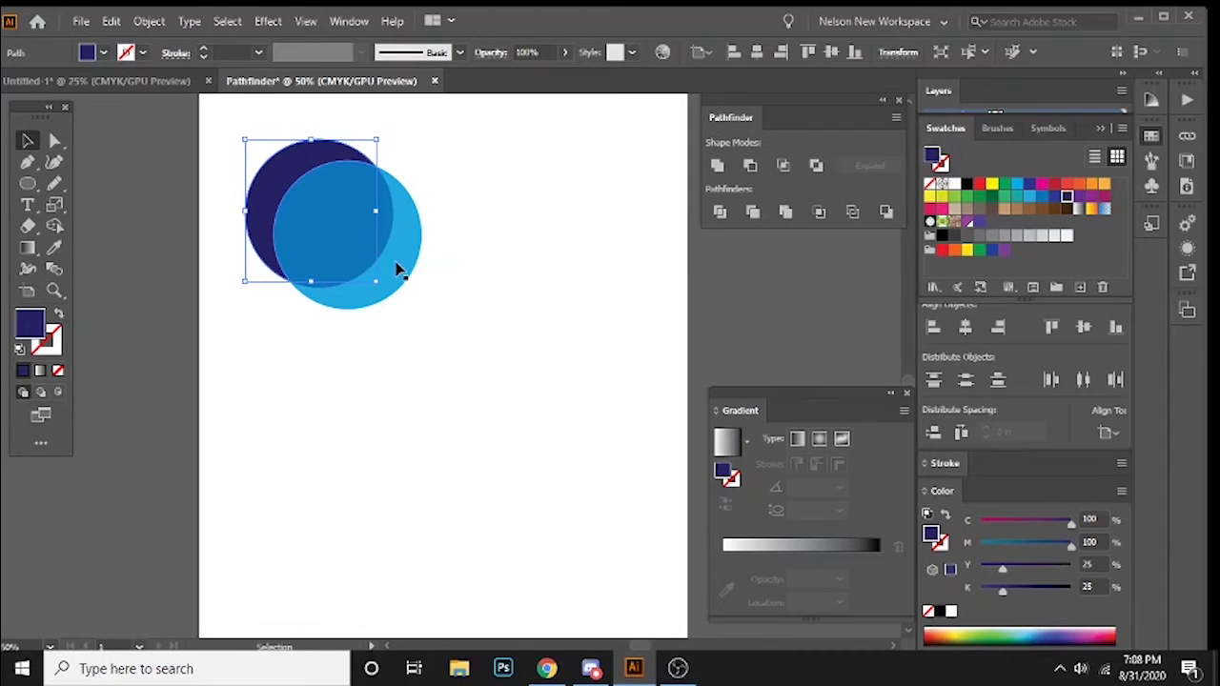
pyautogui.click(453, 297)
# - Move the light blue crescent down-right and the navy crescent up-left, leaving gaps around the central overlap piece
pyautogui.press('a')
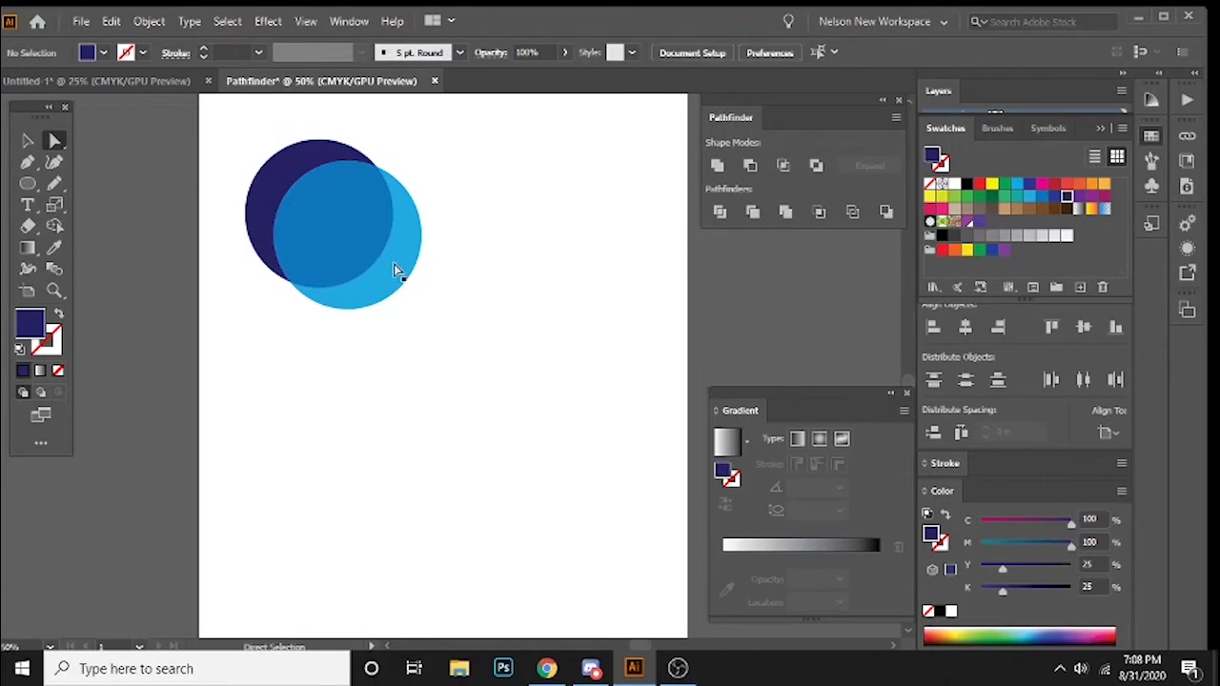
pyautogui.click(401, 277)
pyautogui.moveTo(396, 277); pyautogui.dragTo(414, 292)
pyautogui.click(263, 150)
pyautogui.moveTo(288, 174); pyautogui.dragTo(267, 167)
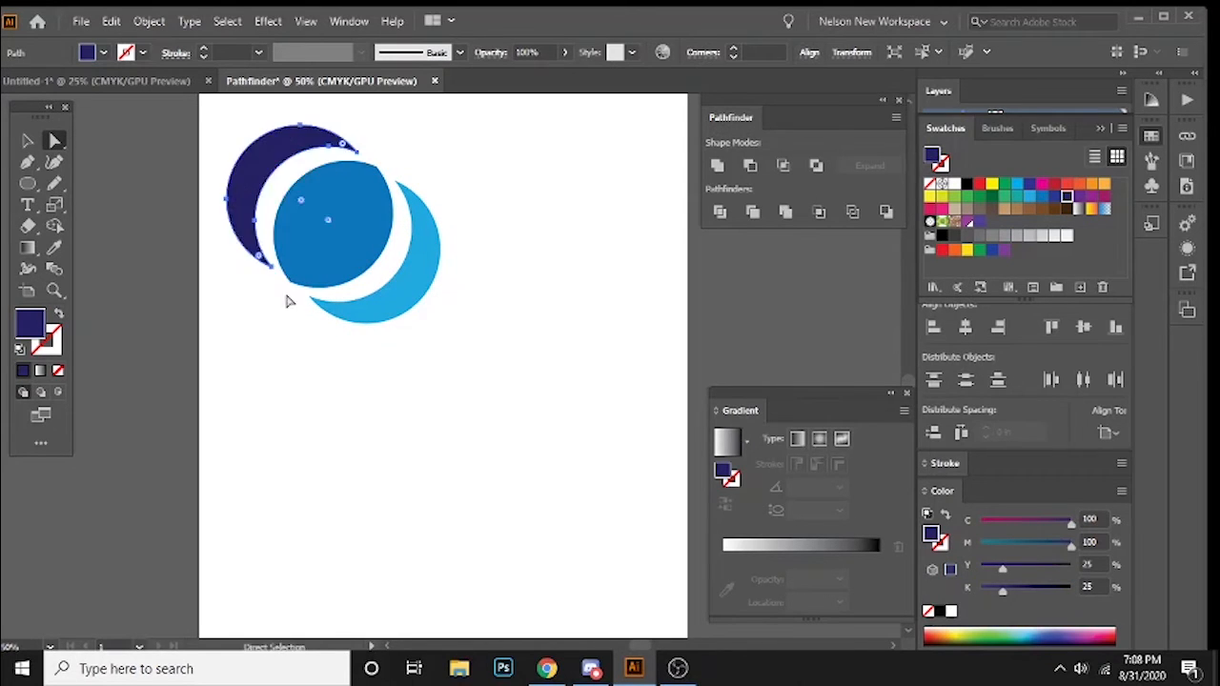
pyautogui.click(332, 405)
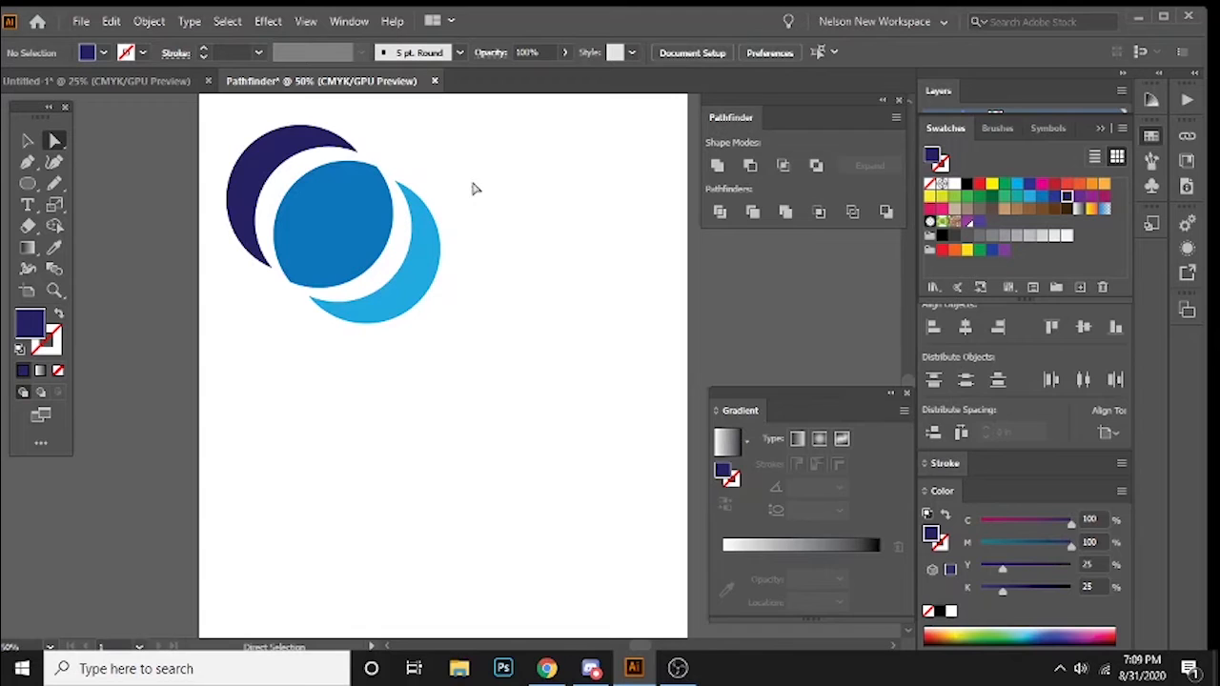
pyautogui.hscroll(2, 512, 218)
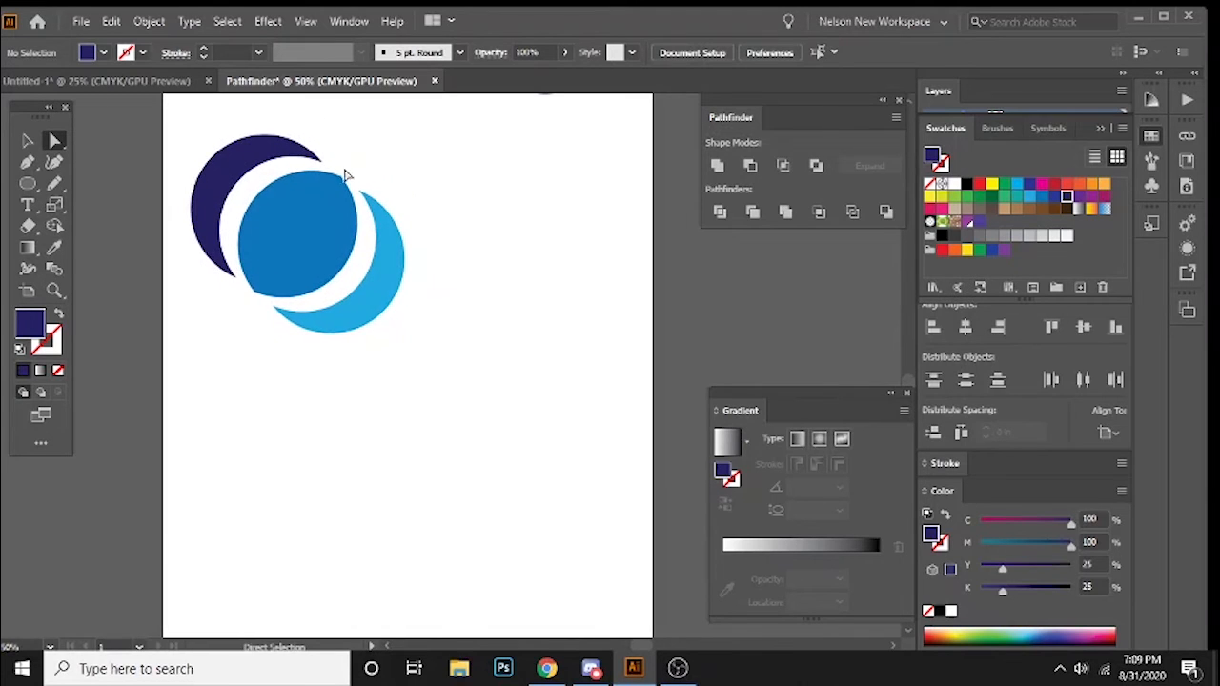
pyautogui.moveTo(27, 184); pyautogui.dragTo(95, 204)
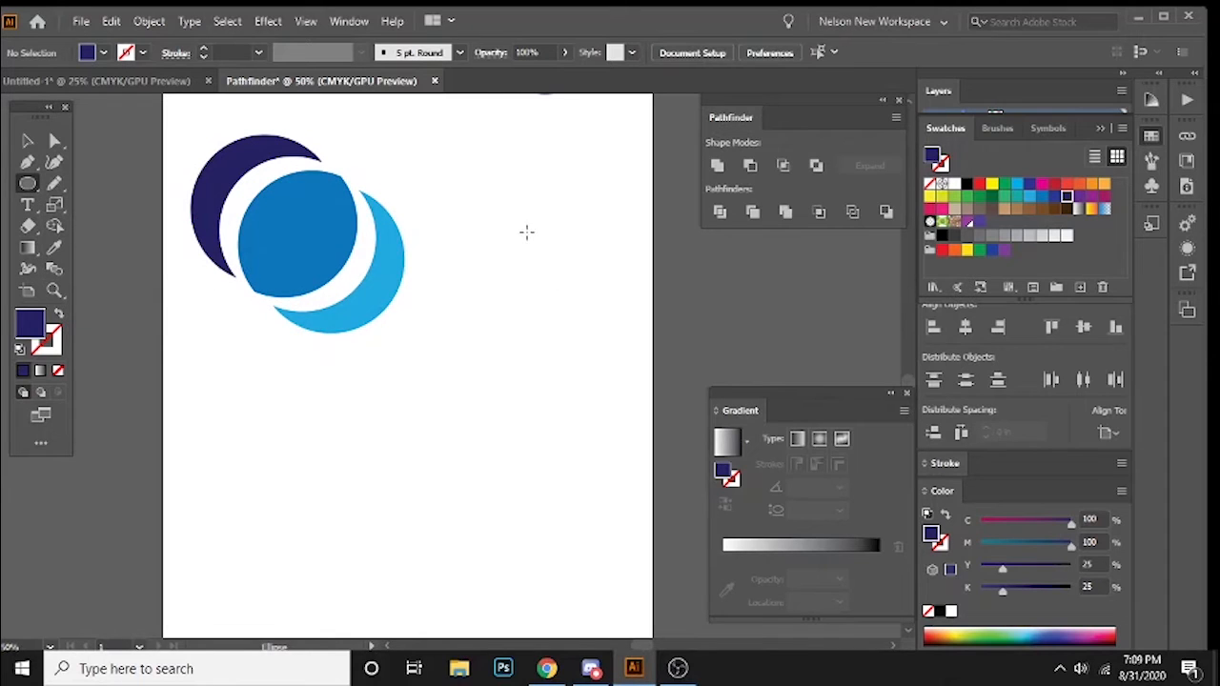
pyautogui.moveTo(494, 227); pyautogui.dragTo(536, 297)
pyautogui.hotkey('ctrl', 'z')
# - Scale the divided circle group down proportionally and shift it slightly to the right
pyautogui.click(28, 140)
pyautogui.moveTo(183, 141); pyautogui.dragTo(398, 345)
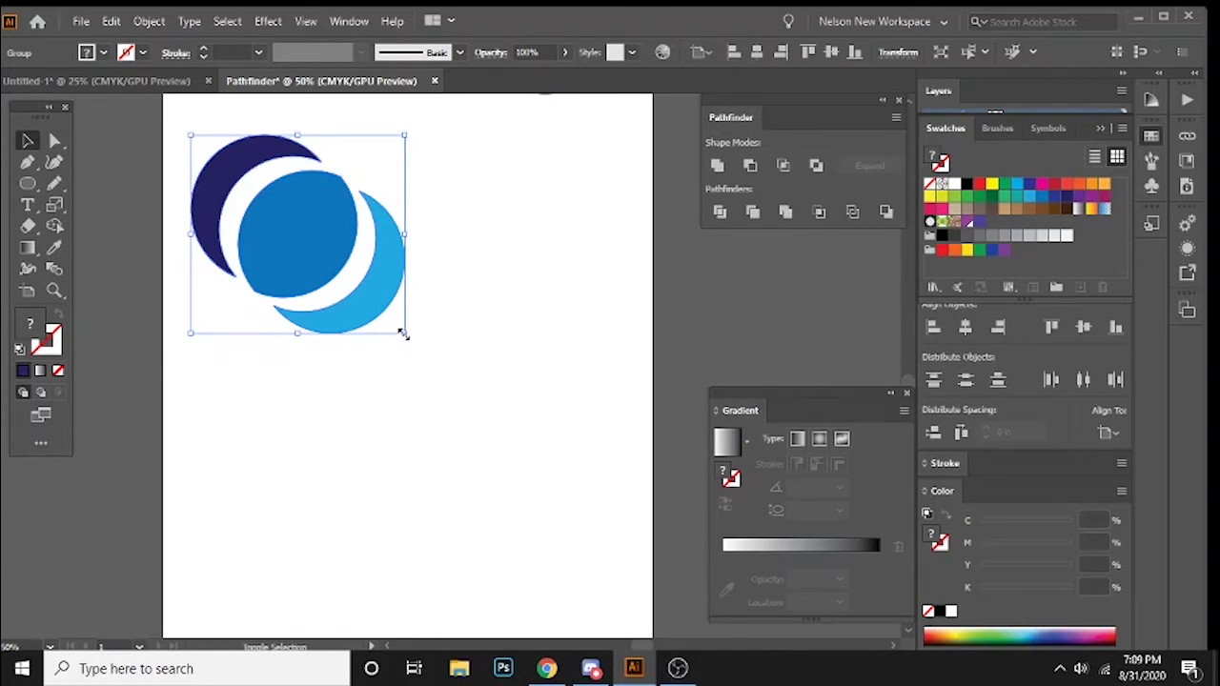
pyautogui.moveTo(212, 120); pyautogui.dragTo(365, 320)
pyautogui.click(493, 455)
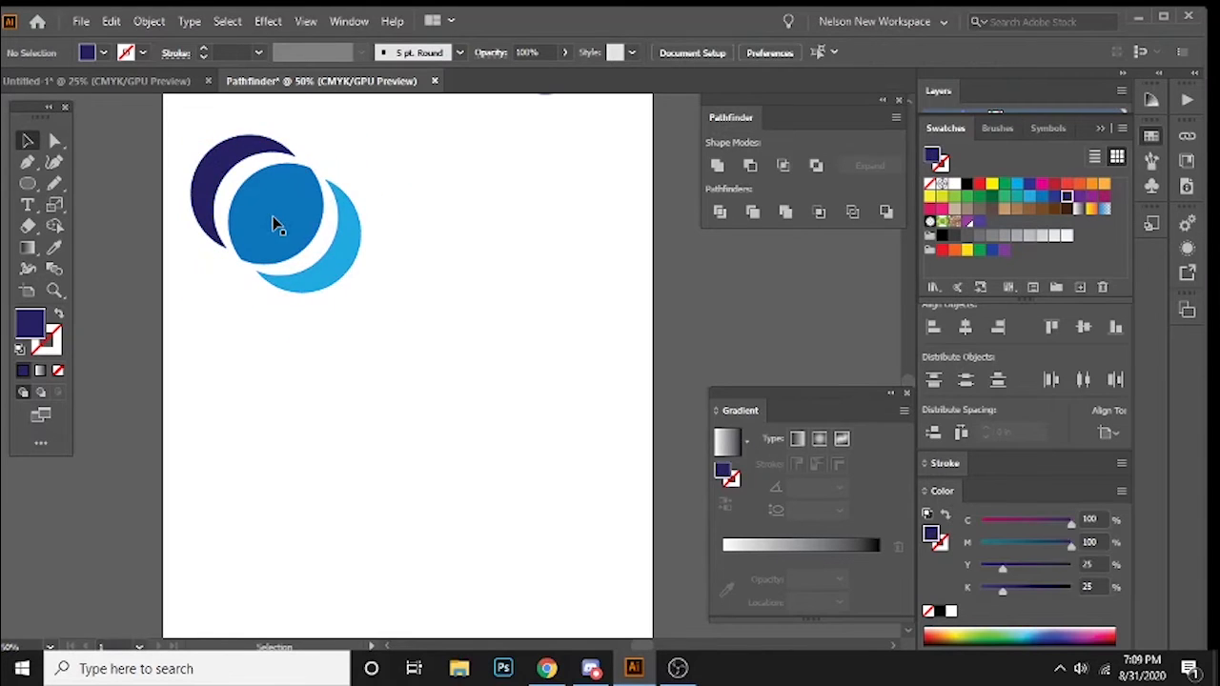
pyautogui.moveTo(273, 218); pyautogui.dragTo(325, 214)
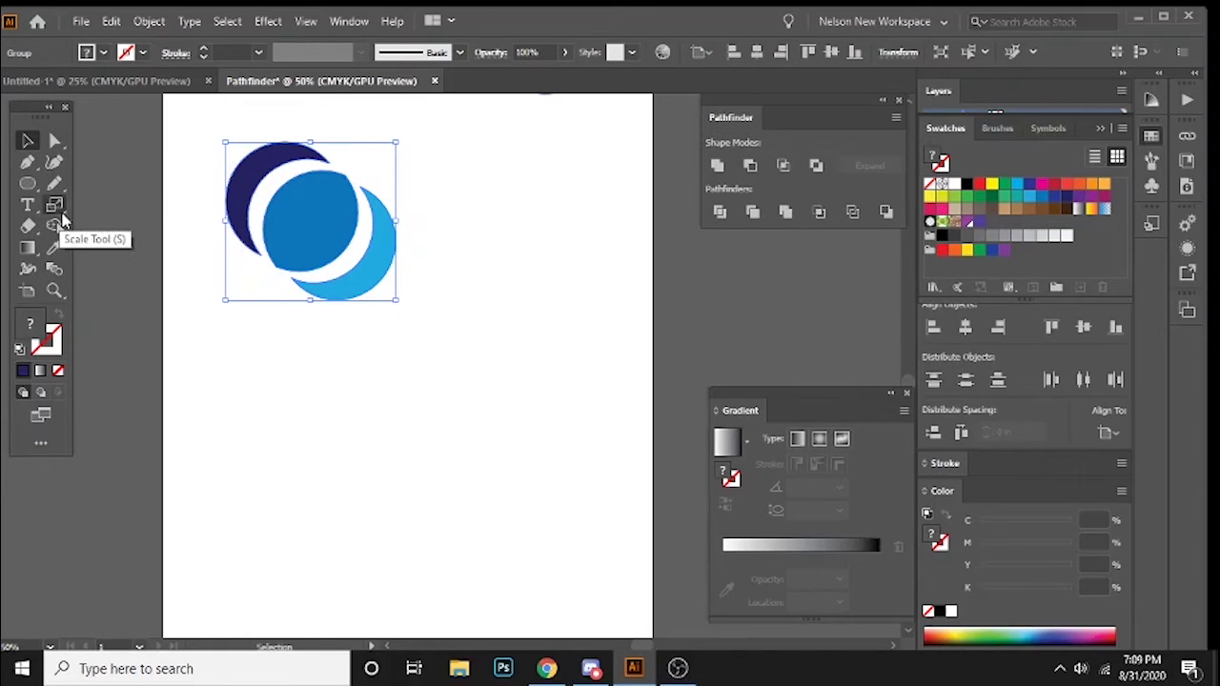
# - Rotate the divided group counterclockwise until its three pieces sit side by side, and move it toward the artboard's upper left
pyautogui.press('r')
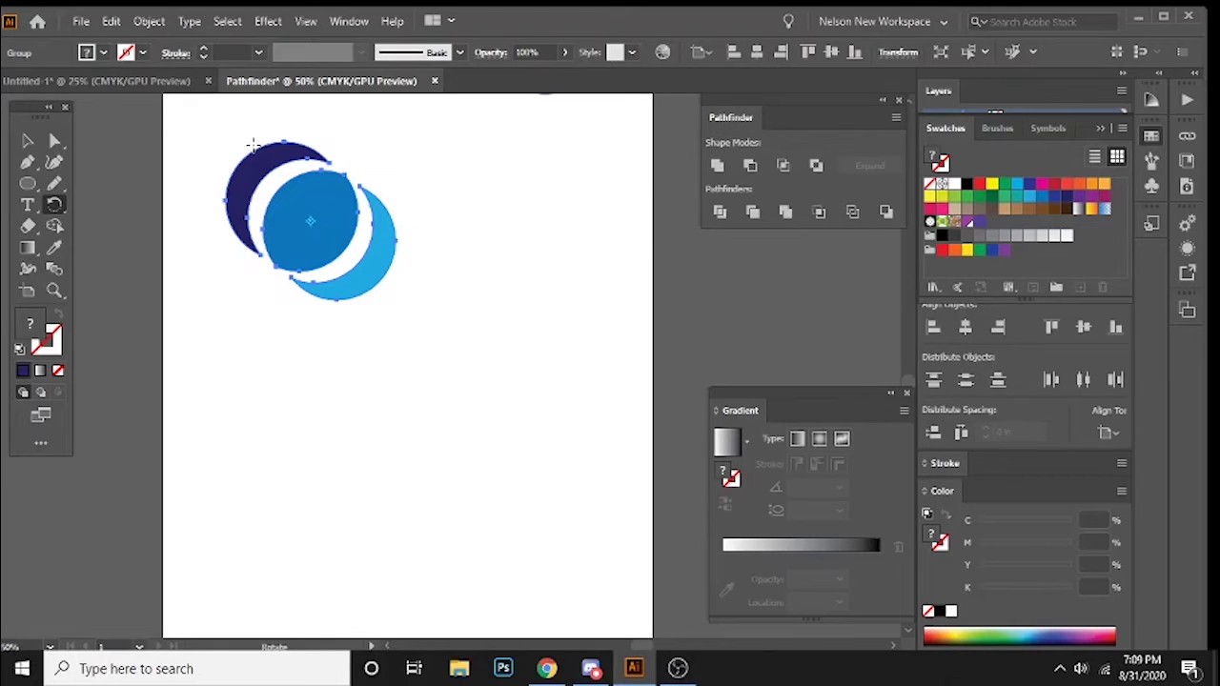
pyautogui.moveTo(252, 144); pyautogui.dragTo(222, 186)
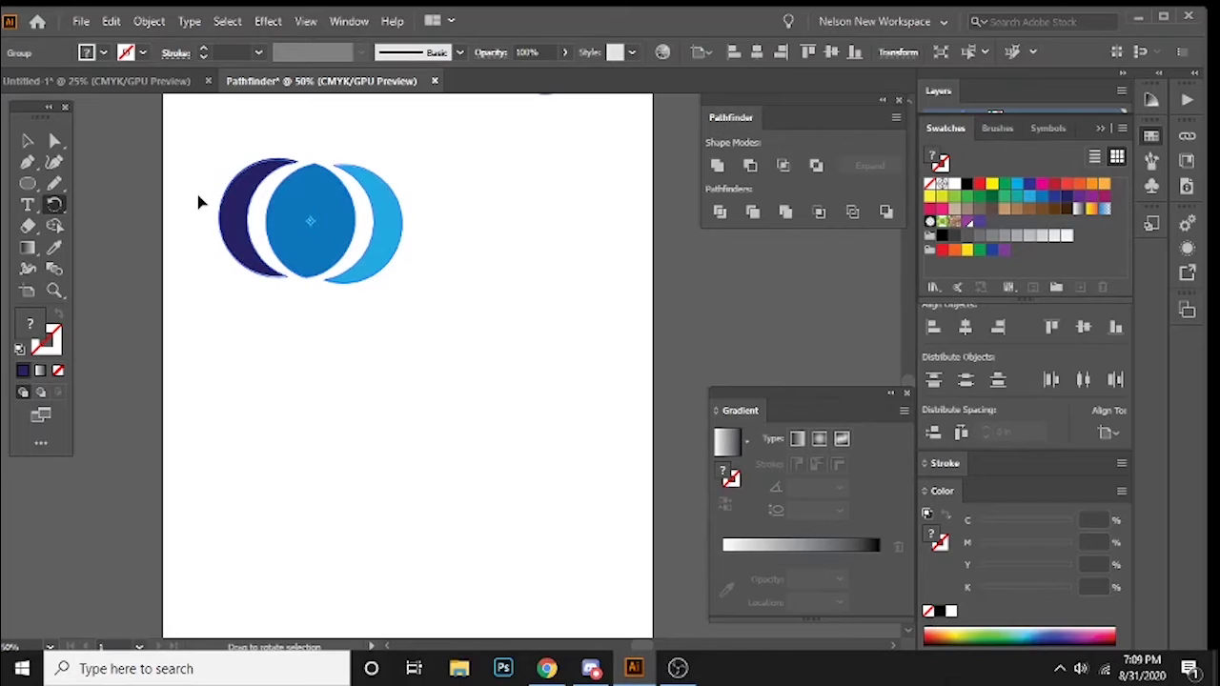
pyautogui.moveTo(190, 216); pyautogui.dragTo(187, 222)
pyautogui.press('v')
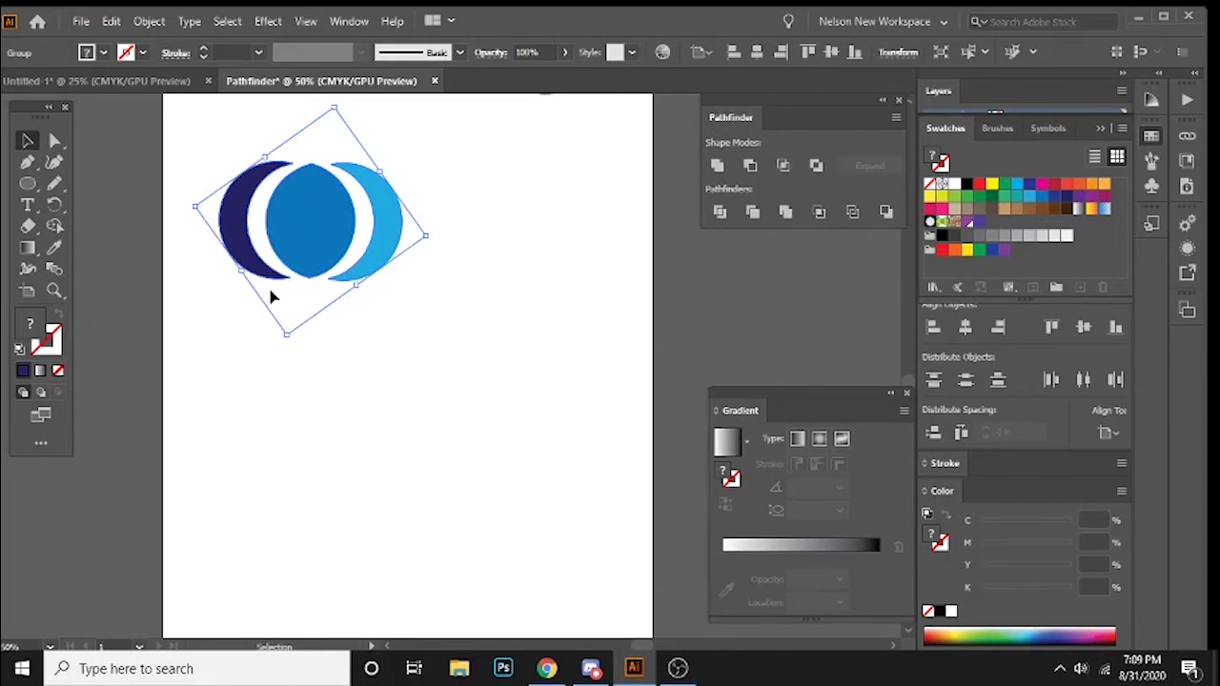
pyautogui.moveTo(321, 253); pyautogui.dragTo(292, 233)
pyautogui.click(525, 359)
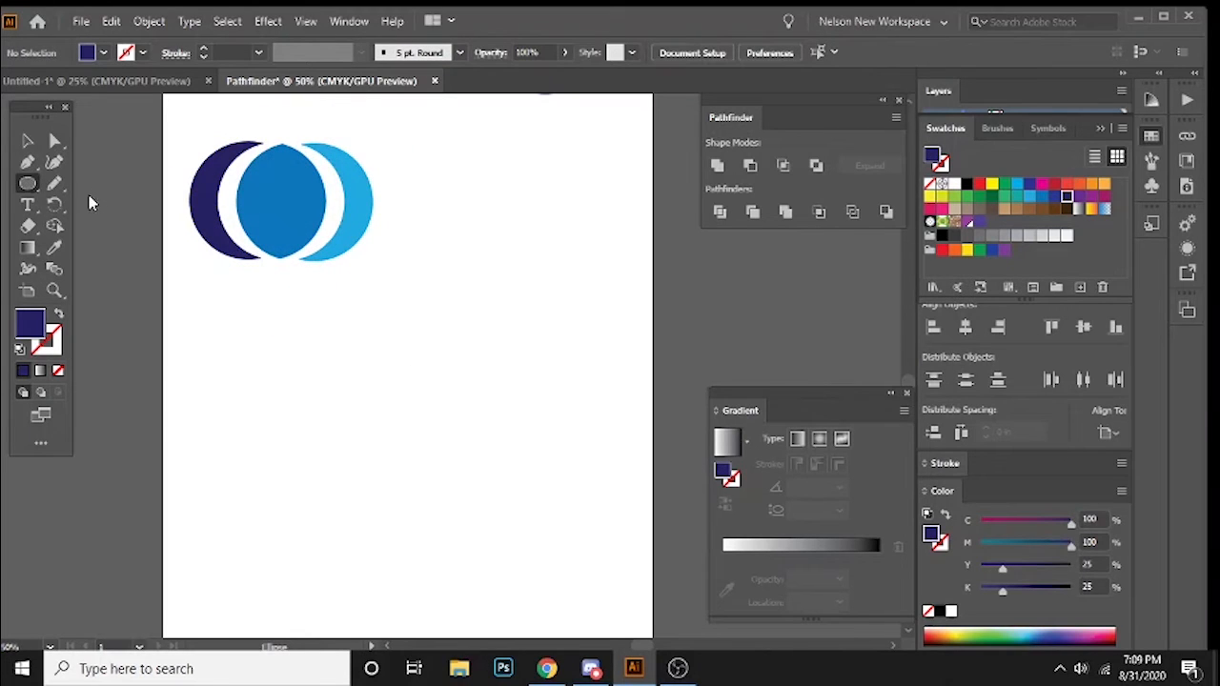
# - Draw a navy circle about 2.76 in wide beside the divided group, duplicate it diagonally overlapping, and fill the copy with C=83.49 M=91.02 purple
pyautogui.moveTo(28, 183); pyautogui.dragTo(88, 205)
pyautogui.moveTo(489, 203); pyautogui.dragTo(558, 264)
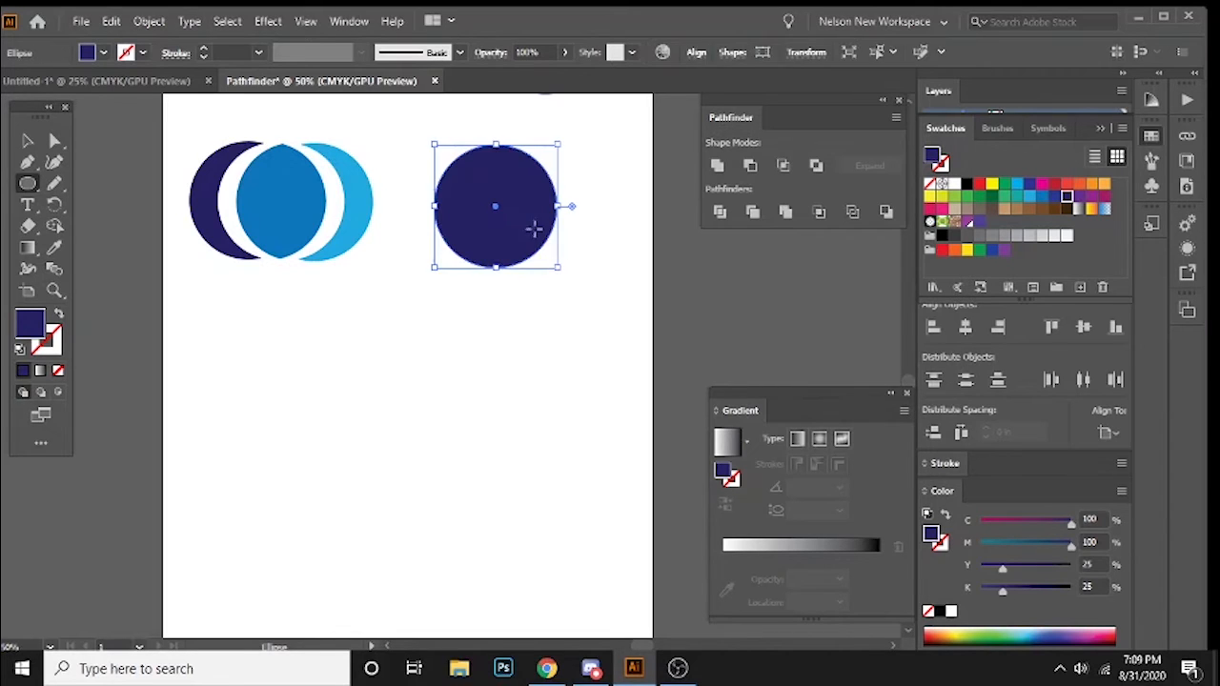
pyautogui.press('v')
pyautogui.moveTo(510, 221); pyautogui.dragTo(560, 259)
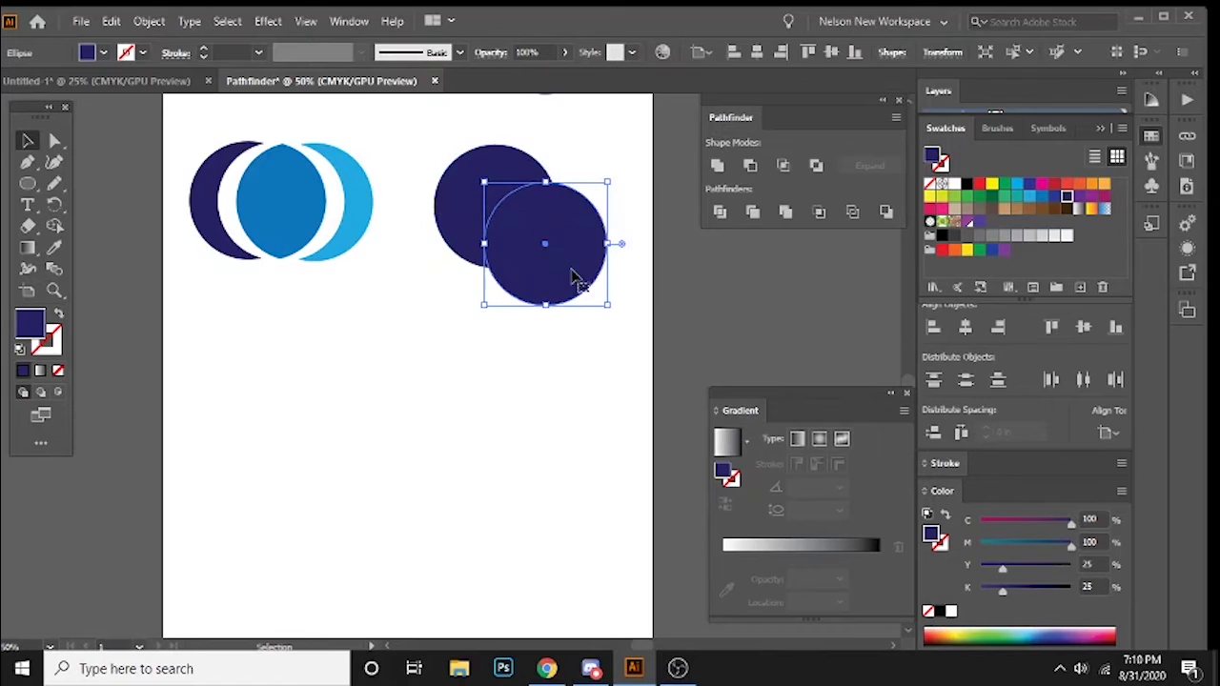
pyautogui.click(979, 221)
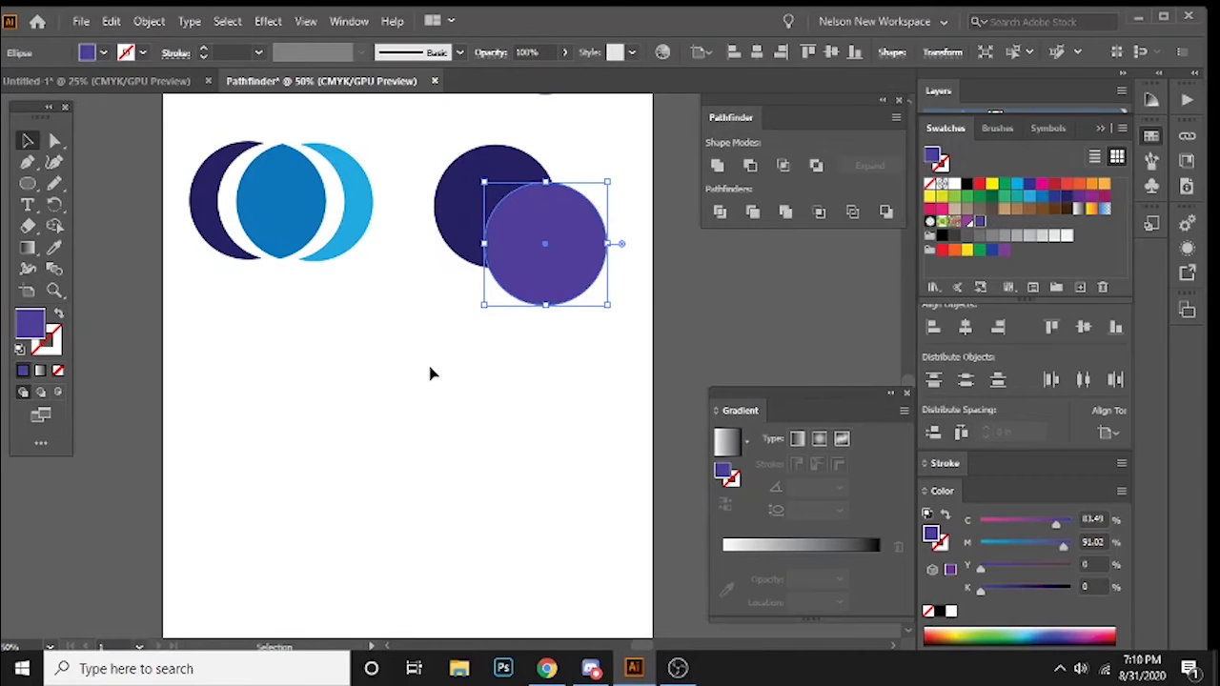
pyautogui.click(431, 370)
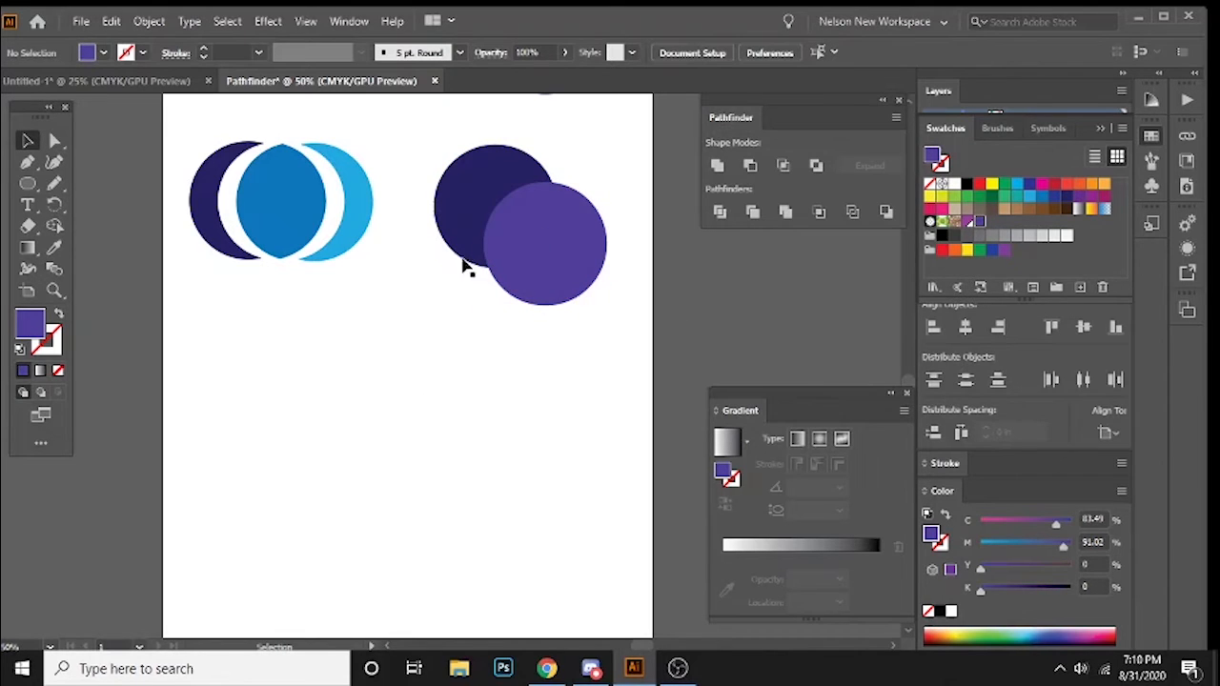
# - Apply the Pathfinder Trim operation to the overlapping navy and purple circles
pyautogui.moveTo(426, 136); pyautogui.dragTo(633, 271)
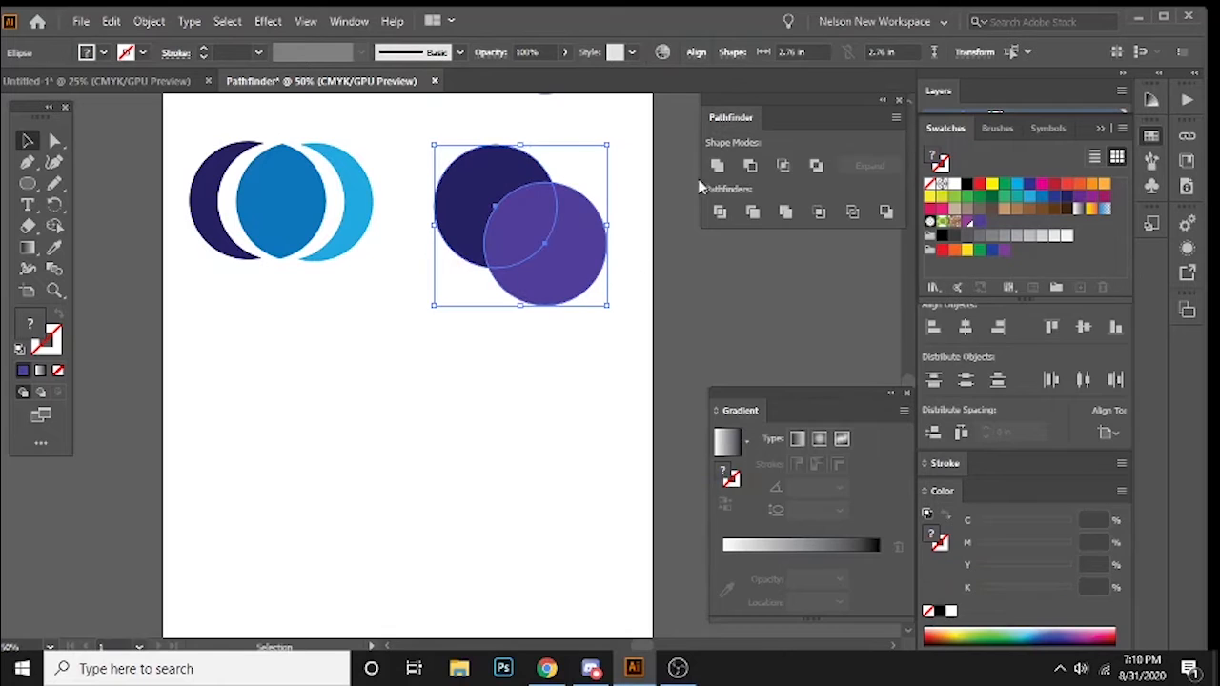
pyautogui.click(753, 213)
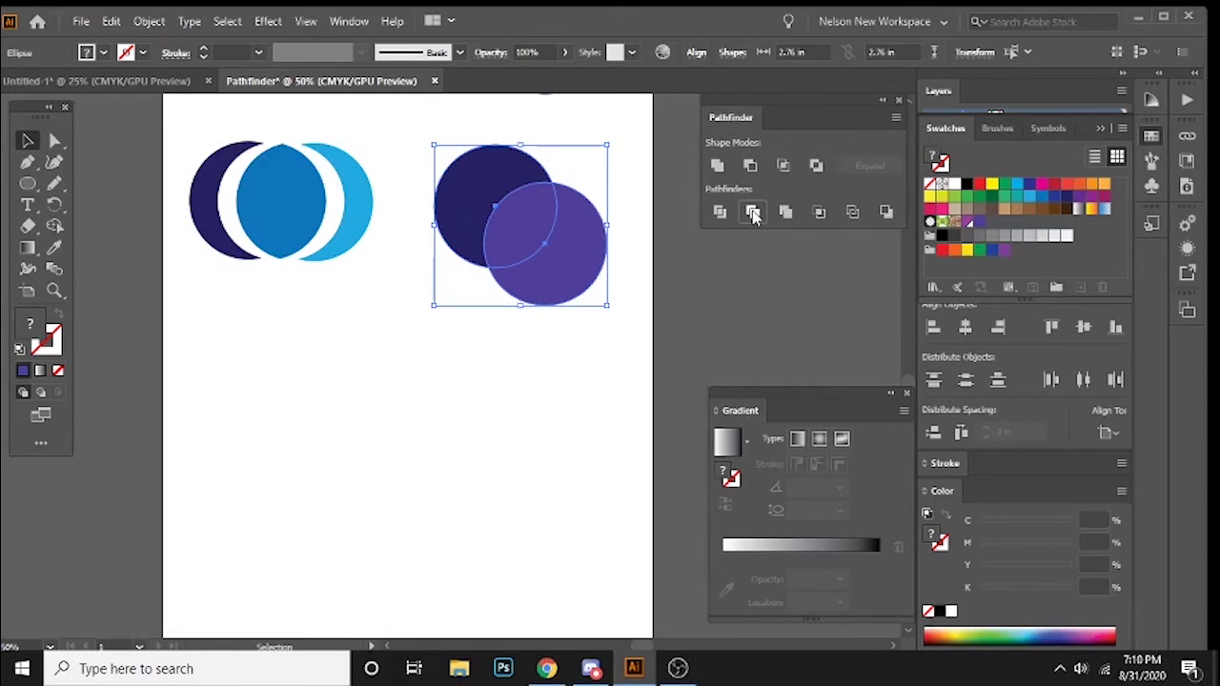
pyautogui.click(489, 387)
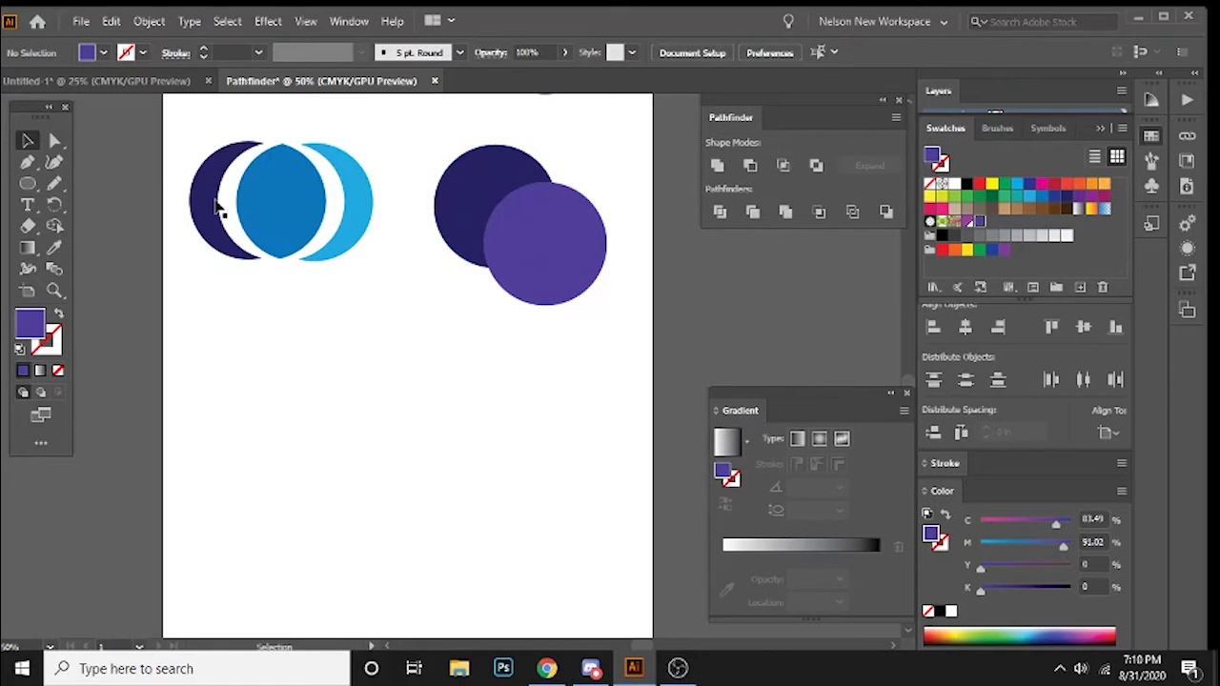
# - Pull the trimmed pieces apart by moving the purple circle down to the right and the navy crescent slightly up to the left
pyautogui.click(548, 247)
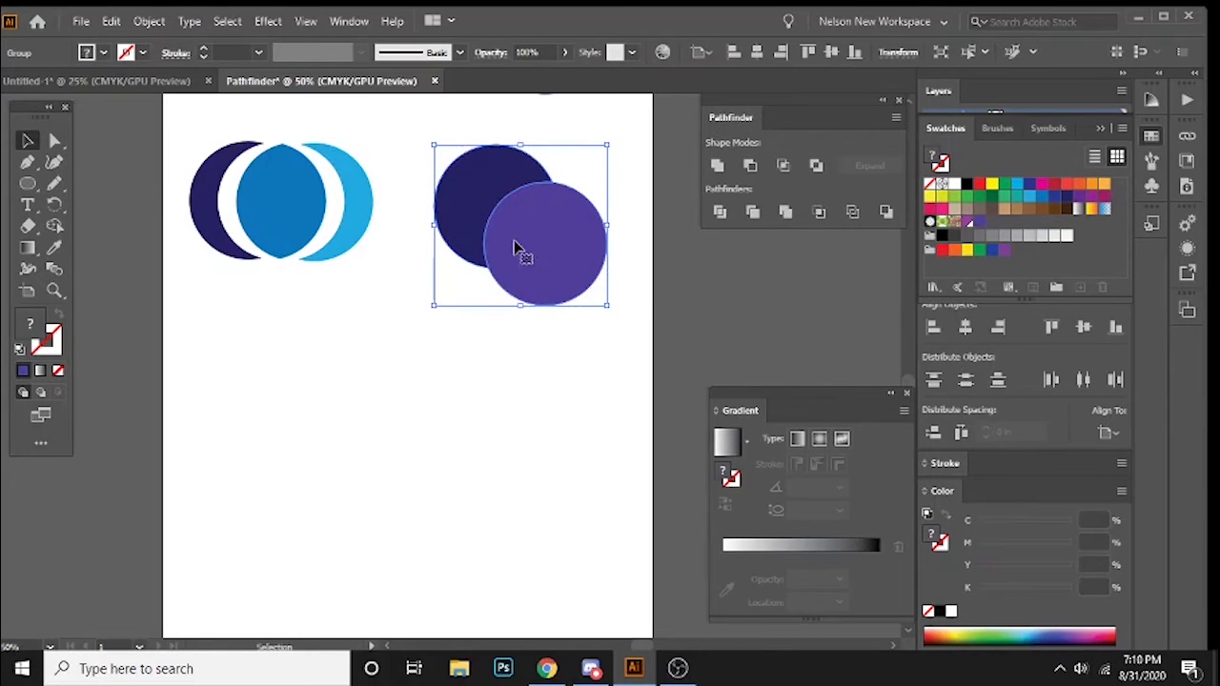
pyautogui.click(55, 140)
pyautogui.click(435, 353)
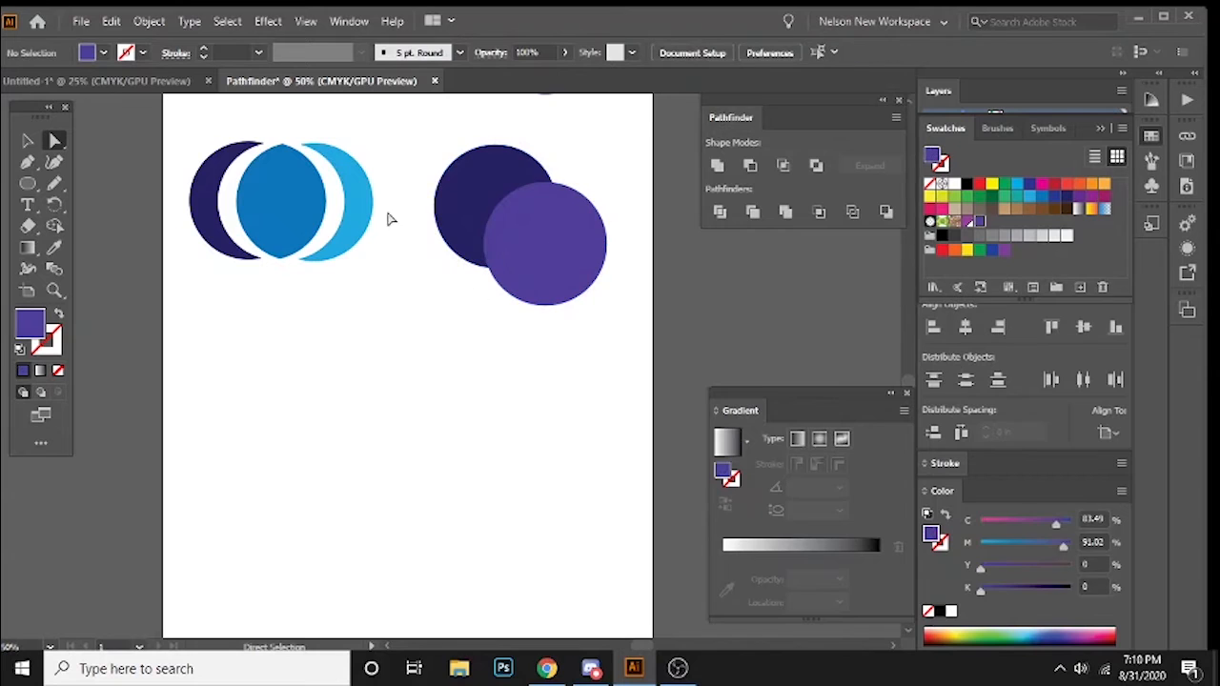
pyautogui.moveTo(566, 232); pyautogui.dragTo(577, 253)
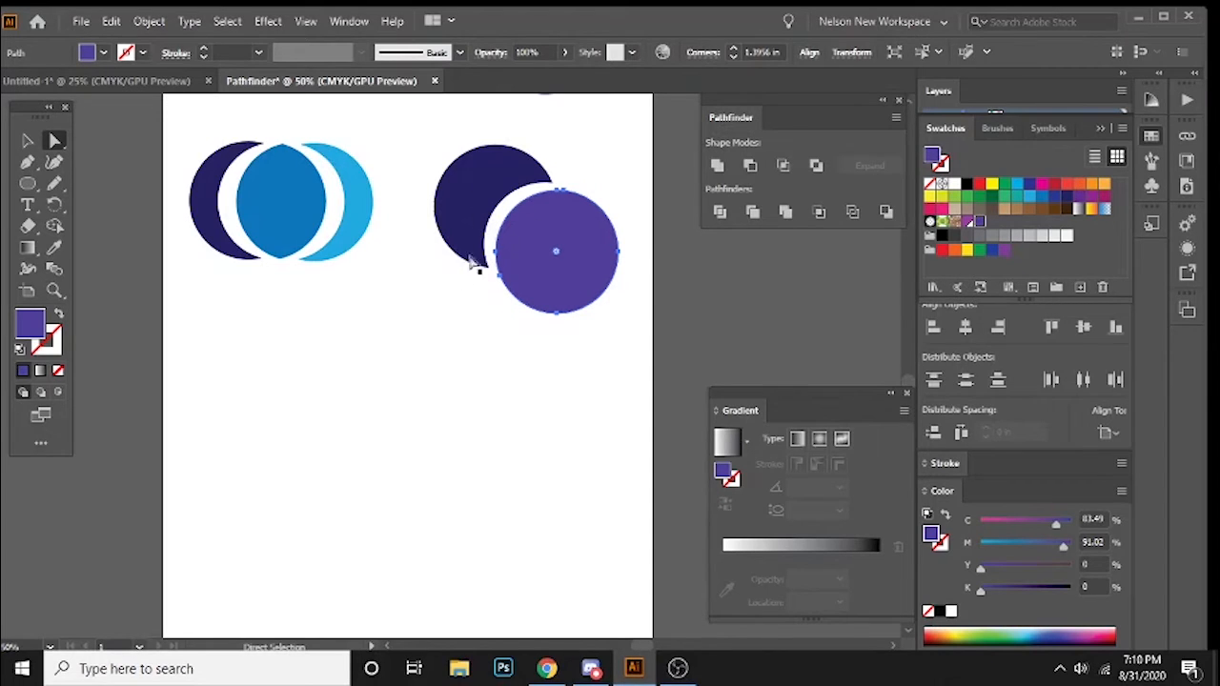
pyautogui.click(424, 322)
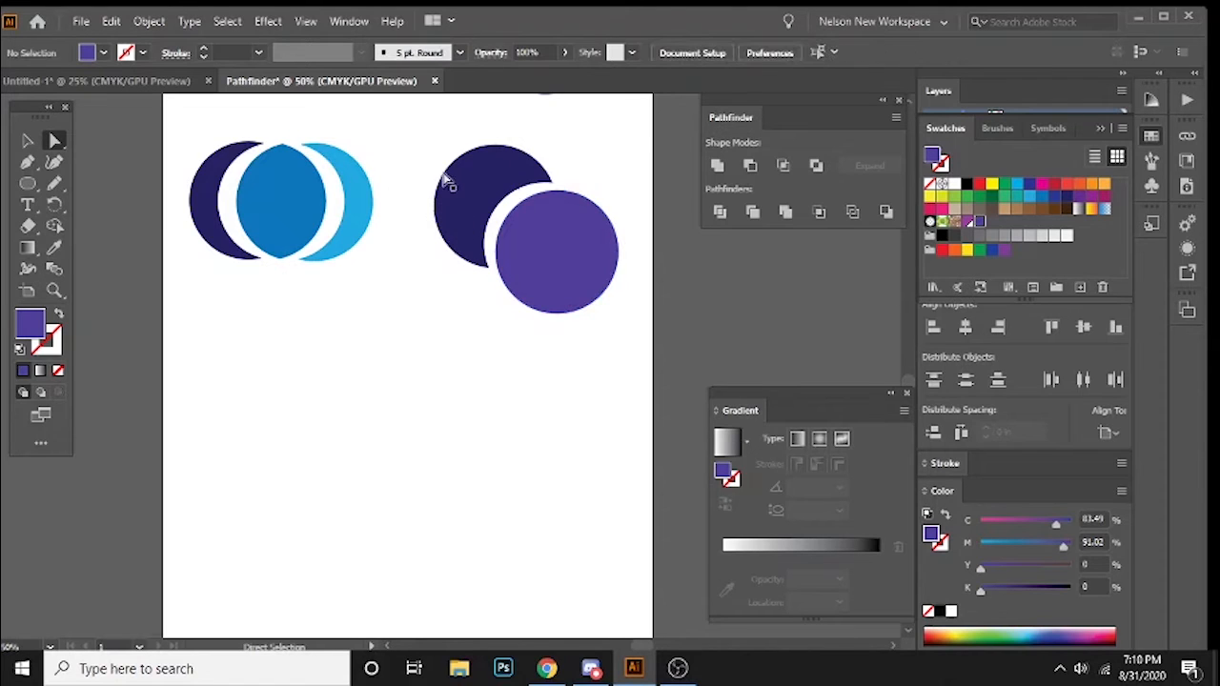
pyautogui.moveTo(467, 183); pyautogui.dragTo(460, 182)
pyautogui.click(521, 406)
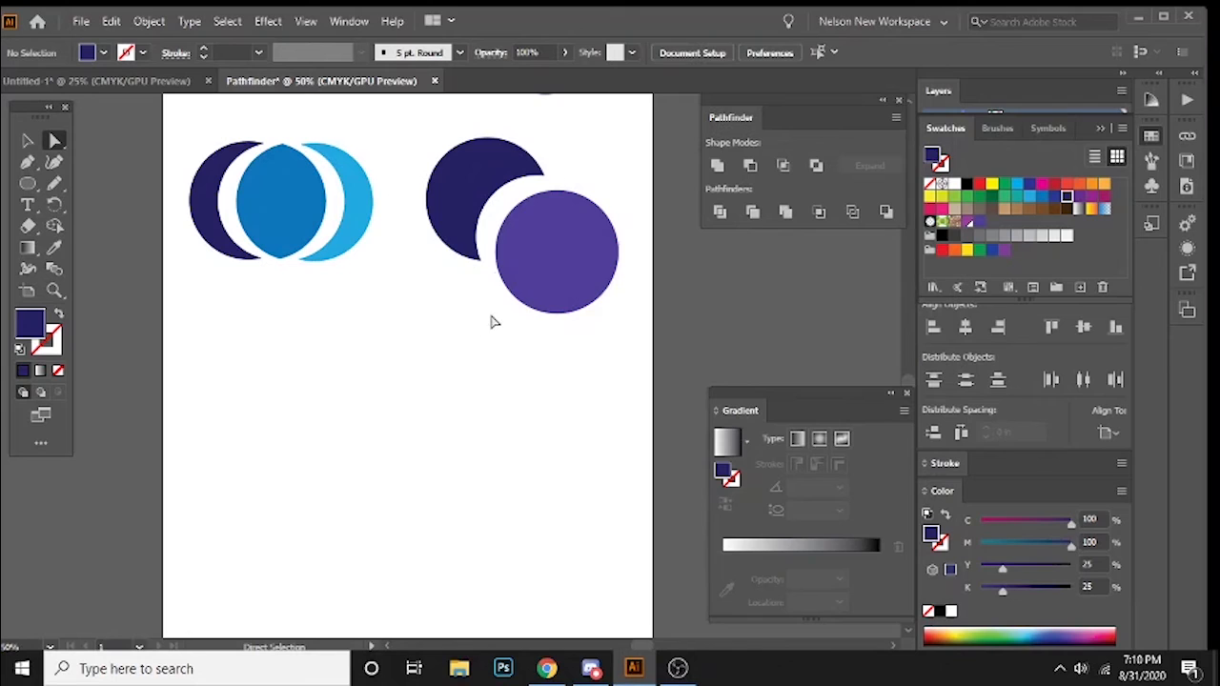
# - Delete the trimmed purple circle and move the remaining navy crescent toward the artboard's right side
pyautogui.click(551, 264)
pyautogui.press('Delete')
pyautogui.moveTo(451, 182); pyautogui.dragTo(520, 195)
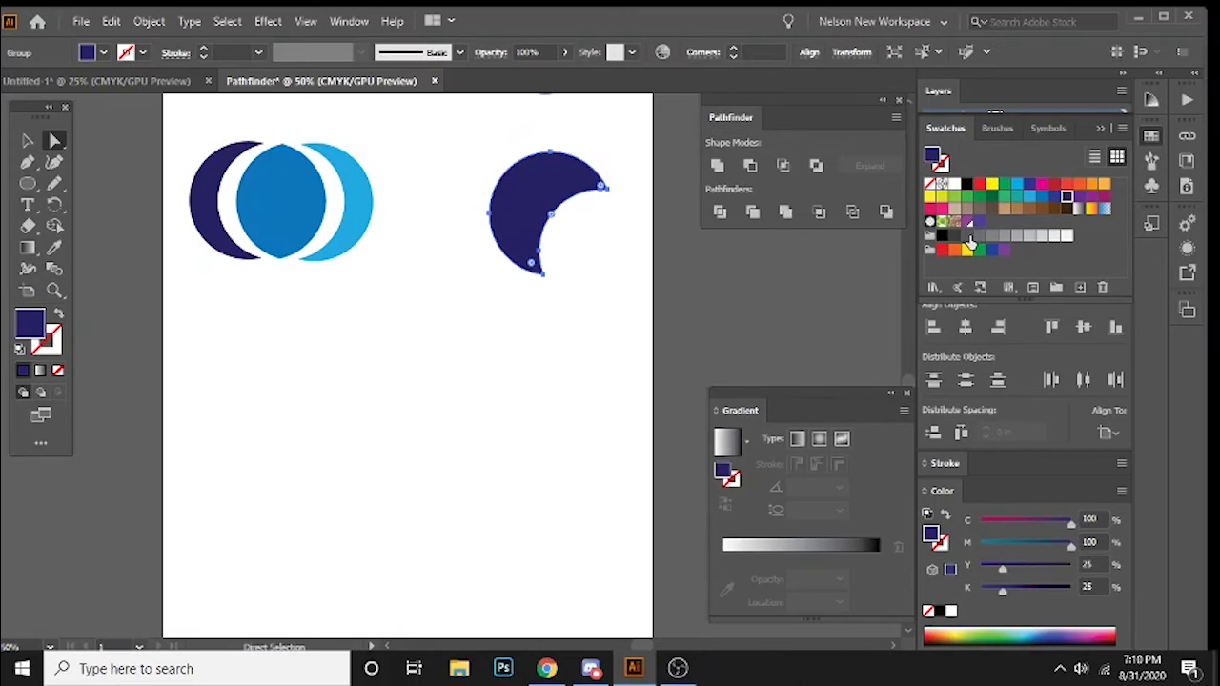
# - Recolor the navy crescent with a yellow-green fill of C=39.54 M=12.62 Y=87.52 K=0.02
pyautogui.doubleClick(28, 325)
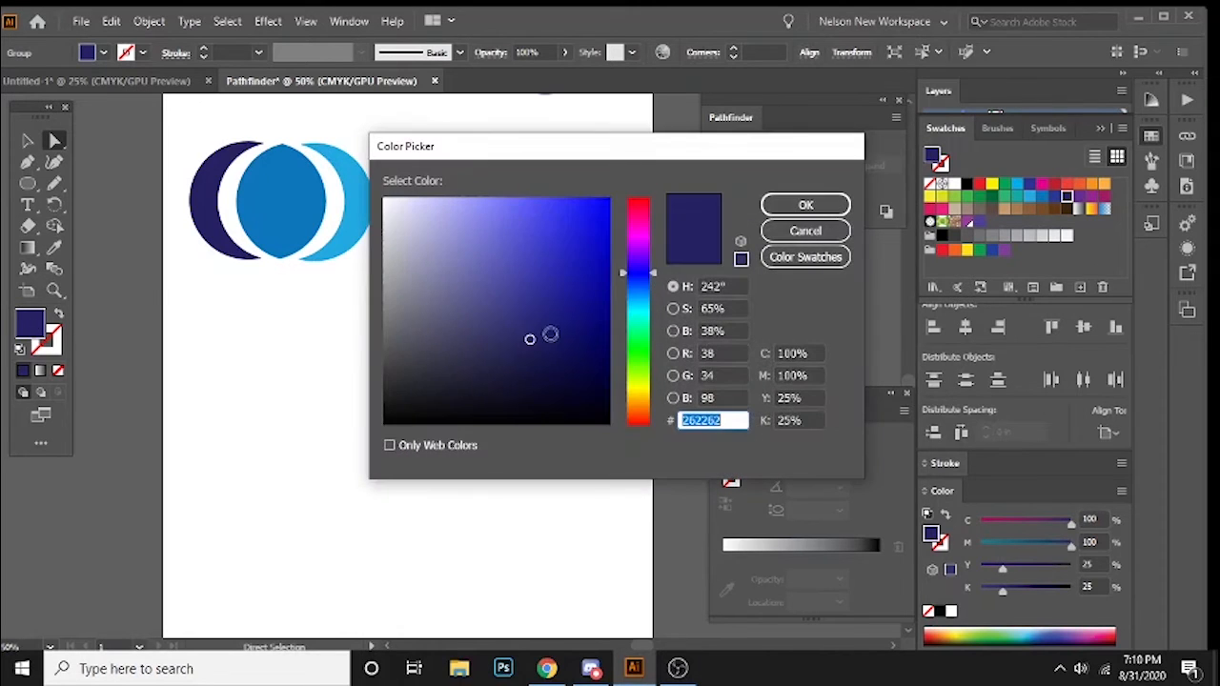
pyautogui.click(641, 381)
pyautogui.click(519, 269)
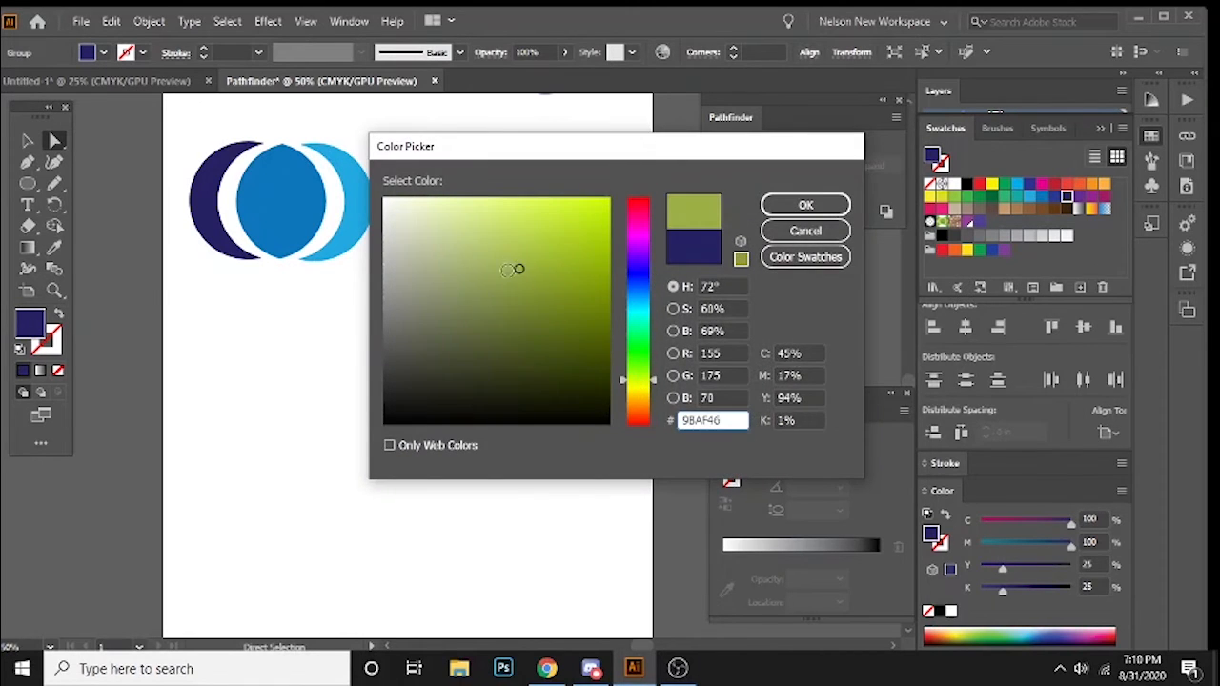
pyautogui.click(510, 259)
pyautogui.press('Return')
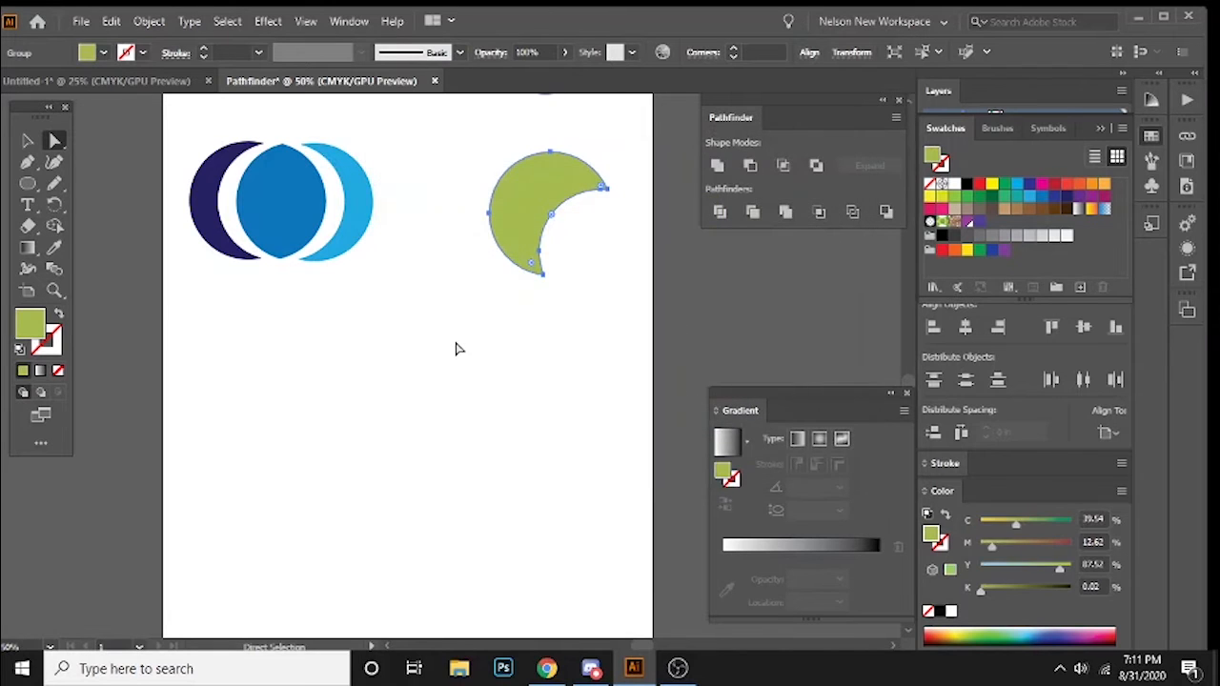
pyautogui.click(456, 345)
pyautogui.press('v')
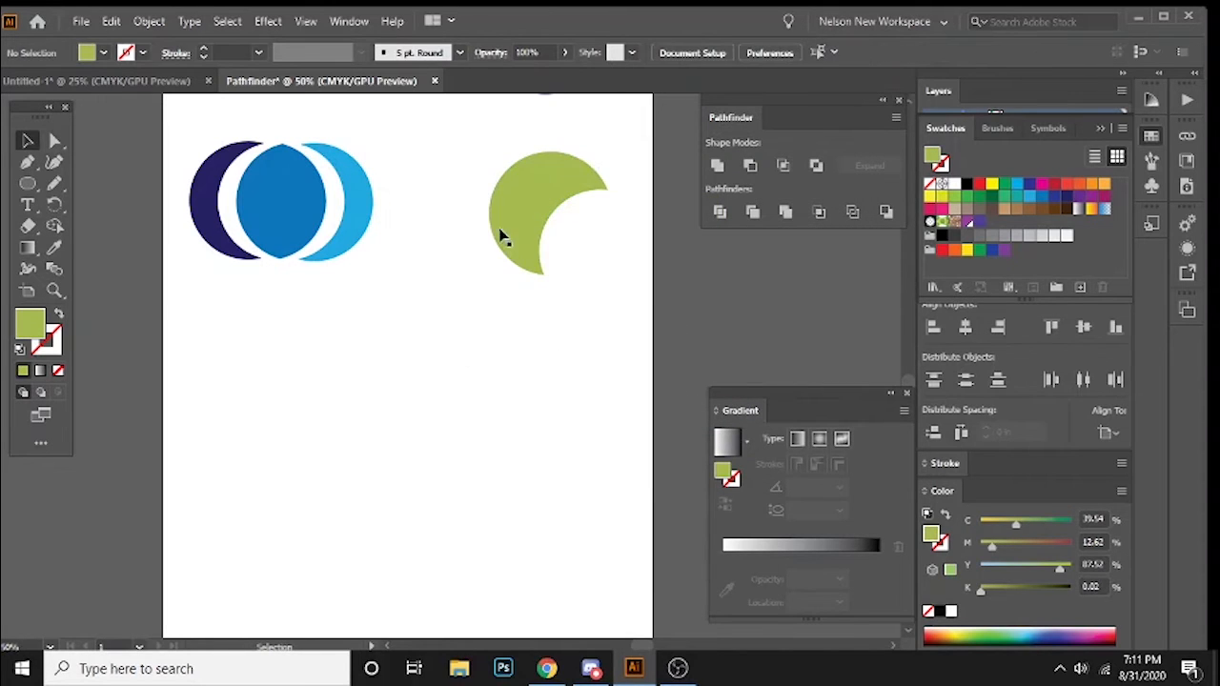
# - Draw a circle about 2.36 in wide below the divided group and fill it with C=46 M=89 Y=0 K=0 magenta
pyautogui.scroll(-1, 300, 333)
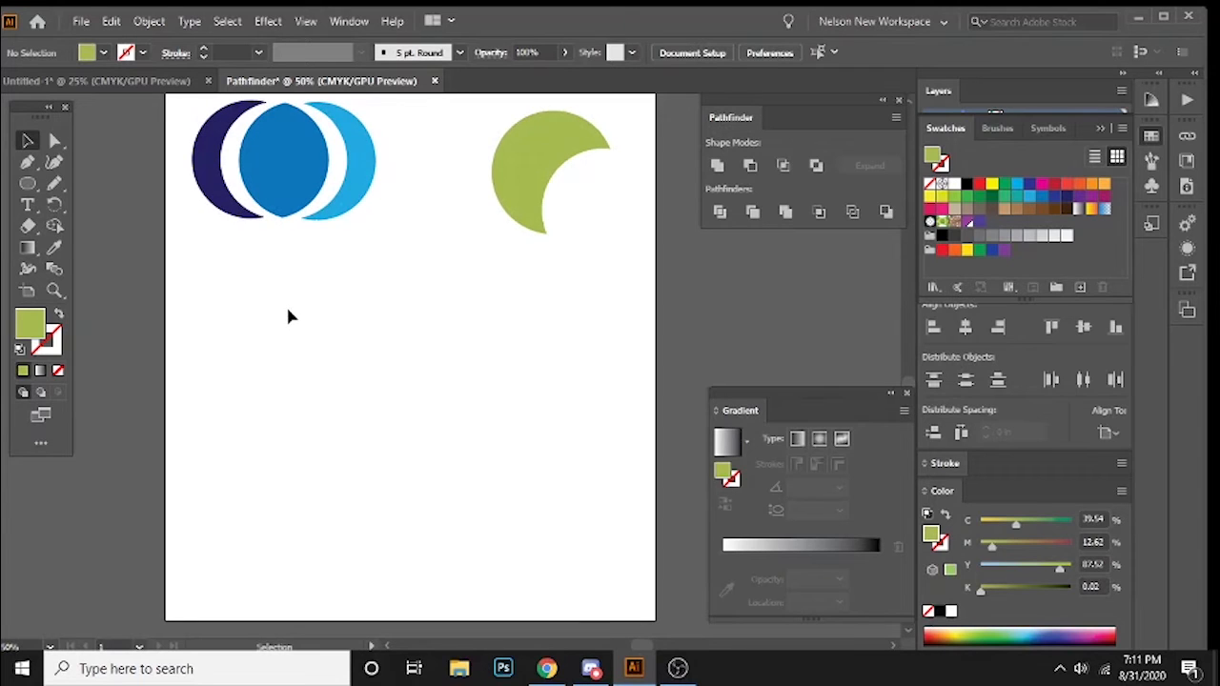
pyautogui.moveTo(28, 183); pyautogui.dragTo(120, 207)
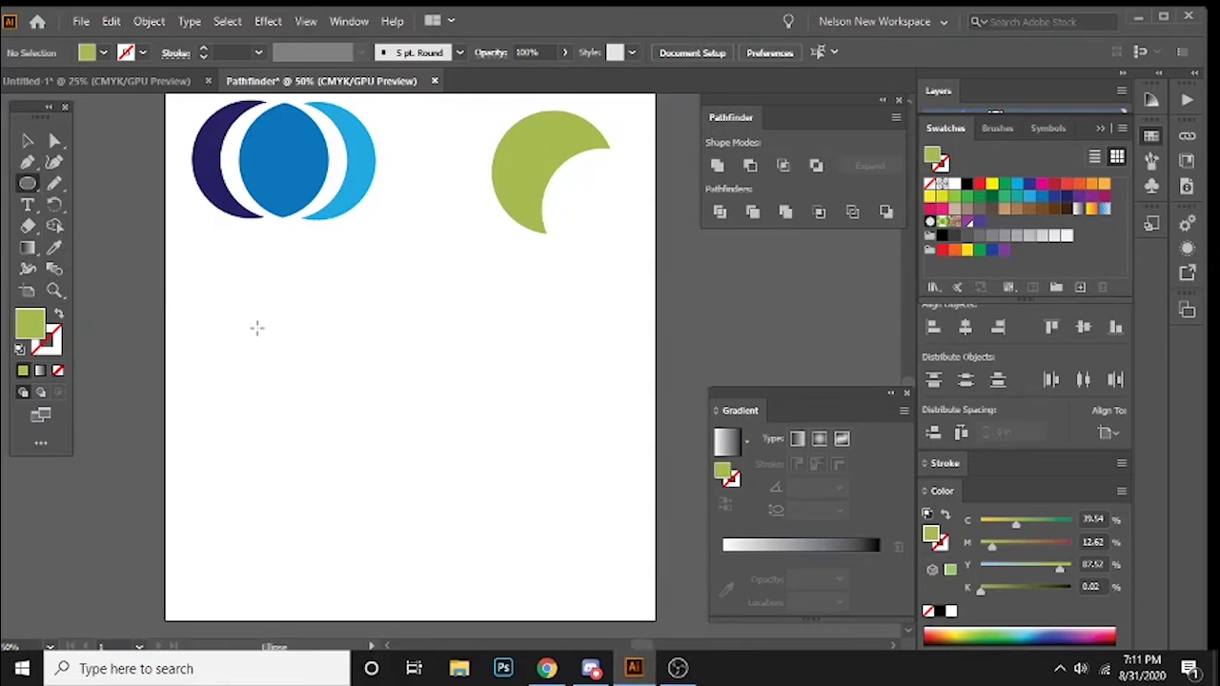
pyautogui.moveTo(252, 323); pyautogui.dragTo(306, 375)
pyautogui.click(969, 222)
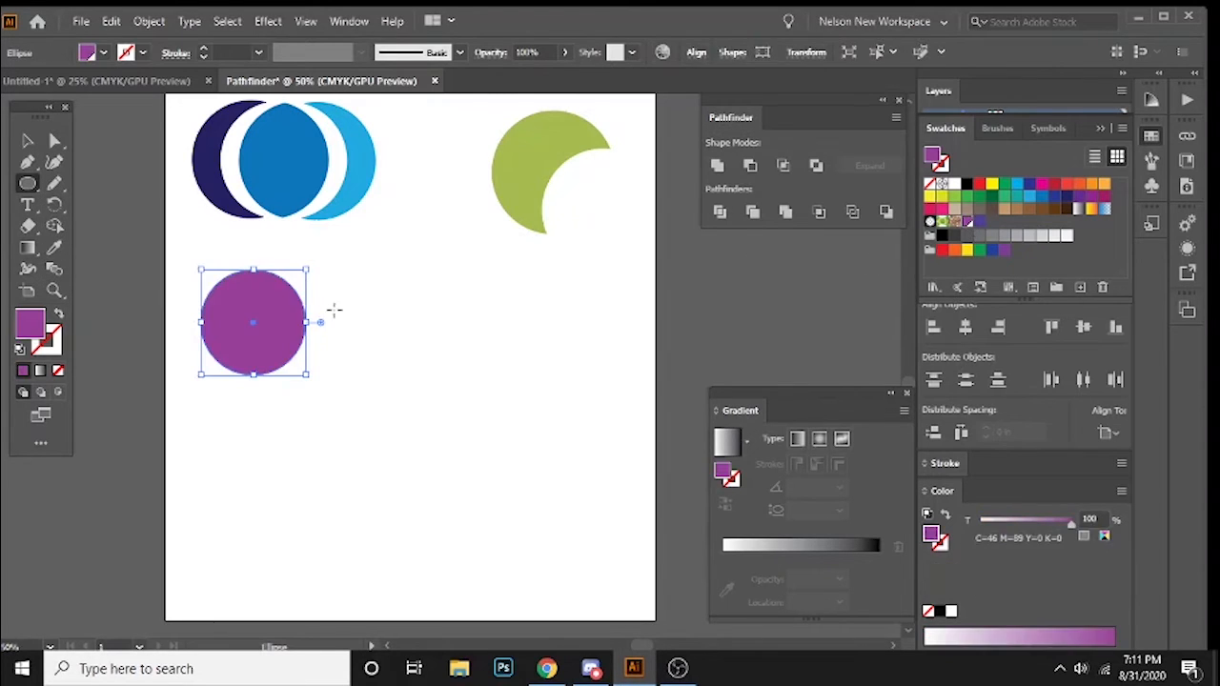
# - Duplicate the magenta circle diagonally so the two overlap, and fill the copy with C=83.49 M=91.02 purple
pyautogui.press('v')
pyautogui.moveTo(250, 330); pyautogui.dragTo(291, 361)
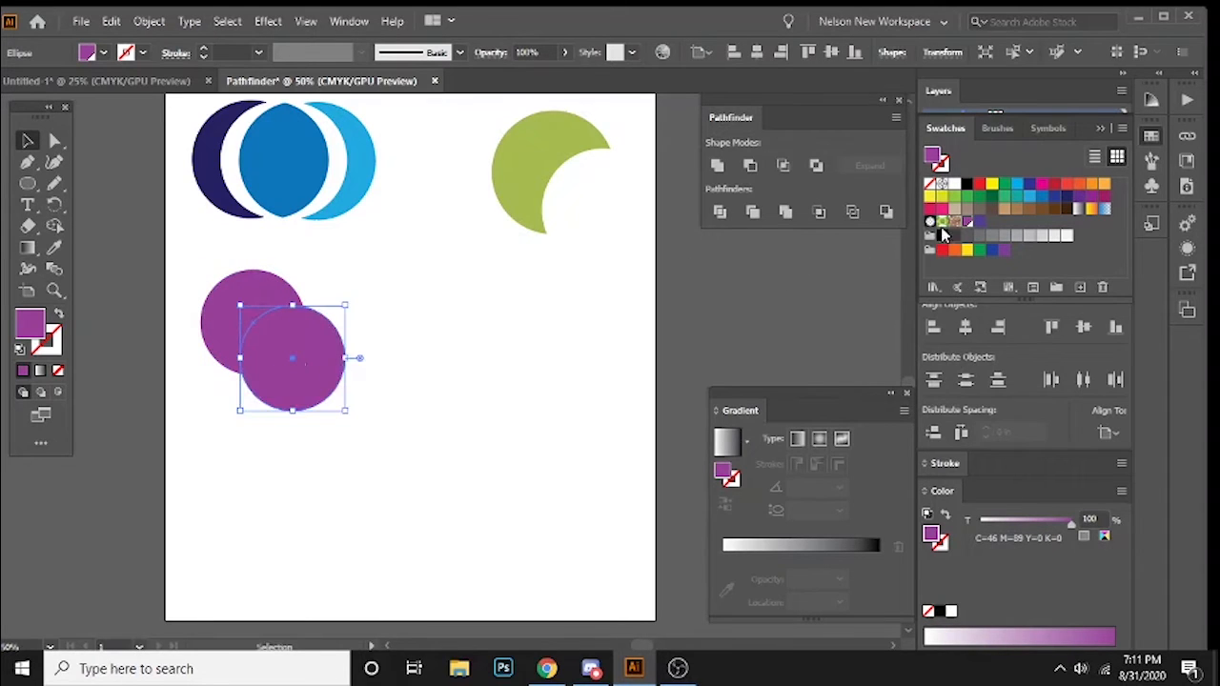
pyautogui.click(981, 222)
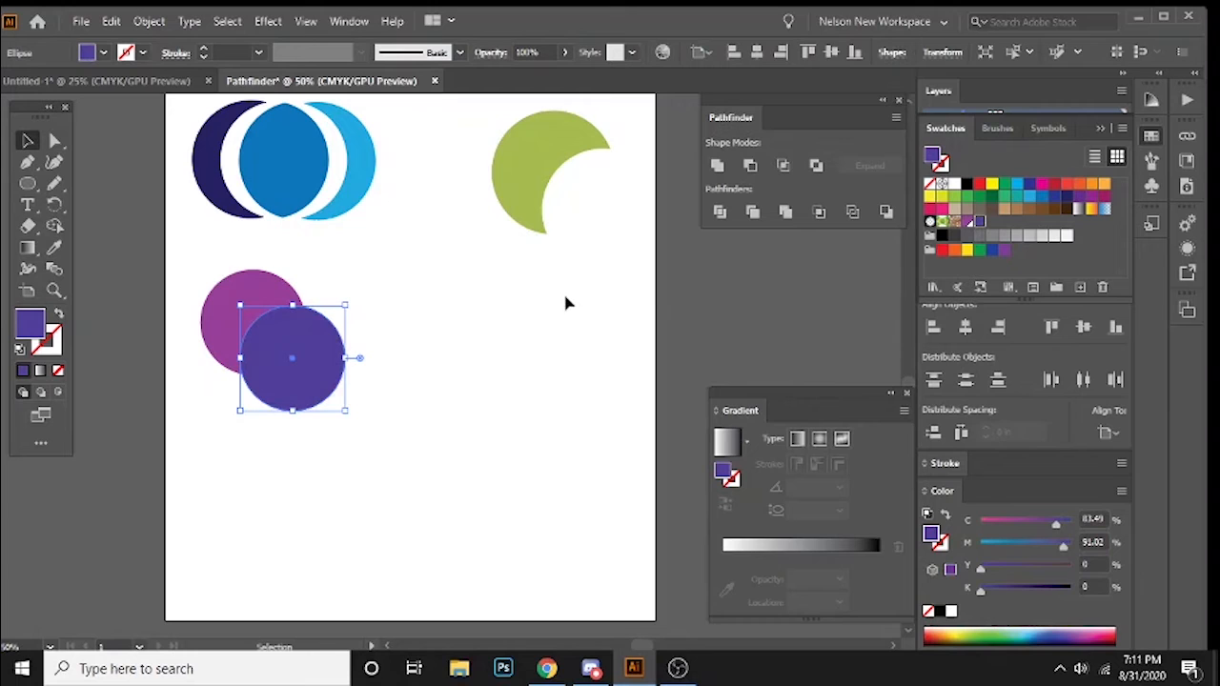
pyautogui.click(534, 314)
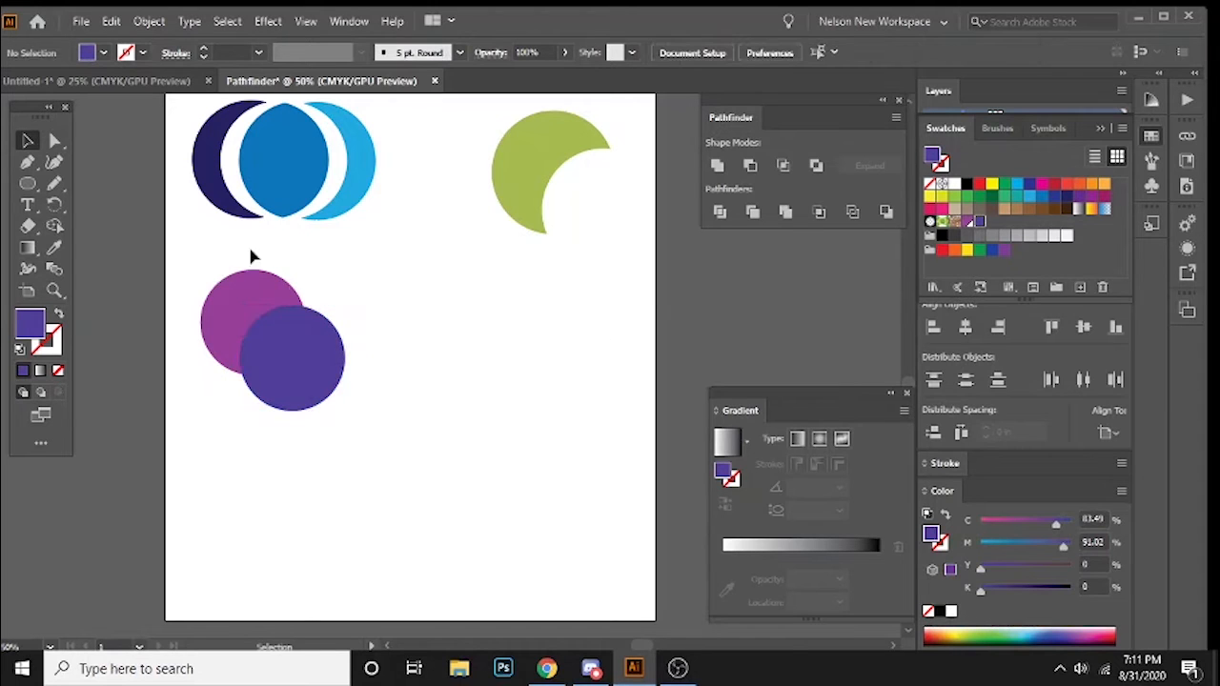
# - Apply the Pathfinder Merge operation to the overlapping magenta and purple circles and shift the merged group around slightly
pyautogui.moveTo(381, 288); pyautogui.dragTo(229, 387)
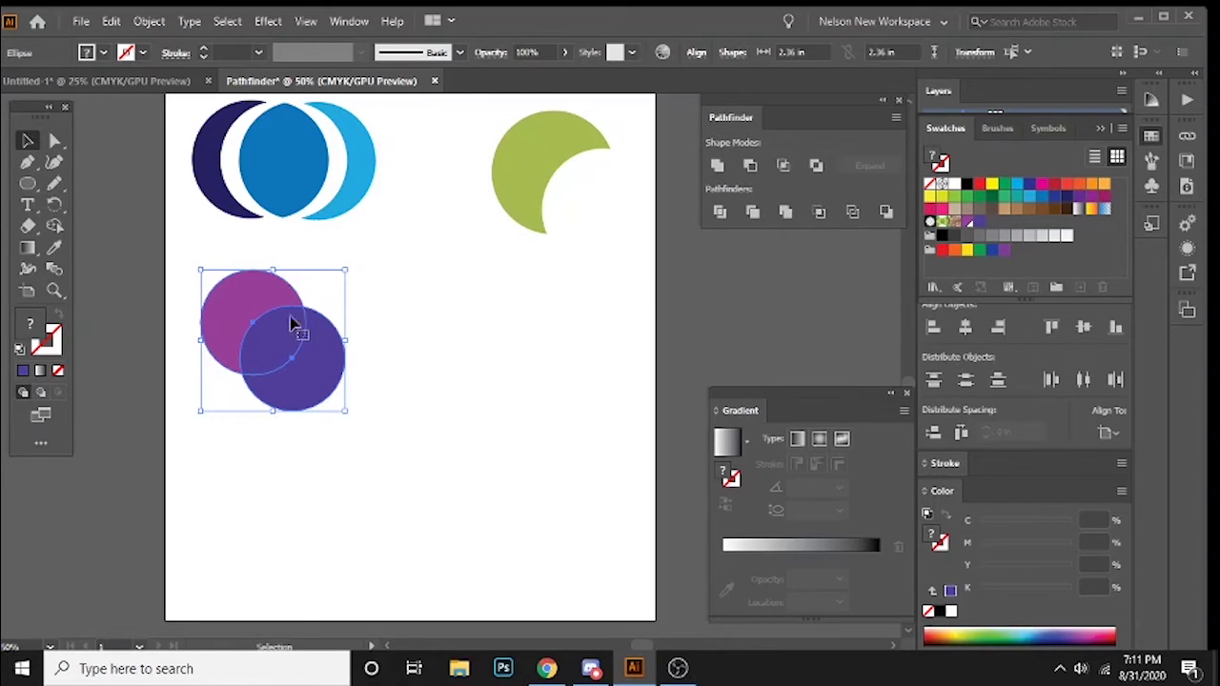
pyautogui.click(783, 212)
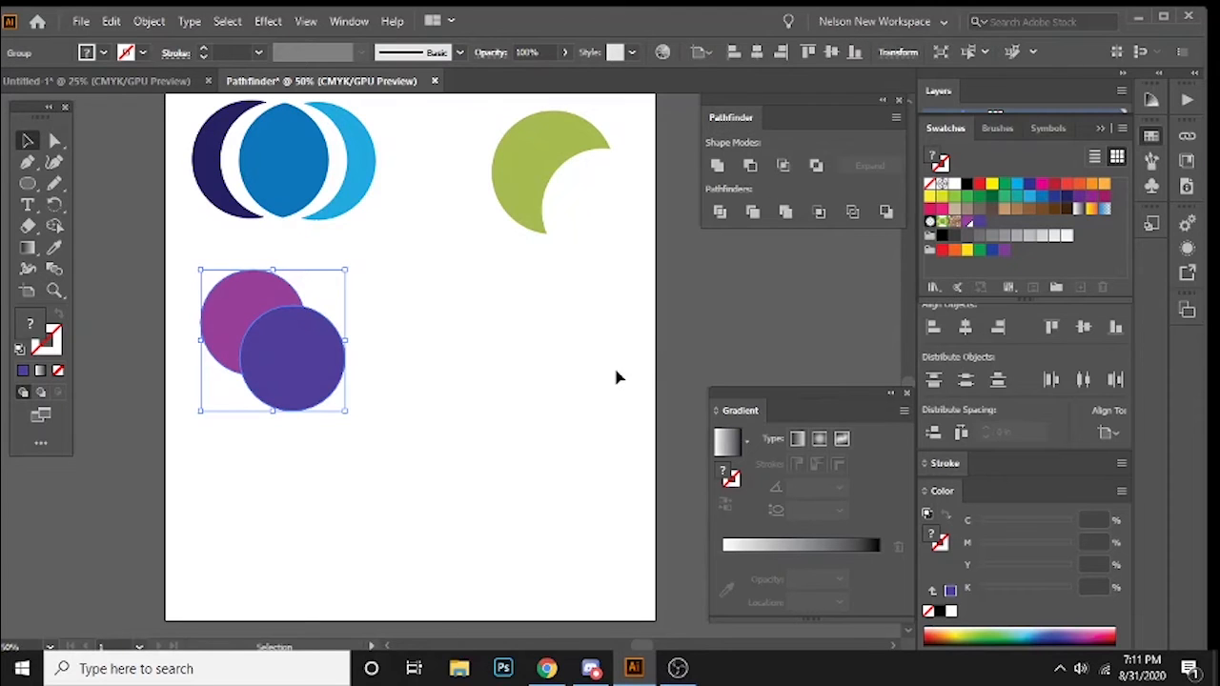
pyautogui.click(563, 359)
pyautogui.moveTo(280, 349); pyautogui.dragTo(308, 361)
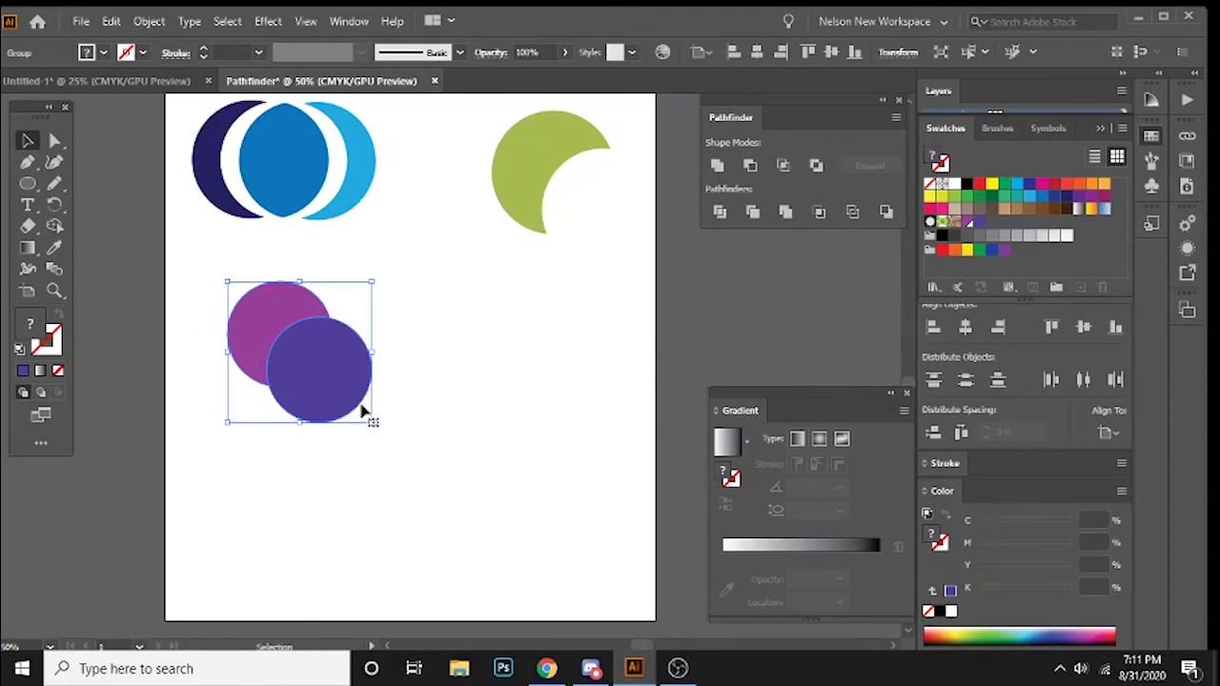
pyautogui.moveTo(362, 410)
pyautogui.mouseDown()
pyautogui.moveTo(308, 375)
pyautogui.moveTo(344, 401)
pyautogui.mouseUp()
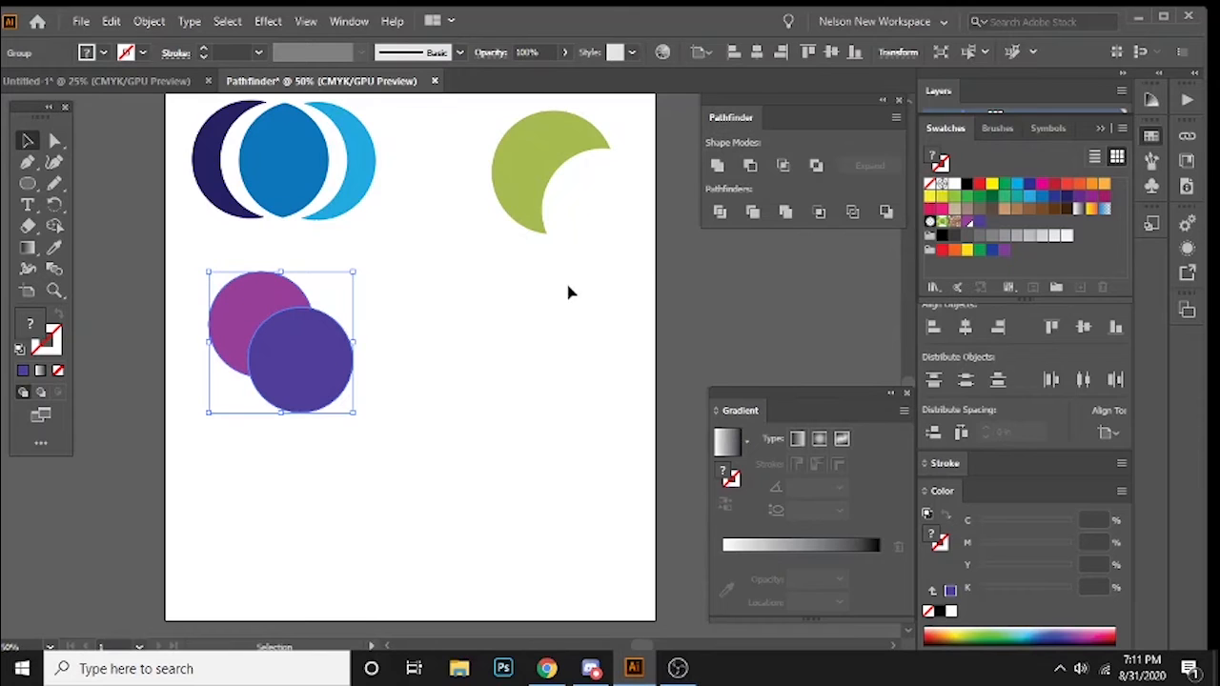
pyautogui.click(420, 361)
pyautogui.moveTo(303, 362)
pyautogui.mouseDown()
pyautogui.moveTo(360, 364)
pyautogui.moveTo(321, 376)
pyautogui.moveTo(286, 359)
pyautogui.mouseUp()
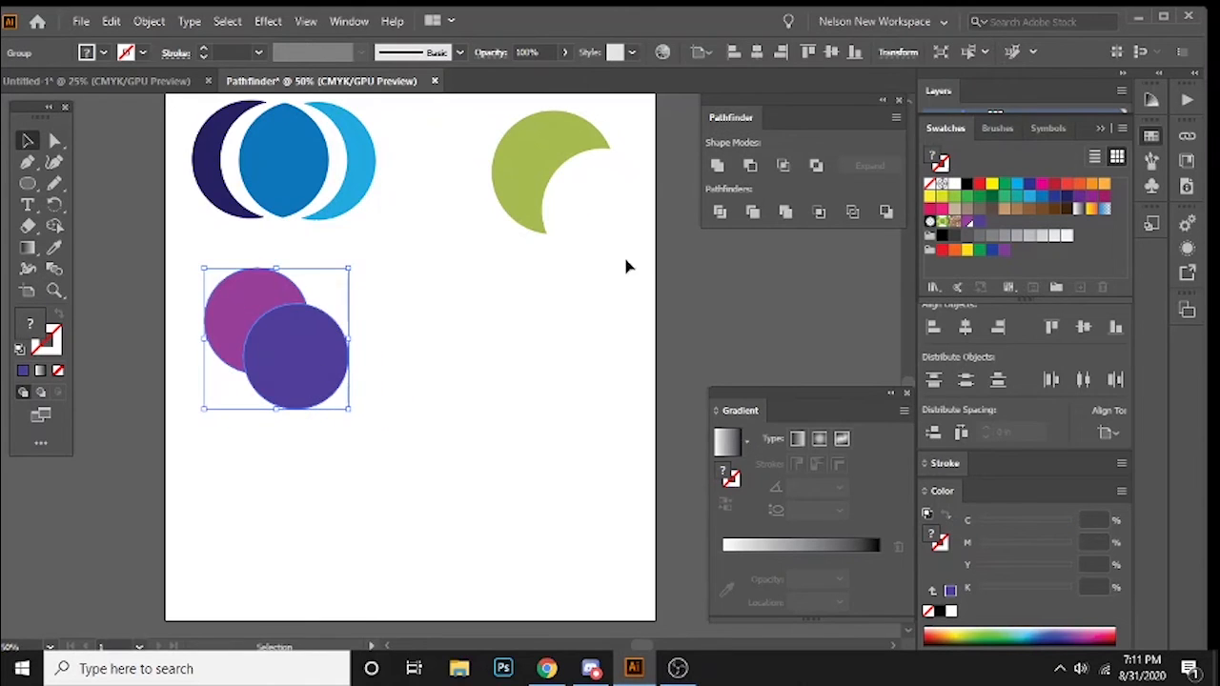
pyautogui.click(491, 305)
# - Pull the merged purple circle away from the magenta crescent with the Direct Selection tool and move it back toward the crescent
pyautogui.press('a')
pyautogui.click(299, 360)
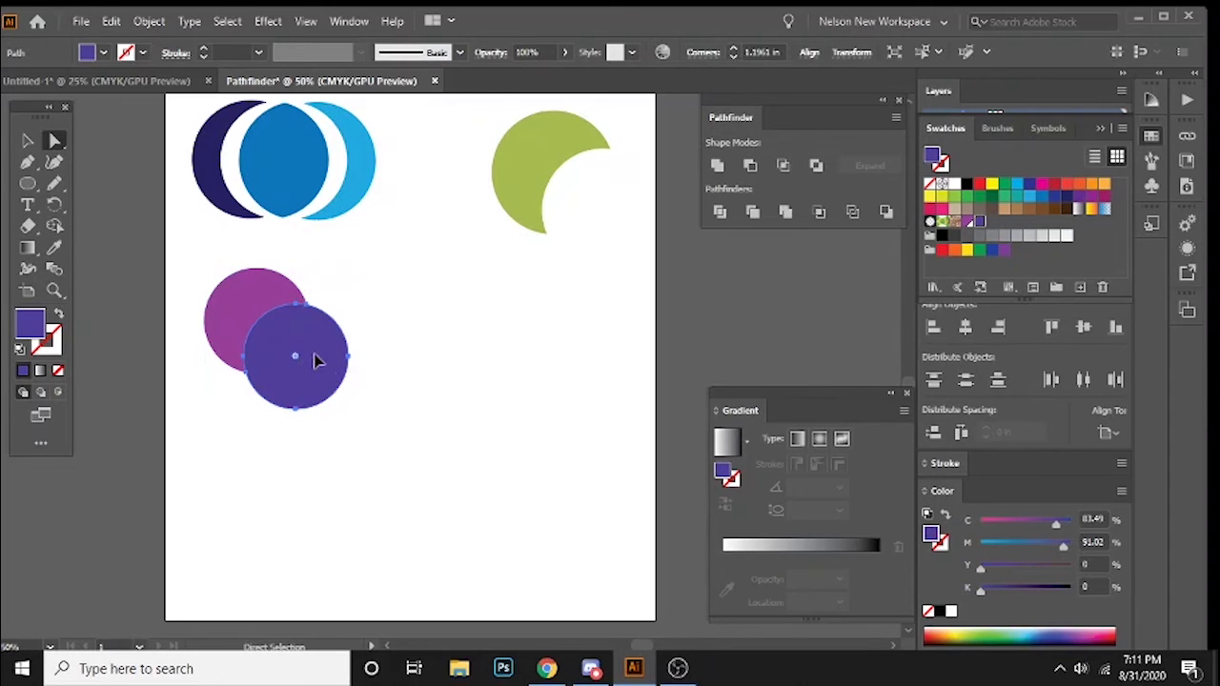
pyautogui.moveTo(318, 360); pyautogui.dragTo(344, 382)
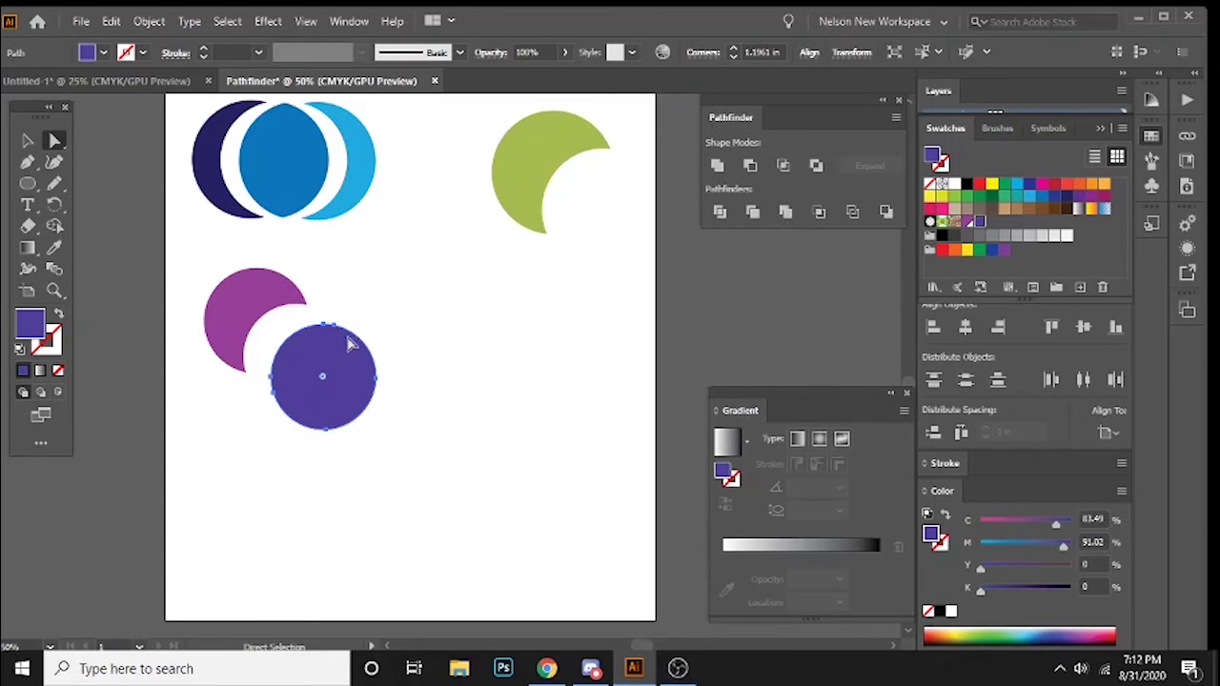
pyautogui.moveTo(350, 344); pyautogui.dragTo(322, 323)
# - Undo the moves and the Merge operation on the magenta and purple circles
pyautogui.hotkey('ctrl', 'z')
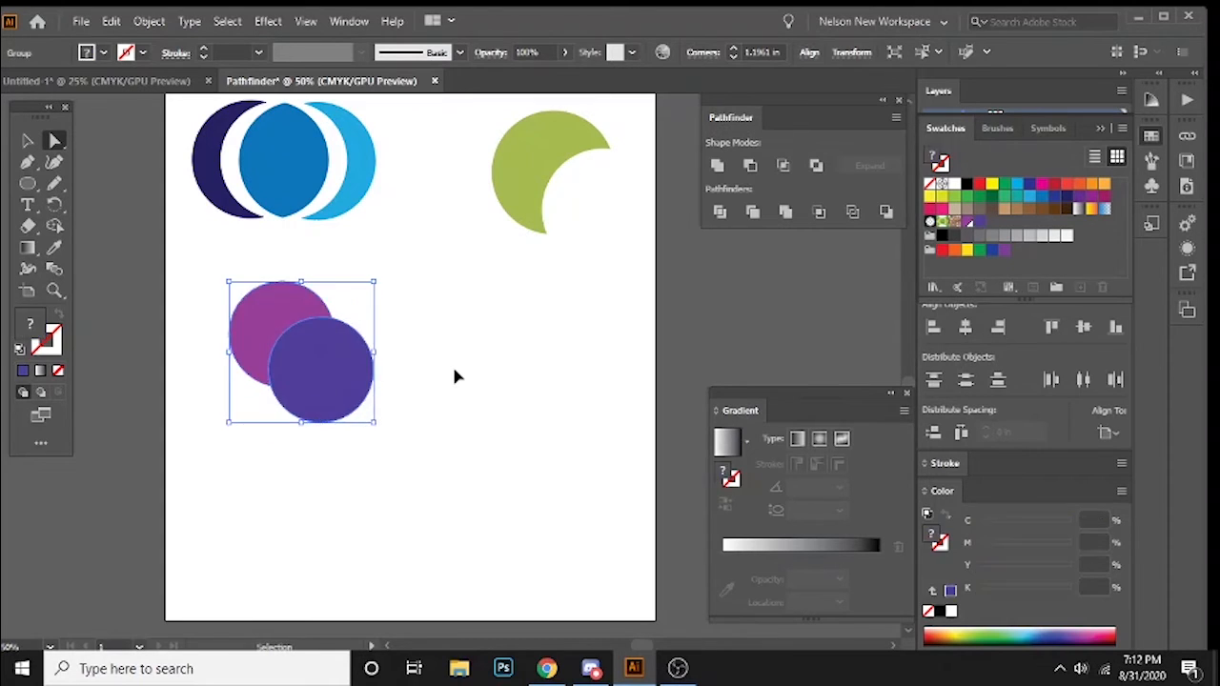
pyautogui.hotkey('ctrl', 'z')
pyautogui.hotkey('ctrl', 'shift', 'z')
pyautogui.hotkey('ctrl', 'z')
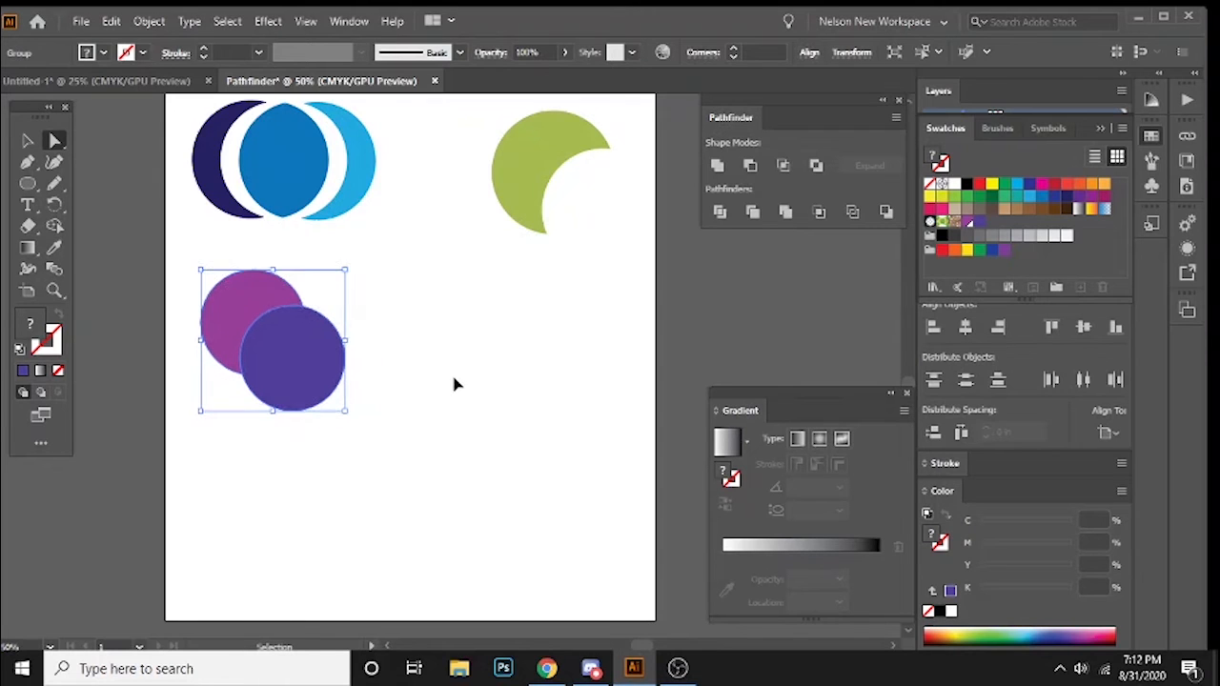
pyautogui.hotkey('ctrl', 'z')
# - Duplicate the overlapping magenta and purple circle pair horizontally to the right, below the green crescent
pyautogui.click(454, 381)
pyautogui.moveTo(183, 265); pyautogui.dragTo(386, 438)
pyautogui.press('v')
pyautogui.moveTo(296, 356); pyautogui.dragTo(526, 356)
# - Apply Pathfinder Trim to the left pair of circles and Pathfinder Merge to the right pair
pyautogui.moveTo(188, 271); pyautogui.dragTo(368, 410)
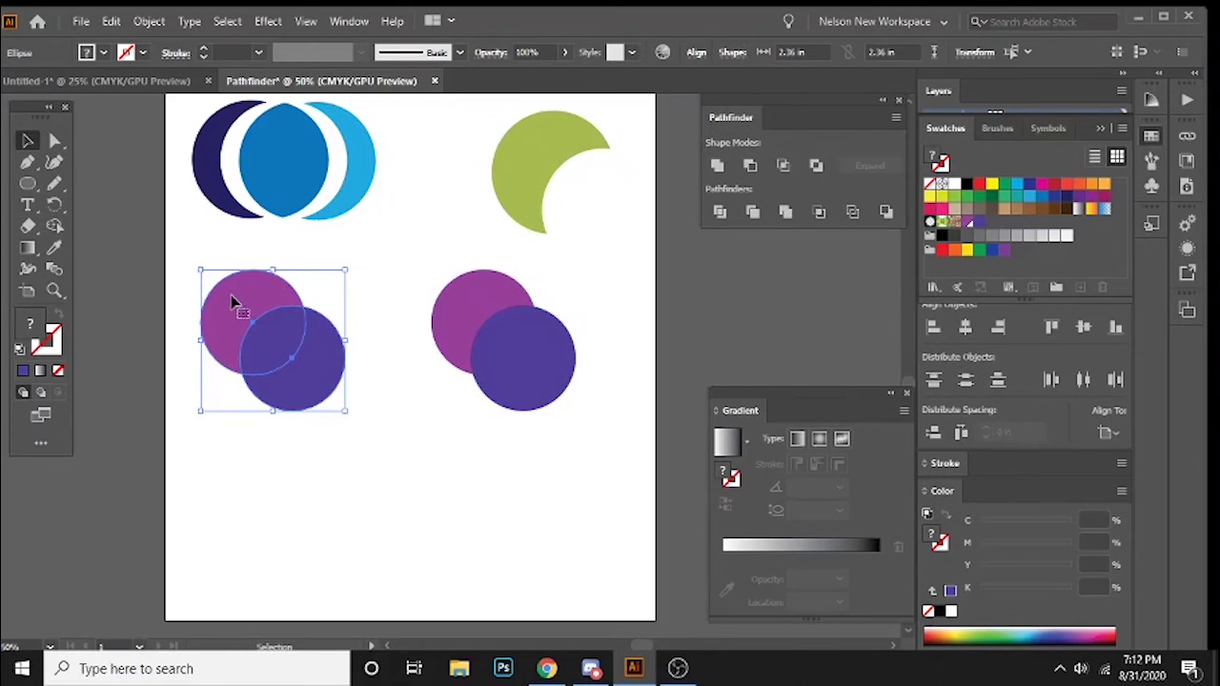
pyautogui.click(753, 212)
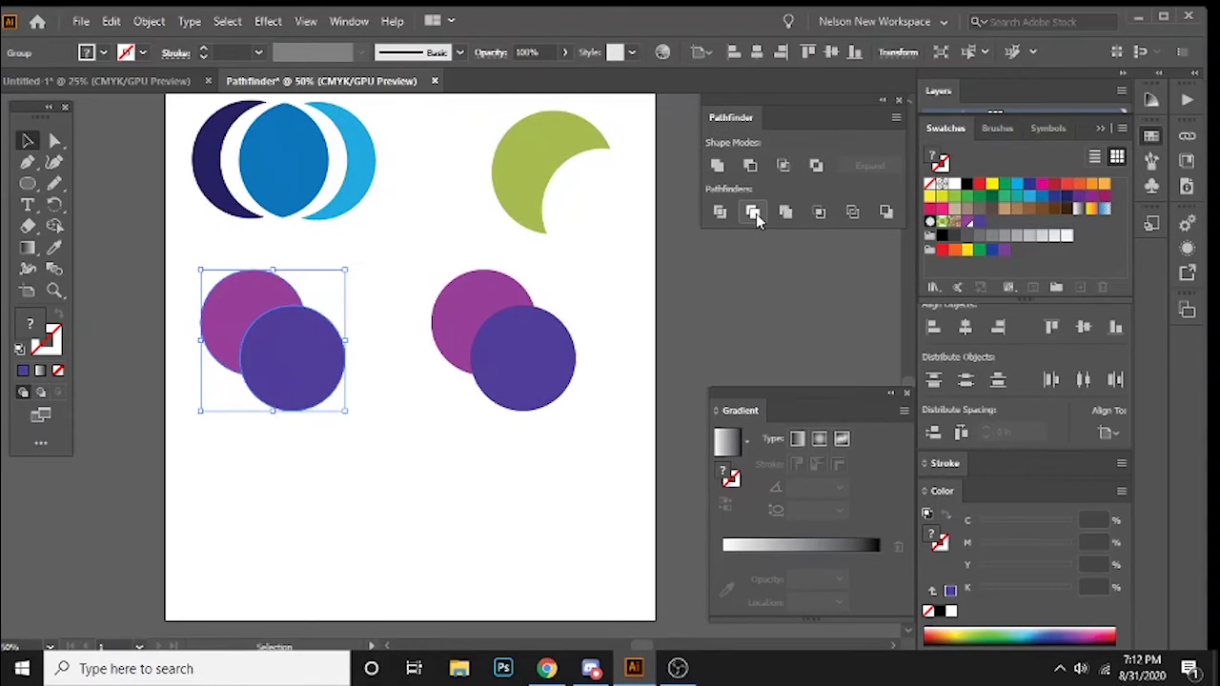
pyautogui.moveTo(407, 260); pyautogui.dragTo(606, 420)
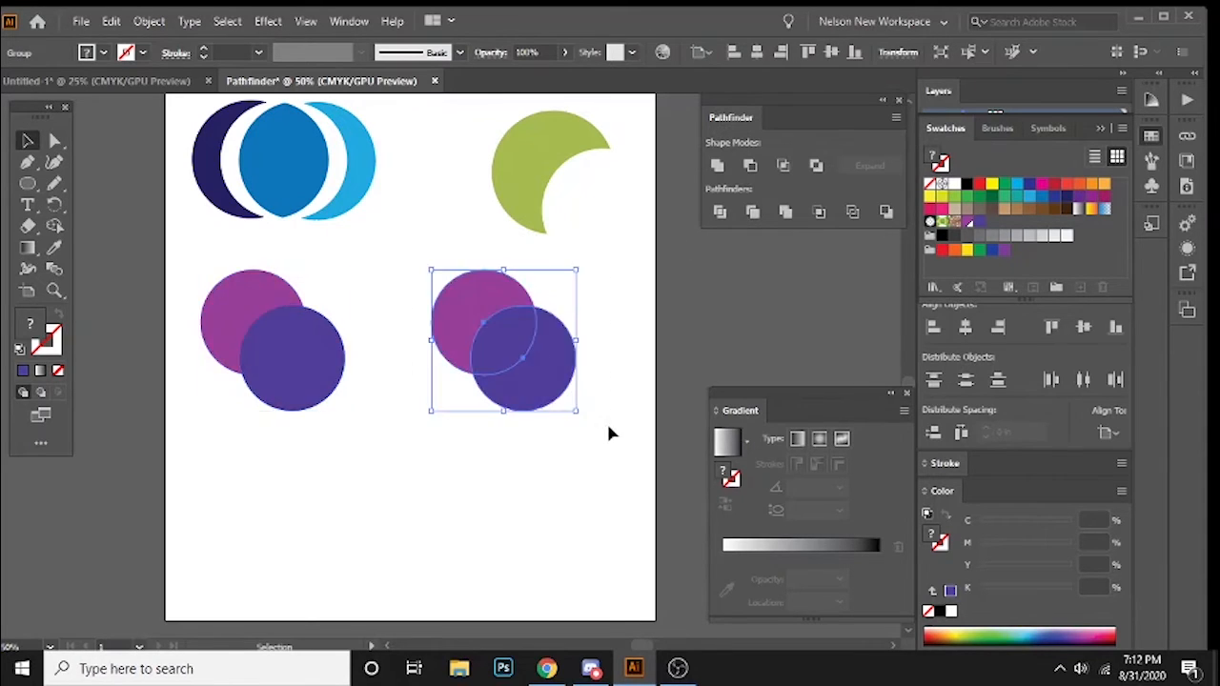
pyautogui.click(786, 211)
# - Move the purple circle of both the merged and the trimmed pair down to the right, away from its magenta crescent
pyautogui.moveTo(208, 266); pyautogui.dragTo(423, 469)
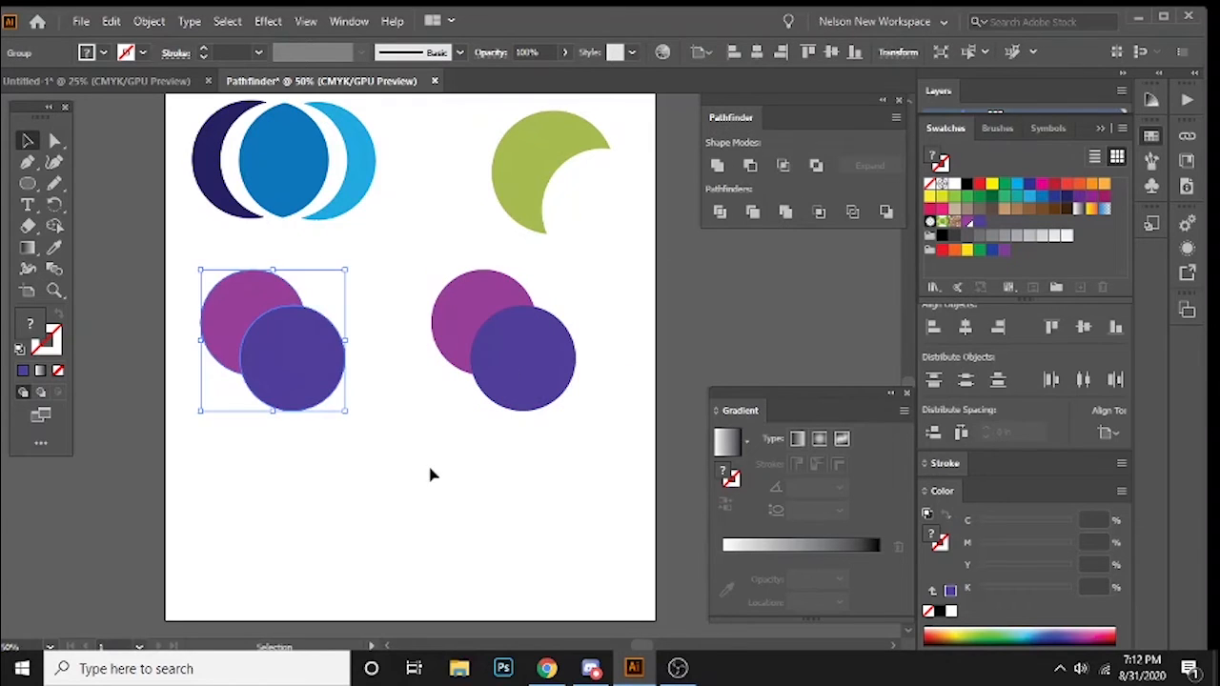
pyautogui.click(430, 474)
pyautogui.click(504, 372)
pyautogui.click(544, 449)
pyautogui.press('a')
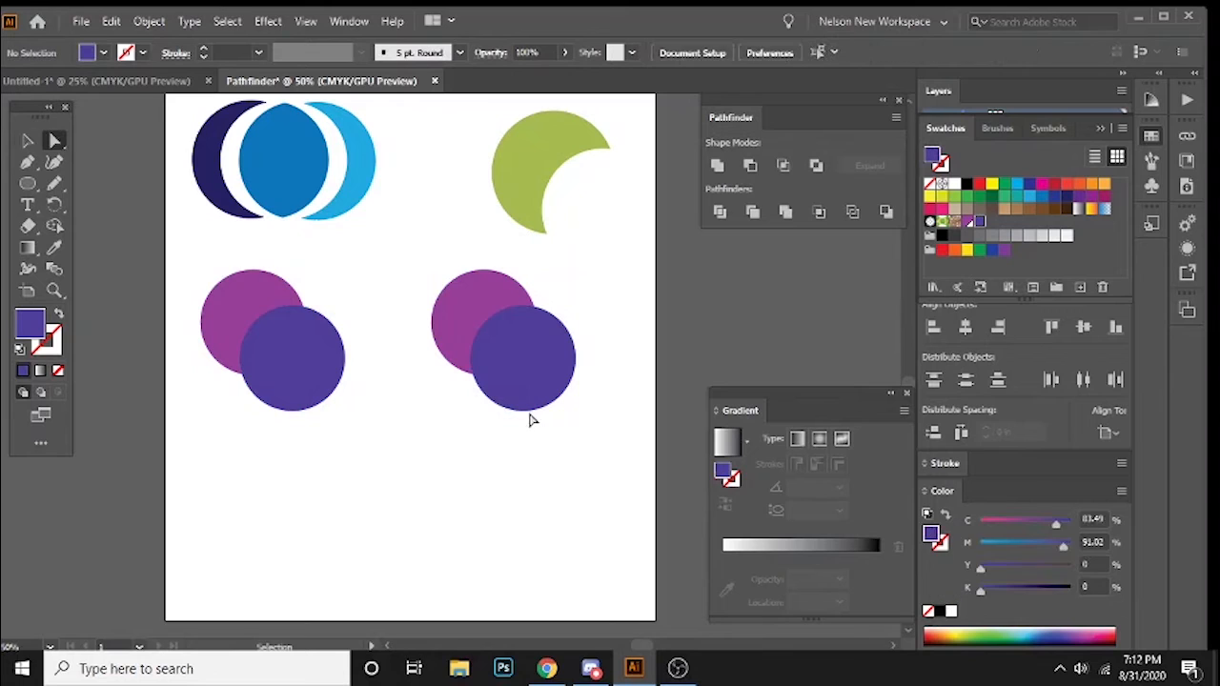
pyautogui.moveTo(535, 357); pyautogui.dragTo(559, 373)
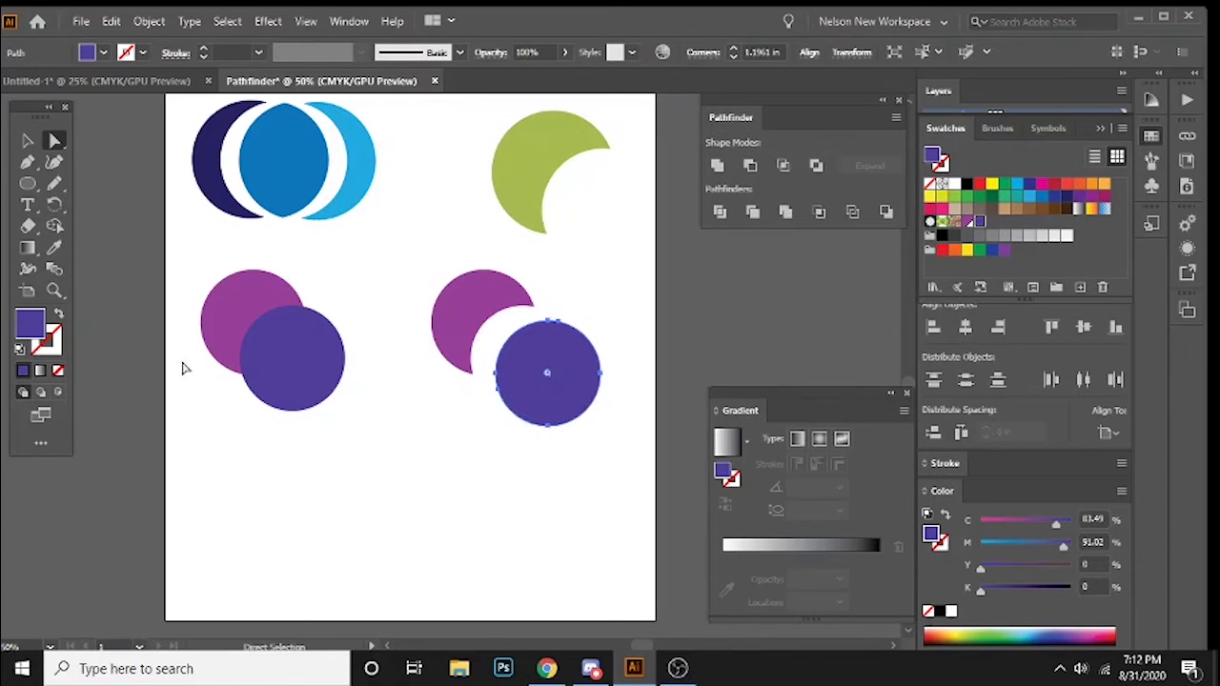
pyautogui.moveTo(282, 365); pyautogui.dragTo(305, 381)
pyautogui.click(569, 456)
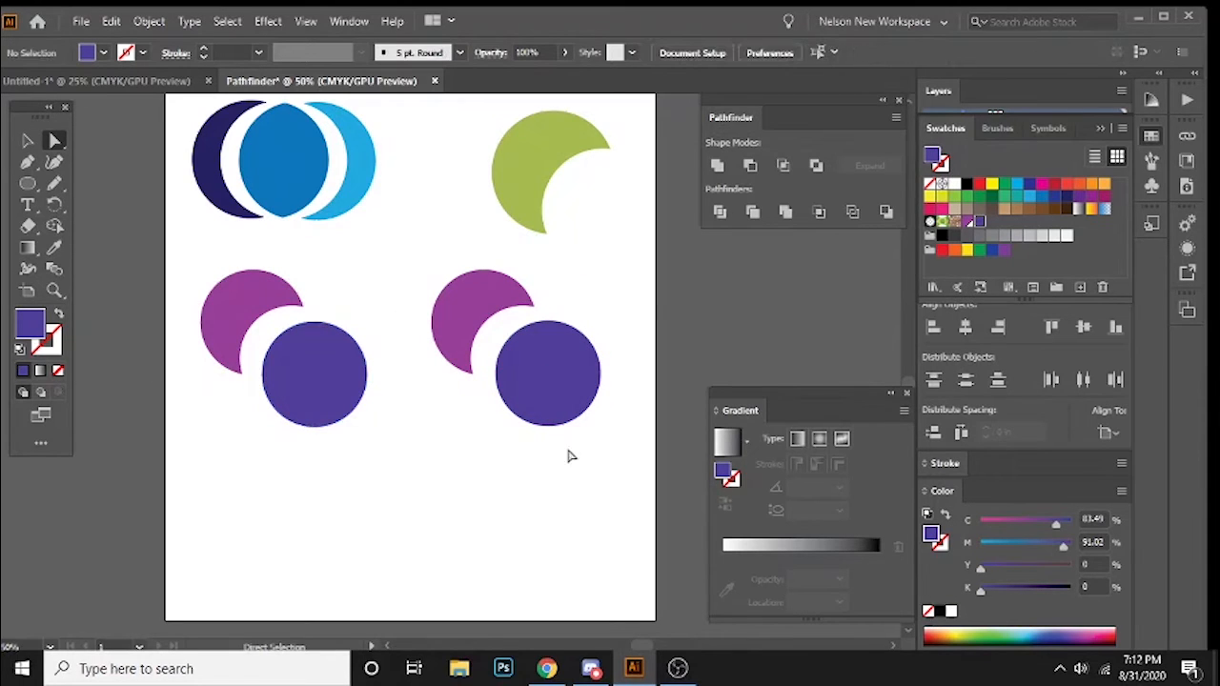
# - Delete the merged pair below the green crescent and undo the deletion
pyautogui.moveTo(617, 252); pyautogui.dragTo(427, 454)
pyautogui.press('Delete')
pyautogui.click(28, 184)
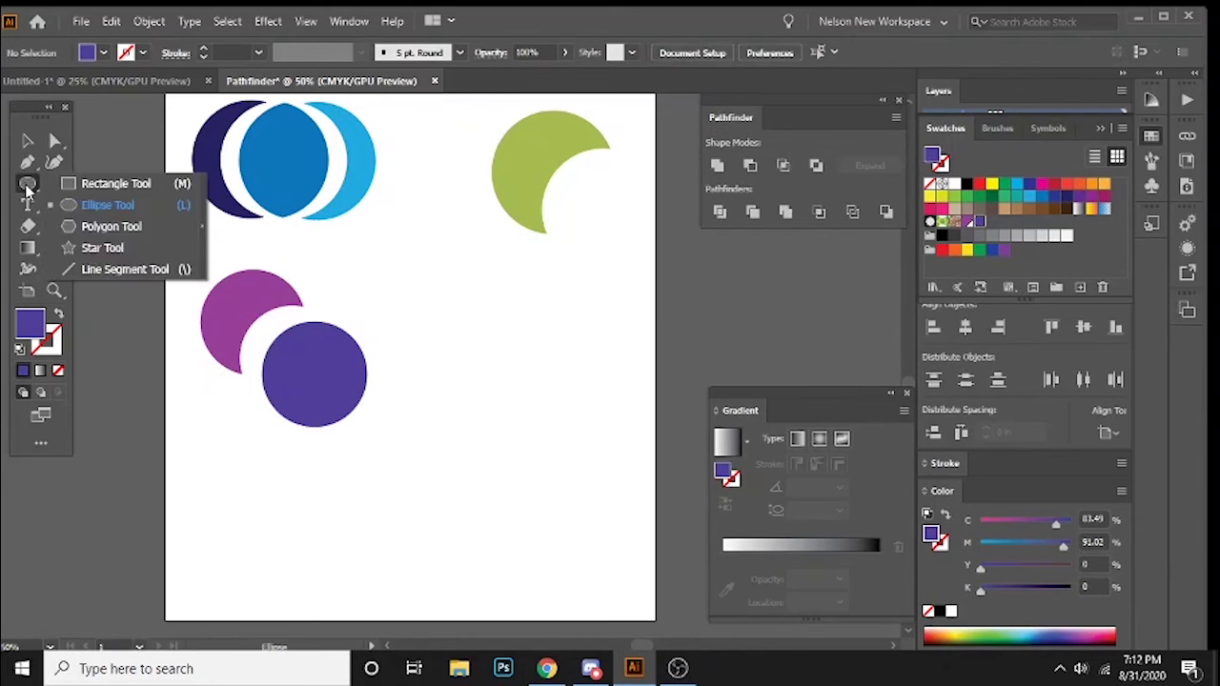
pyautogui.click(112, 206)
pyautogui.hotkey('ctrl', 'z')
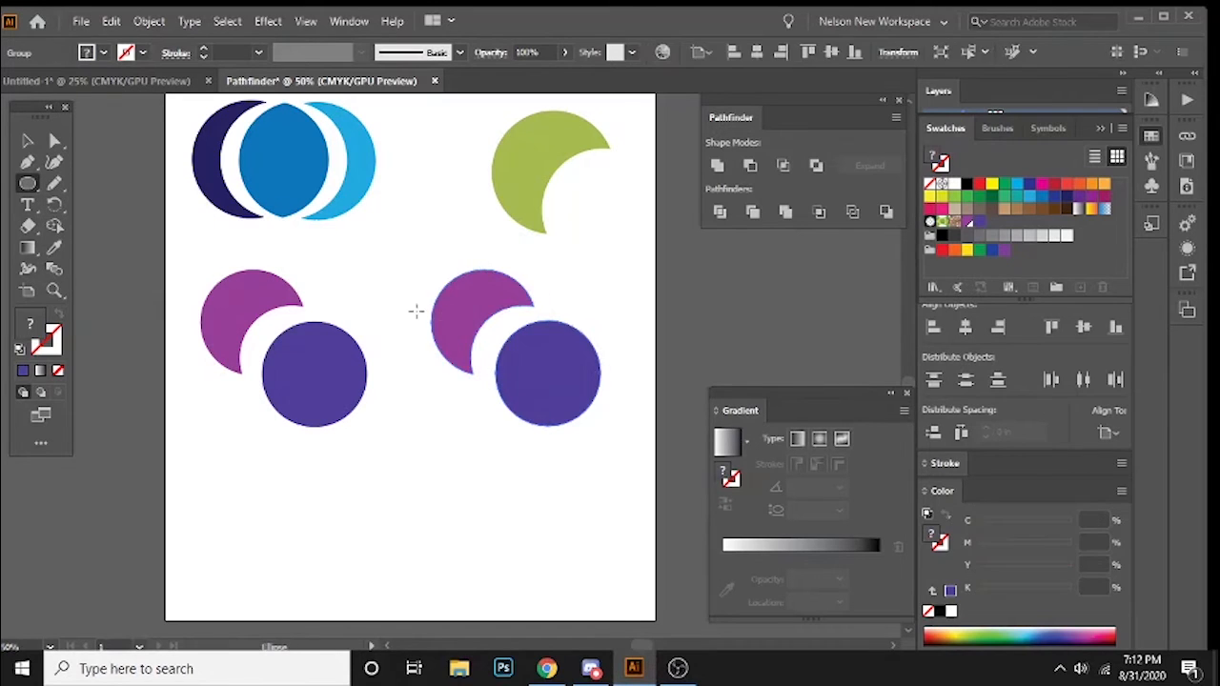
pyautogui.scroll(-4, 400, 305)
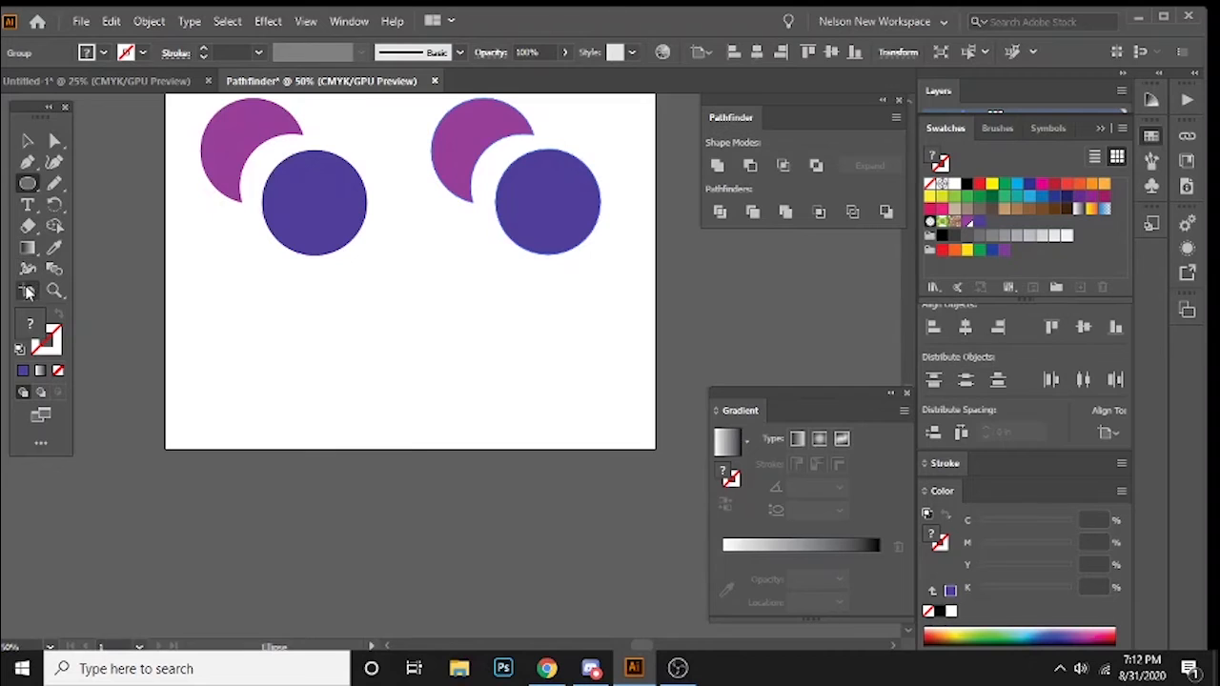
# - Extend the artboard downward to a height of about 25.1 in to make room below the circle pairs
pyautogui.click(27, 291)
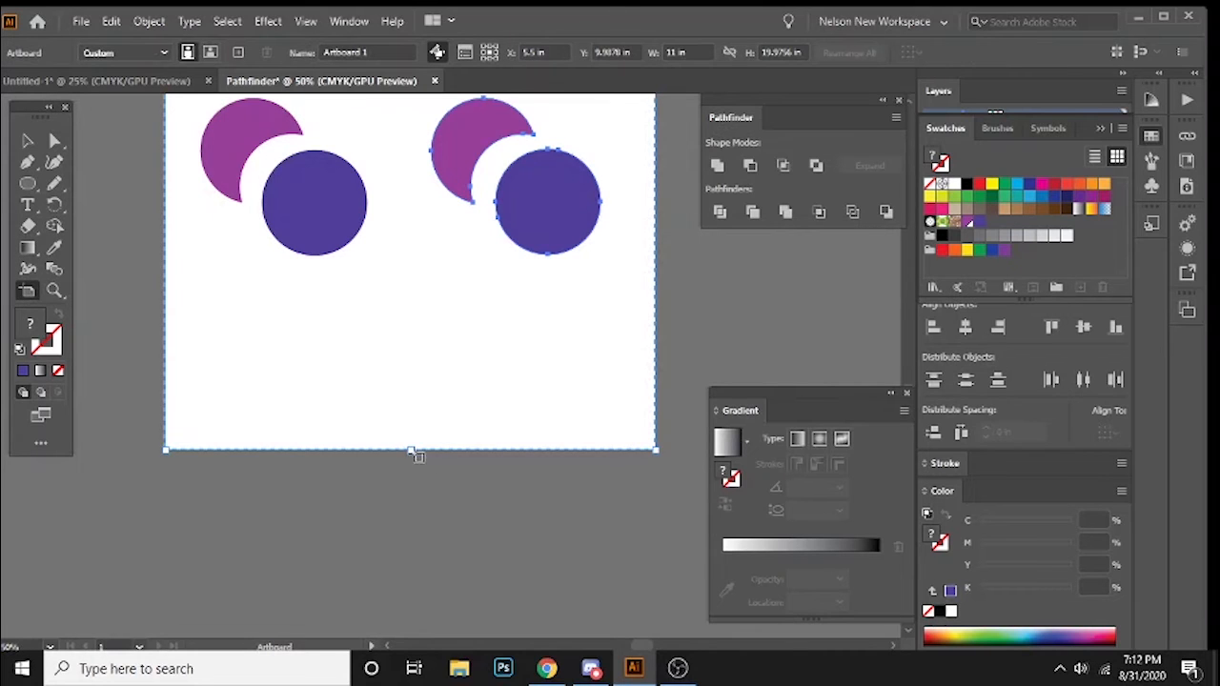
pyautogui.moveTo(410, 452); pyautogui.dragTo(412, 615)
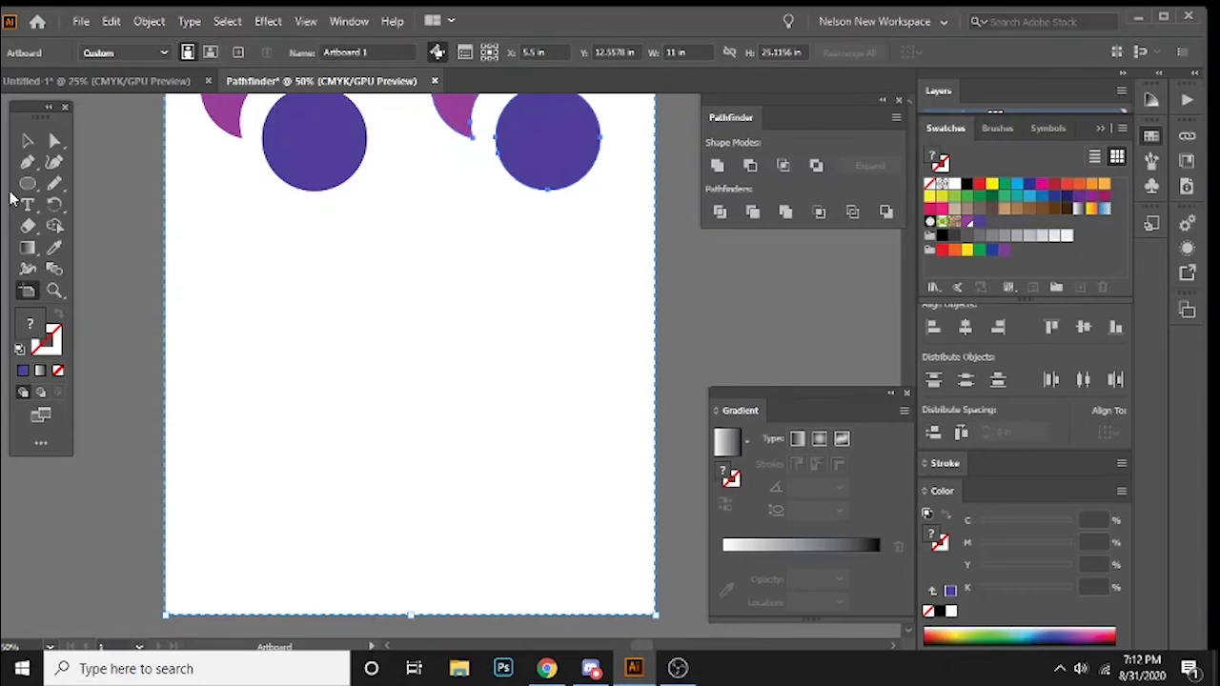
pyautogui.click(27, 141)
pyautogui.click(297, 287)
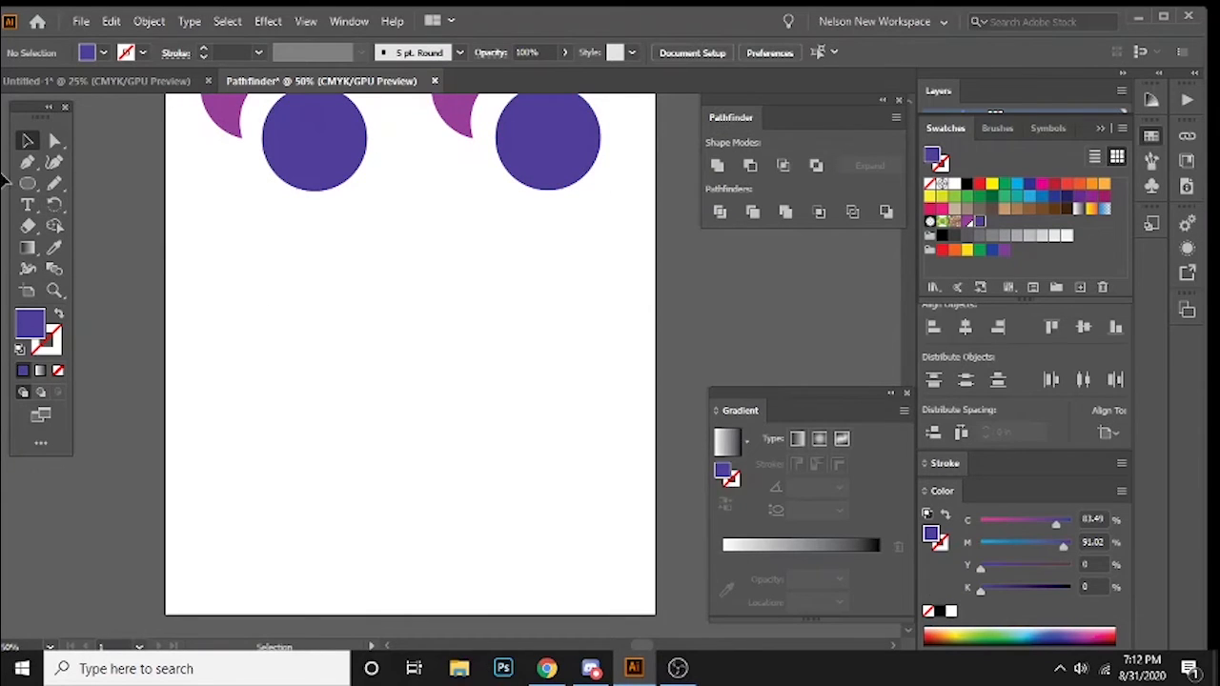
# - Draw a purple circle about 2.76 in wide below the trimmed pair and place an overlapping magenta copy down to its right
pyautogui.click(32, 185)
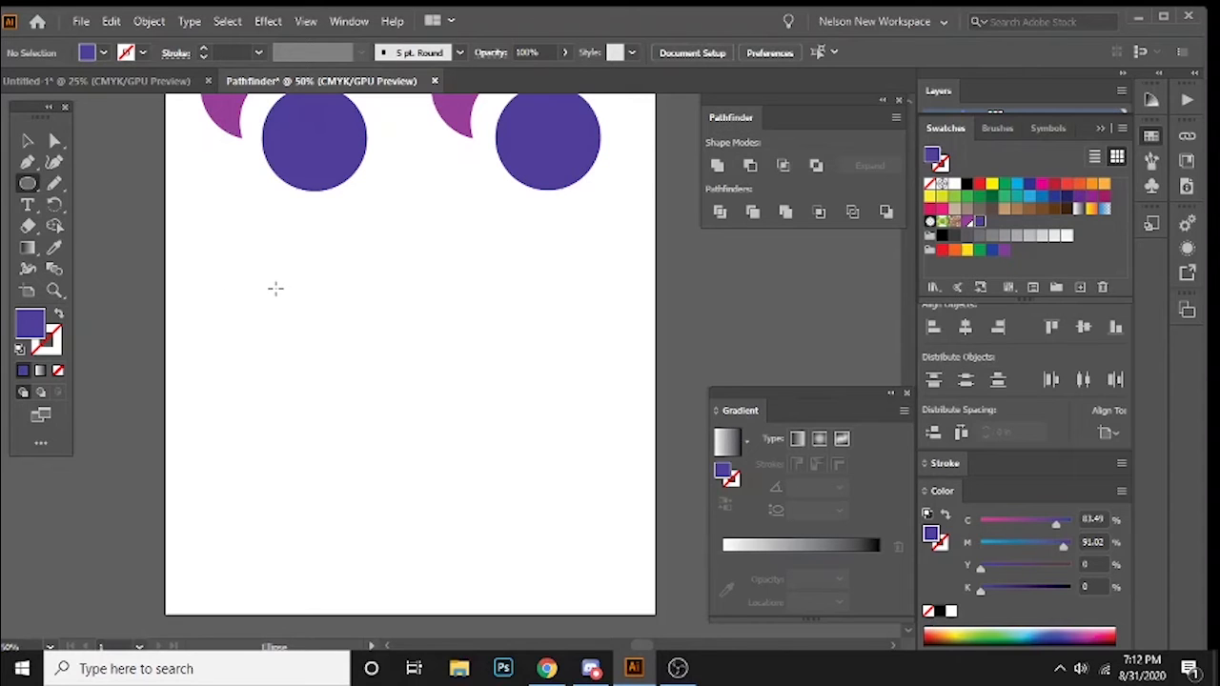
pyautogui.moveTo(273, 287); pyautogui.dragTo(327, 346)
pyautogui.press('v')
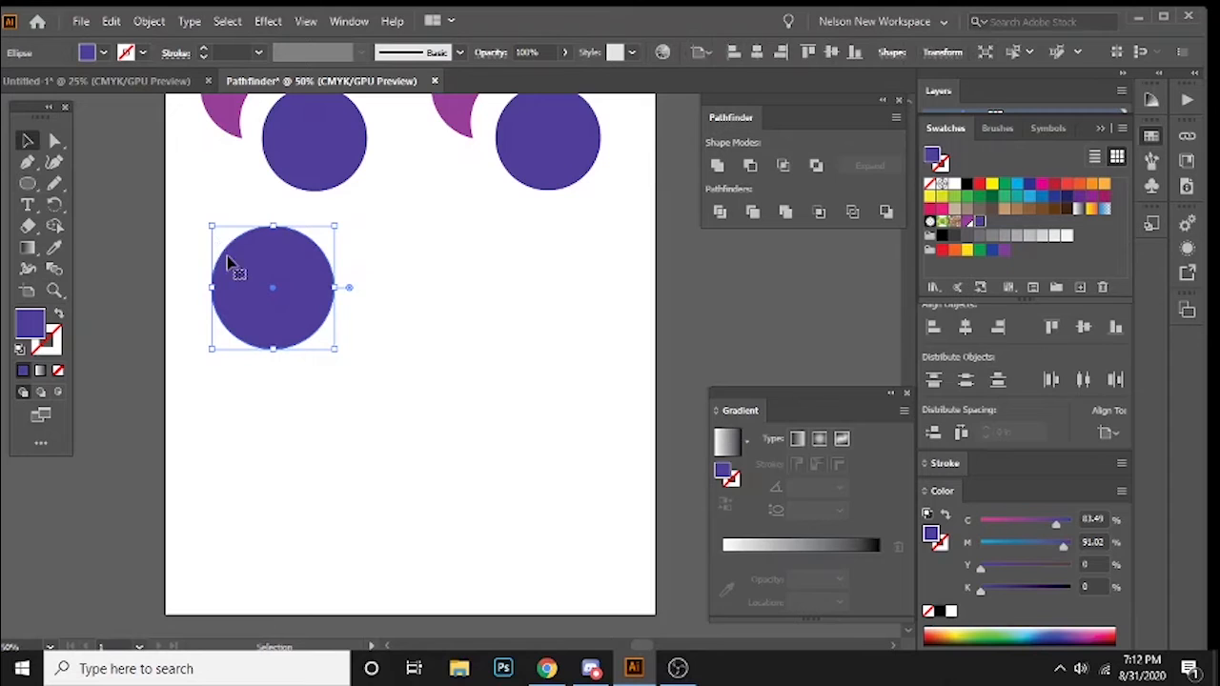
pyautogui.moveTo(261, 286); pyautogui.dragTo(298, 336)
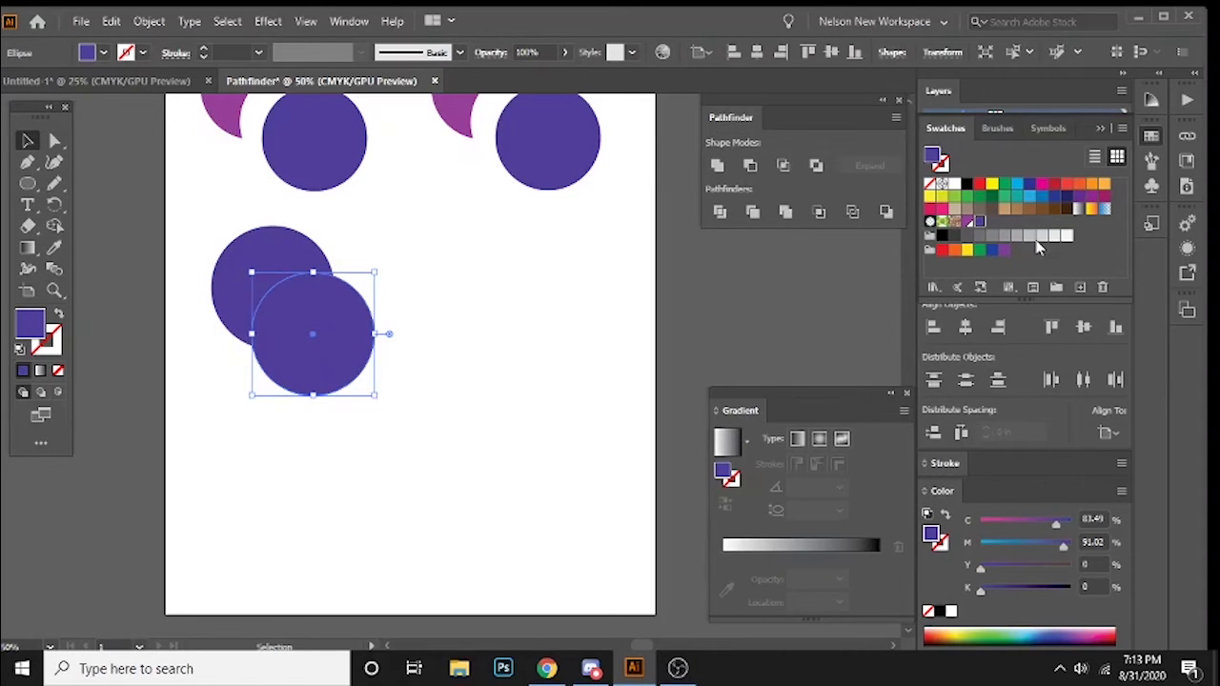
pyautogui.click(964, 219)
pyautogui.click(451, 284)
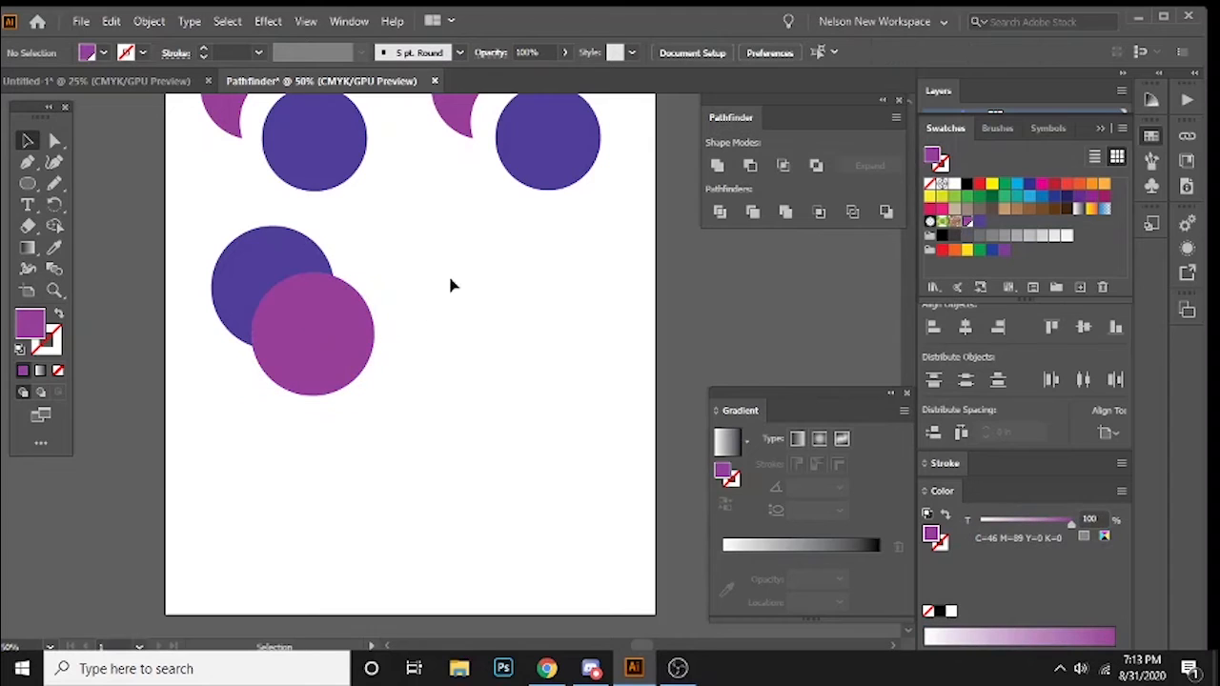
# - Apply Pathfinder Crop to the new purple and magenta circles and move the cropped result slightly up to the left
pyautogui.moveTo(457, 231); pyautogui.dragTo(224, 370)
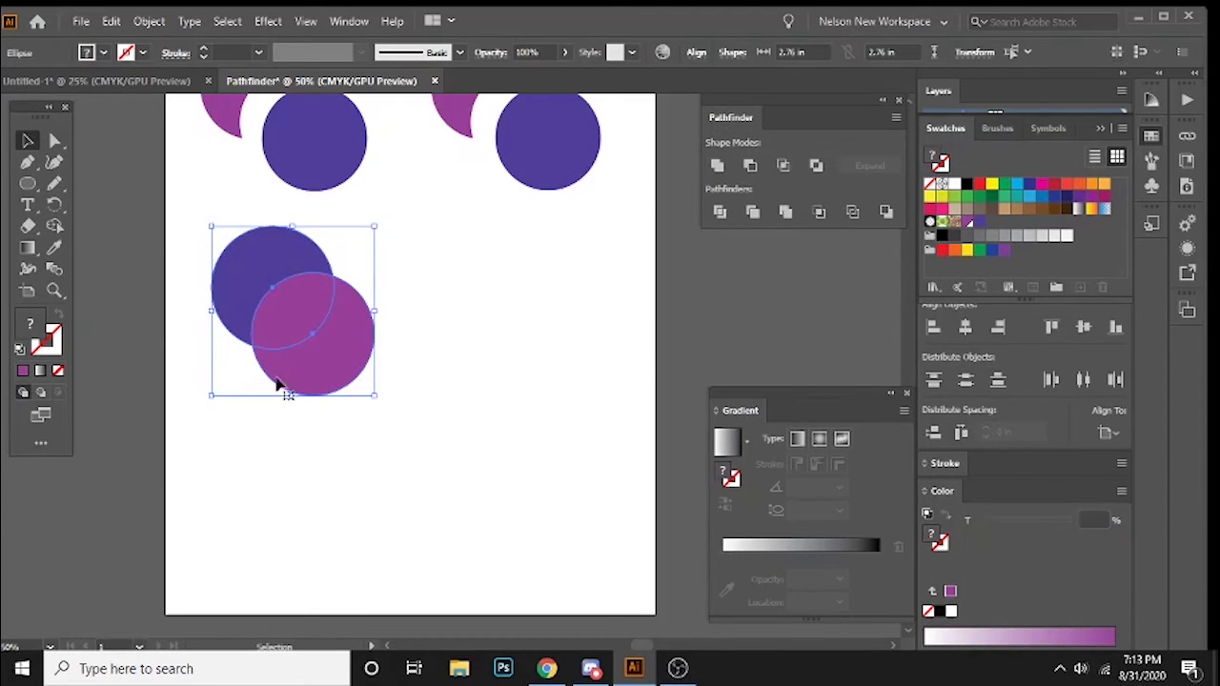
pyautogui.click(820, 213)
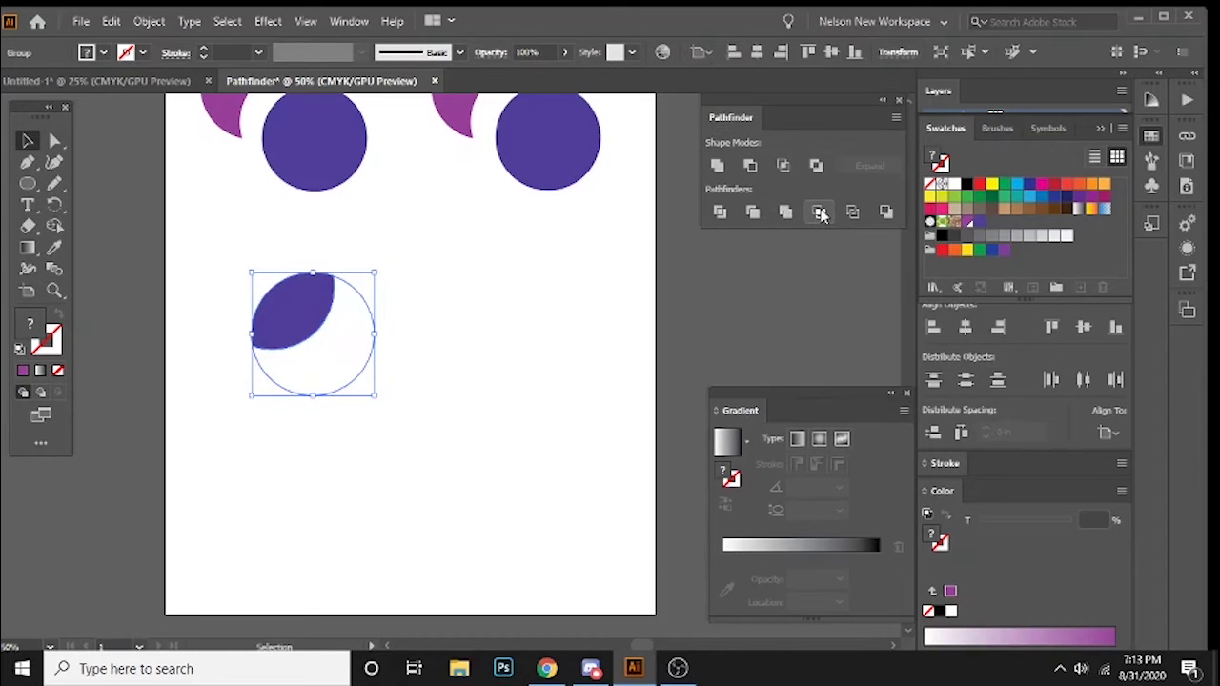
pyautogui.click(552, 307)
pyautogui.moveTo(292, 324); pyautogui.dragTo(258, 312)
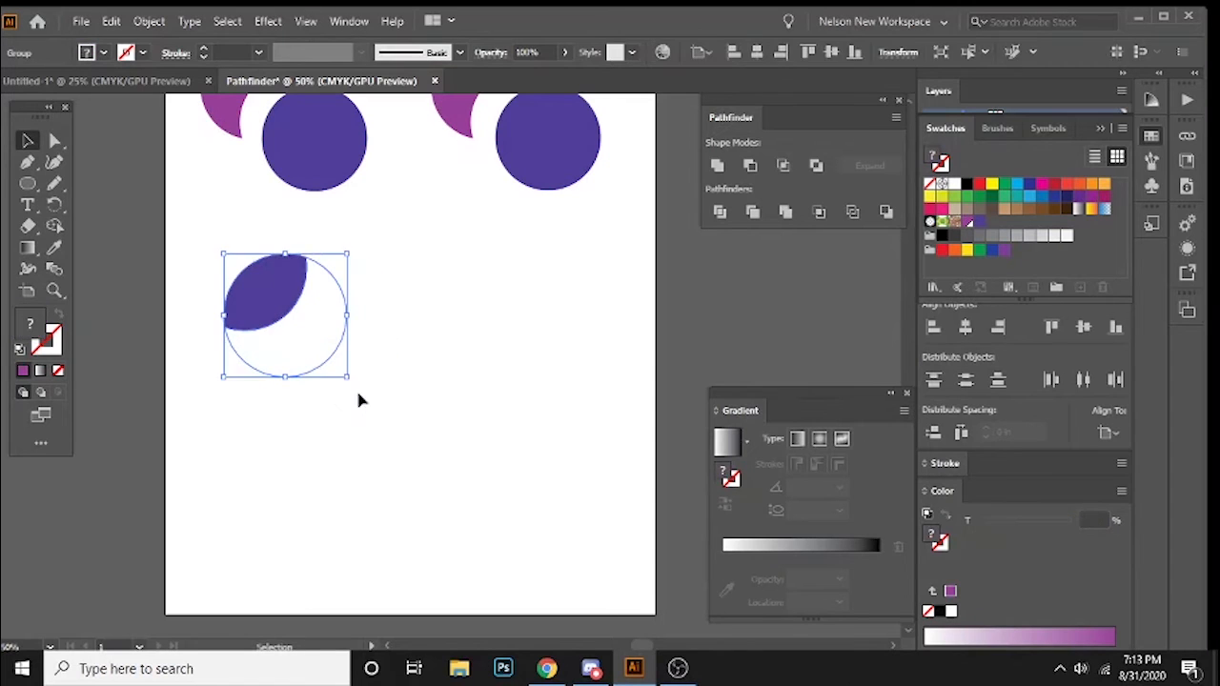
pyautogui.click(403, 420)
# - Undo the move and the Crop on the circle pair
pyautogui.hotkey('ctrl', 'z')
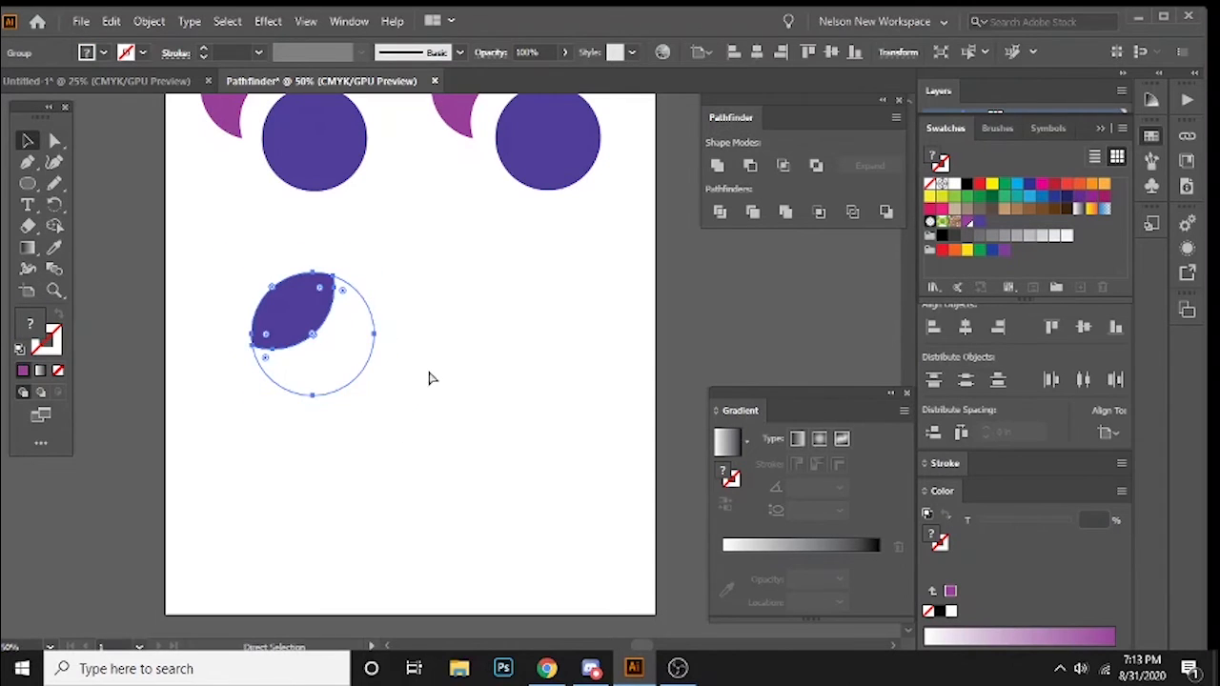
pyautogui.hotkey('ctrl', 'z')
pyautogui.click(428, 381)
# - Bring the purple circle to the front of the magenta one and nudge it slightly downward
pyautogui.click(249, 276)
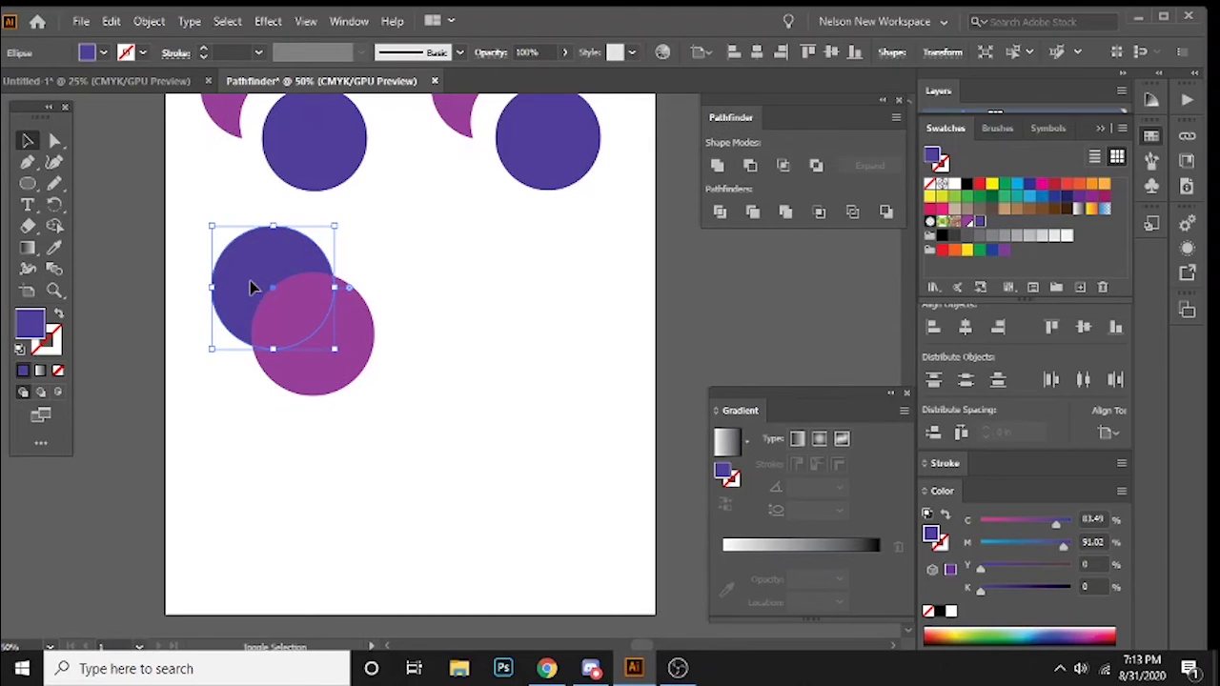
pyautogui.press('a')
pyautogui.press('v')
pyautogui.rightClick(260, 263)
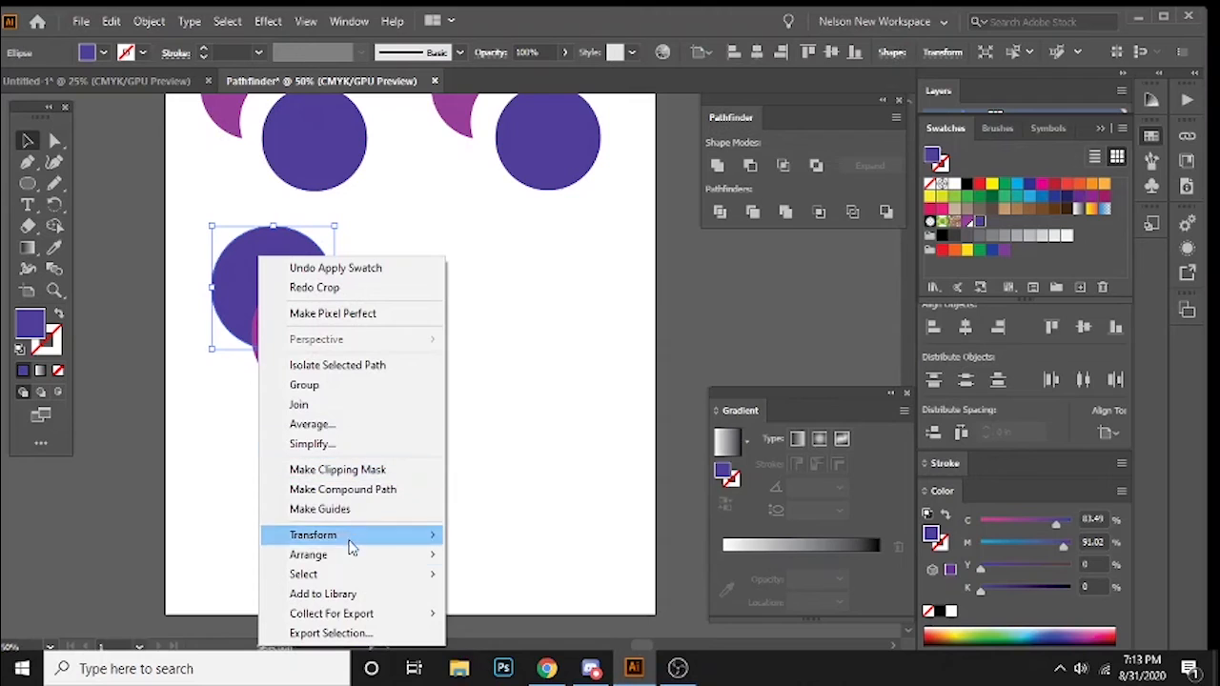
pyautogui.moveTo(350, 566)
pyautogui.click(486, 555)
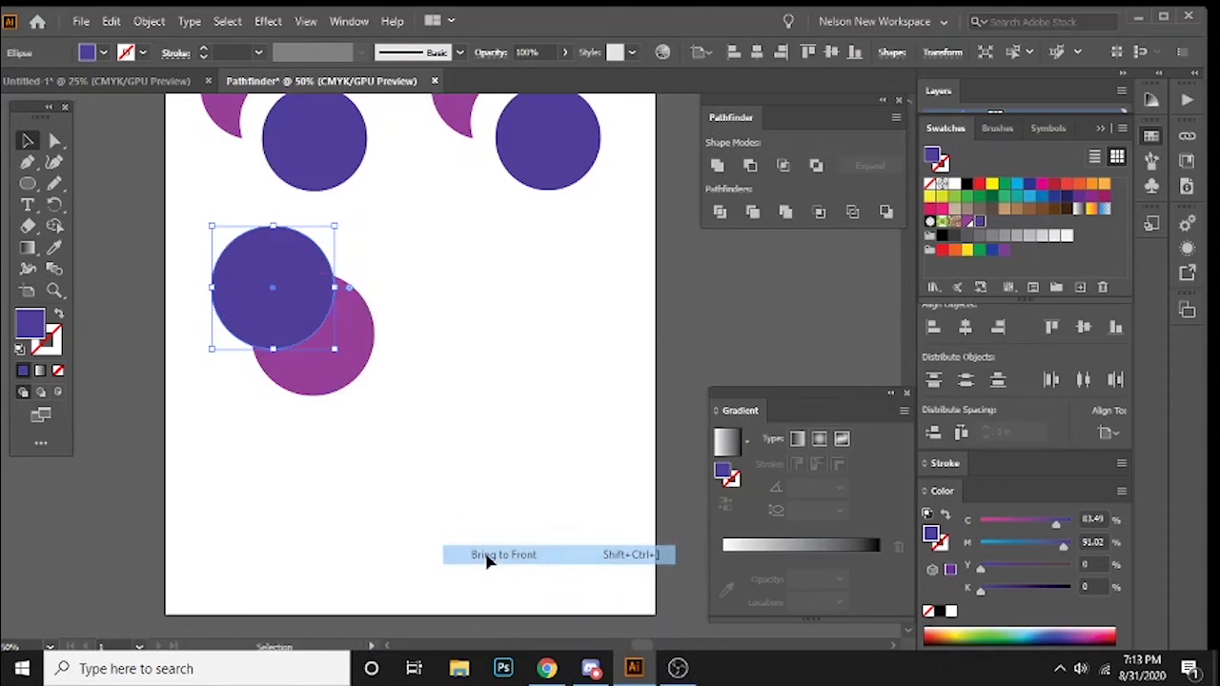
pyautogui.click(467, 450)
pyautogui.moveTo(261, 294)
pyautogui.mouseDown()
pyautogui.moveTo(291, 286)
pyautogui.moveTo(268, 299)
pyautogui.mouseUp()
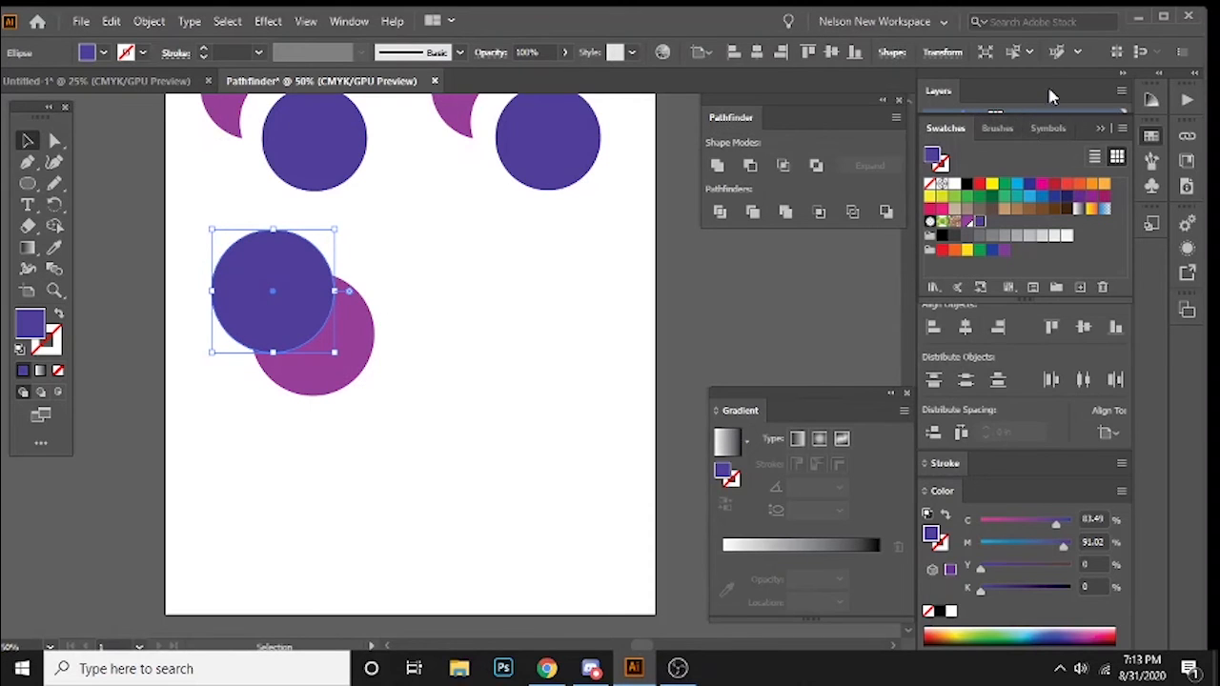
# - Float the Layers panel over the artboard, expand Layer 1 and examine the stacking order of its objects
pyautogui.moveTo(937, 89); pyautogui.dragTo(463, 200)
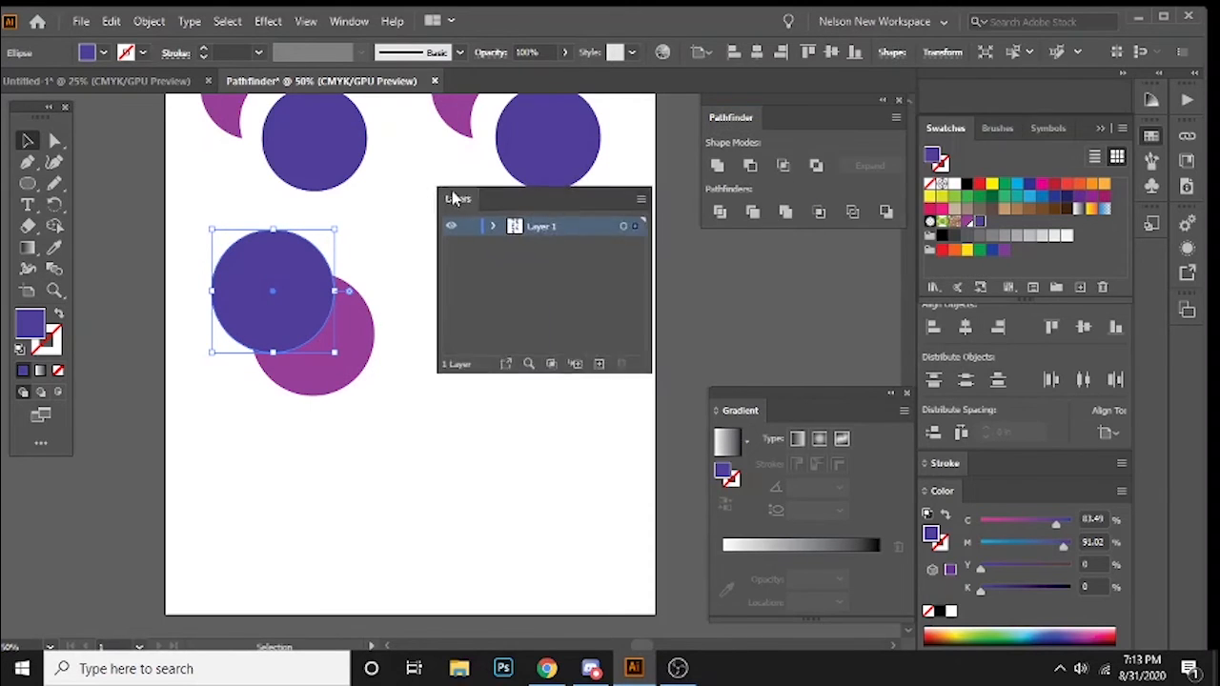
pyautogui.click(495, 232)
pyautogui.scroll(-2, 578, 280)
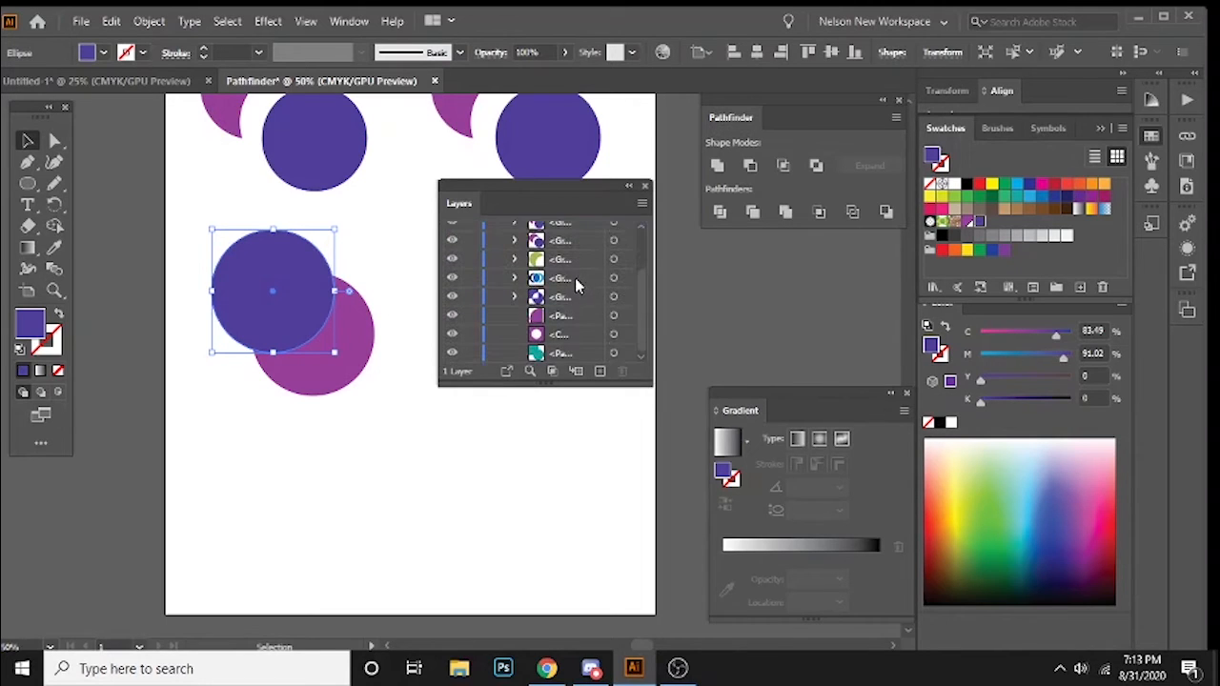
pyautogui.scroll(2, 574, 277)
pyautogui.click(495, 233)
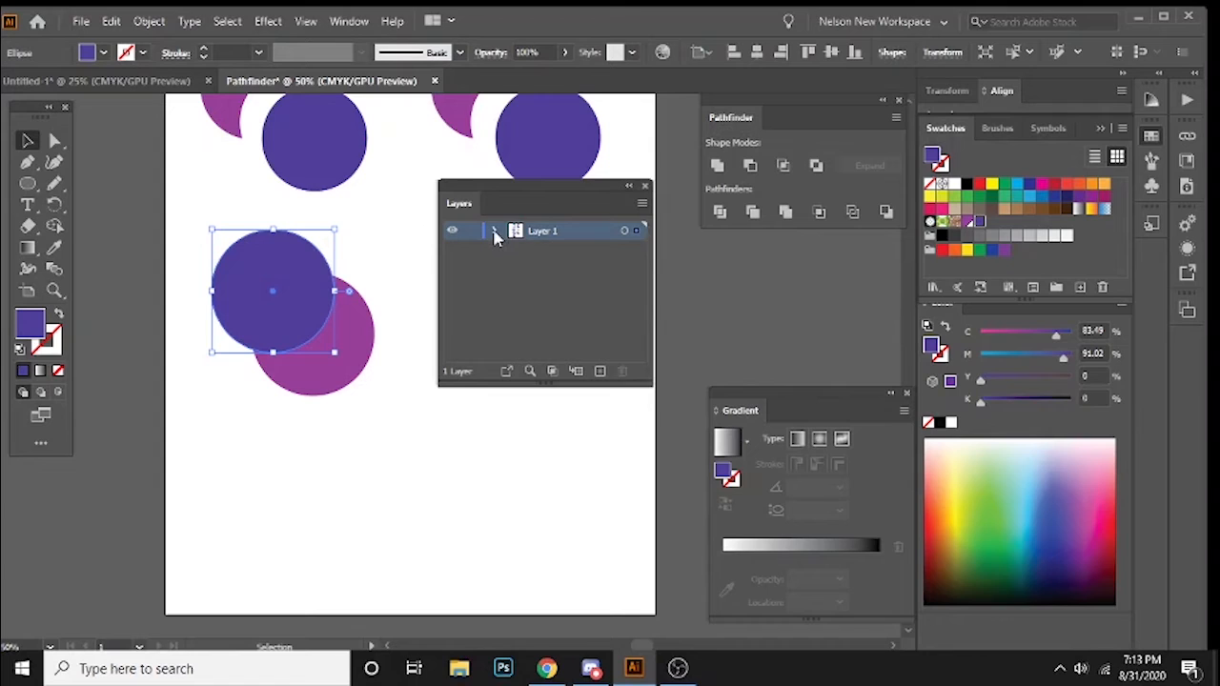
pyautogui.click(494, 232)
pyautogui.scroll(-2, 584, 343)
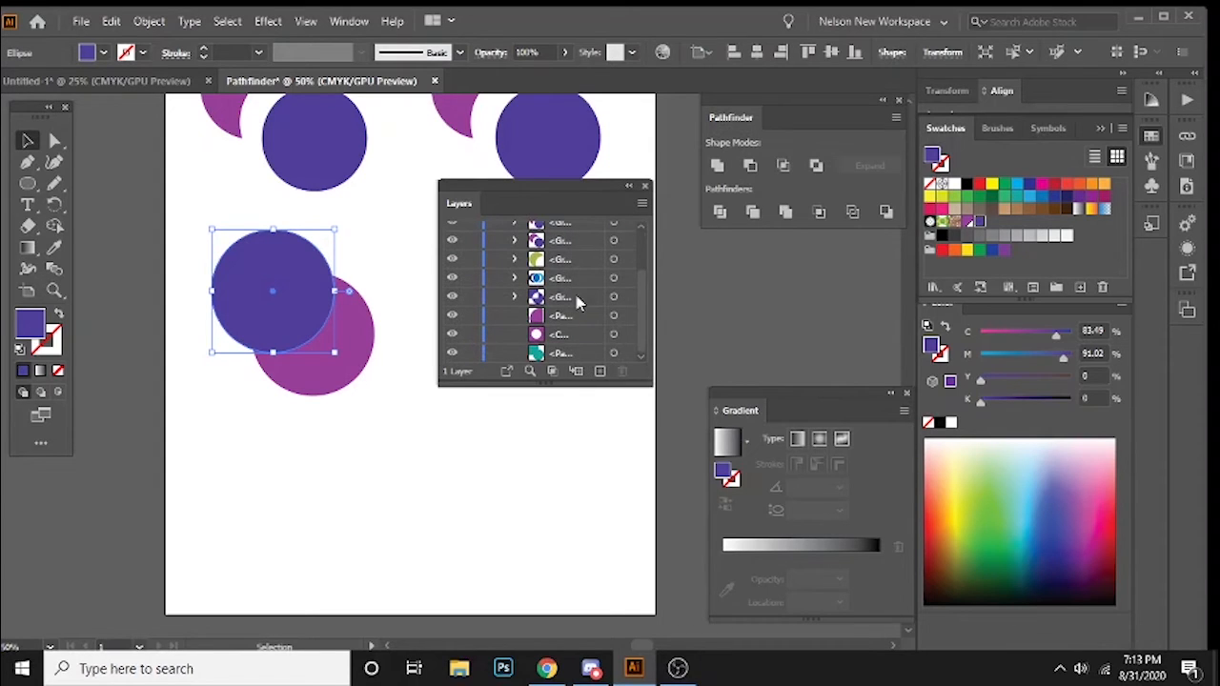
pyautogui.scroll(2, 576, 302)
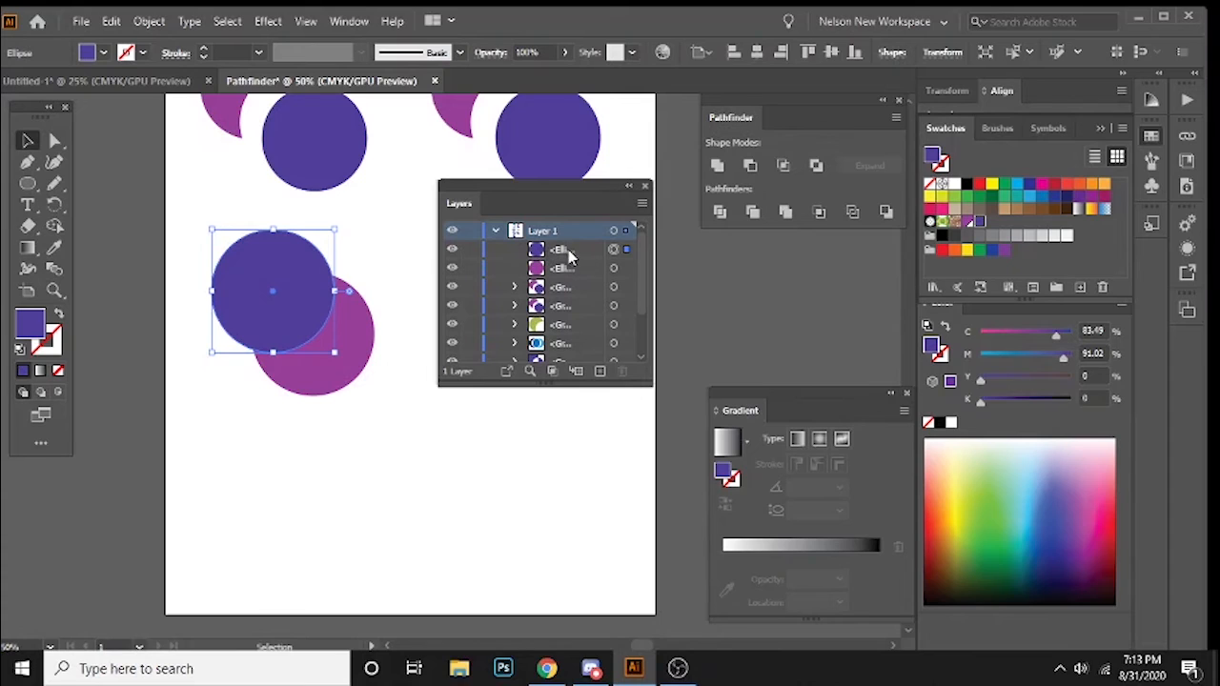
pyautogui.scroll(-2, 575, 283)
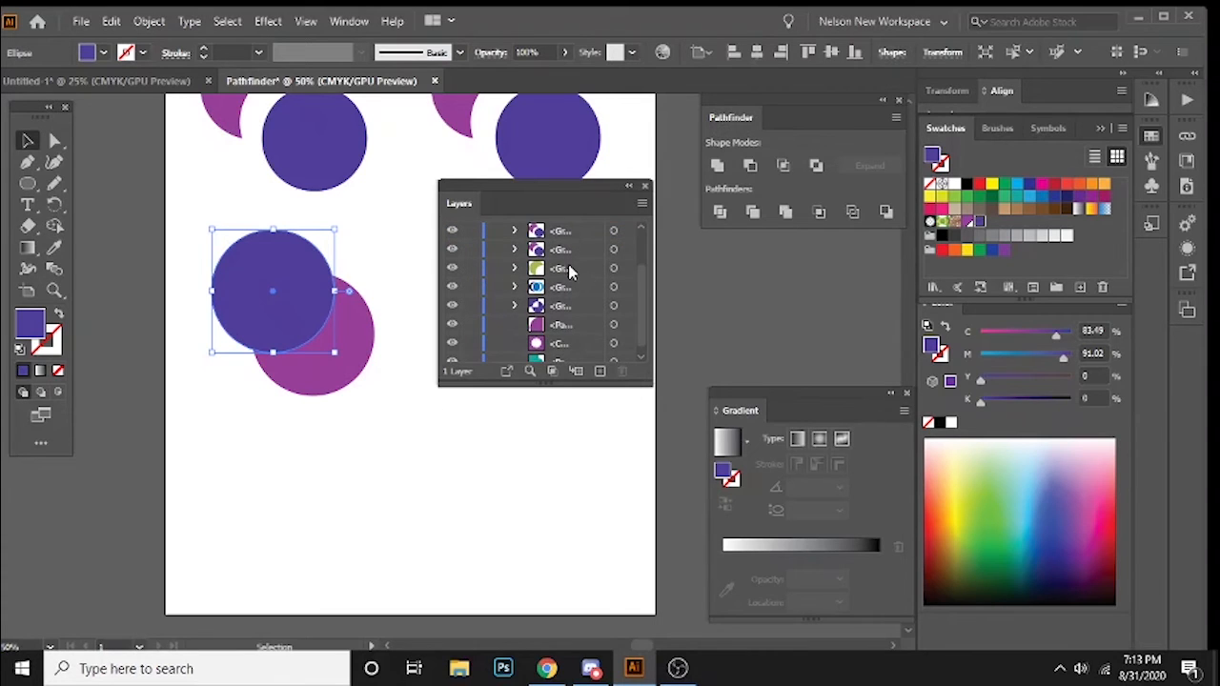
pyautogui.scroll(-1, 576, 363)
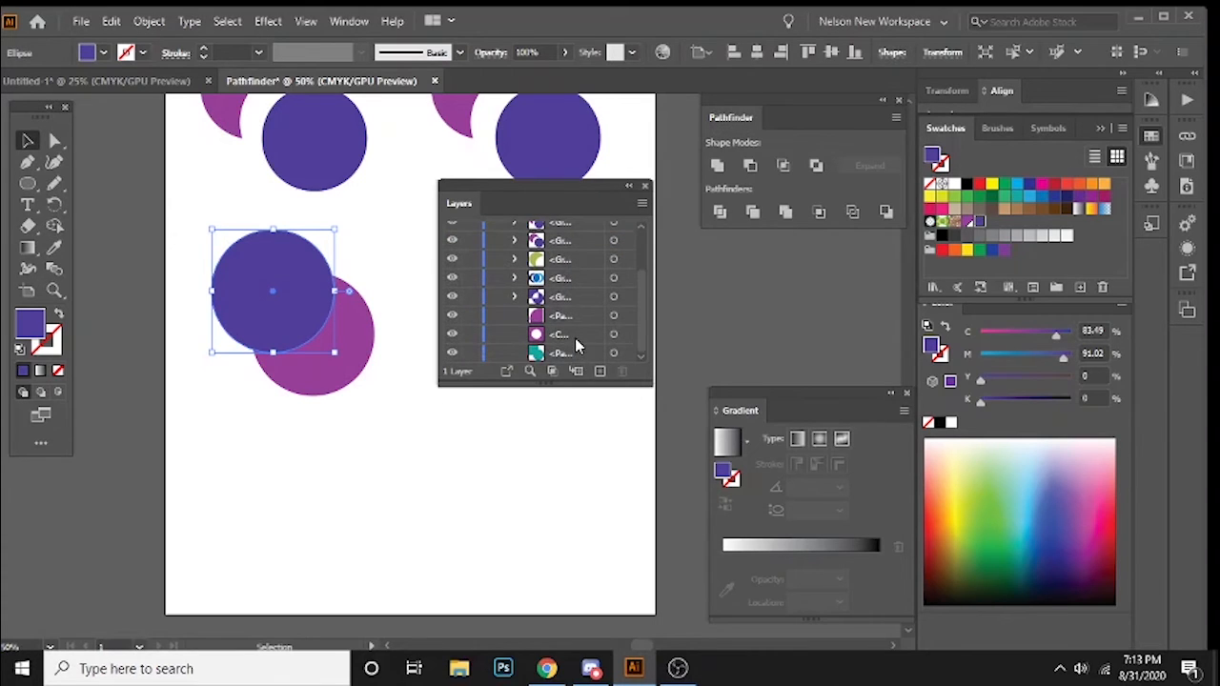
pyautogui.scroll(3, 574, 337)
pyautogui.scroll(4, 386, 355)
pyautogui.scroll(2, 388, 365)
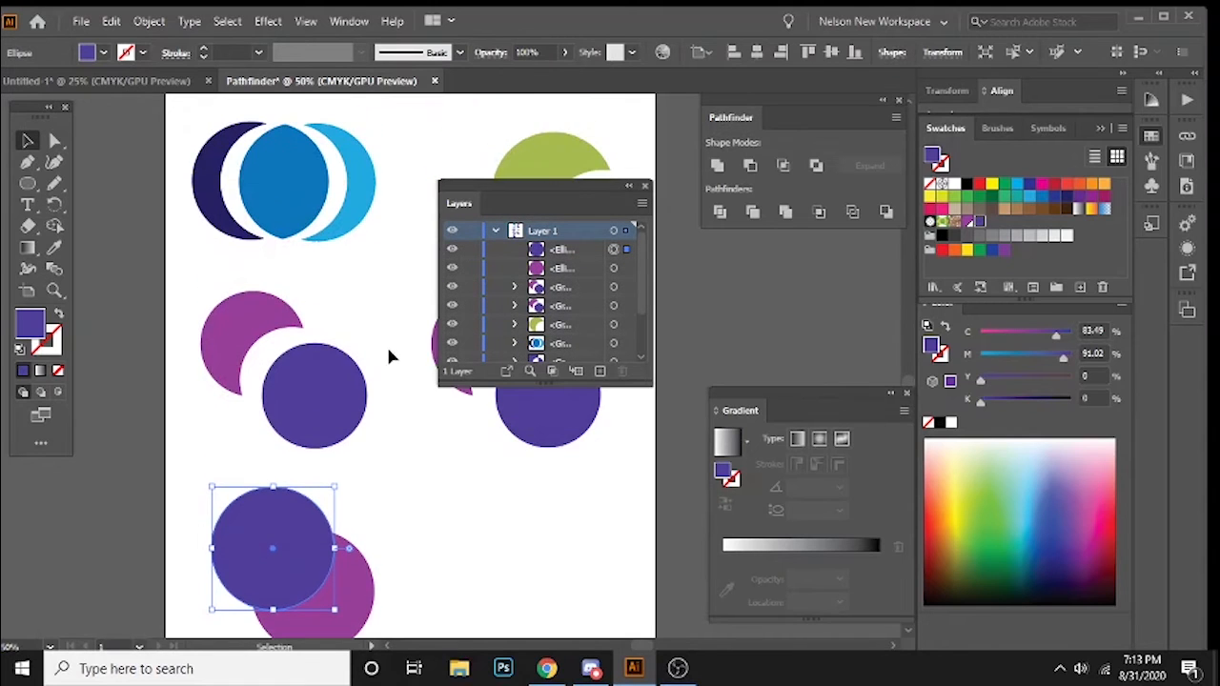
# - Toggle the visibility of the blue divided group and the green crescent off and on, and dock the Layers panel again
pyautogui.click(453, 344)
pyautogui.click(454, 344)
pyautogui.scroll(-1, 460, 313)
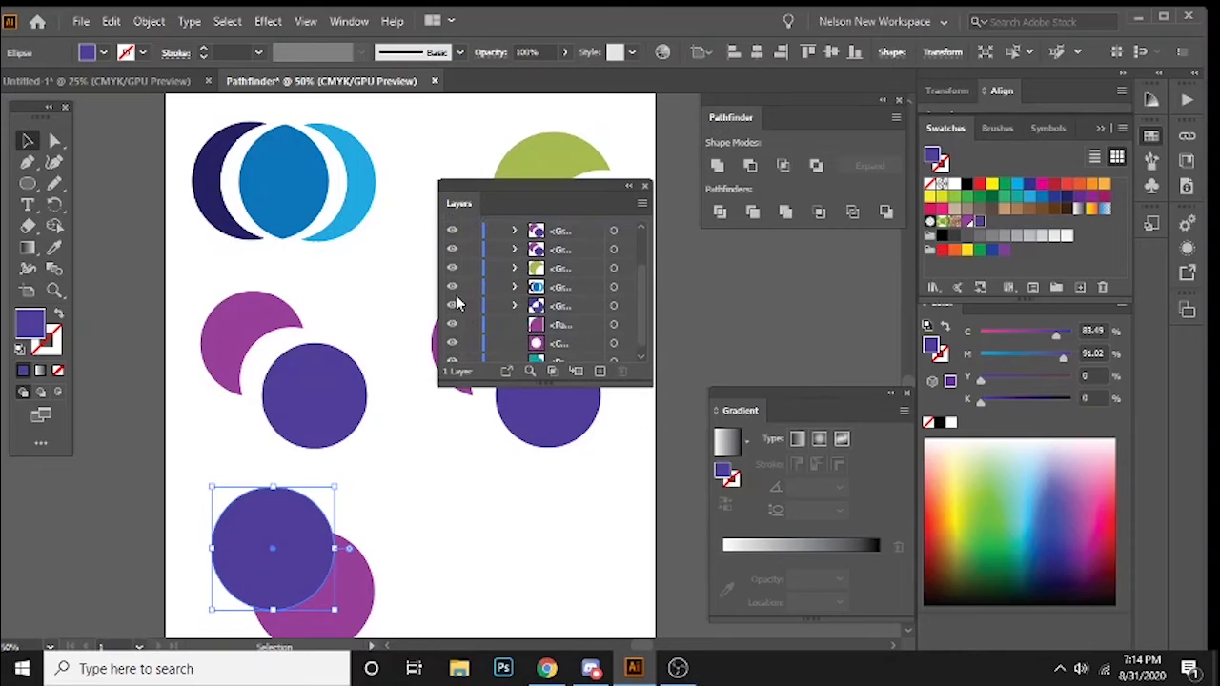
pyautogui.click(452, 267)
pyautogui.click(453, 268)
pyautogui.moveTo(602, 204); pyautogui.dragTo(1027, 93)
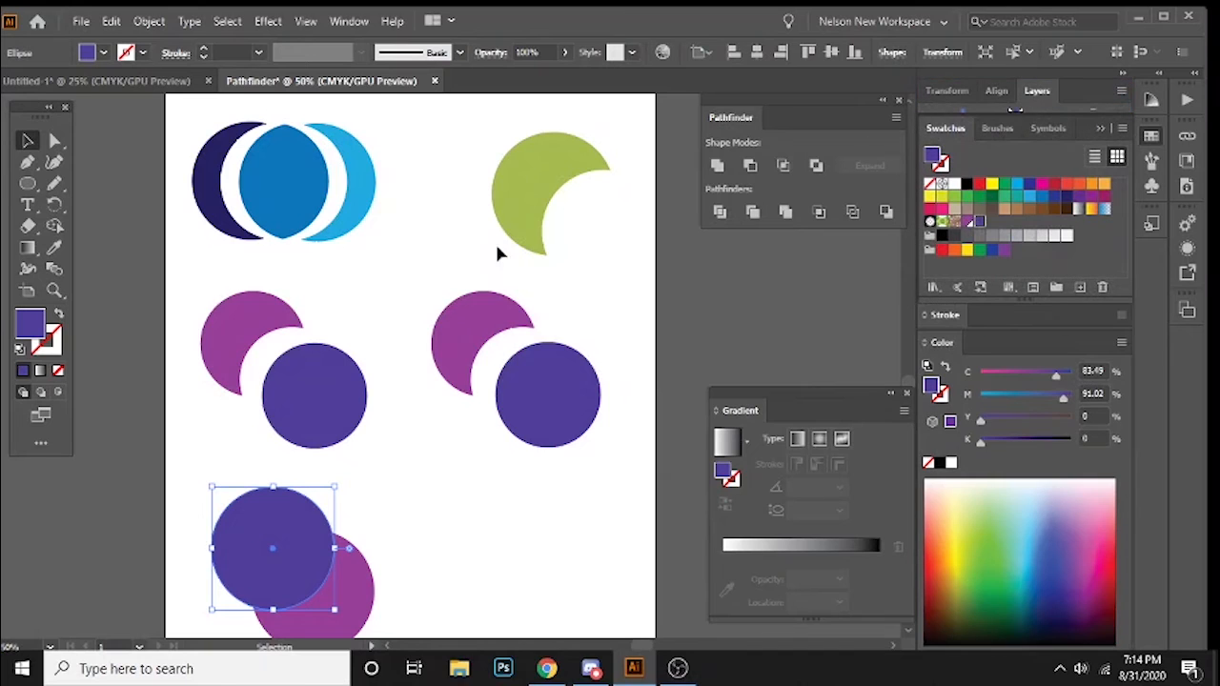
# - Apply Pathfinder Crop to the bottom circle pair with the purple circle in front
pyautogui.scroll(-5, 496, 257)
pyautogui.click(447, 367)
pyautogui.moveTo(394, 295); pyautogui.dragTo(225, 405)
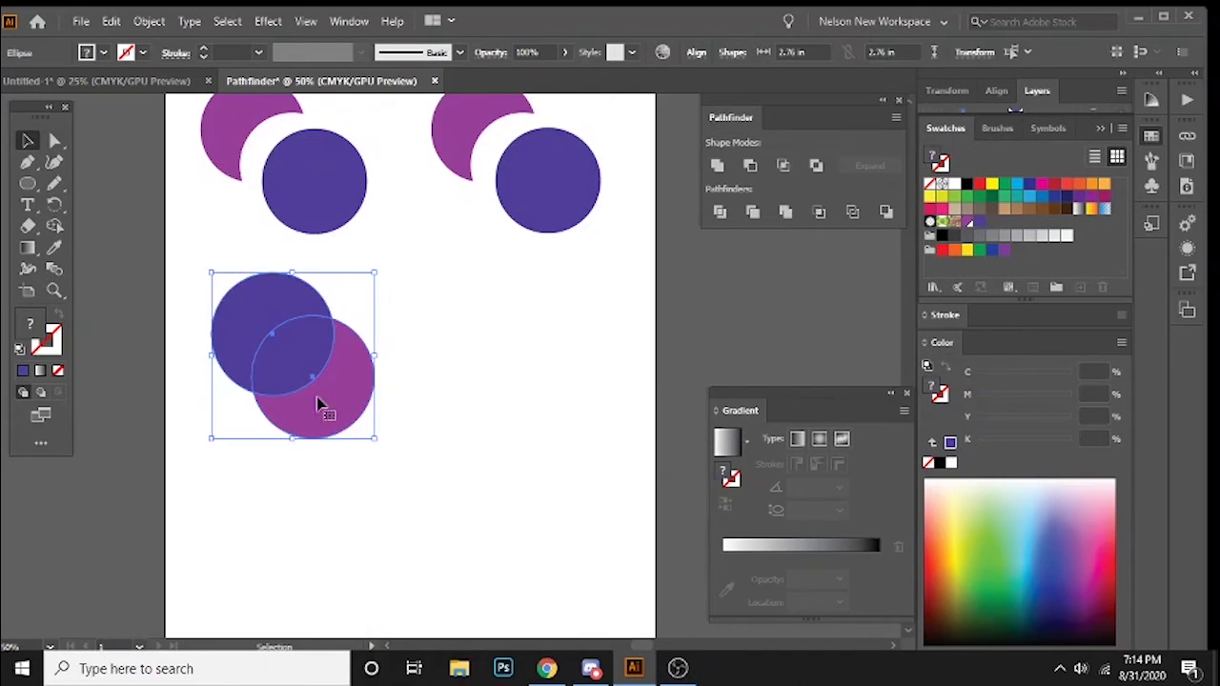
pyautogui.click(819, 213)
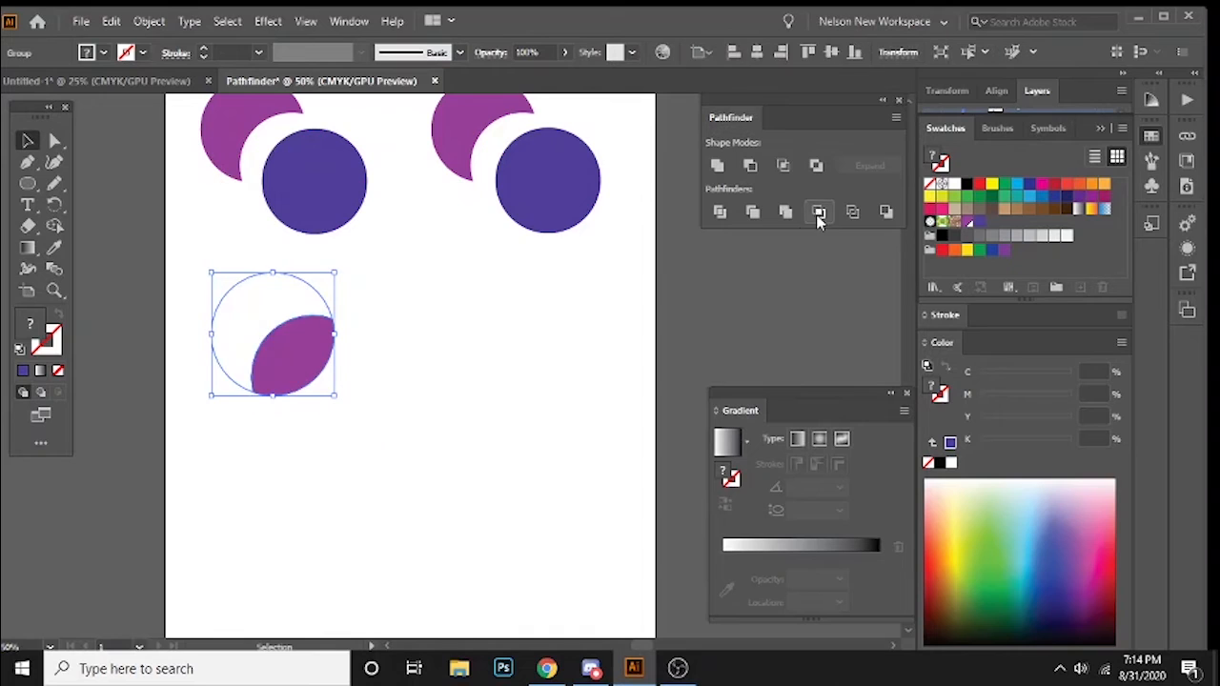
pyautogui.click(518, 357)
pyautogui.click(292, 365)
pyautogui.click(412, 359)
# - Select only the cropped magenta leaf shape inside its group and fill it with the green swatch
pyautogui.press('a')
pyautogui.click(303, 363)
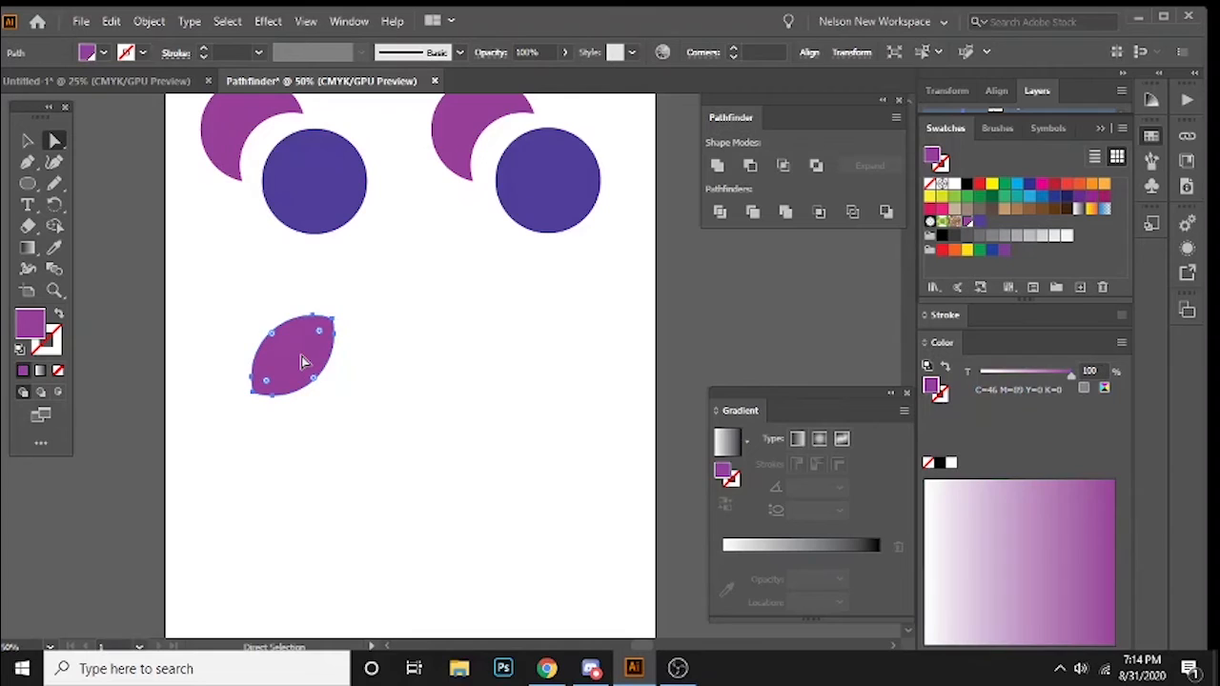
pyautogui.moveTo(303, 363)
pyautogui.mouseDown()
pyautogui.moveTo(282, 335)
pyautogui.moveTo(318, 349)
pyautogui.moveTo(301, 376)
pyautogui.mouseUp()
pyautogui.moveTo(215, 394); pyautogui.dragTo(242, 387)
pyautogui.click(996, 189)
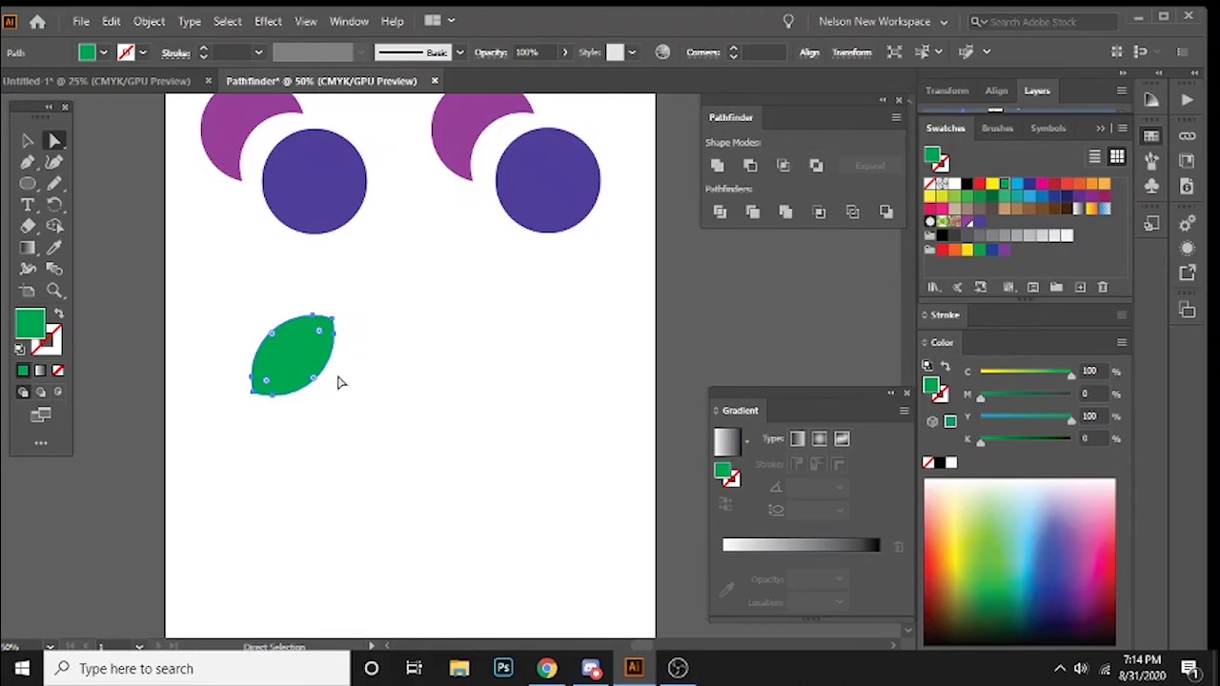
pyautogui.click(210, 301)
# - Move the green leaf group to the right, rotate it upright, and add a copy beside it rotated back clockwise
pyautogui.press('v')
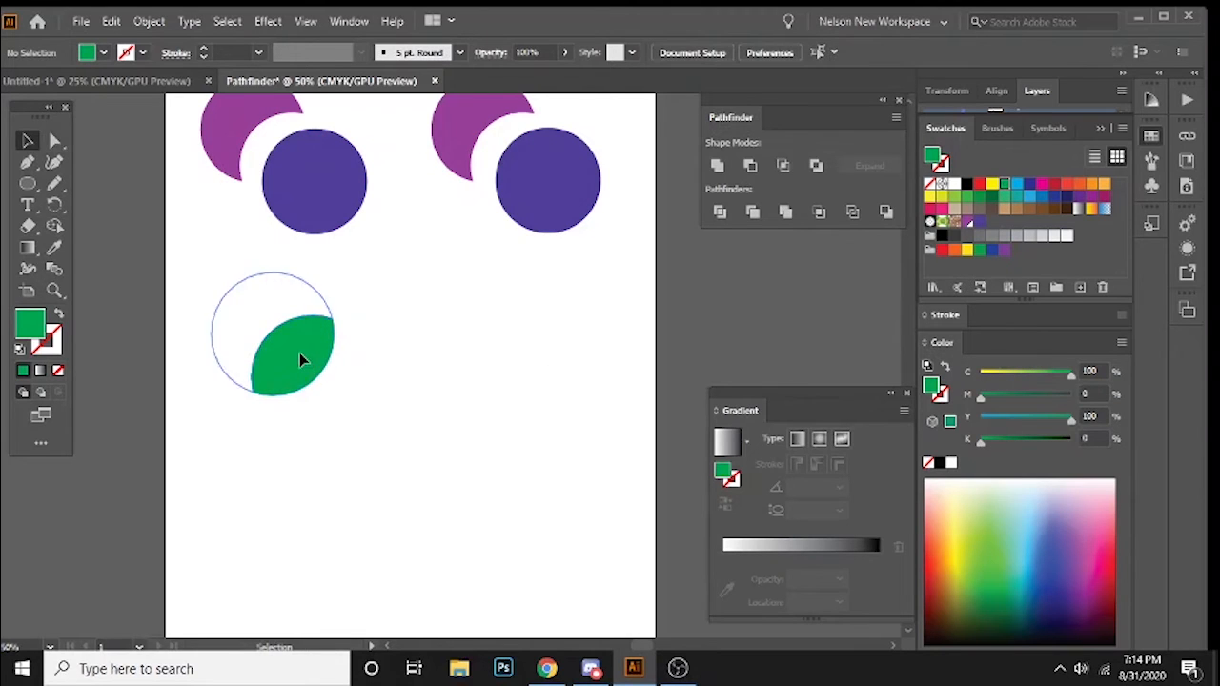
pyautogui.moveTo(299, 353); pyautogui.dragTo(433, 363)
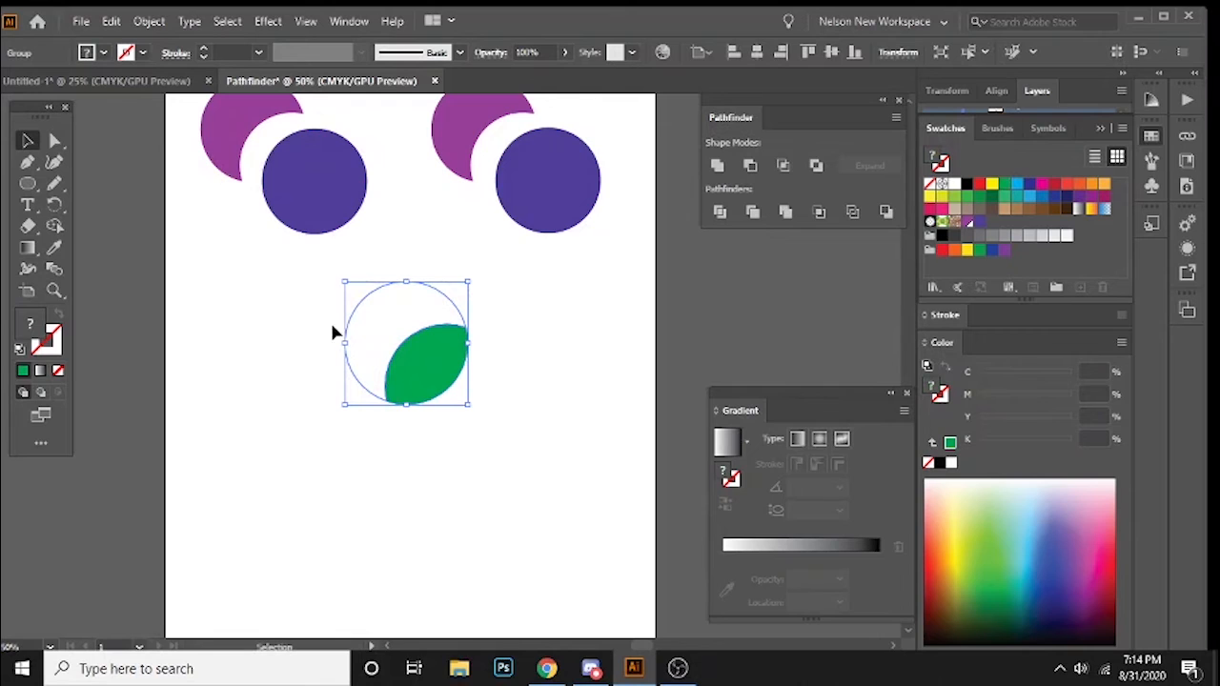
pyautogui.moveTo(469, 273); pyautogui.dragTo(411, 252)
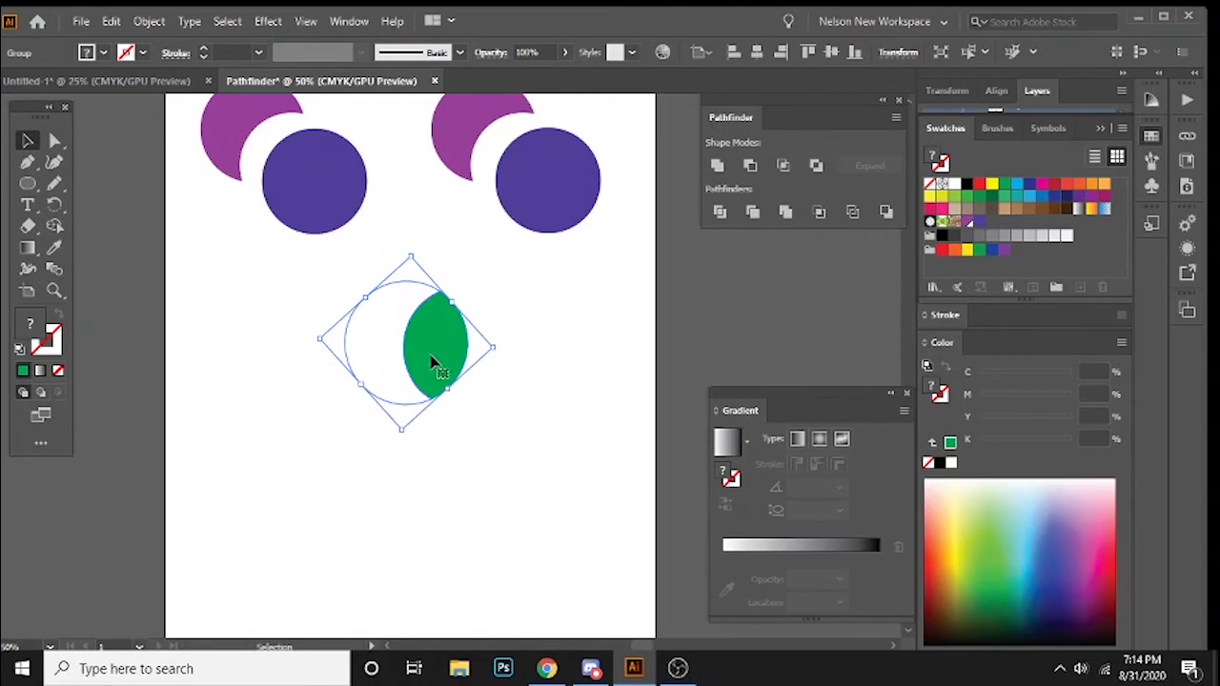
pyautogui.moveTo(431, 360); pyautogui.dragTo(492, 368)
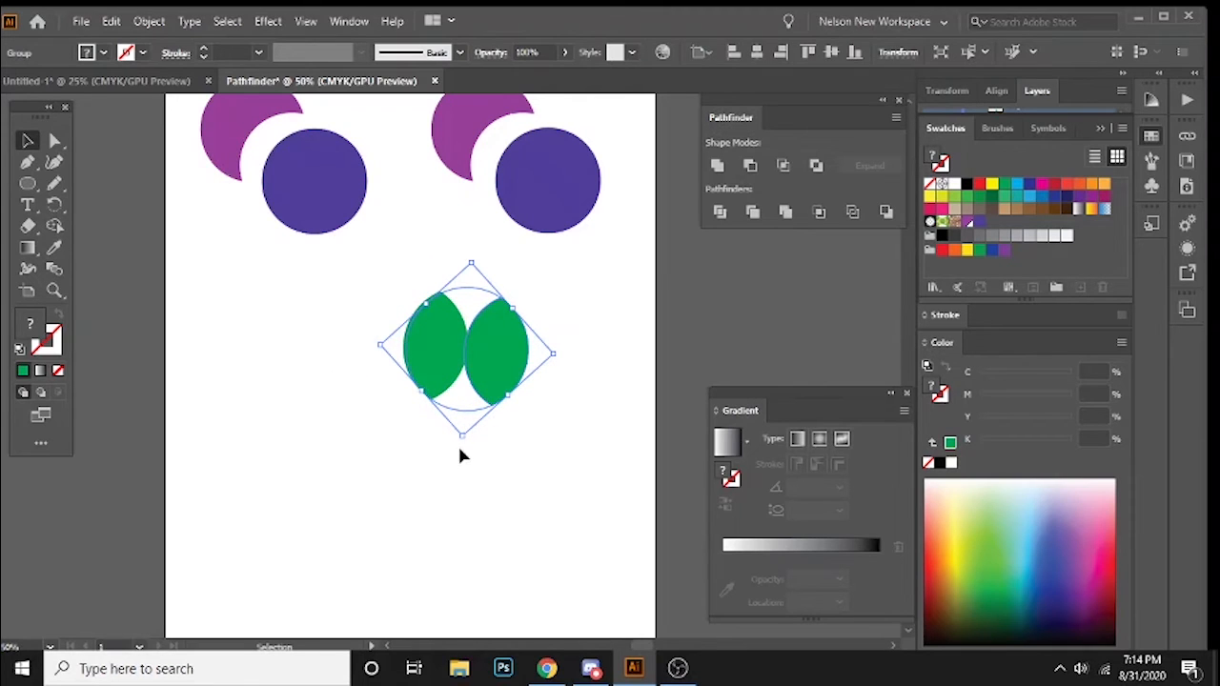
pyautogui.moveTo(463, 447); pyautogui.dragTo(399, 435)
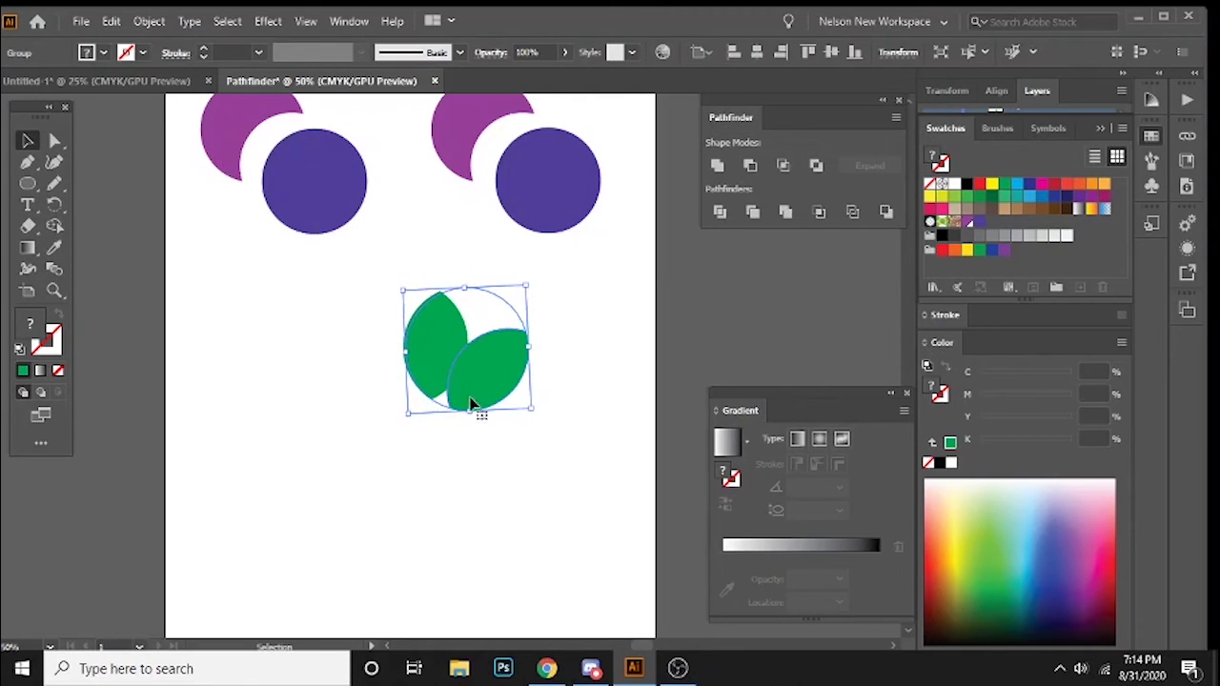
# - Nudge the second green leaf slightly to the right and rotate it further clockwise so it points outward beside the upright leaf
pyautogui.hotkey('ctrl', 'z')
pyautogui.hotkey('ctrl', 'z')
pyautogui.hotkey('ctrl', 'z')
pyautogui.hotkey('ctrl', 'z')
pyautogui.hotkey('ctrl', 'z')
pyautogui.hotkey('ctrl', 'z')
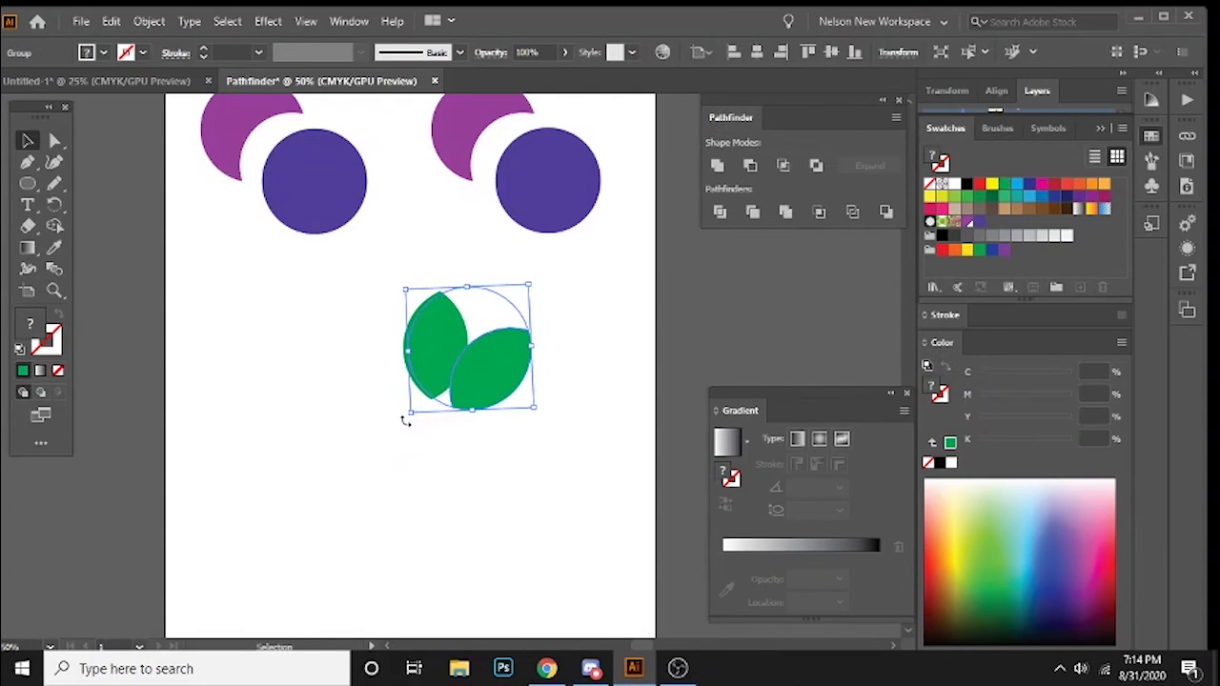
pyautogui.moveTo(406, 422); pyautogui.dragTo(505, 400)
pyautogui.click(220, 406)
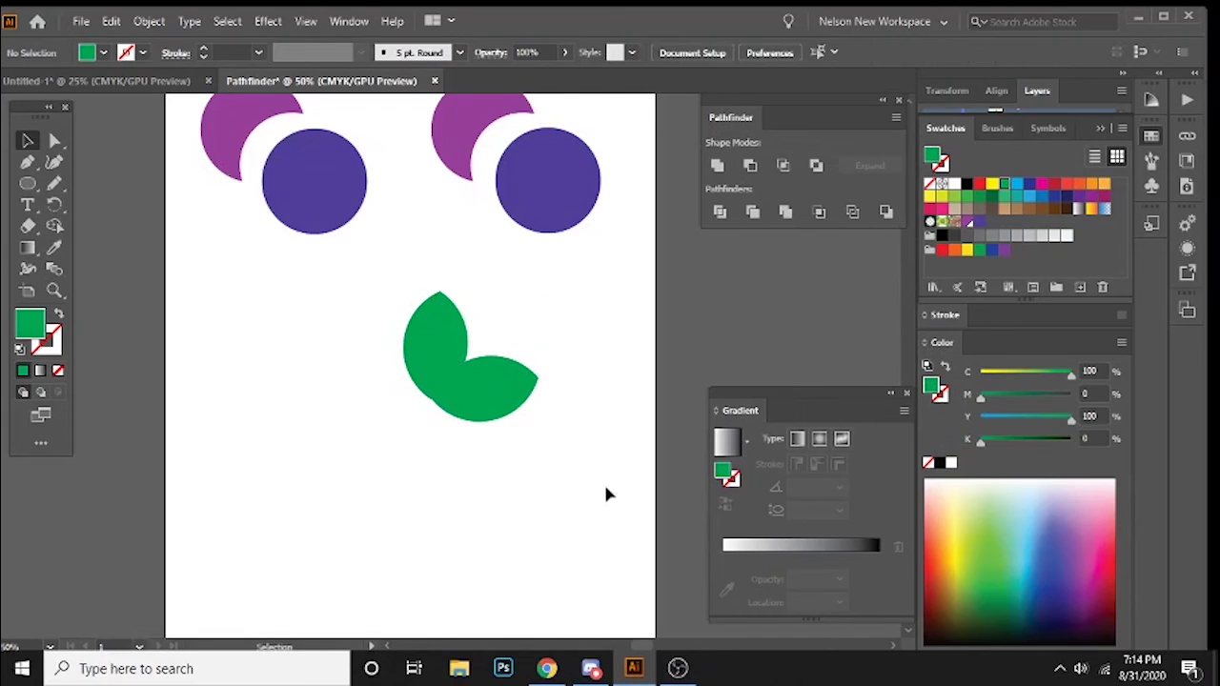
# - Add a copy of the upright green leaf, rotated counterclockwise and placed as the left leaf of the cluster
pyautogui.click(435, 334)
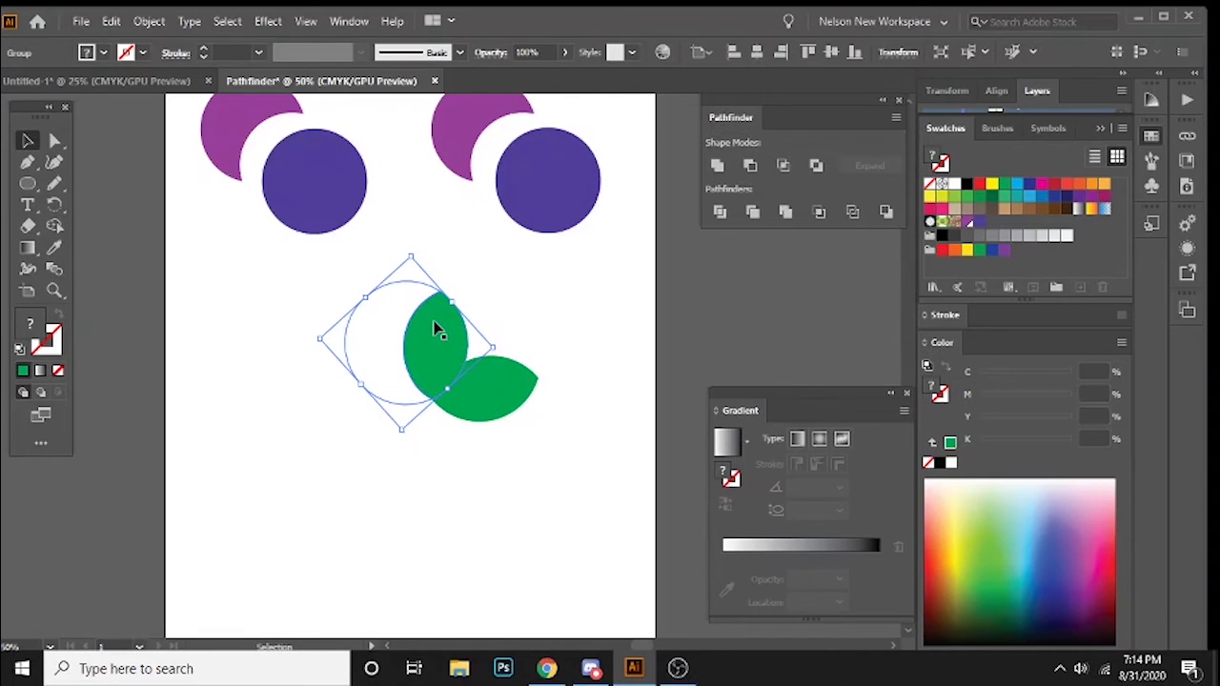
pyautogui.moveTo(435, 329); pyautogui.dragTo(300, 276)
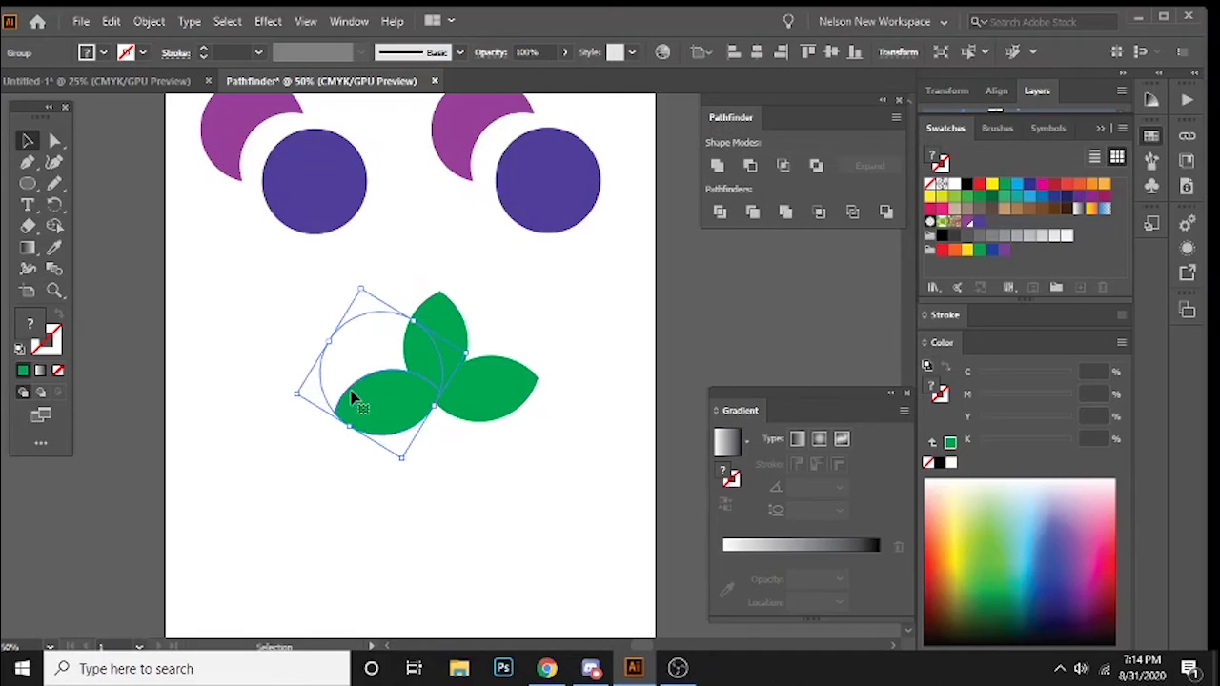
pyautogui.moveTo(352, 397); pyautogui.dragTo(410, 392)
pyautogui.click(305, 460)
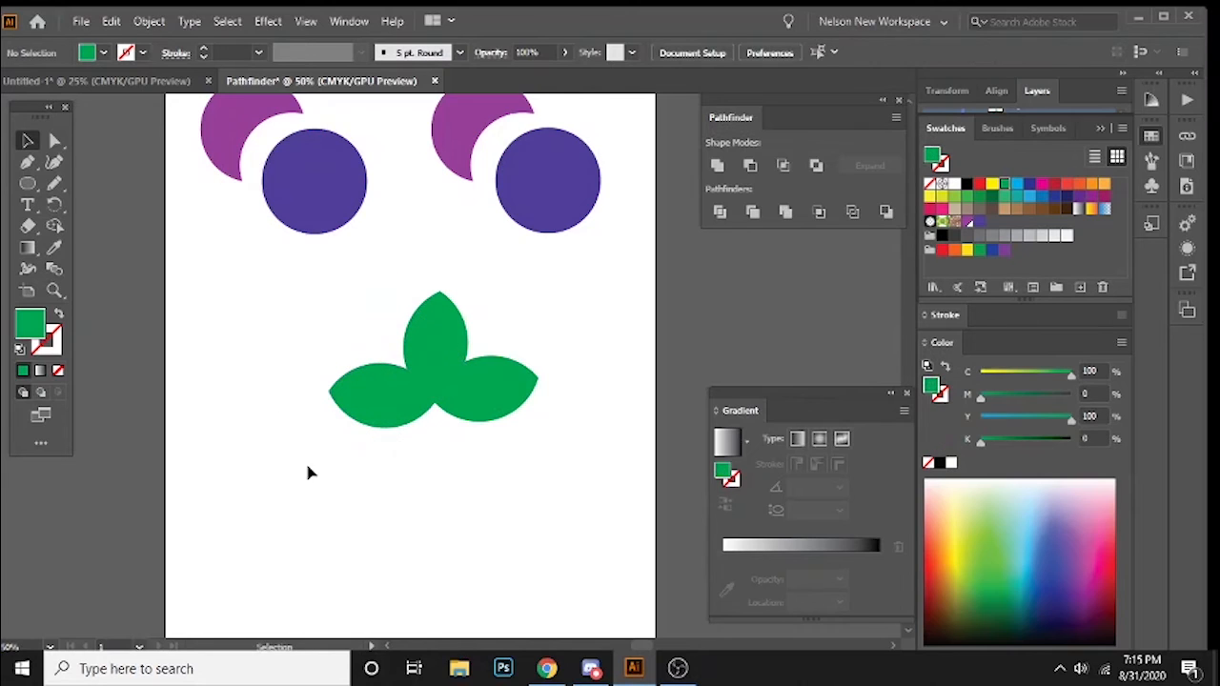
# - Nudge the upright leaf slightly upward and shift the left leaf slightly right to even out the three-leaf arrangement
pyautogui.click(436, 327)
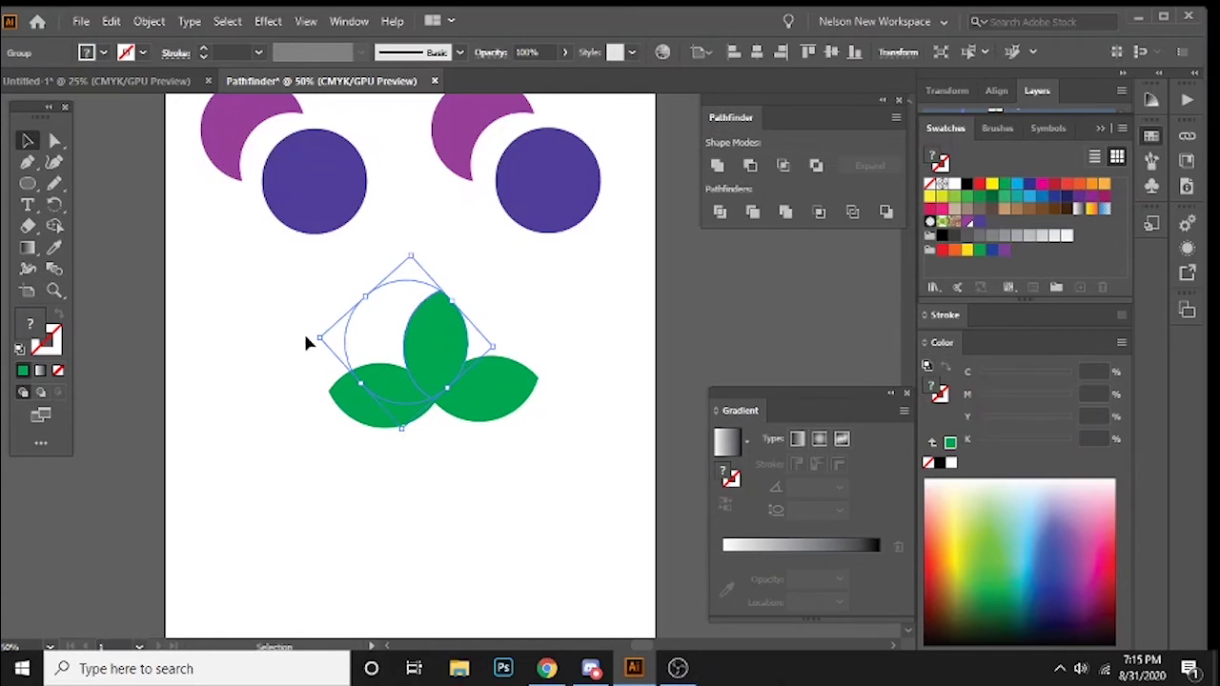
pyautogui.click(264, 463)
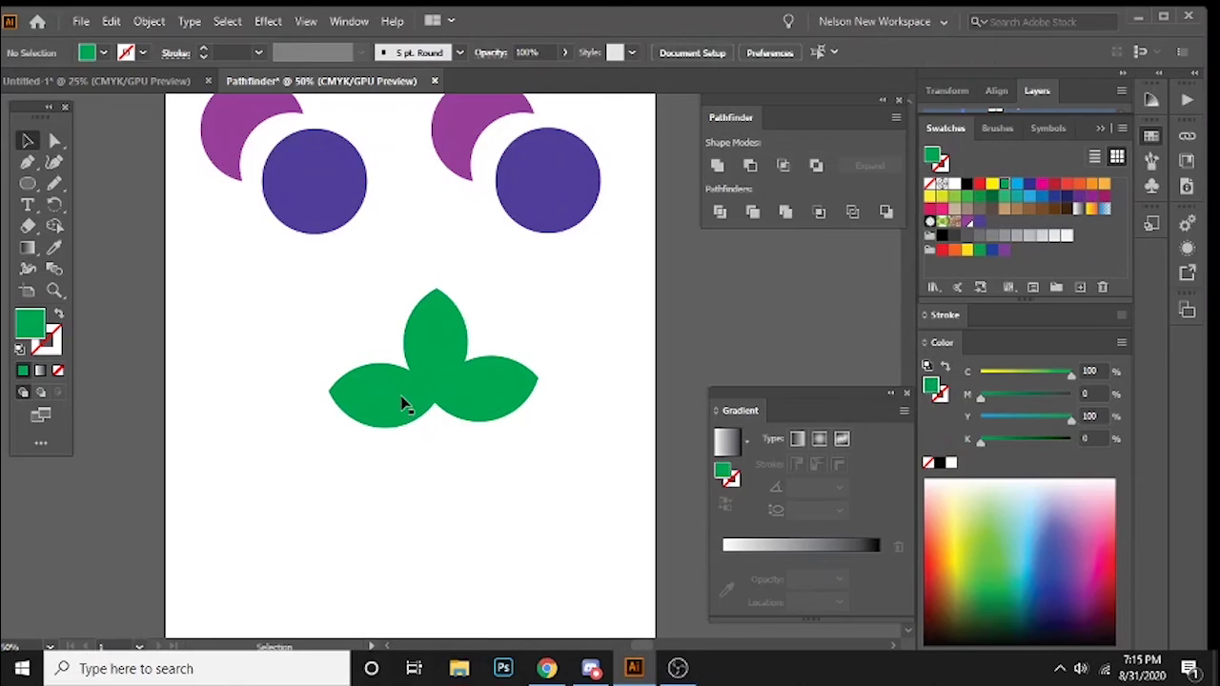
pyautogui.moveTo(389, 403); pyautogui.dragTo(394, 402)
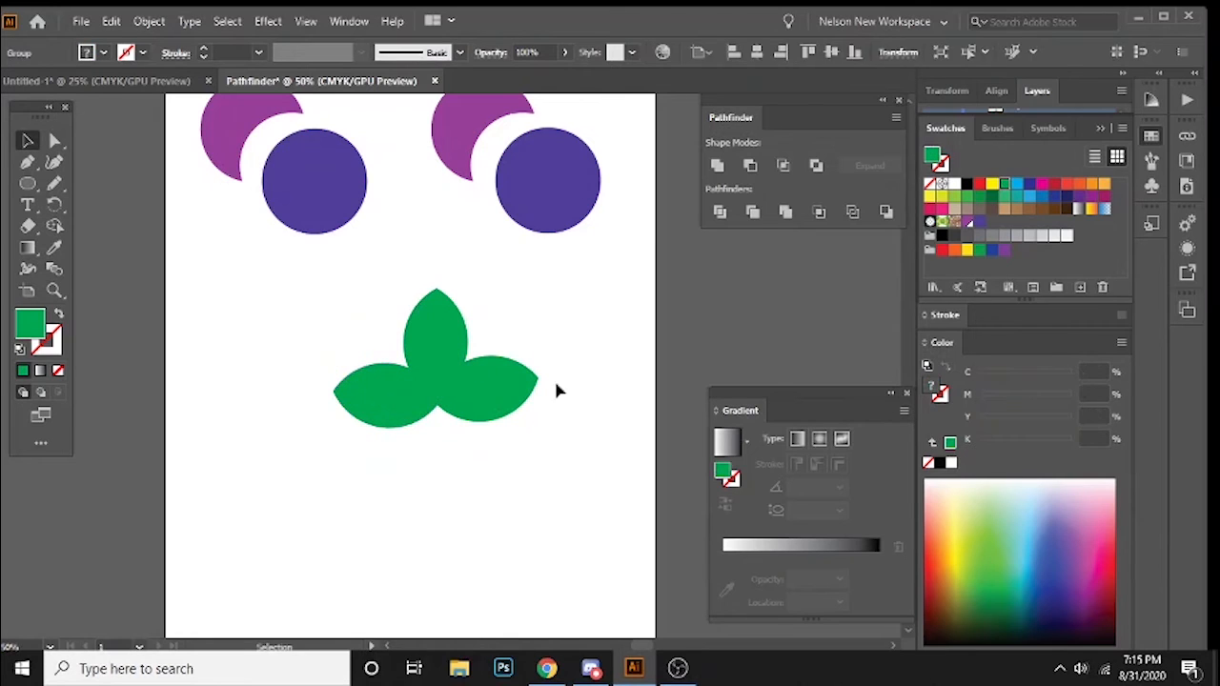
pyautogui.click(558, 390)
# - Select all three green leaves and move them together to the left, beneath the left crescent and circle pair
pyautogui.moveTo(341, 298); pyautogui.dragTo(572, 522)
pyautogui.moveTo(441, 381); pyautogui.dragTo(332, 389)
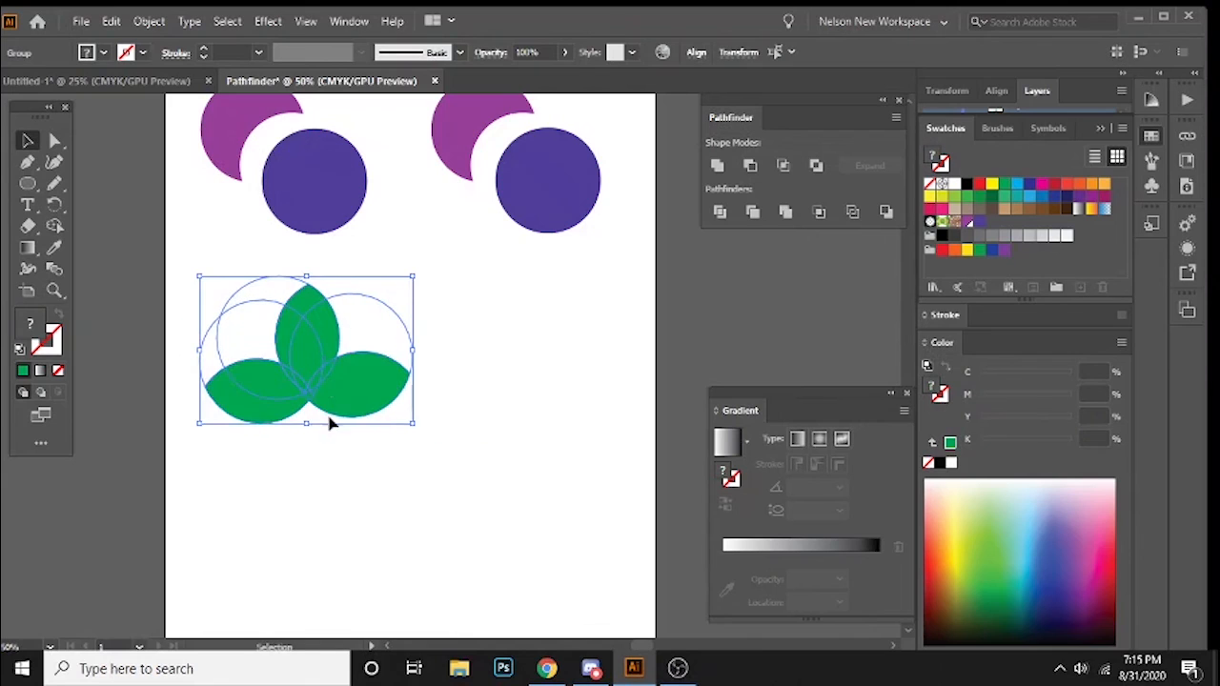
pyautogui.click(757, 305)
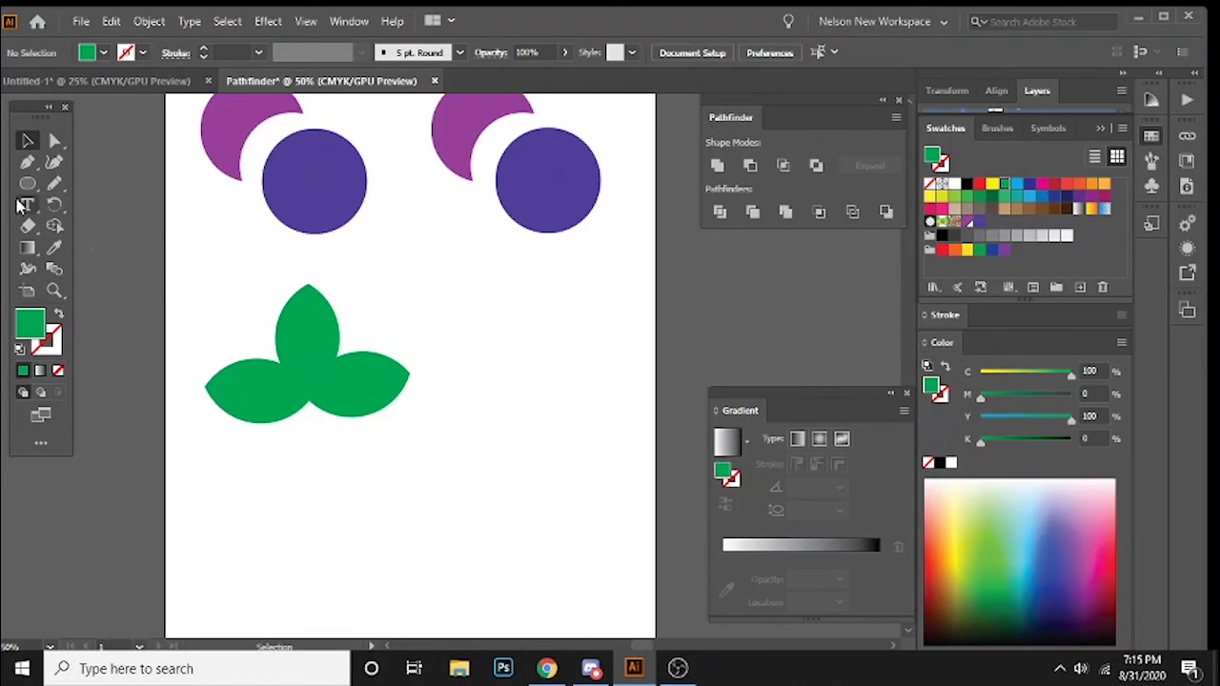
# - Draw a green circle about 3.12 in wide to the right of the leaves and place an overlapping copy directly below it
pyautogui.moveTo(28, 183); pyautogui.dragTo(108, 210)
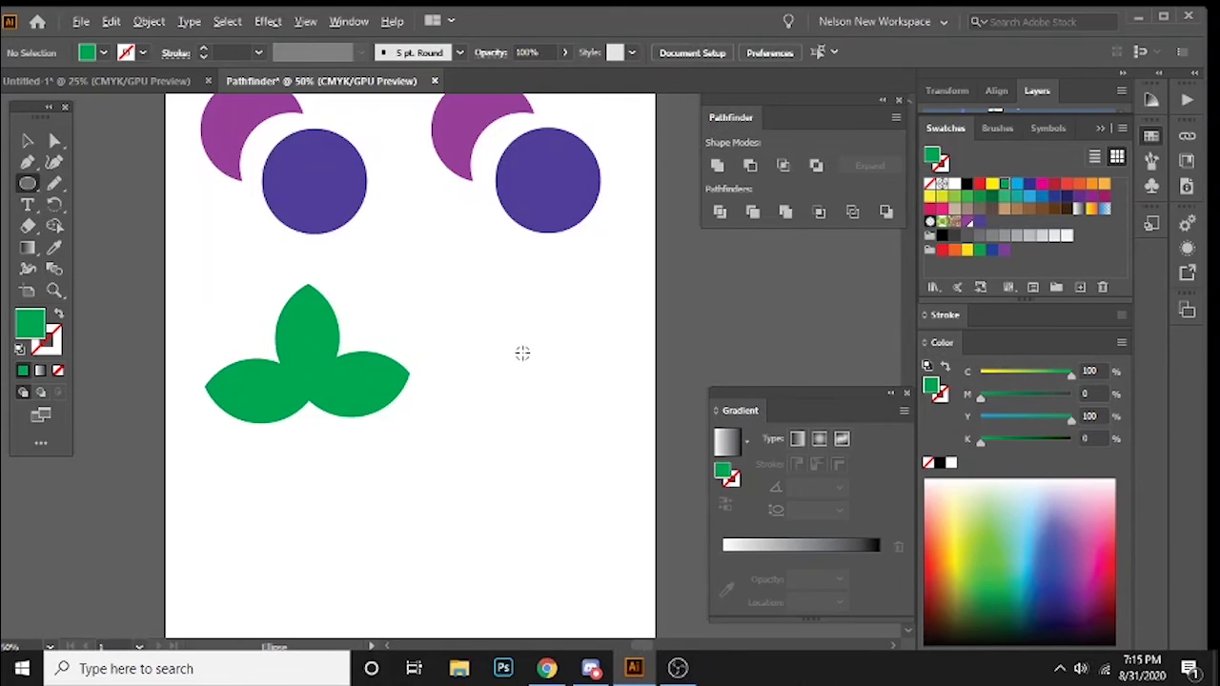
pyautogui.moveTo(522, 353); pyautogui.dragTo(591, 416)
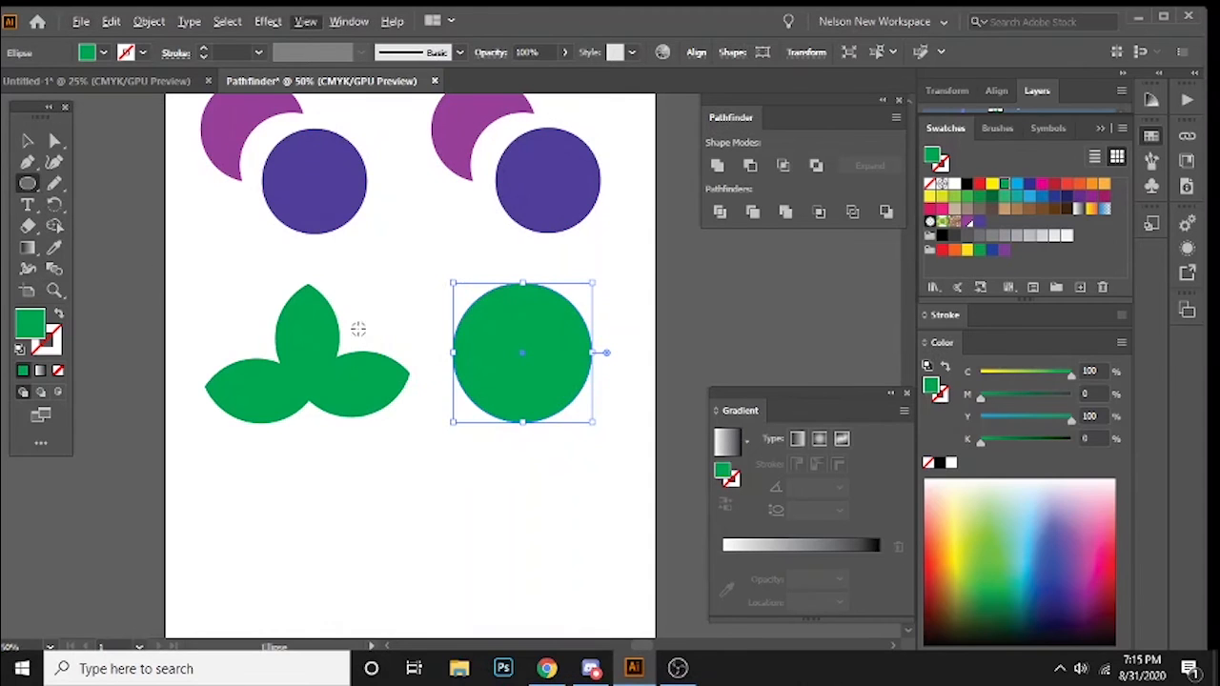
pyautogui.press('v')
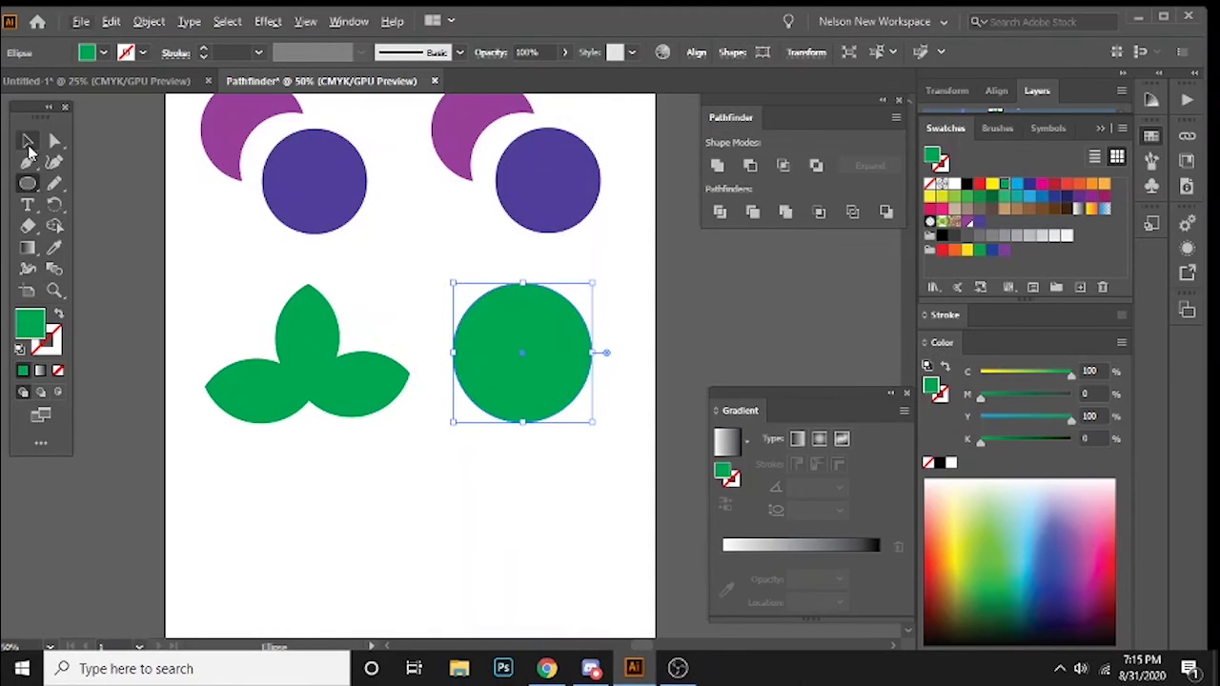
pyautogui.moveTo(509, 368); pyautogui.dragTo(532, 438)
# - Fill the lower circle copy with the blue-purple sampled from the circle above it
pyautogui.press('i')
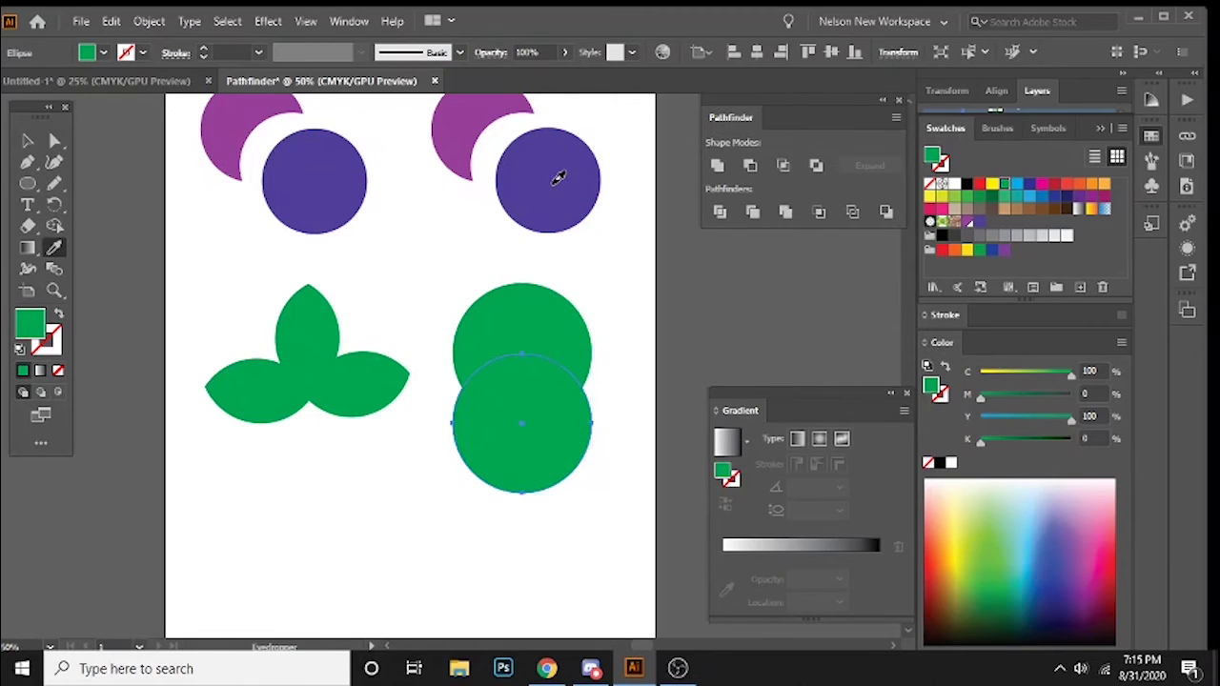
pyautogui.click(552, 184)
pyautogui.press('v')
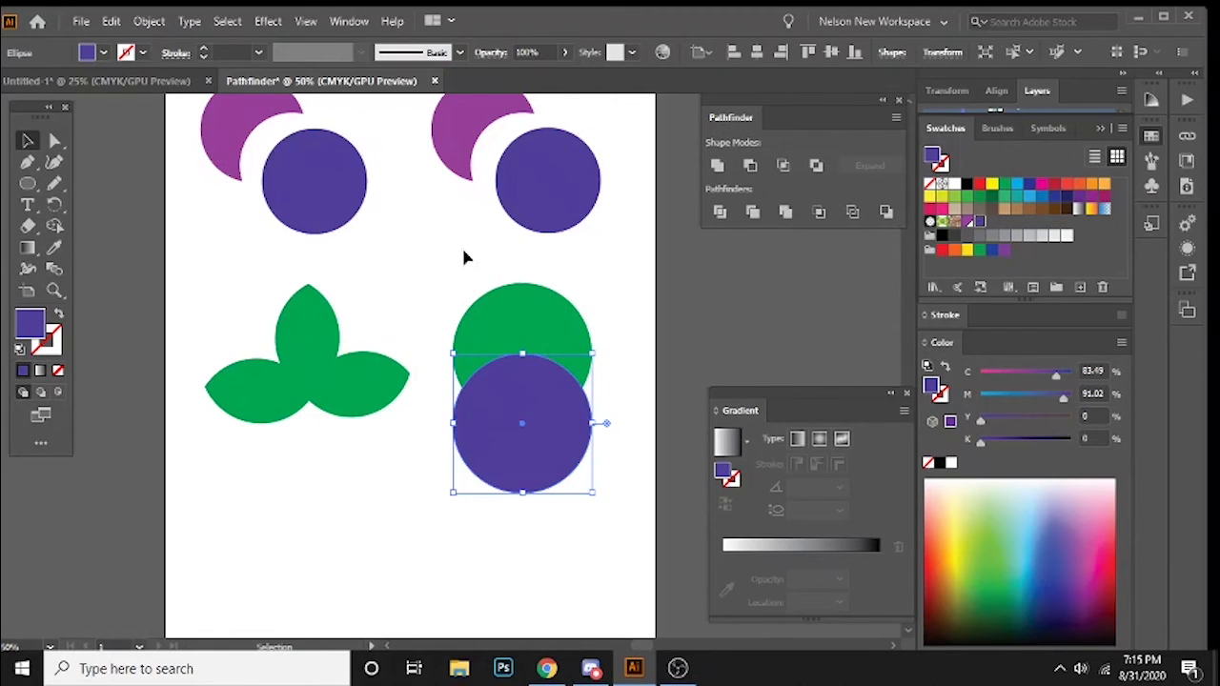
pyautogui.click(469, 276)
# - Apply Pathfinder Outline to the overlapping green and blue-purple circles
pyautogui.moveTo(467, 275); pyautogui.dragTo(572, 443)
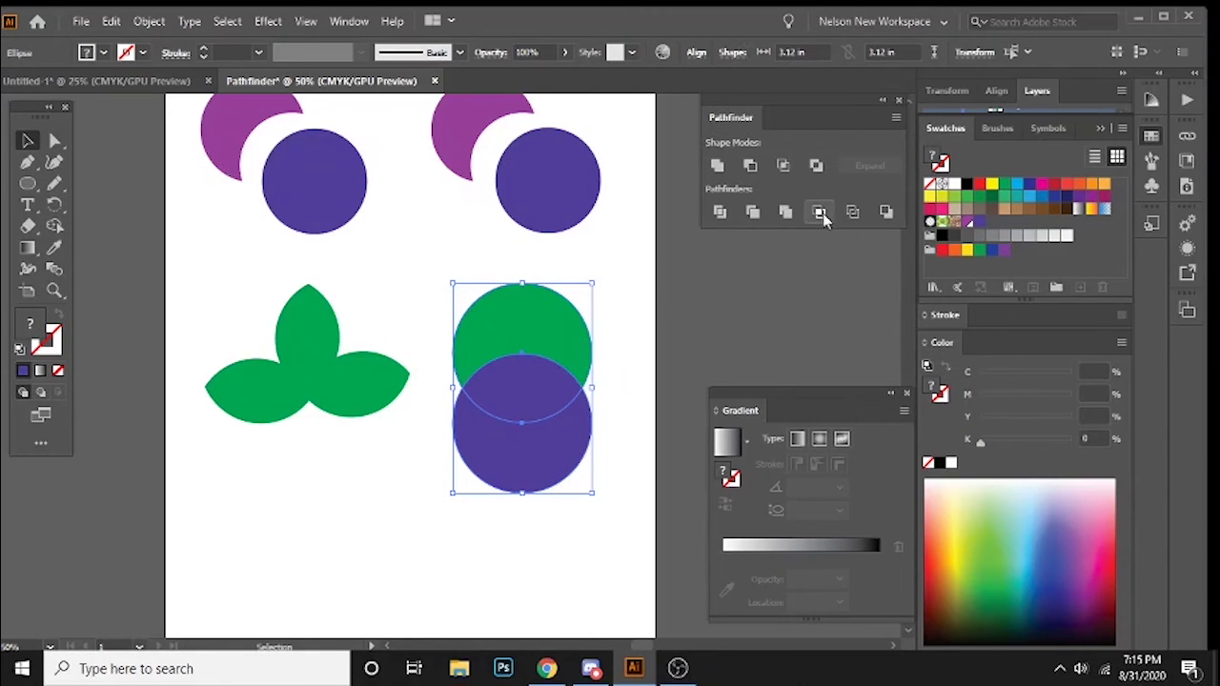
pyautogui.click(852, 212)
pyautogui.click(654, 435)
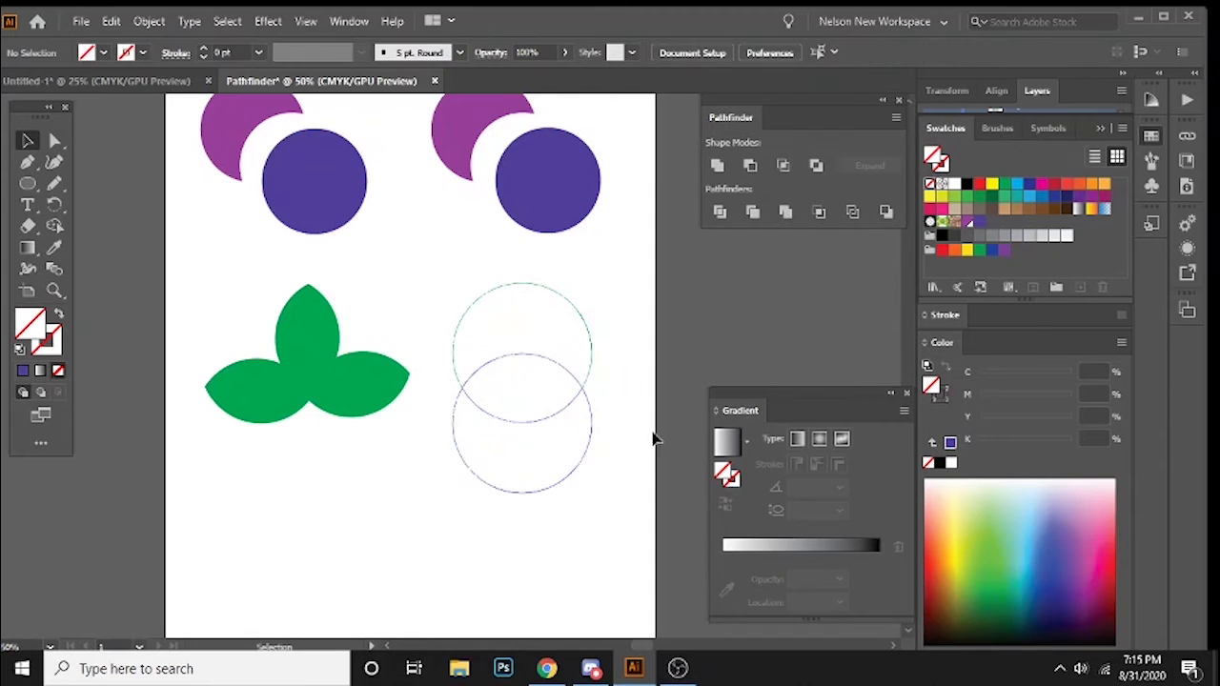
# - Set the stroke color of the outlined circle group to dark blue, R 43, G 25, B 145
pyautogui.moveTo(457, 281); pyautogui.dragTo(583, 469)
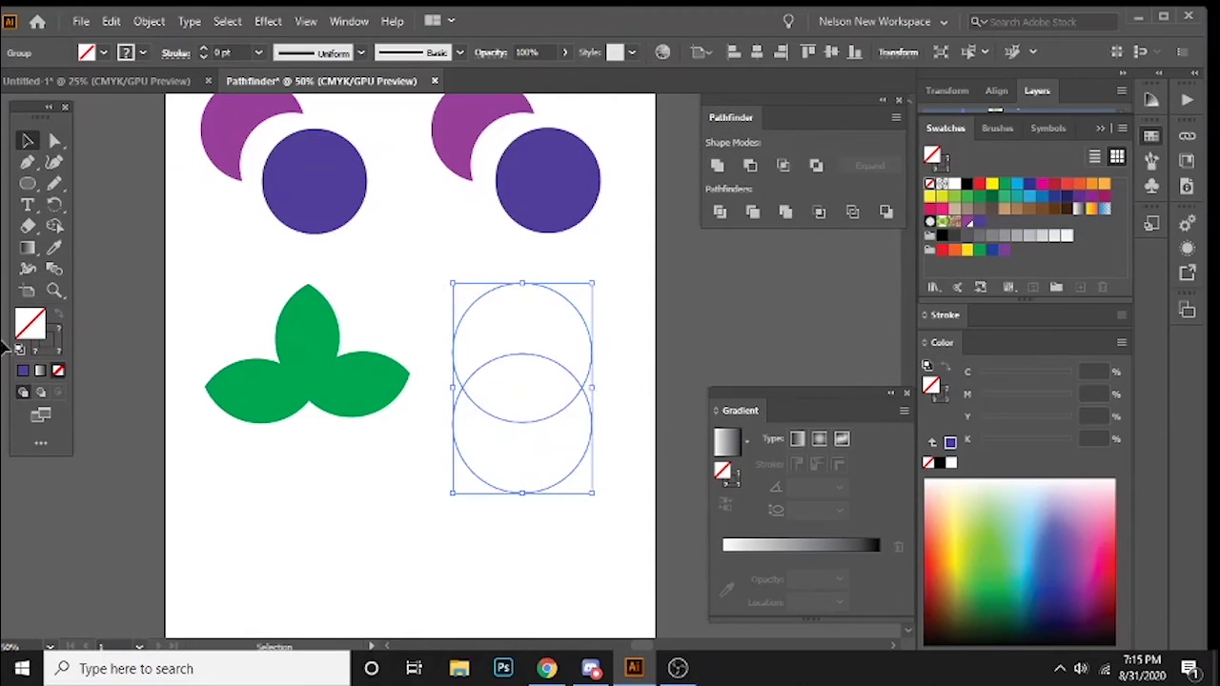
pyautogui.doubleClick(48, 338)
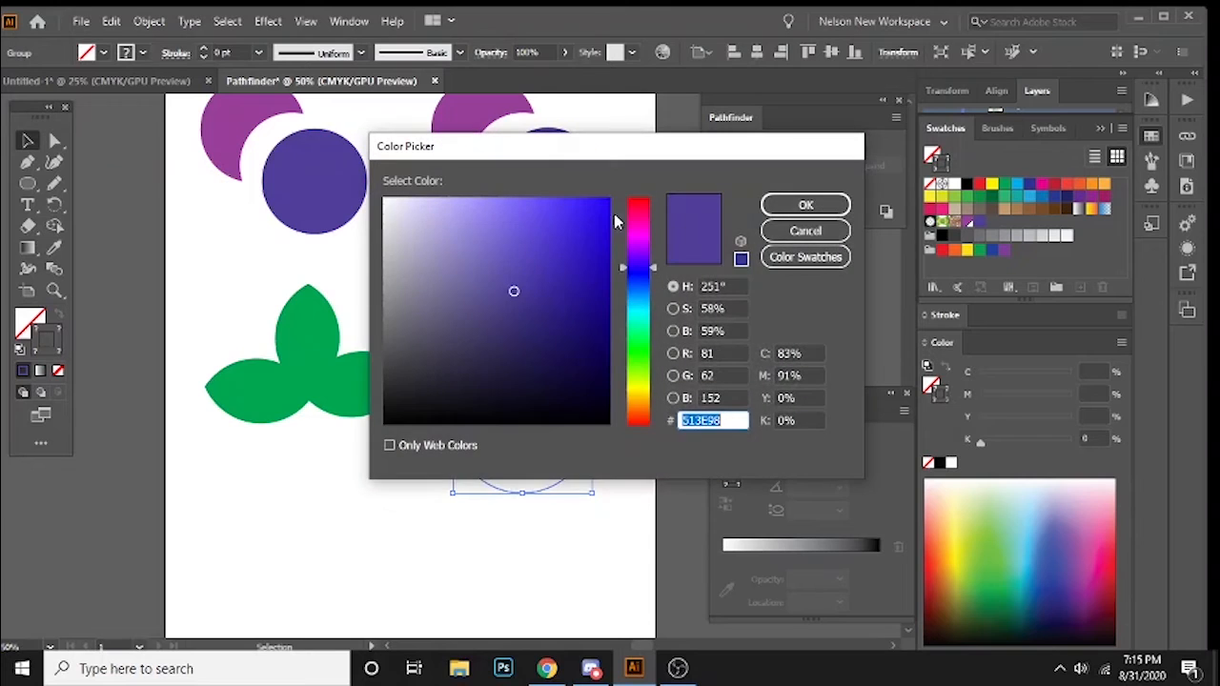
pyautogui.click(596, 243)
pyautogui.click(571, 294)
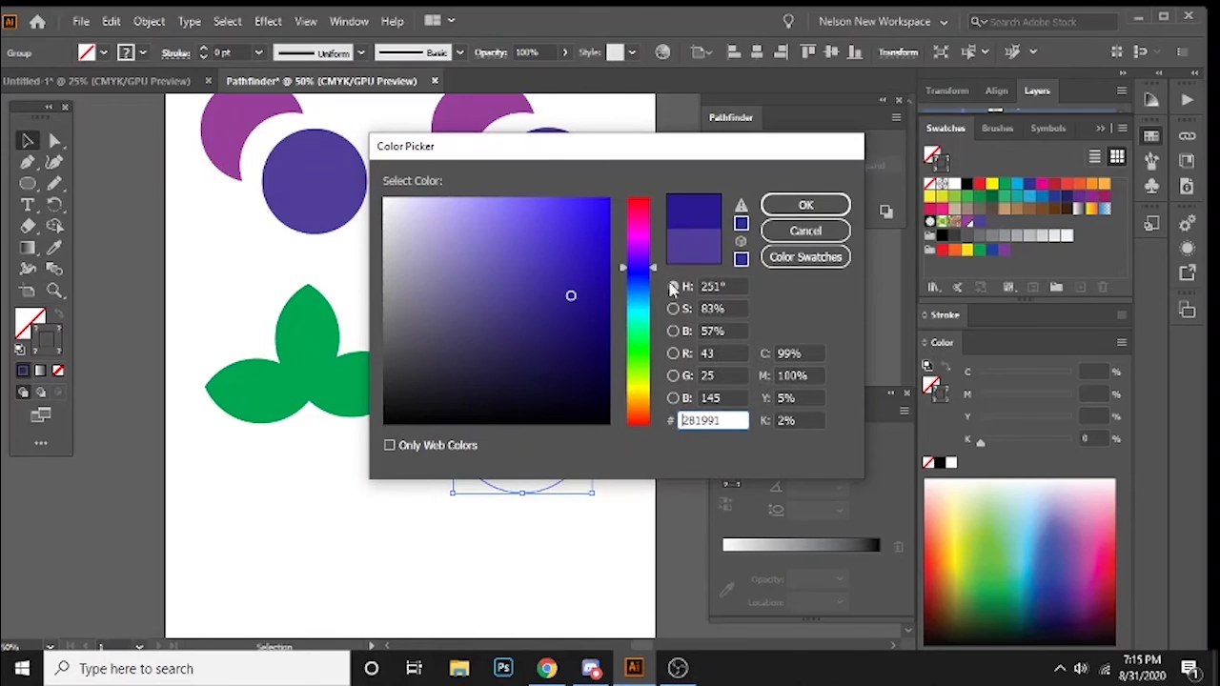
pyautogui.click(774, 208)
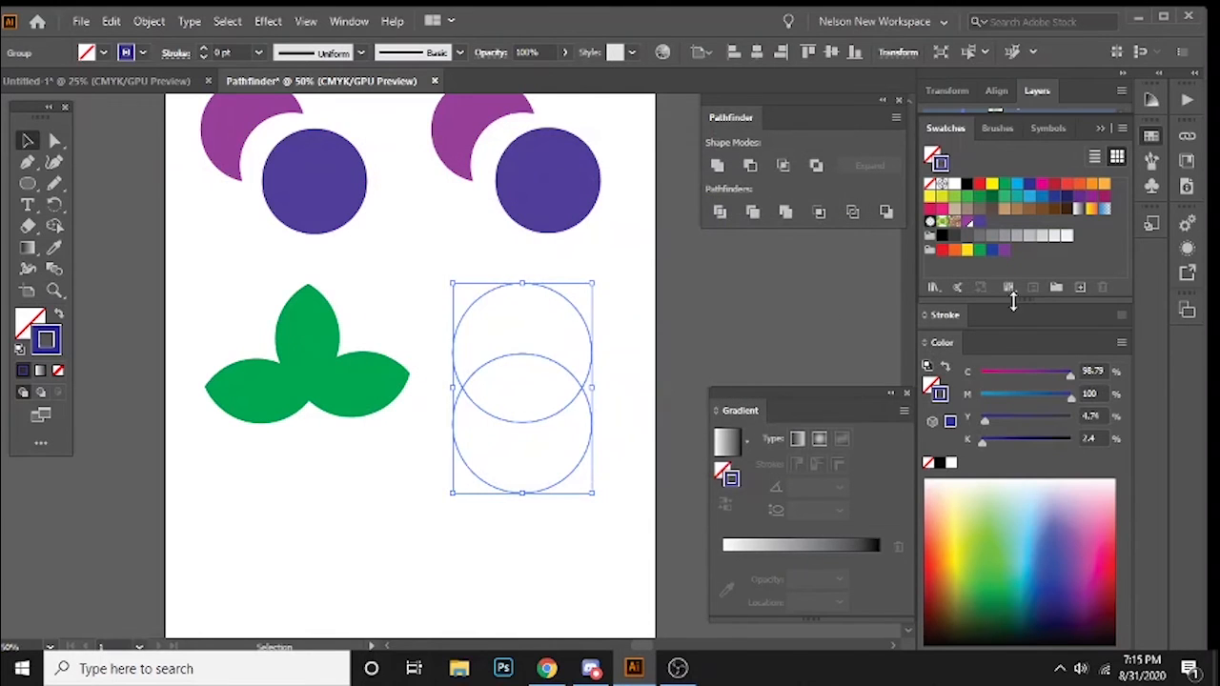
# - Set the stroke weight of the outlined circle group to 2 pt and raise it to 10 pt
pyautogui.click(944, 315)
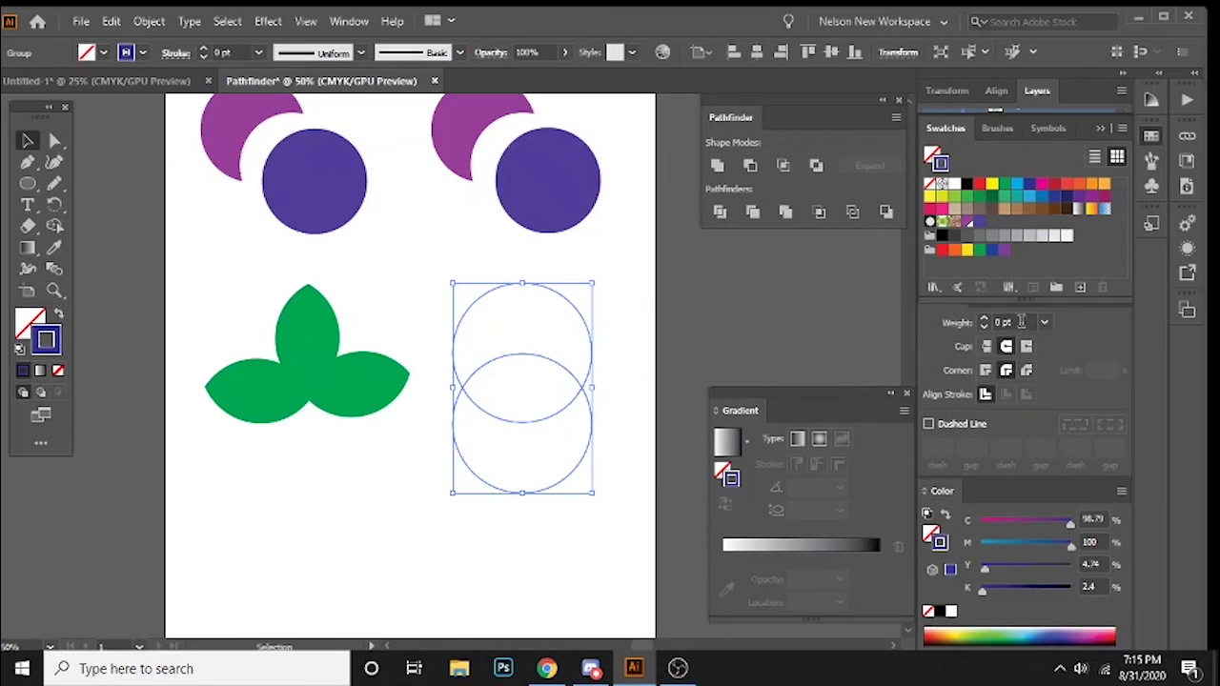
pyautogui.click(349, 21)
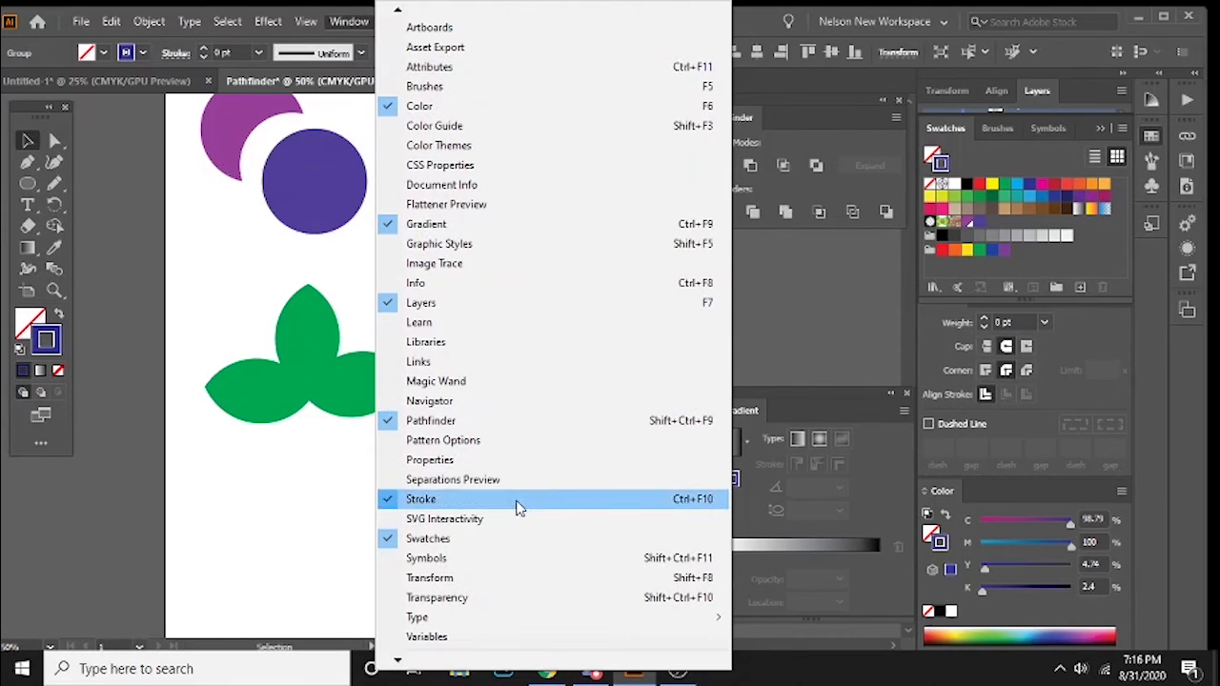
pyautogui.click(961, 323)
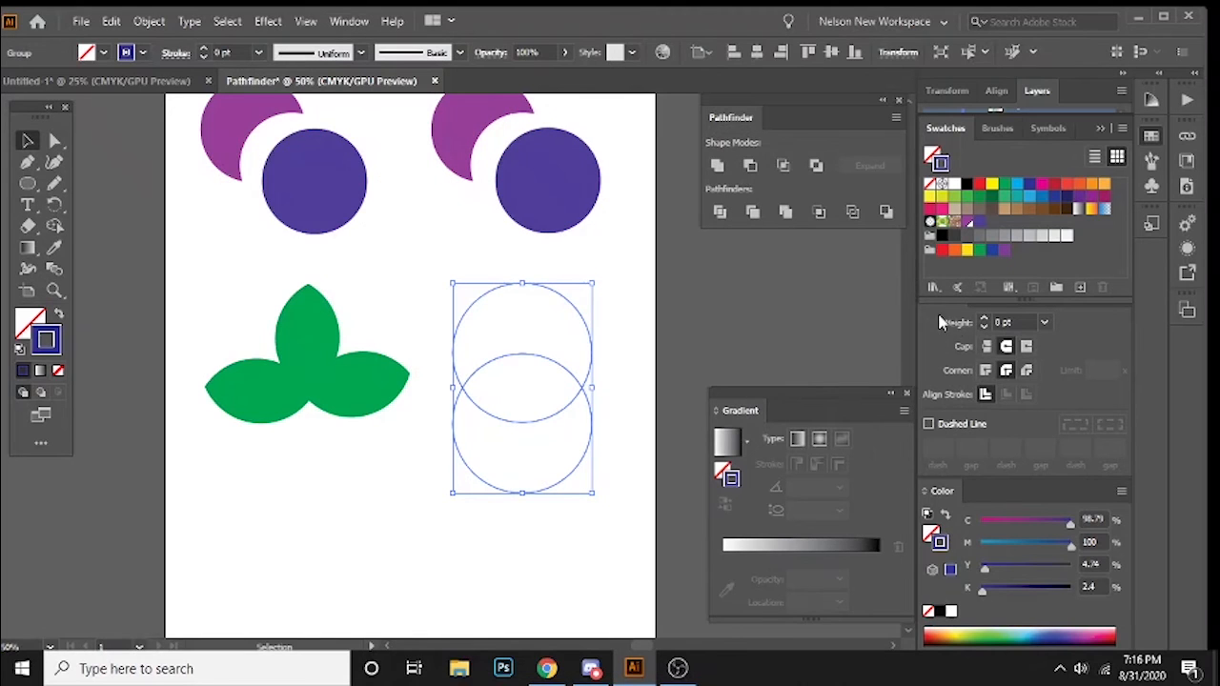
pyautogui.click(1044, 323)
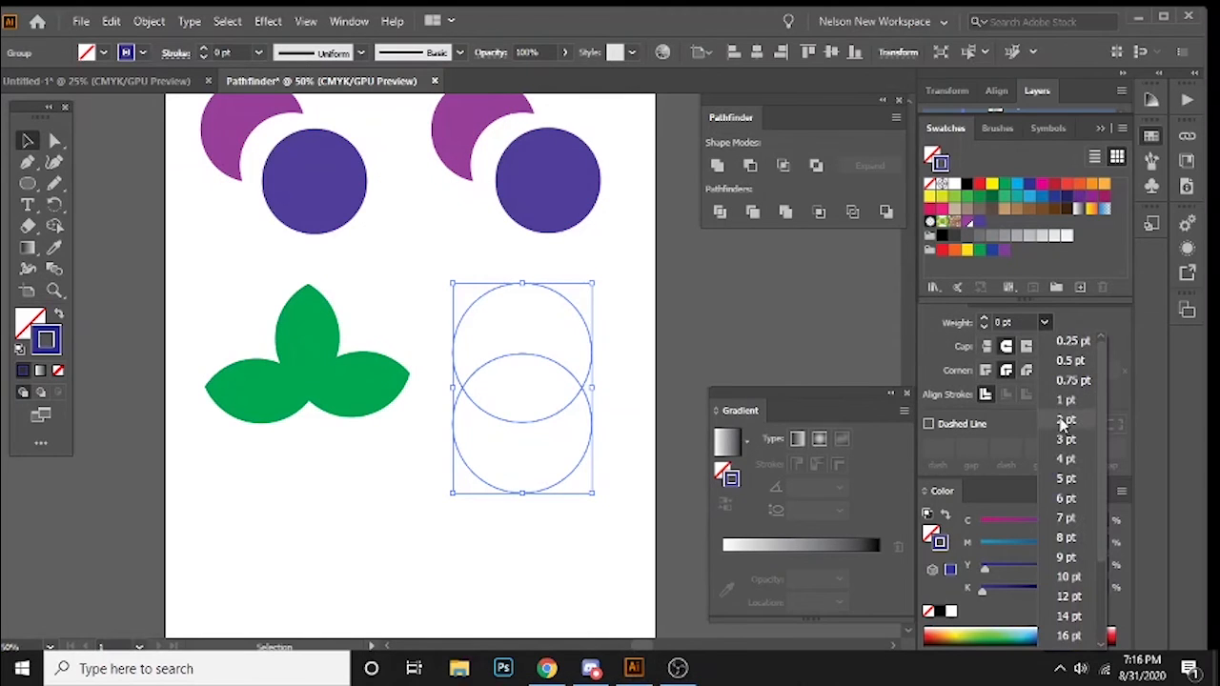
pyautogui.click(1065, 421)
pyautogui.click(1045, 324)
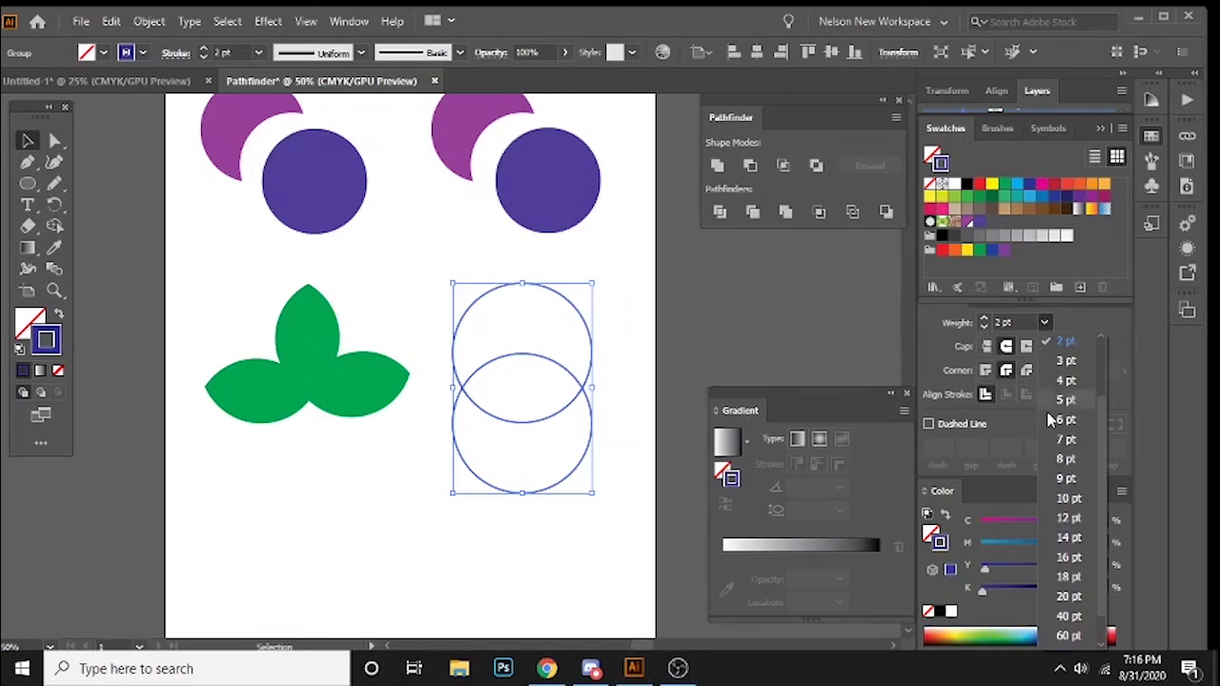
pyautogui.click(1068, 497)
pyautogui.click(368, 518)
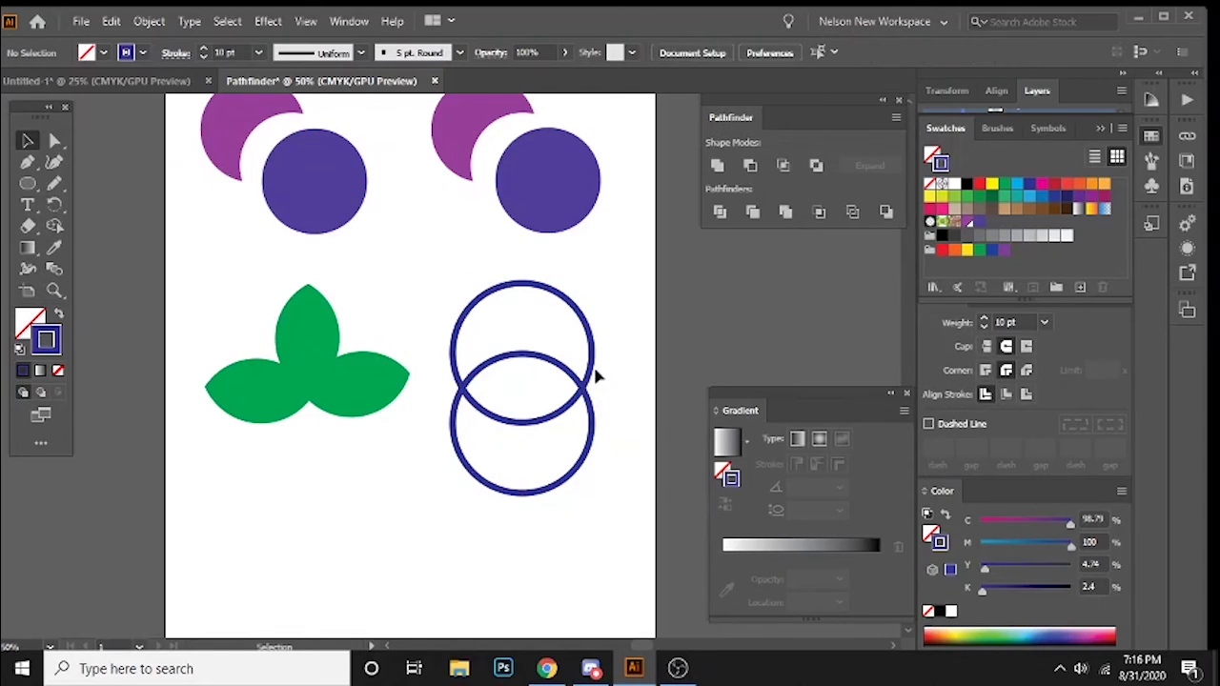
pyautogui.moveTo(434, 284); pyautogui.dragTo(531, 453)
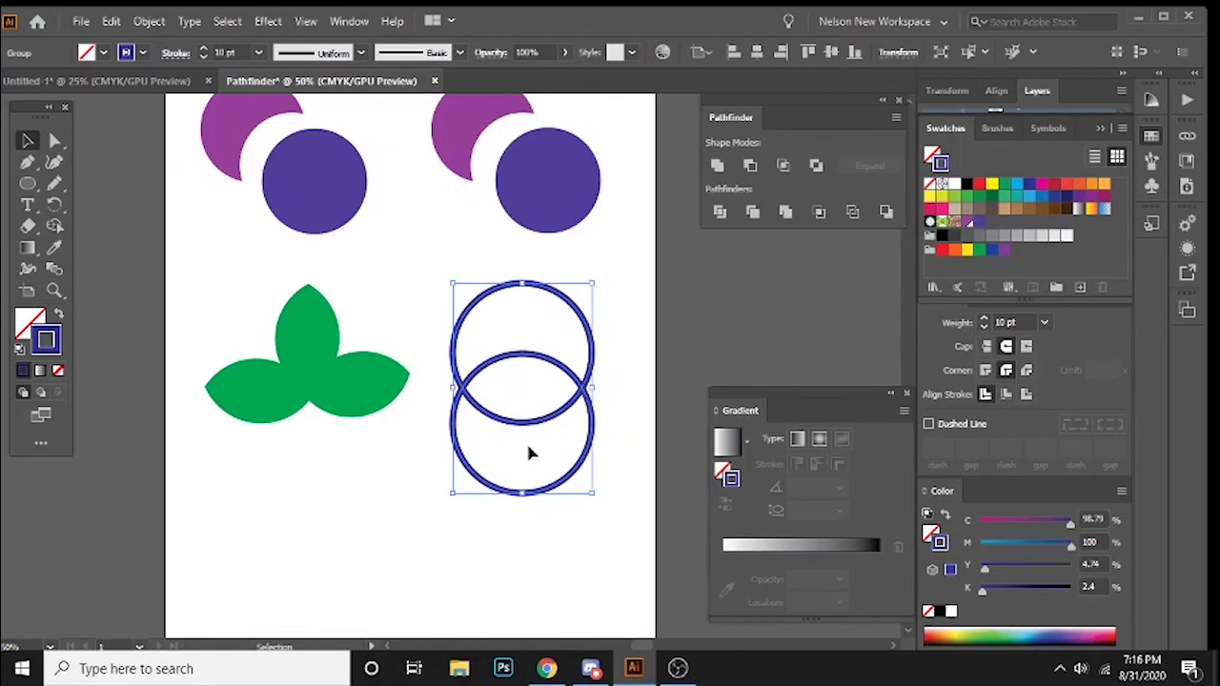
pyautogui.click(394, 337)
pyautogui.click(455, 270)
# - Draw a circle in the empty space beneath the three green leaves and fill it with the purple swatch, without a stroke
pyautogui.scroll(-2, 467, 258)
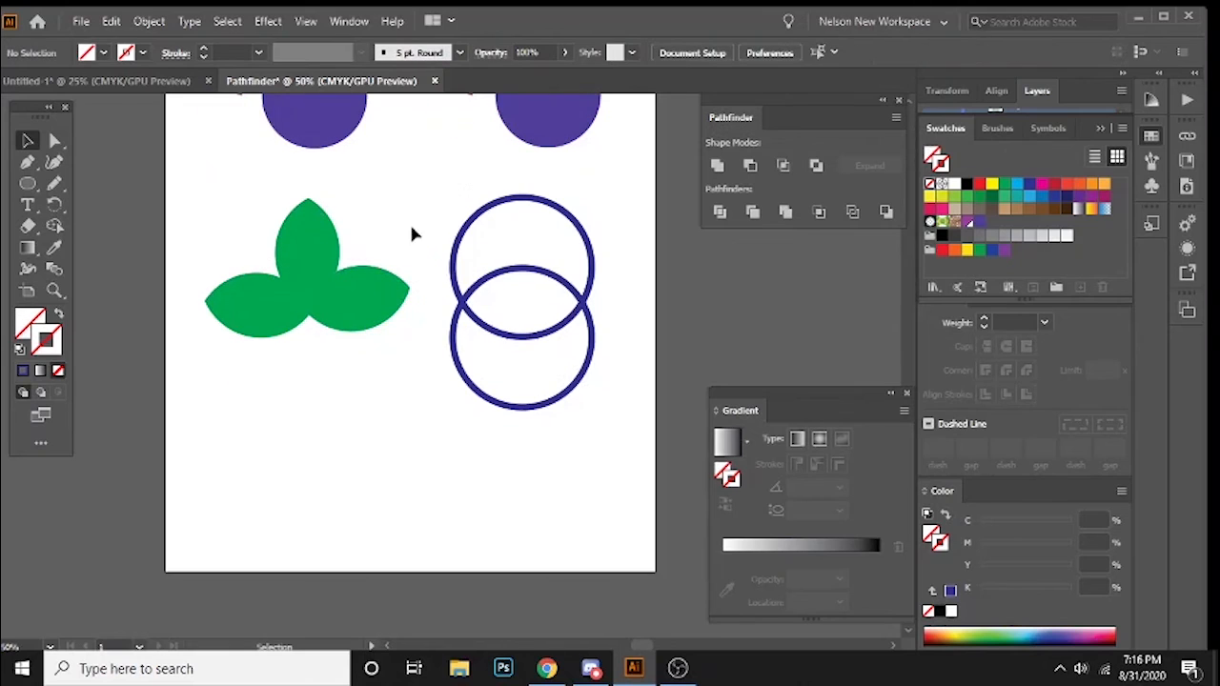
pyautogui.scroll(-2, 553, 263)
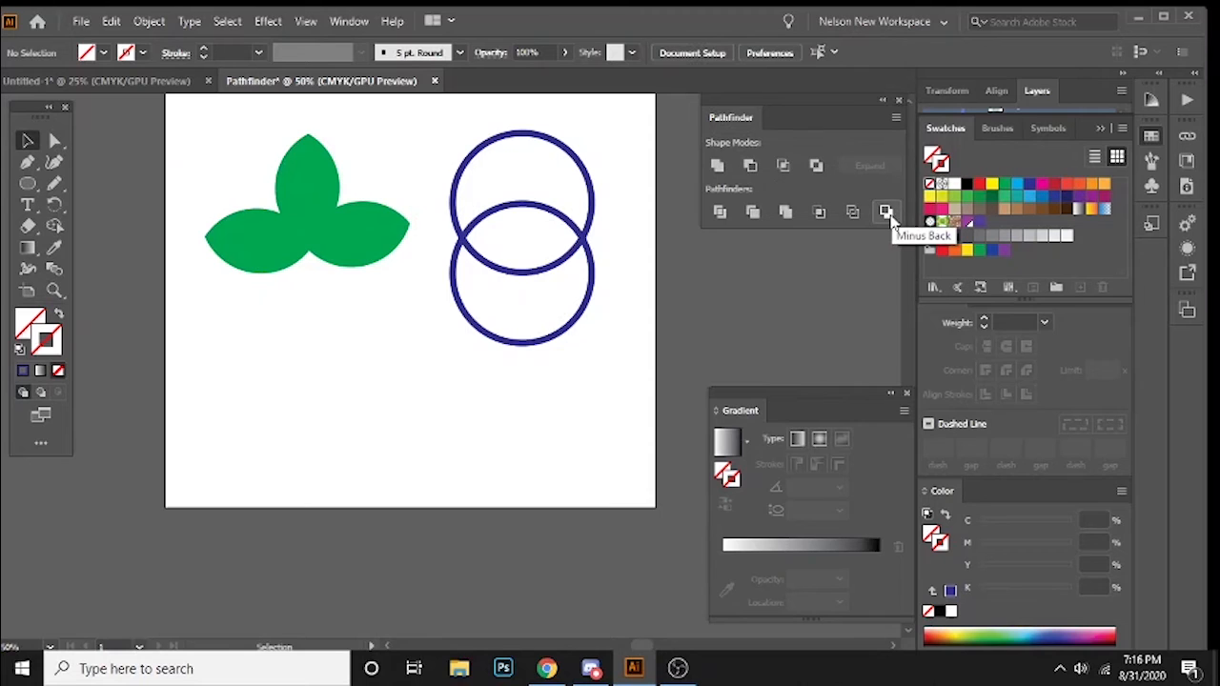
pyautogui.scroll(-1, 264, 388)
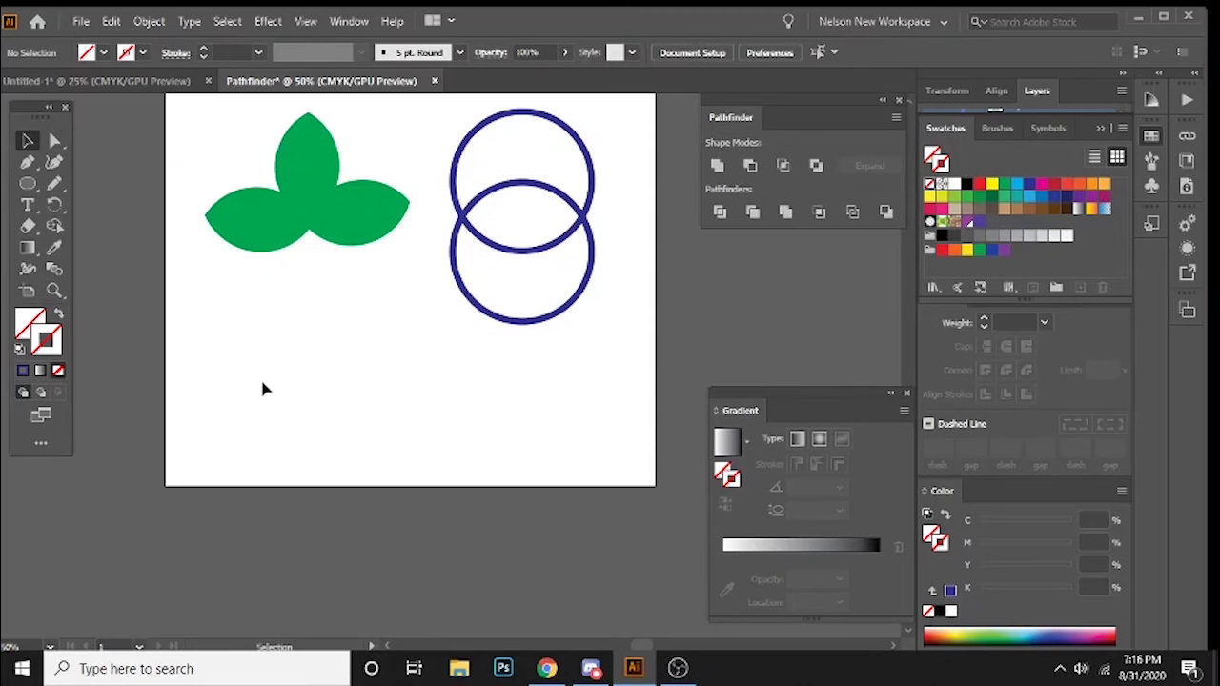
pyautogui.click(28, 183)
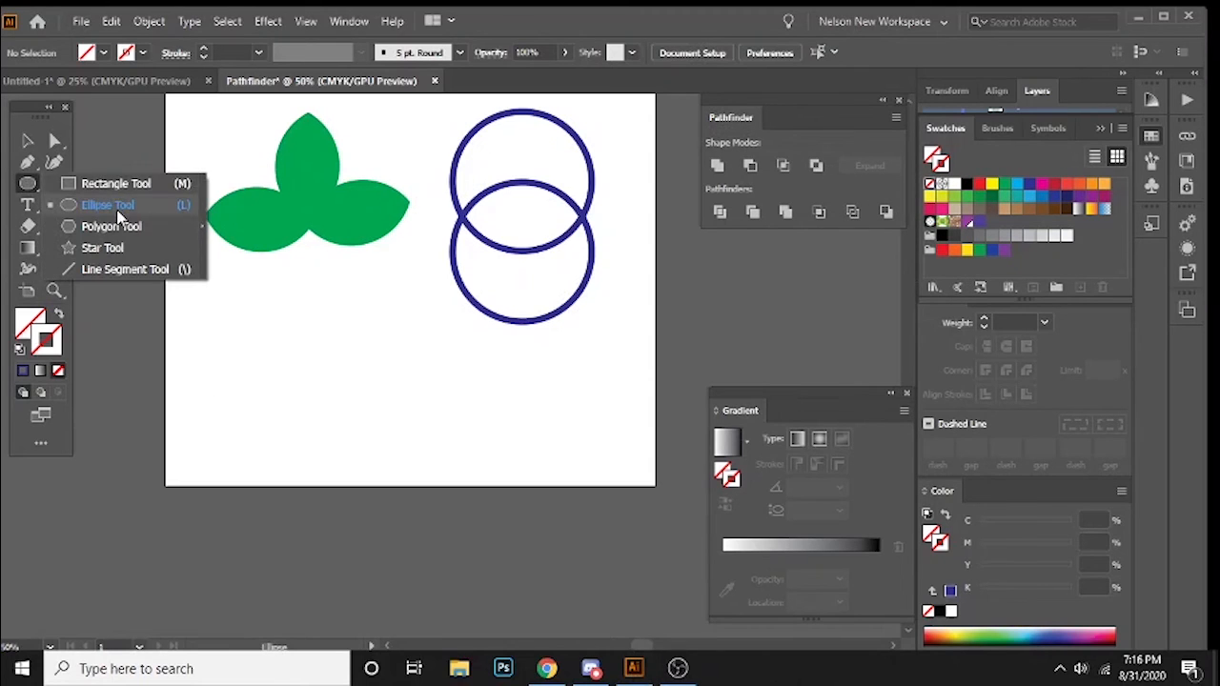
pyautogui.click(117, 212)
pyautogui.moveTo(229, 335); pyautogui.dragTo(290, 391)
pyautogui.press('v')
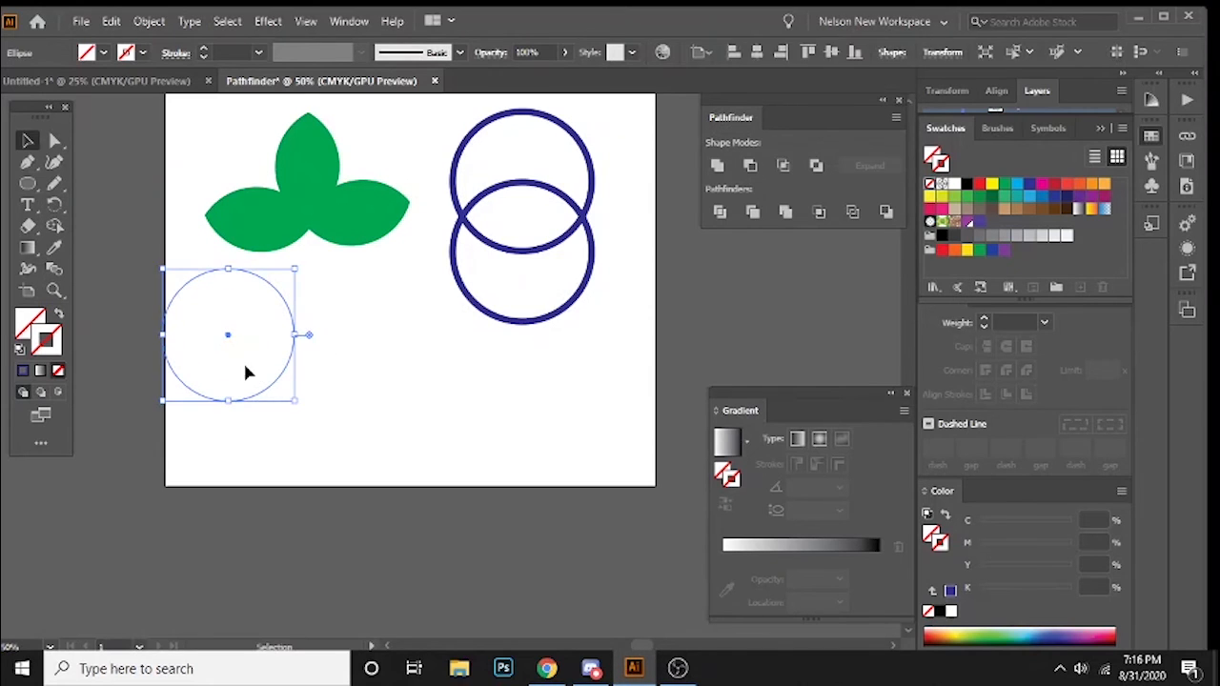
pyautogui.moveTo(232, 338); pyautogui.dragTo(322, 370)
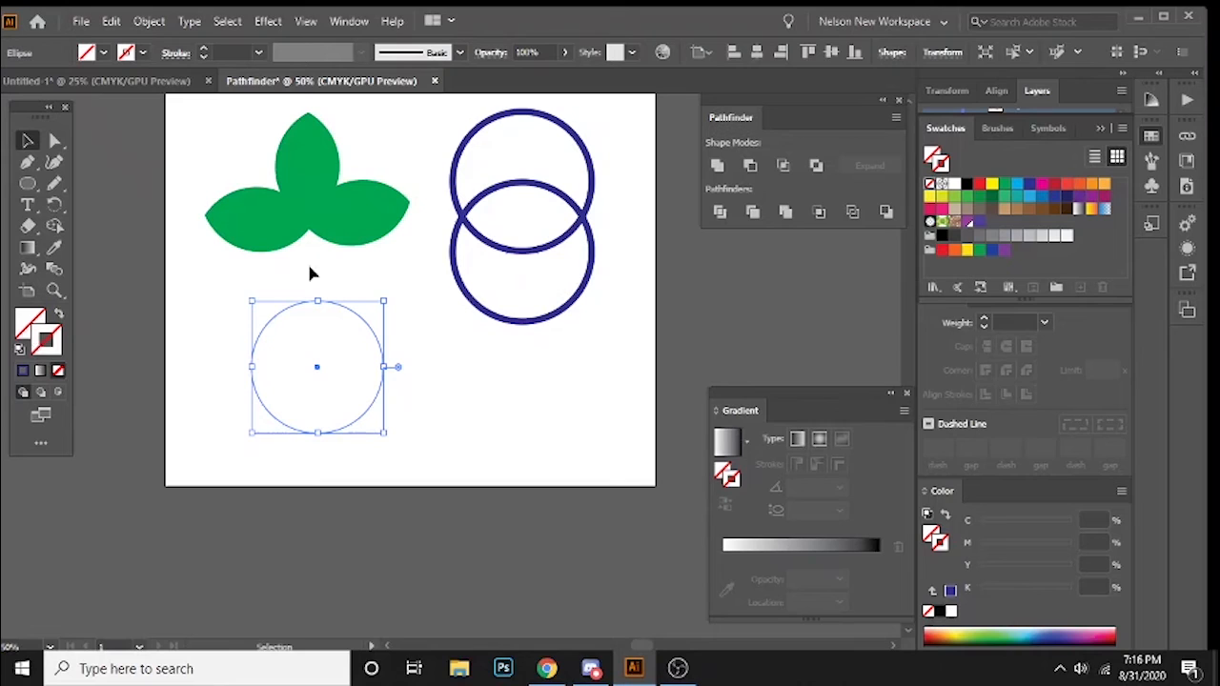
pyautogui.click(968, 221)
pyautogui.click(57, 312)
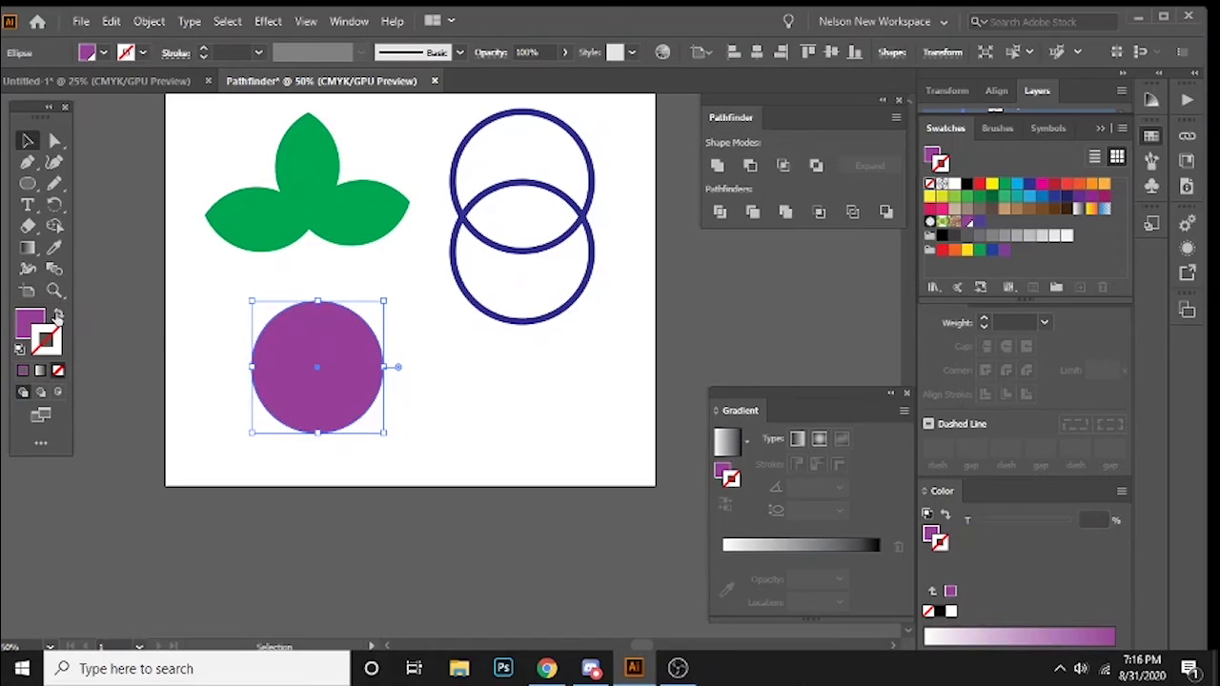
# - Swap the purple circle's fill and stroke, and swap them back
pyautogui.click(59, 311)
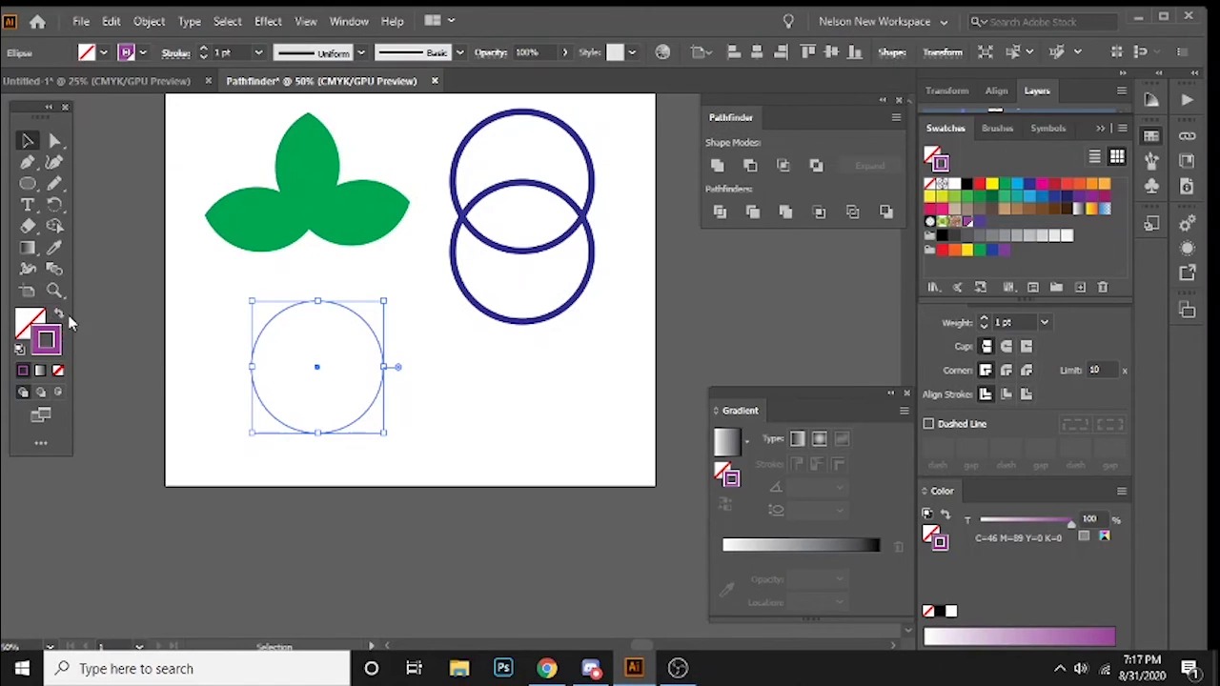
pyautogui.click(57, 315)
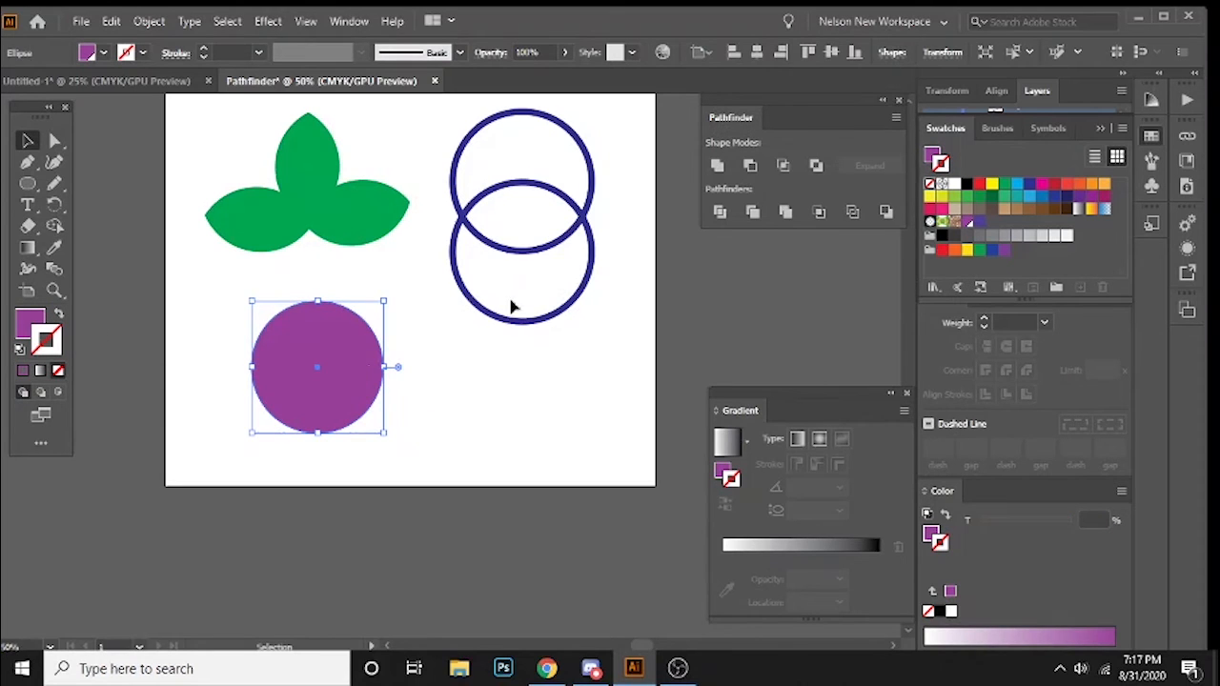
pyautogui.moveTo(647, 316); pyautogui.dragTo(606, 208)
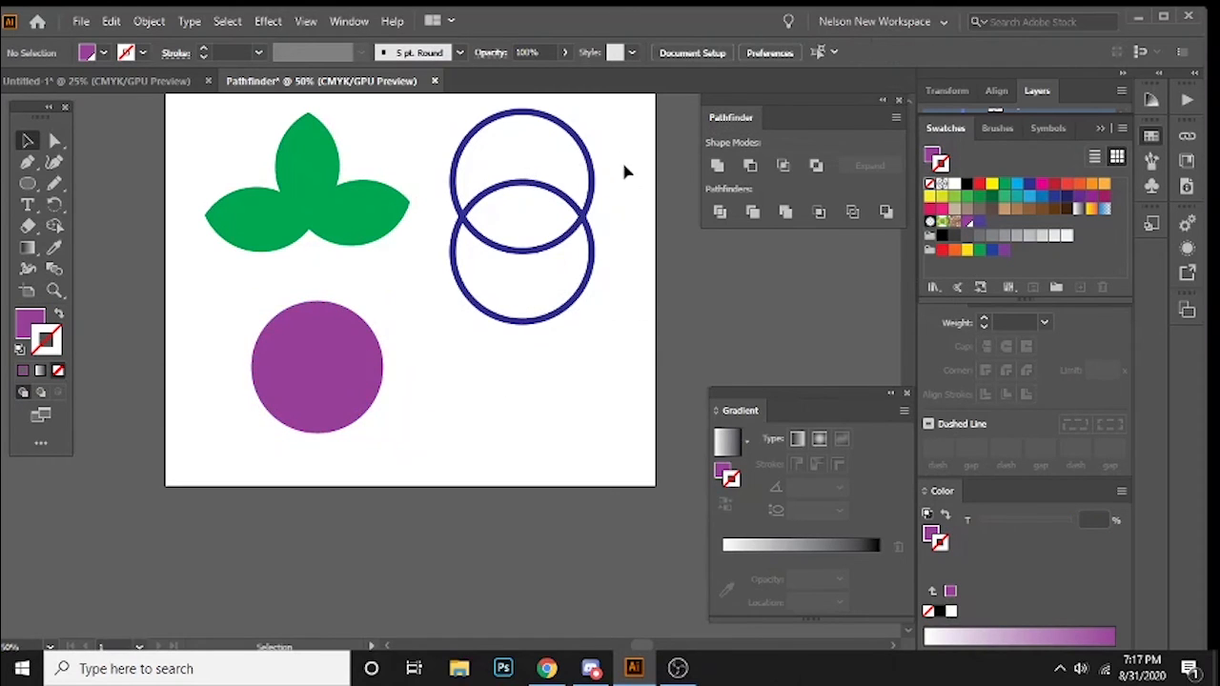
# - Swap fill and stroke on the outlined circle group so both circles get a dark blue fill without a stroke
pyautogui.moveTo(536, 152); pyautogui.dragTo(534, 157)
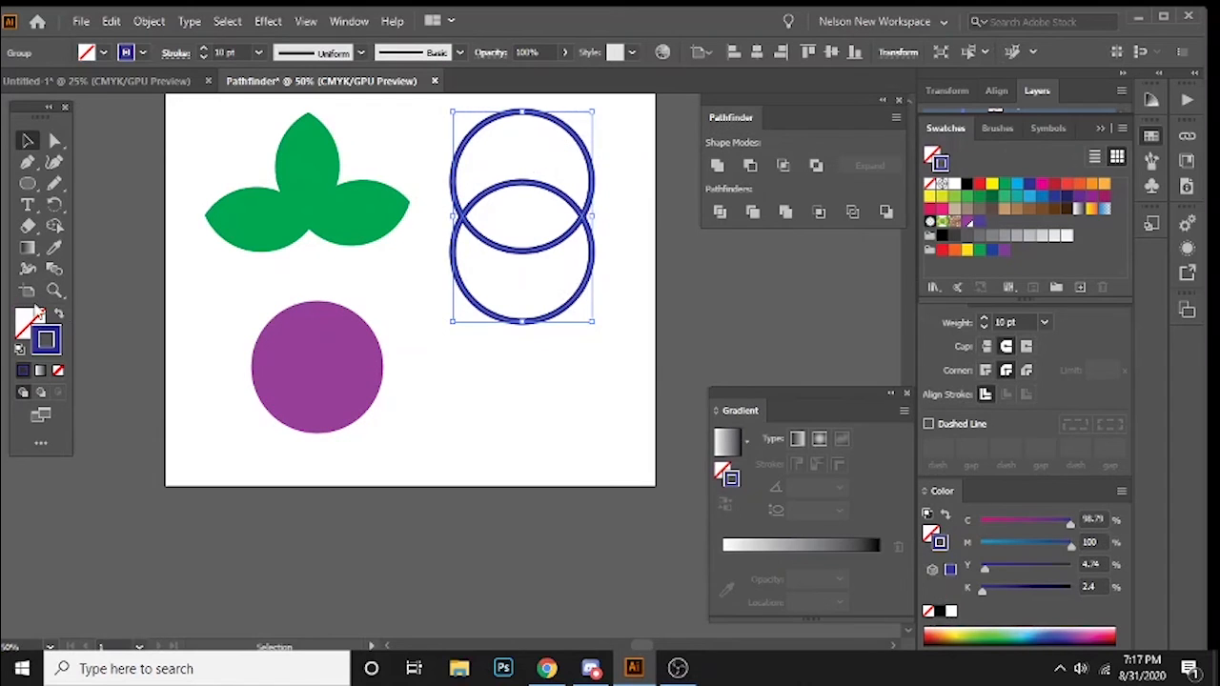
pyautogui.click(58, 315)
pyautogui.click(610, 422)
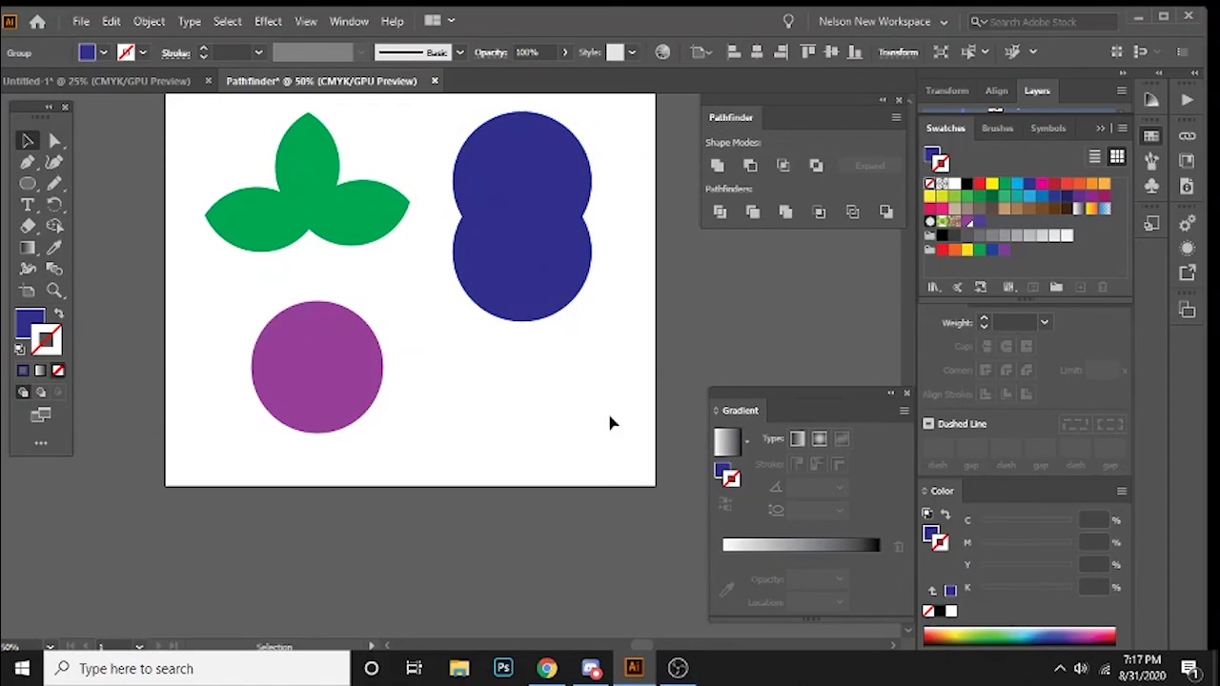
# - Draw a five-pointed star beside the purple circle and fill it with the dark blue sampled from the overlapping circles
pyautogui.click(339, 367)
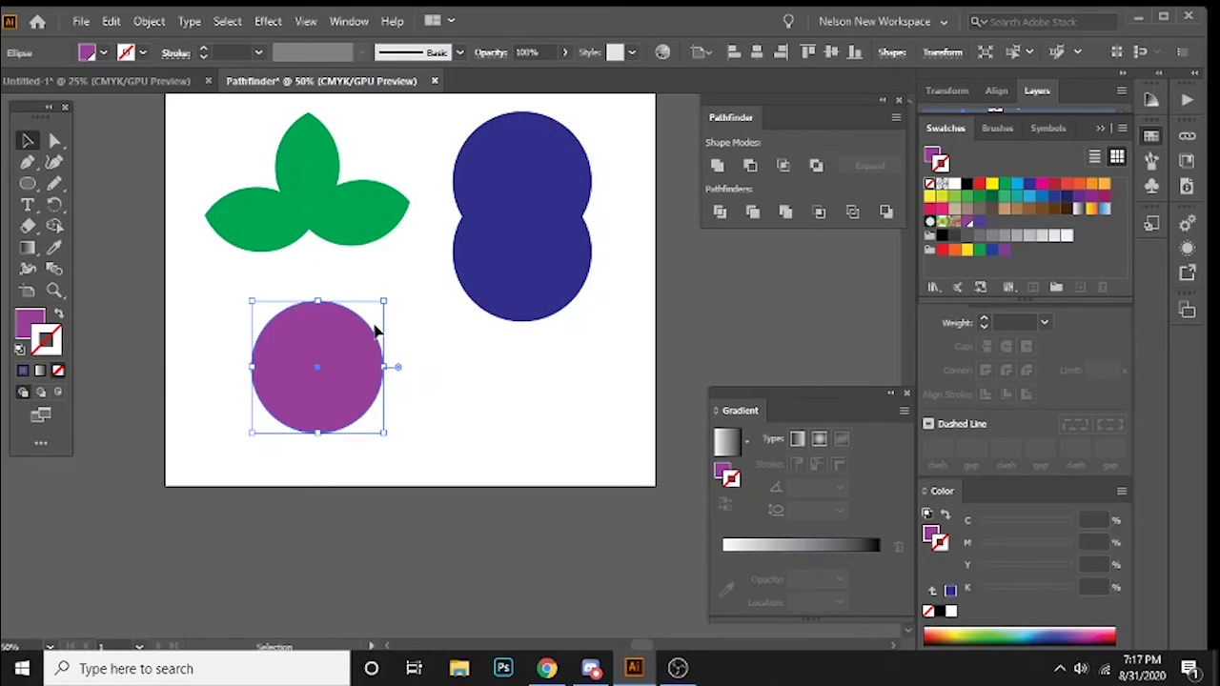
pyautogui.moveTo(27, 183); pyautogui.dragTo(104, 254)
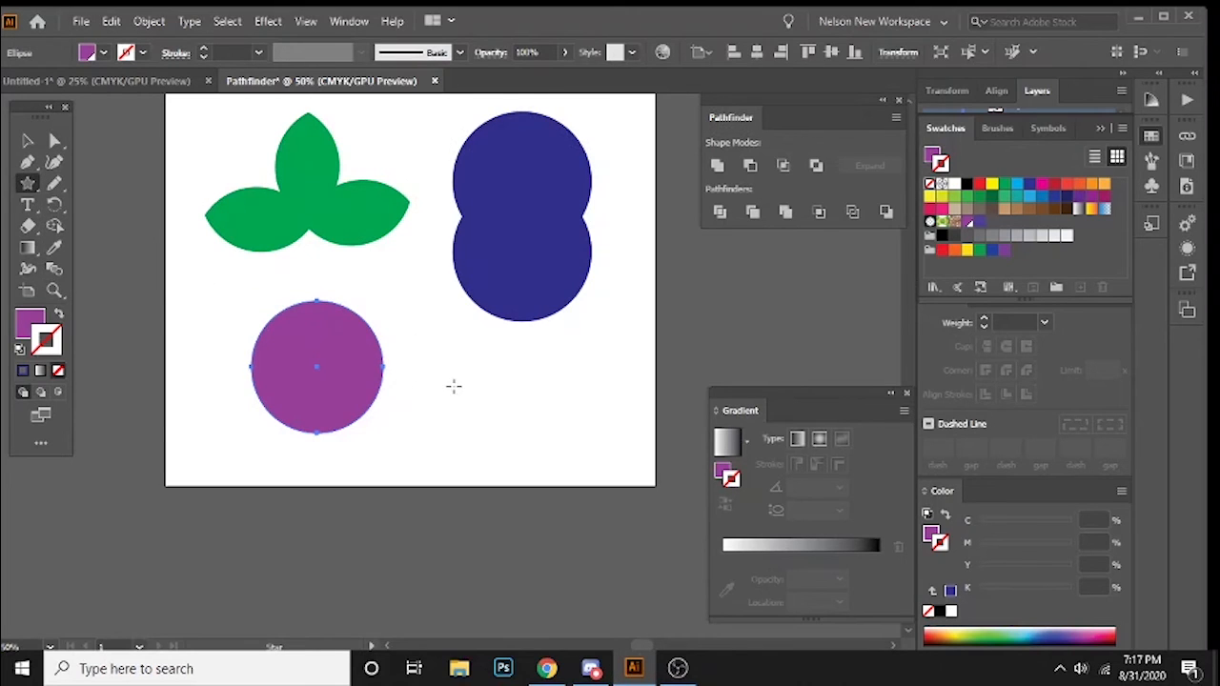
pyautogui.moveTo(454, 386); pyautogui.dragTo(510, 455)
pyautogui.press('v')
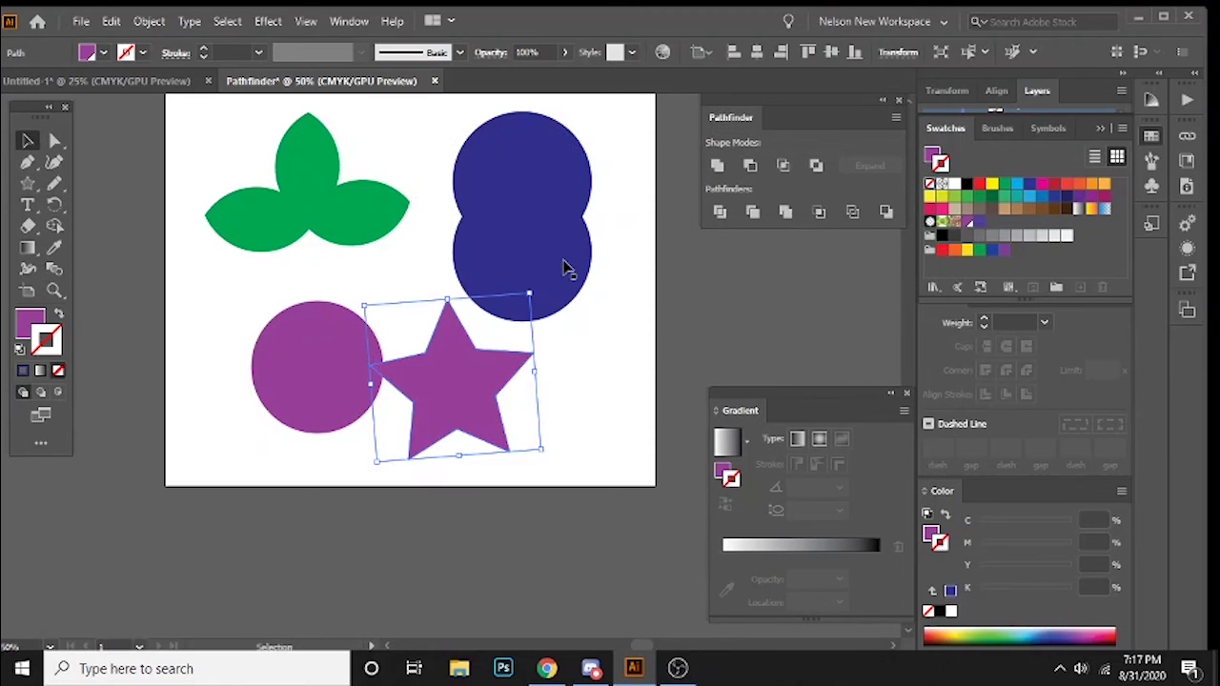
pyautogui.press('i')
pyautogui.click(553, 244)
pyautogui.press('v')
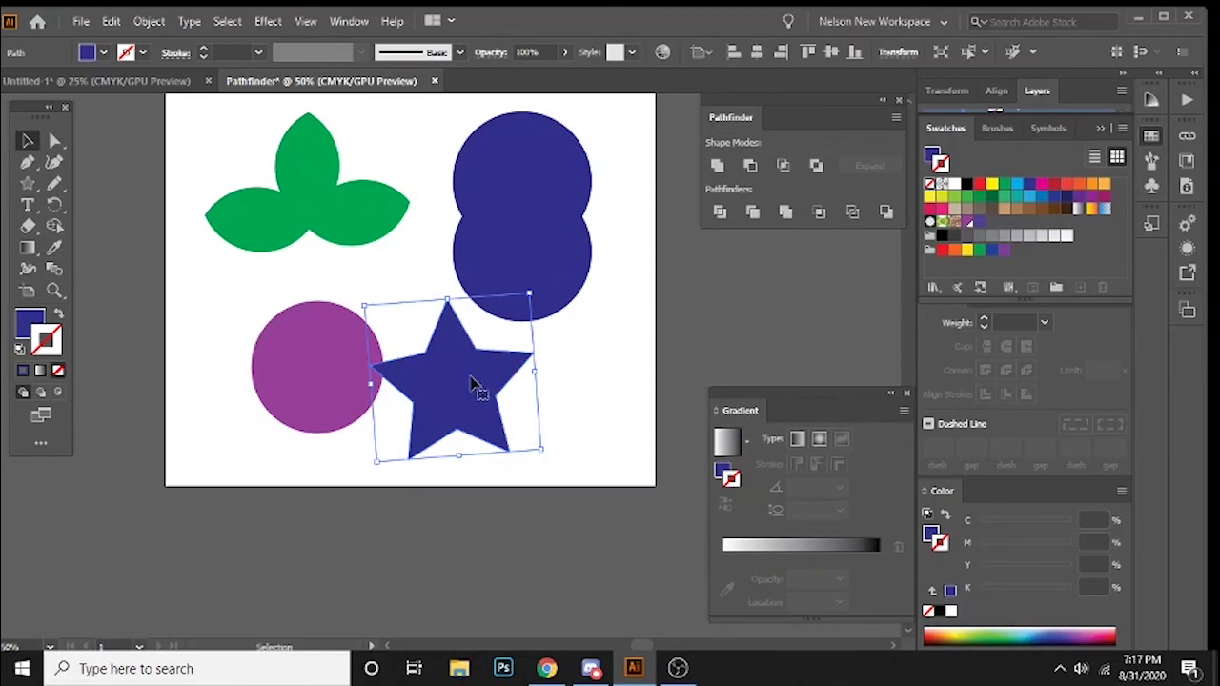
# - Move the dark blue star over the purple circle, rotate it upright and center it on the circle
pyautogui.moveTo(473, 390); pyautogui.dragTo(334, 368)
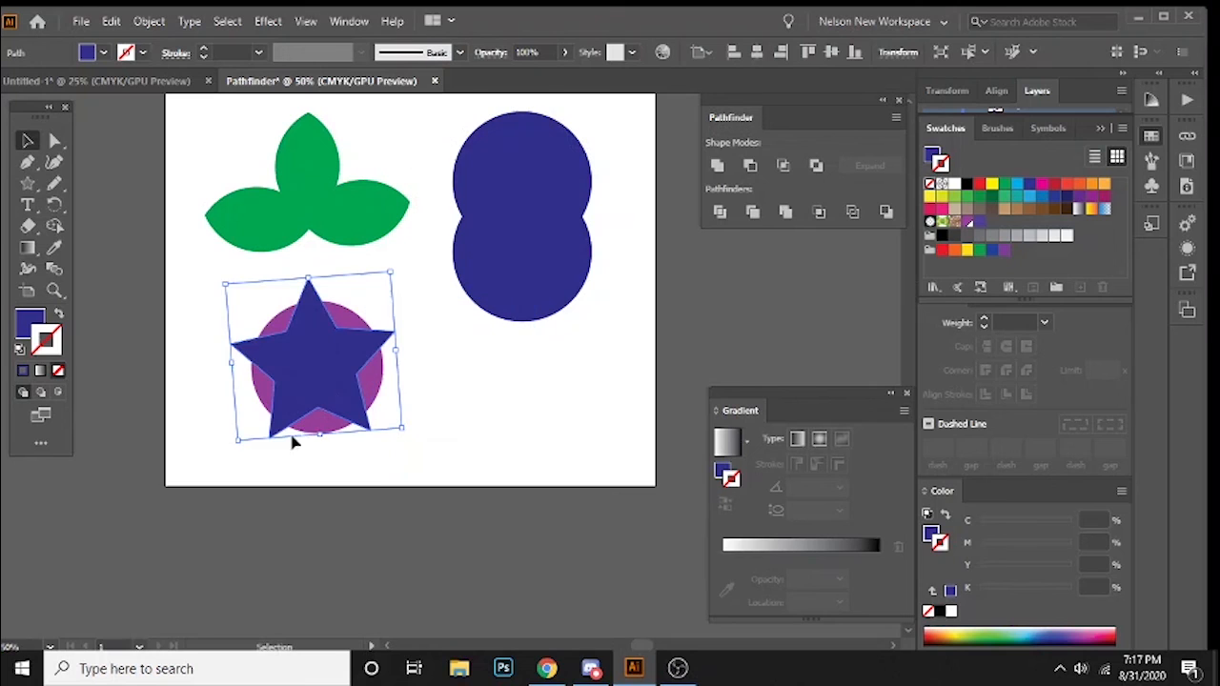
pyautogui.moveTo(228, 451)
pyautogui.mouseDown()
pyautogui.moveTo(212, 439)
pyautogui.moveTo(220, 450)
pyautogui.mouseUp()
pyautogui.moveTo(338, 370); pyautogui.dragTo(341, 376)
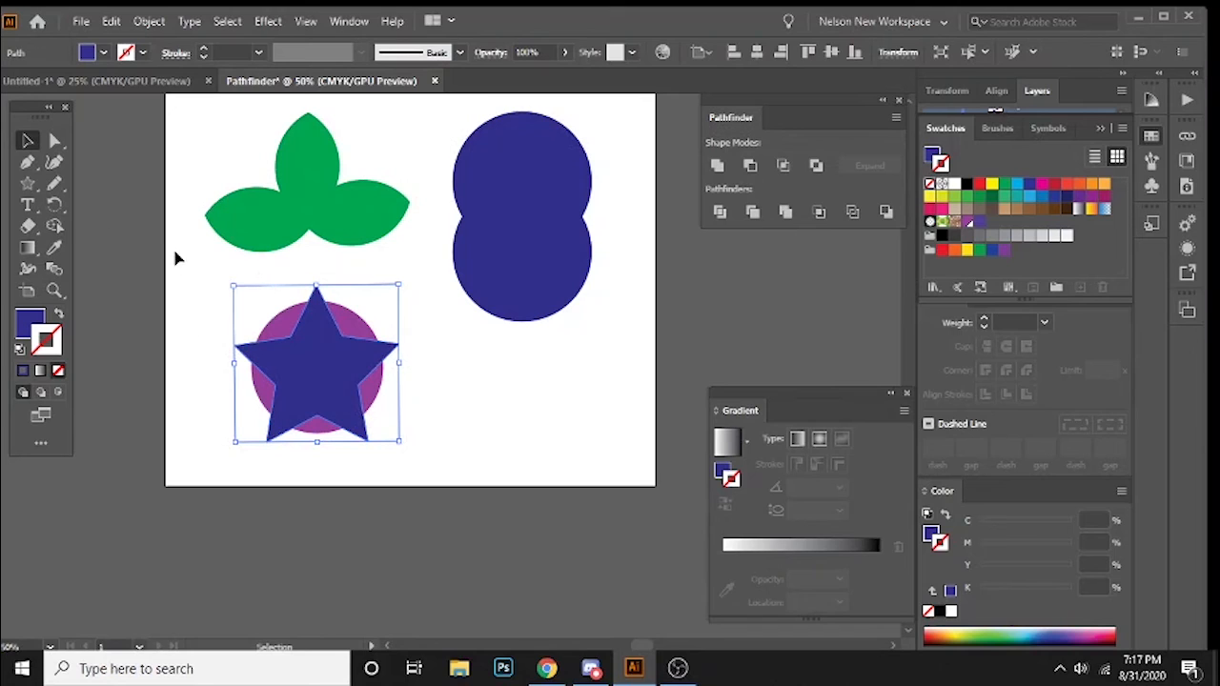
# - Open the Scale options for the star and preview a uniform scale of 80%
pyautogui.click(54, 206)
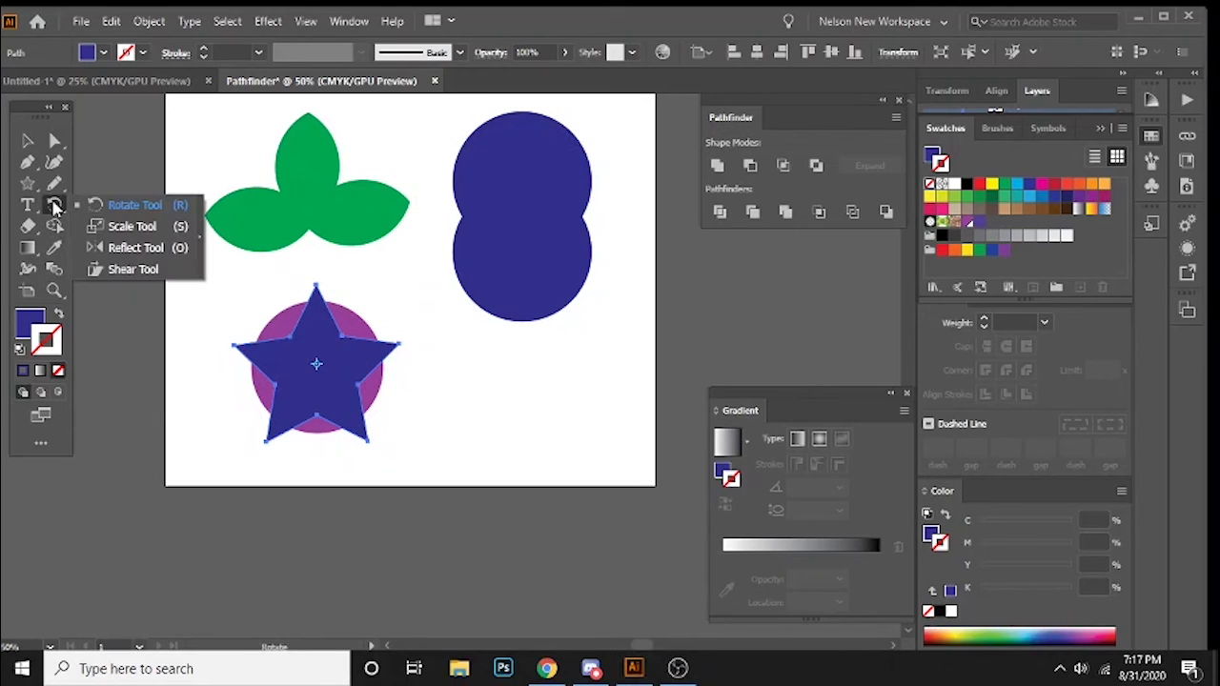
pyautogui.click(142, 232)
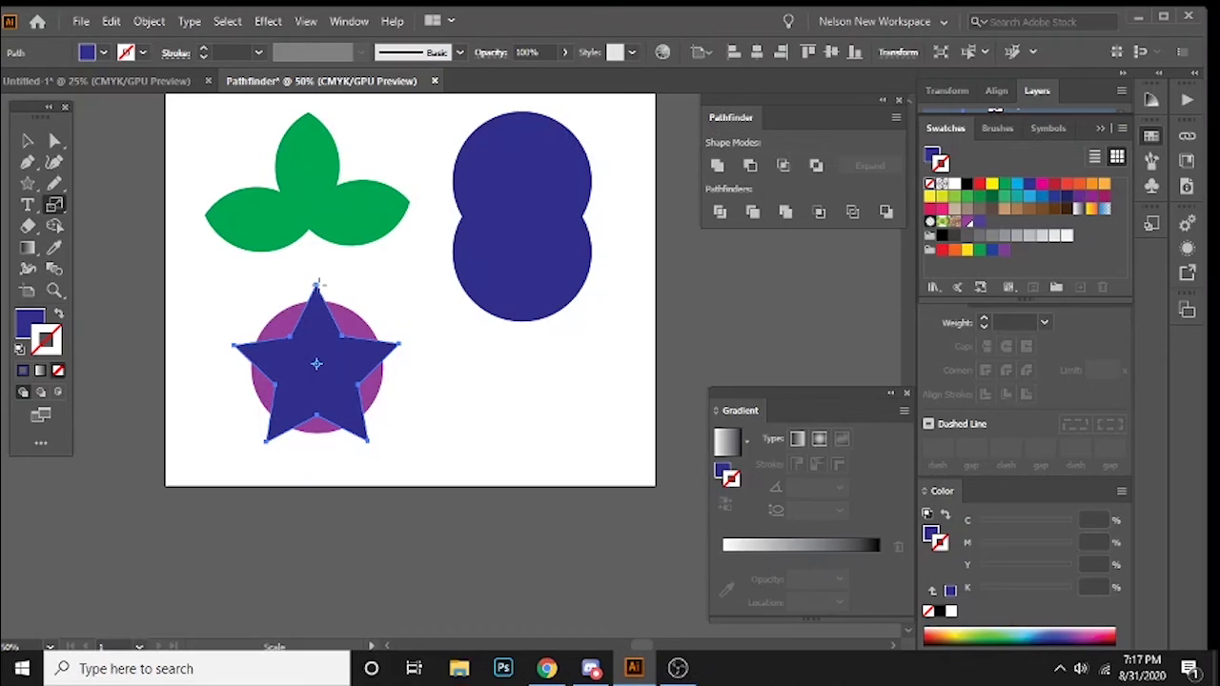
pyautogui.moveTo(317, 285); pyautogui.dragTo(314, 303)
pyautogui.hotkey('ctrl', 'z')
pyautogui.keyDown('alt'); pyautogui.click(119, 272); pyautogui.keyUp('alt')
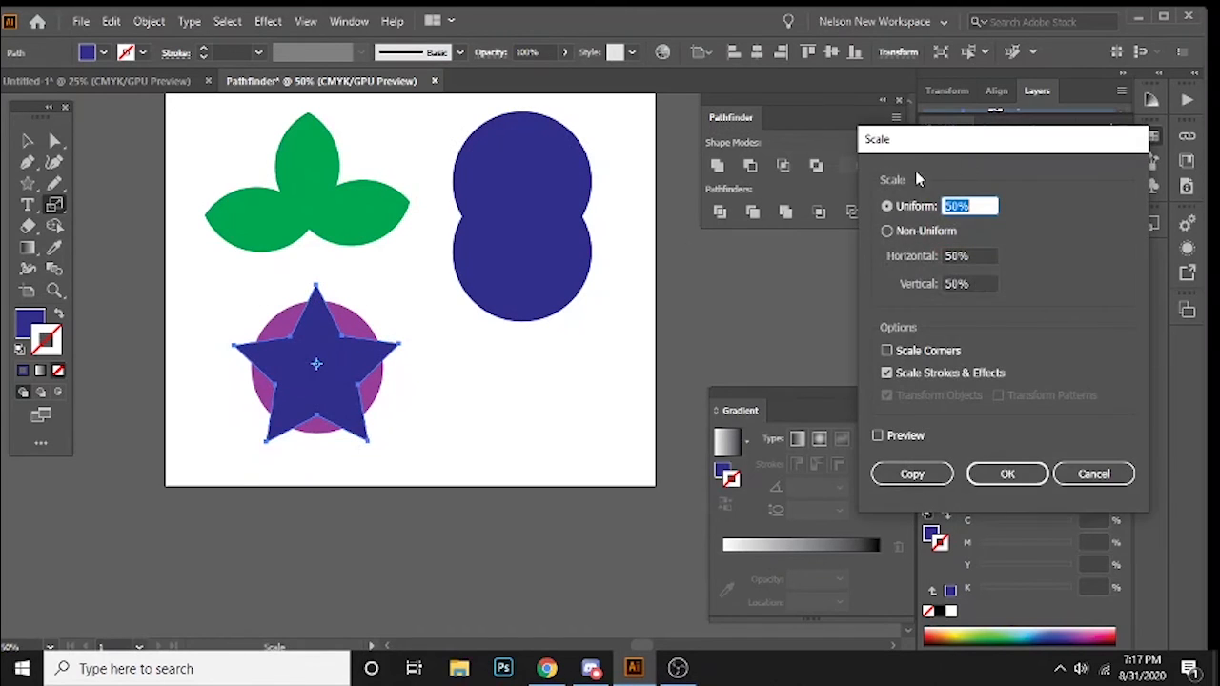
pyautogui.moveTo(987, 153); pyautogui.dragTo(588, 154)
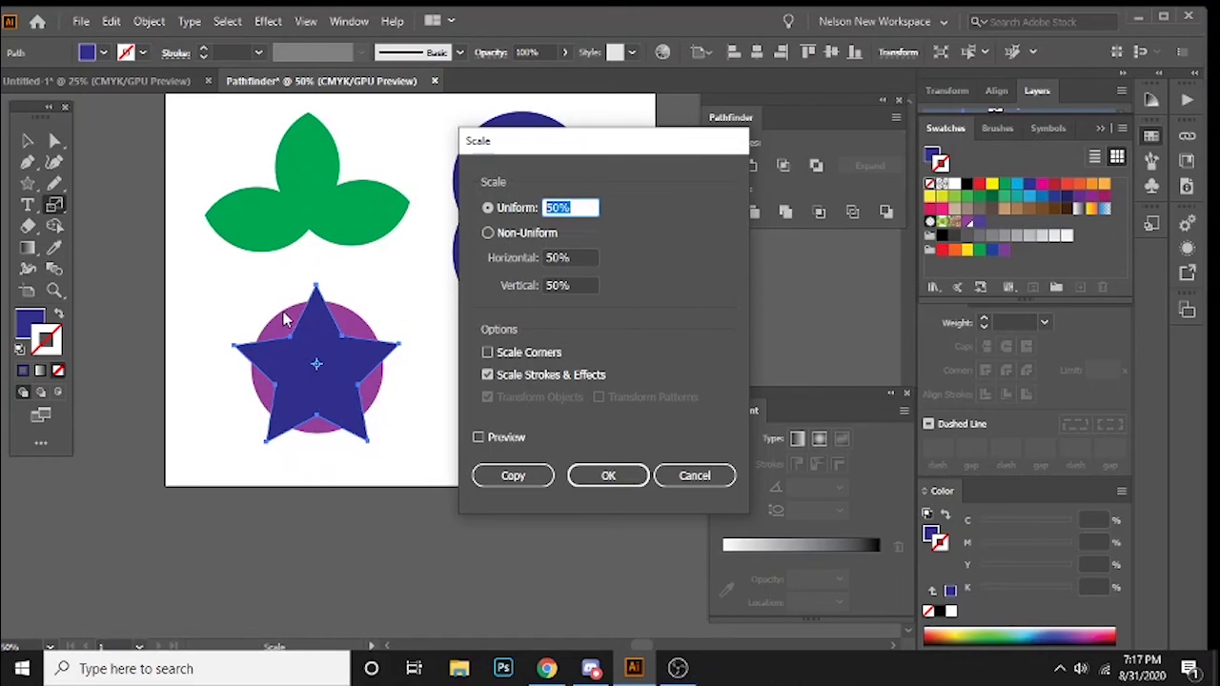
pyautogui.write('80')
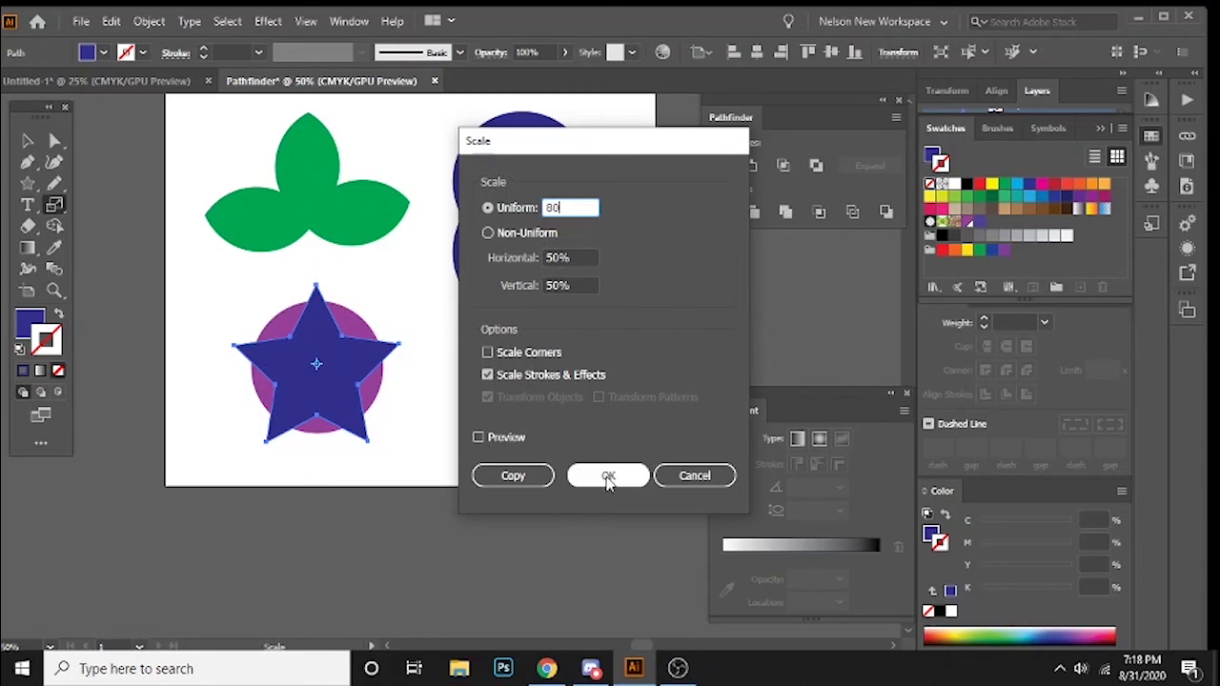
pyautogui.click(478, 439)
pyautogui.click(479, 439)
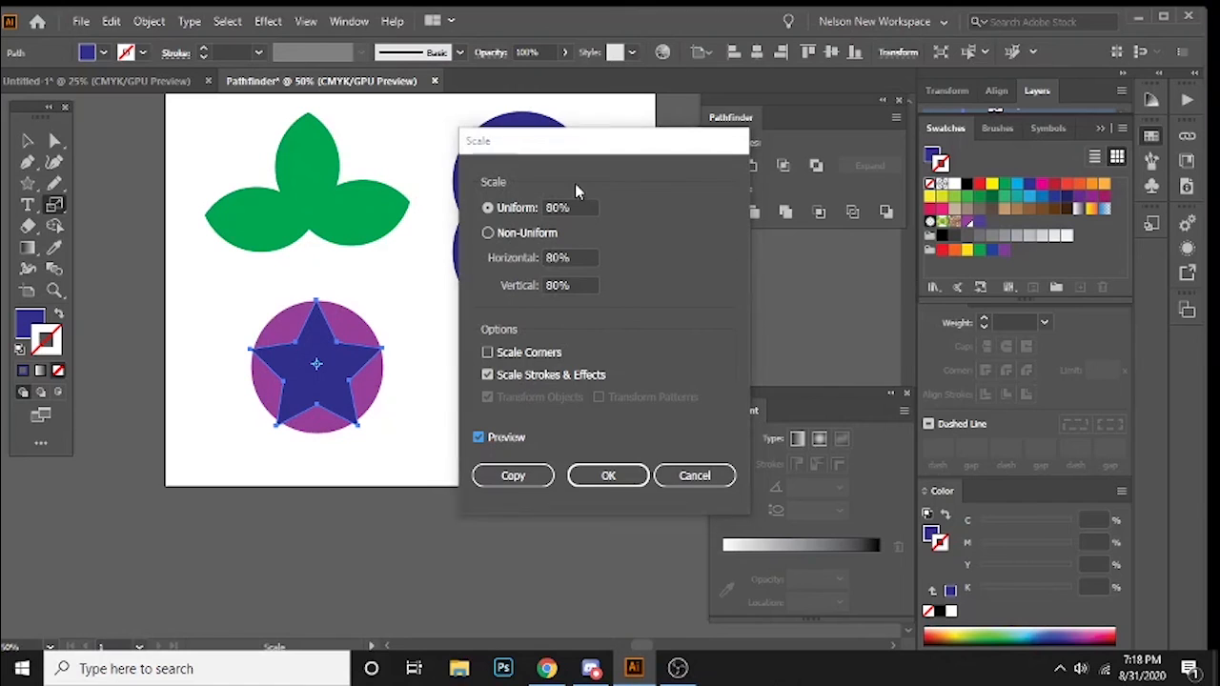
# - Try a uniform scale of 70% on the star in the preview
pyautogui.doubleClick(564, 208)
pyautogui.write('7')
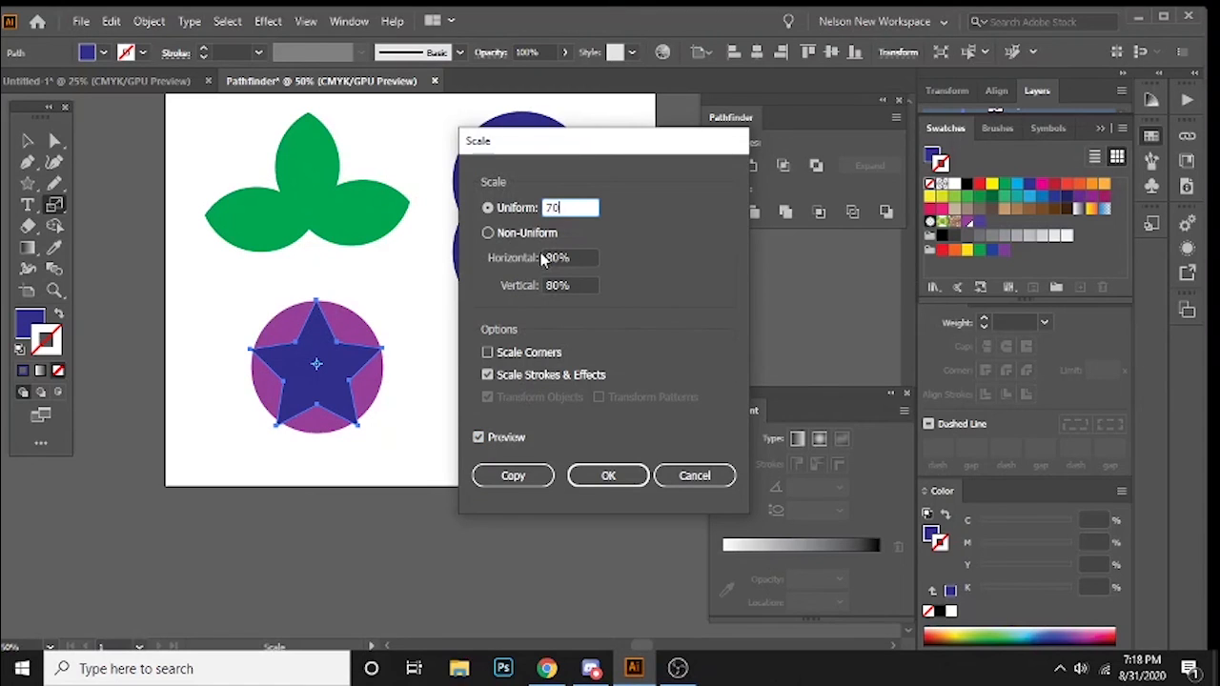
pyautogui.write('0')
pyautogui.click(479, 440)
pyautogui.click(479, 441)
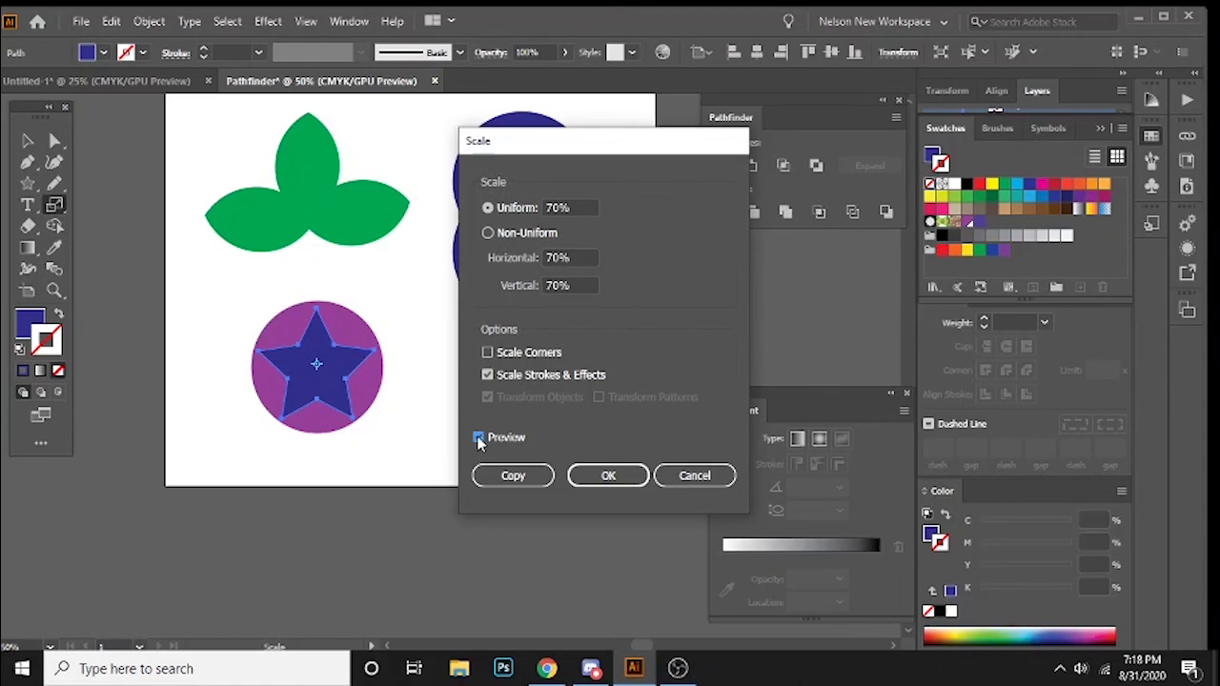
# - Set the star's uniform scale to 60% and apply it
pyautogui.doubleClick(557, 208)
pyautogui.write('6')
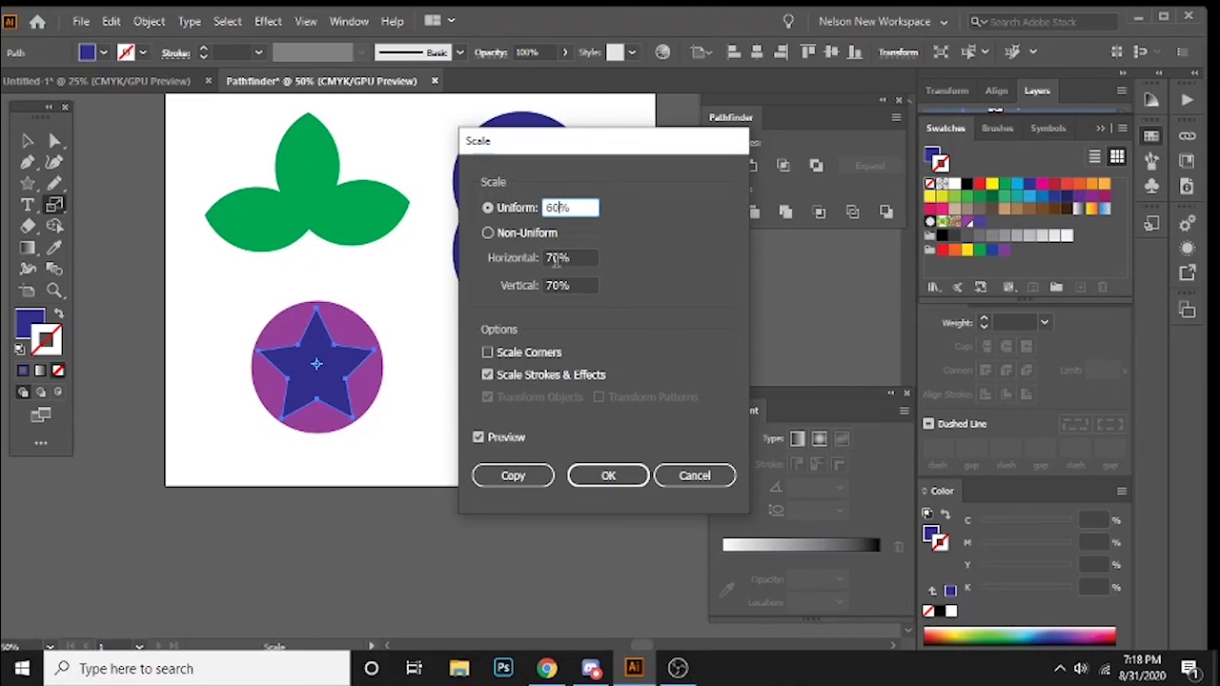
pyautogui.click(616, 474)
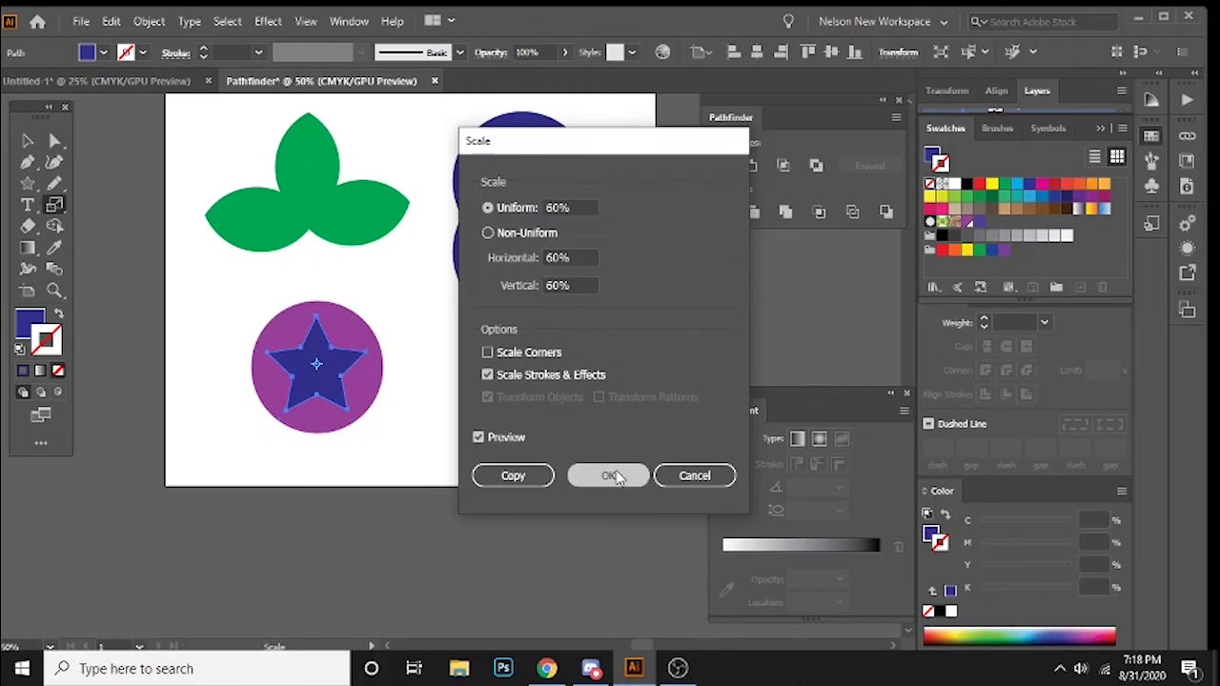
pyautogui.press('v')
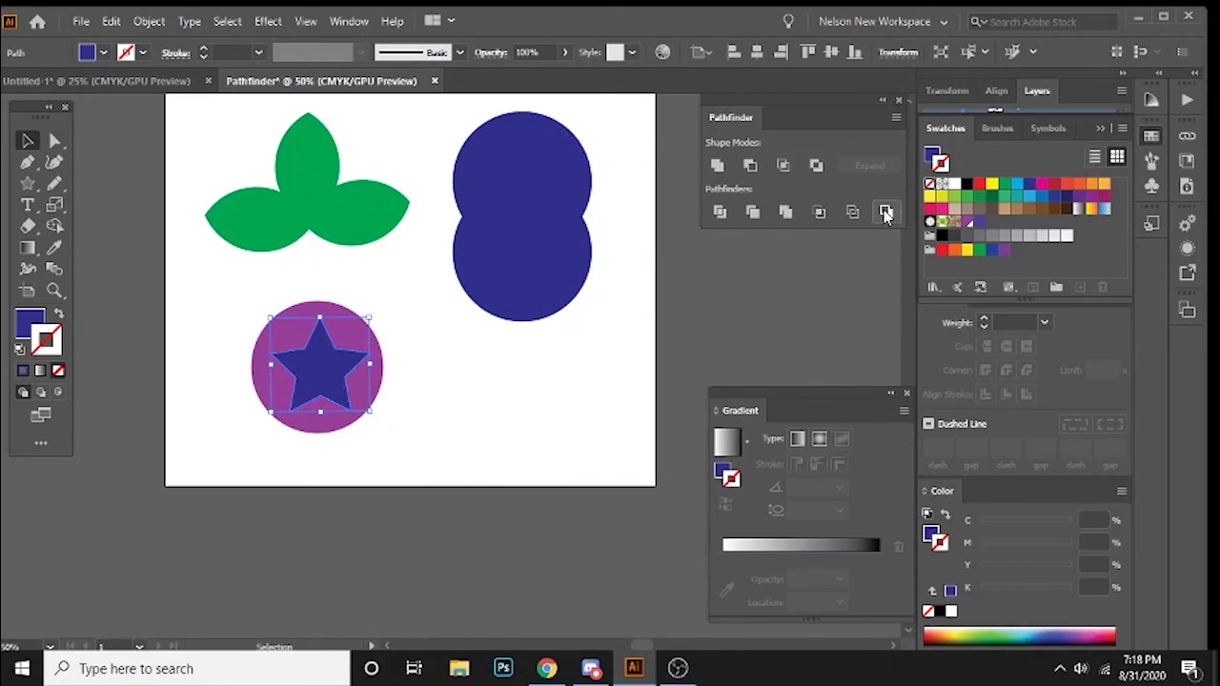
# - Duplicate the purple circle with its star beside the original, and move the dark blue circle group up to make room
pyautogui.click(481, 361)
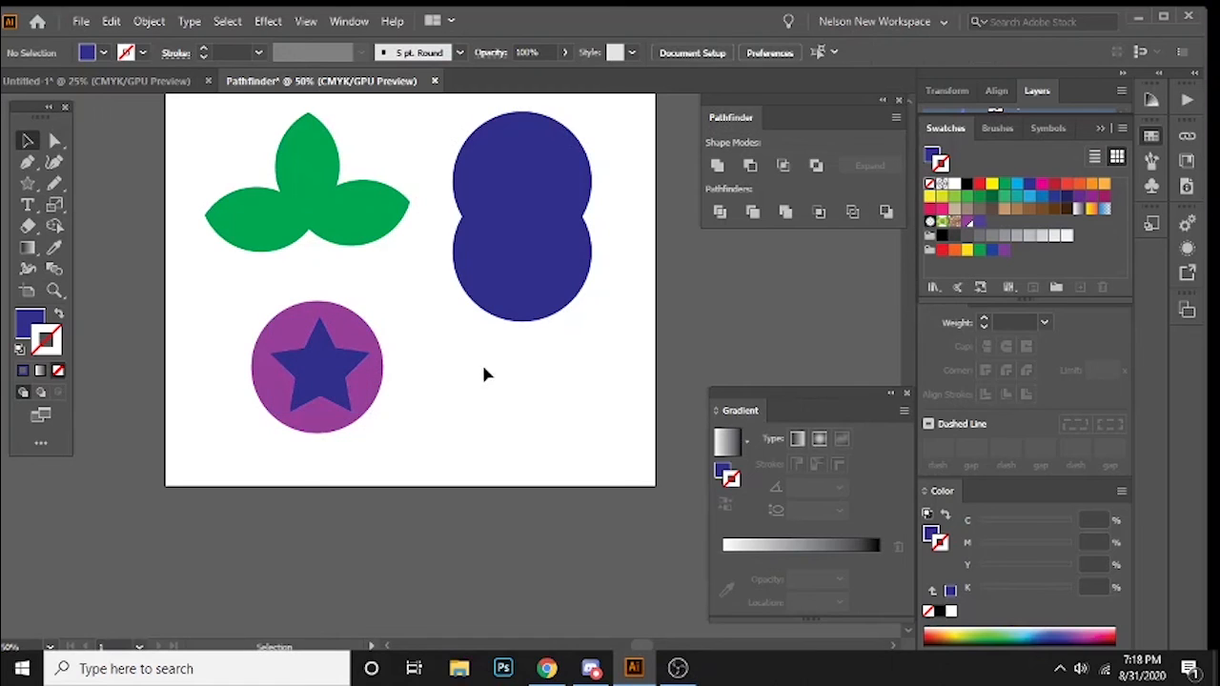
pyautogui.moveTo(185, 313); pyautogui.dragTo(403, 407)
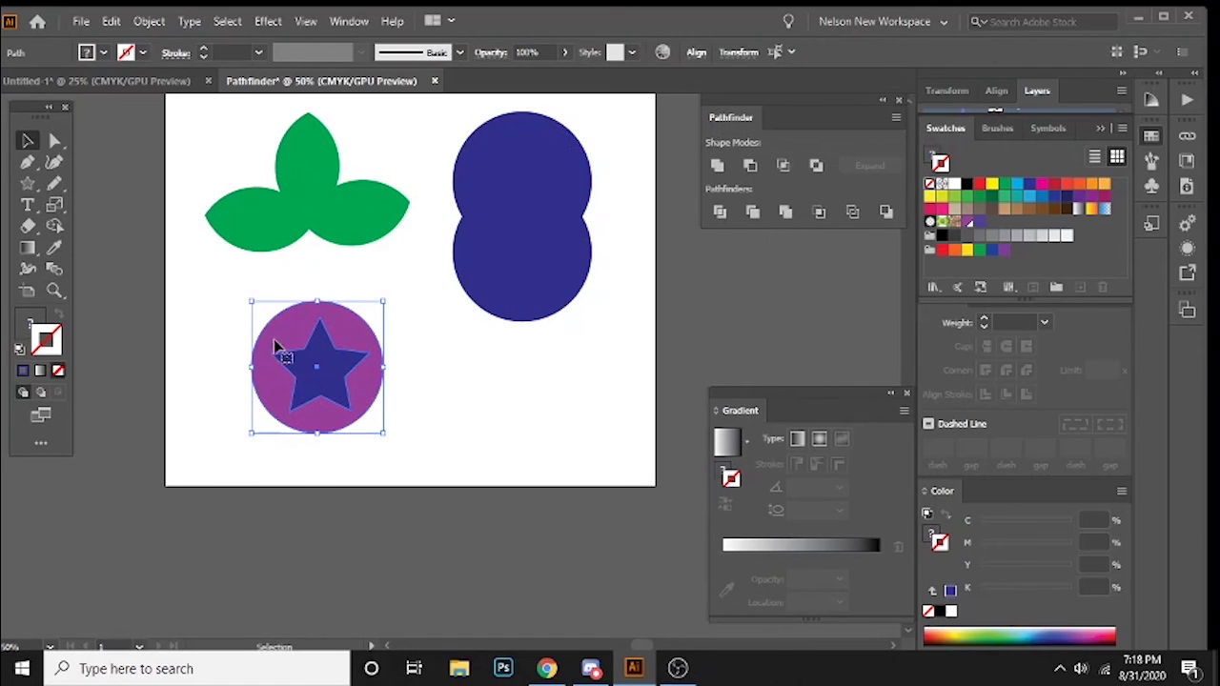
pyautogui.moveTo(295, 372); pyautogui.dragTo(496, 372)
pyautogui.moveTo(506, 203); pyautogui.dragTo(516, 157)
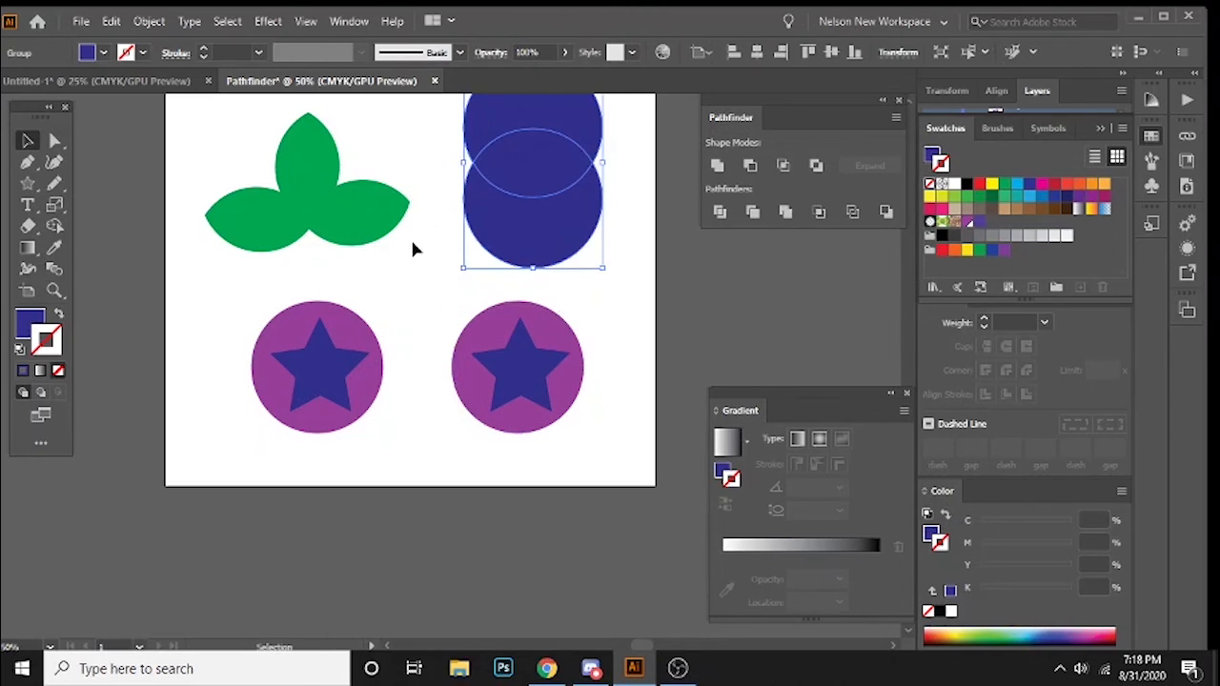
pyautogui.click(418, 327)
# - Bring the original purple circle to the front so it lies over its star
pyautogui.moveTo(208, 327); pyautogui.dragTo(379, 435)
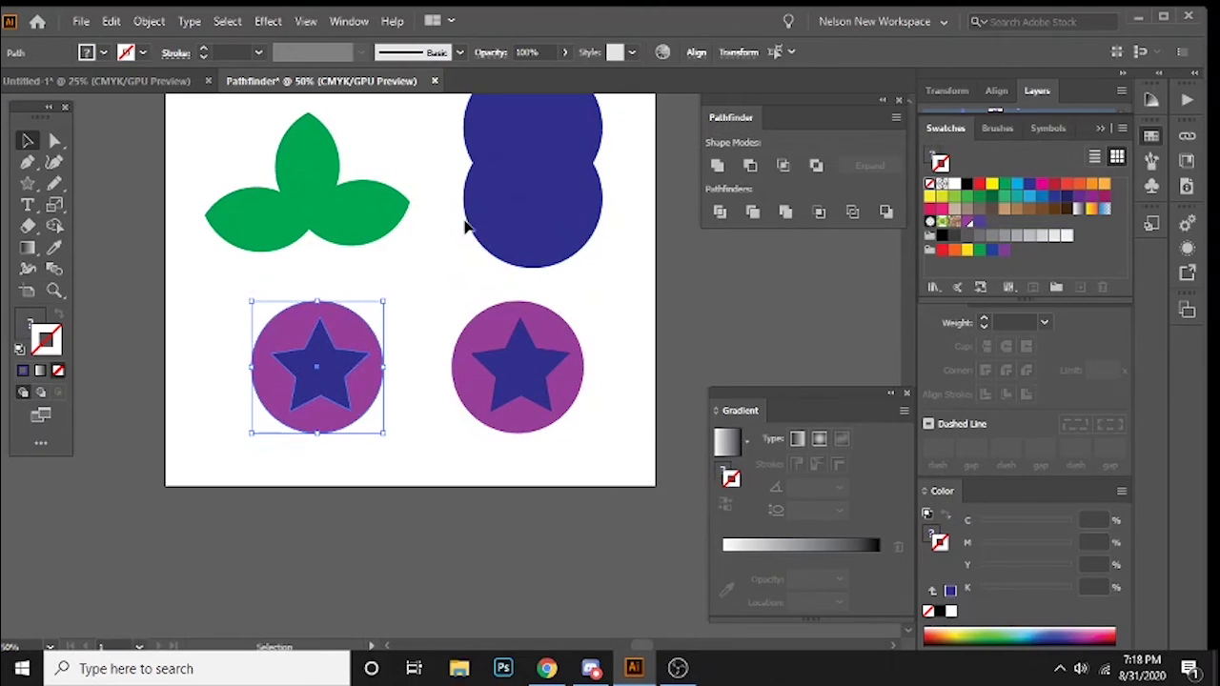
pyautogui.click(244, 288)
pyautogui.click(282, 339)
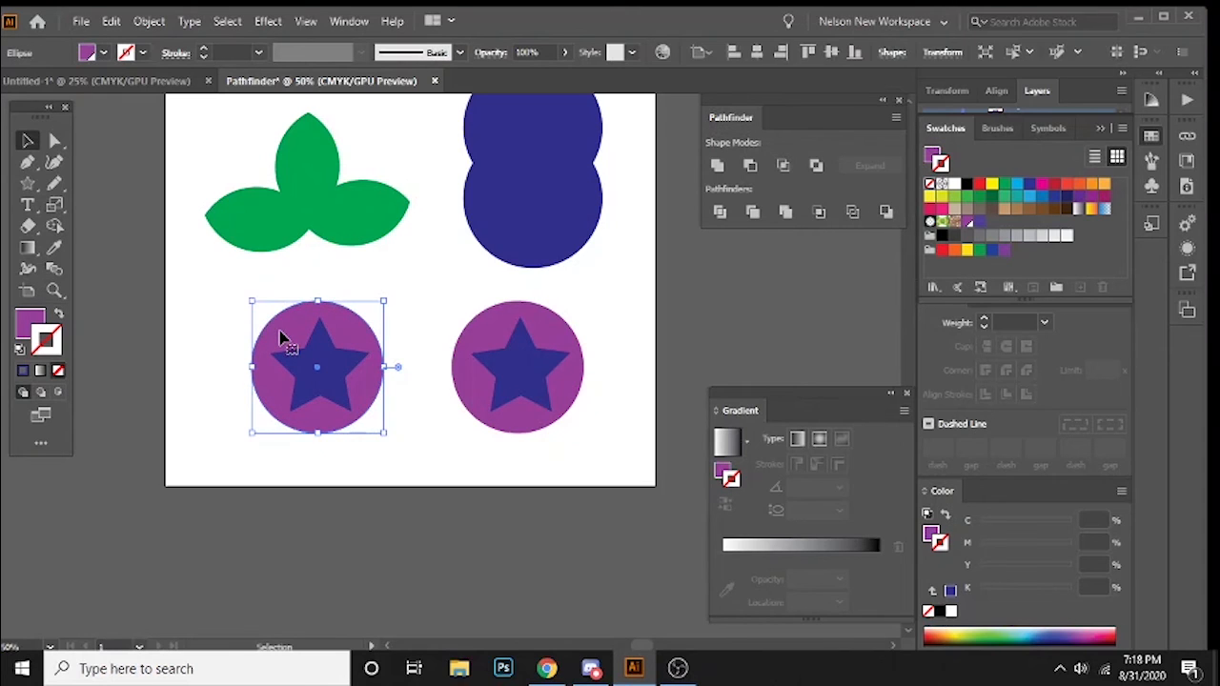
pyautogui.rightClick(295, 342)
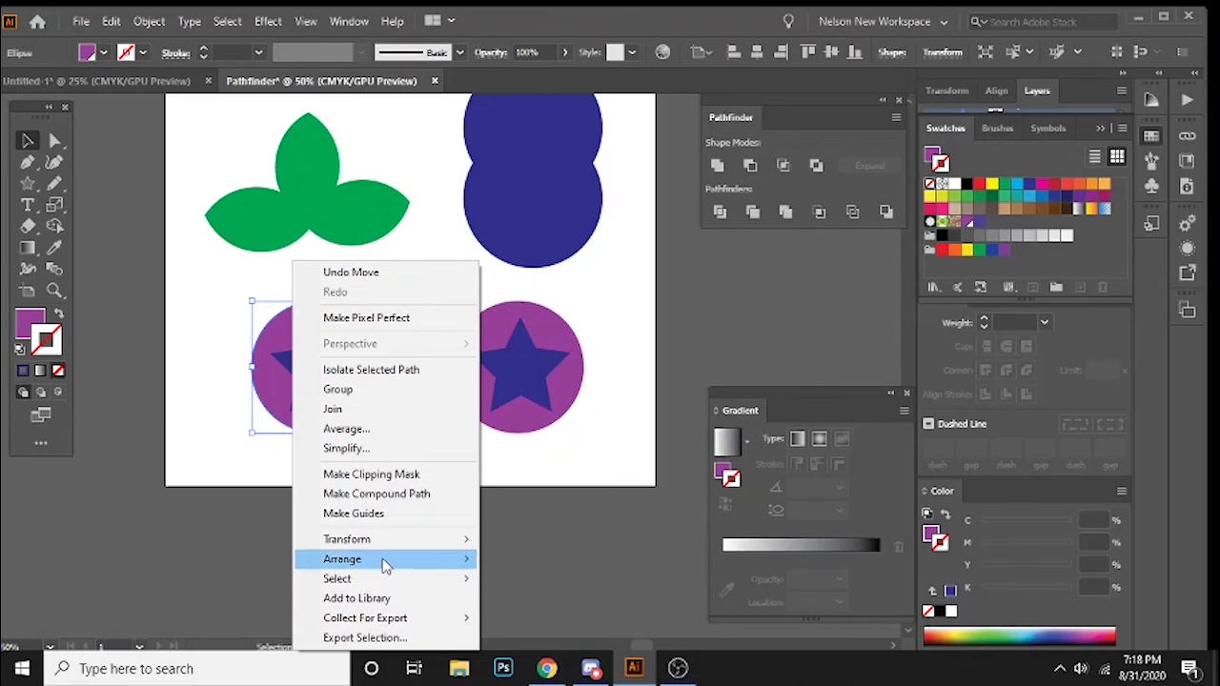
pyautogui.moveTo(385, 561)
pyautogui.click(531, 559)
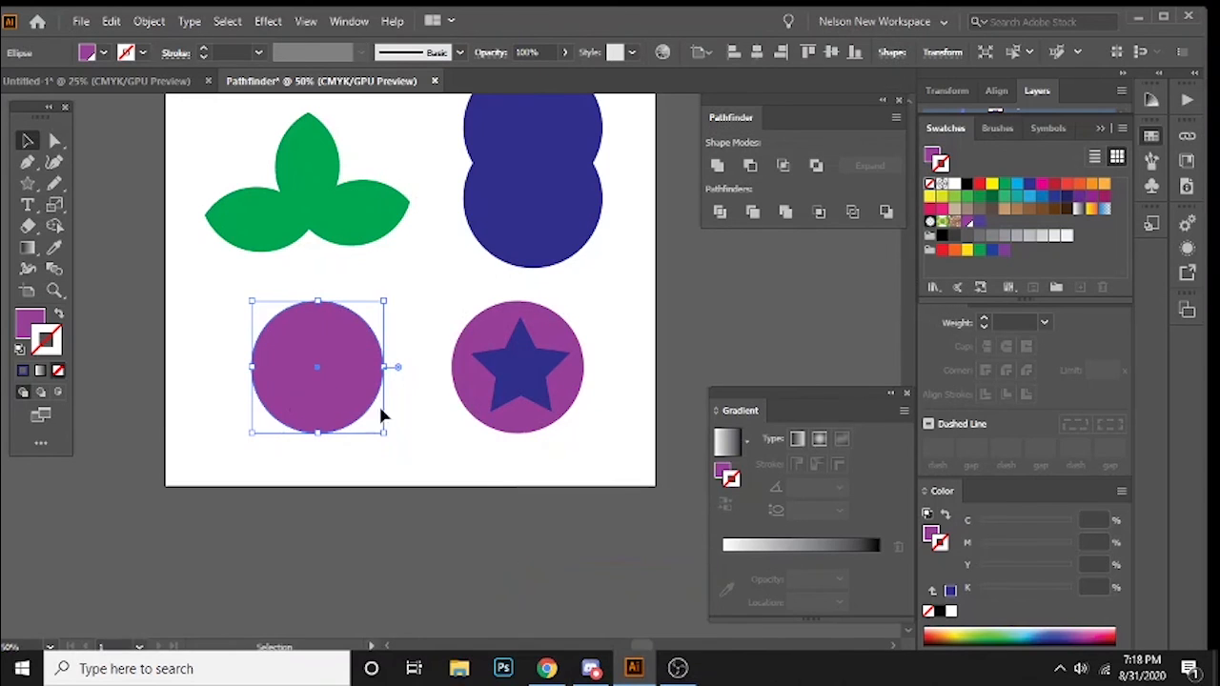
# - Apply Pathfinder Minus Back to the original purple circle and the star behind it, cutting the star out of the circle
pyautogui.moveTo(206, 284); pyautogui.dragTo(375, 422)
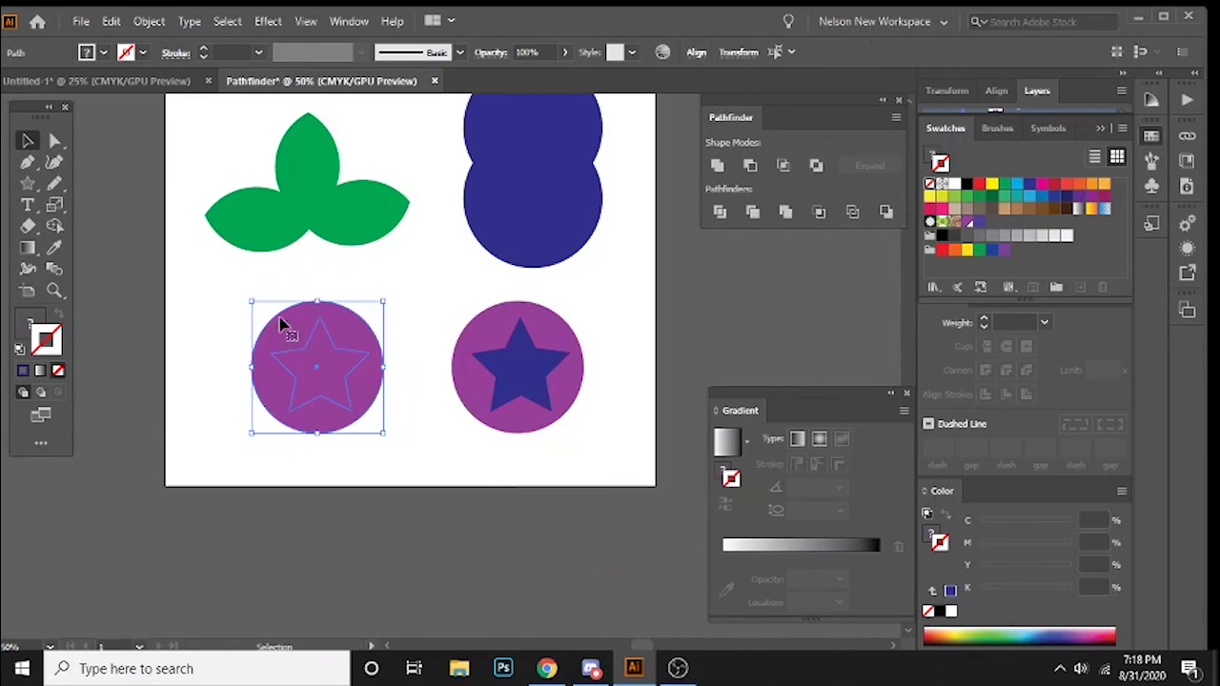
pyautogui.click(216, 305)
pyautogui.moveTo(212, 291); pyautogui.dragTo(400, 420)
pyautogui.click(886, 211)
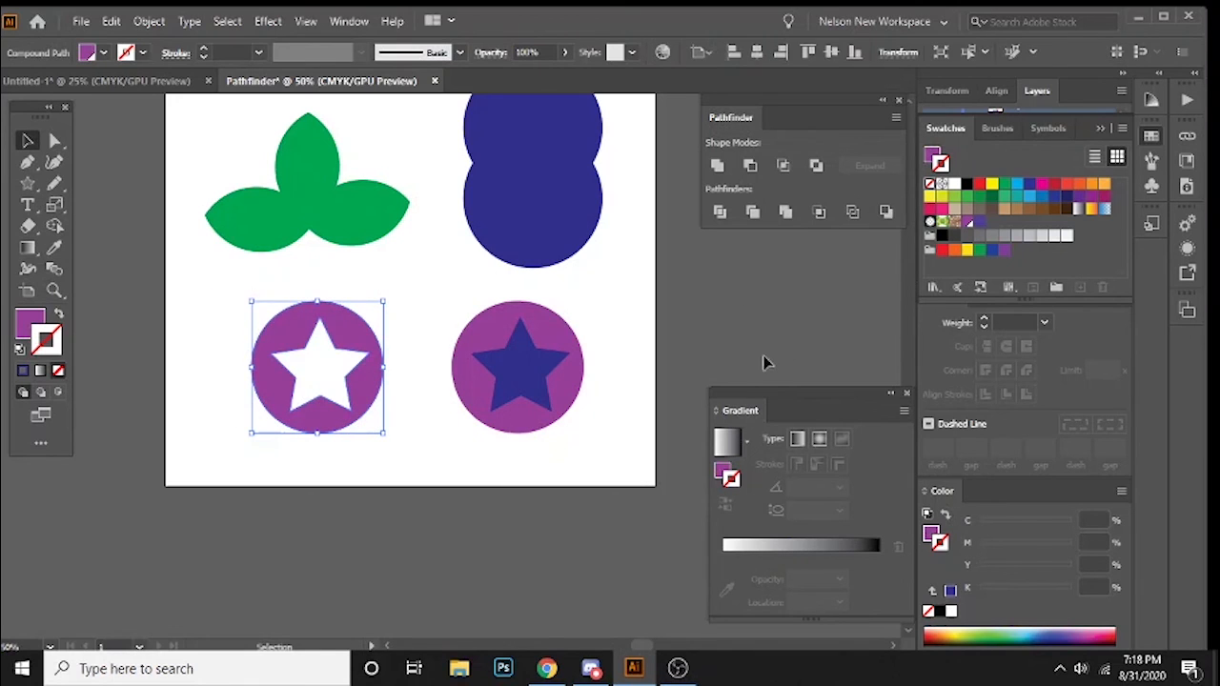
pyautogui.click(188, 484)
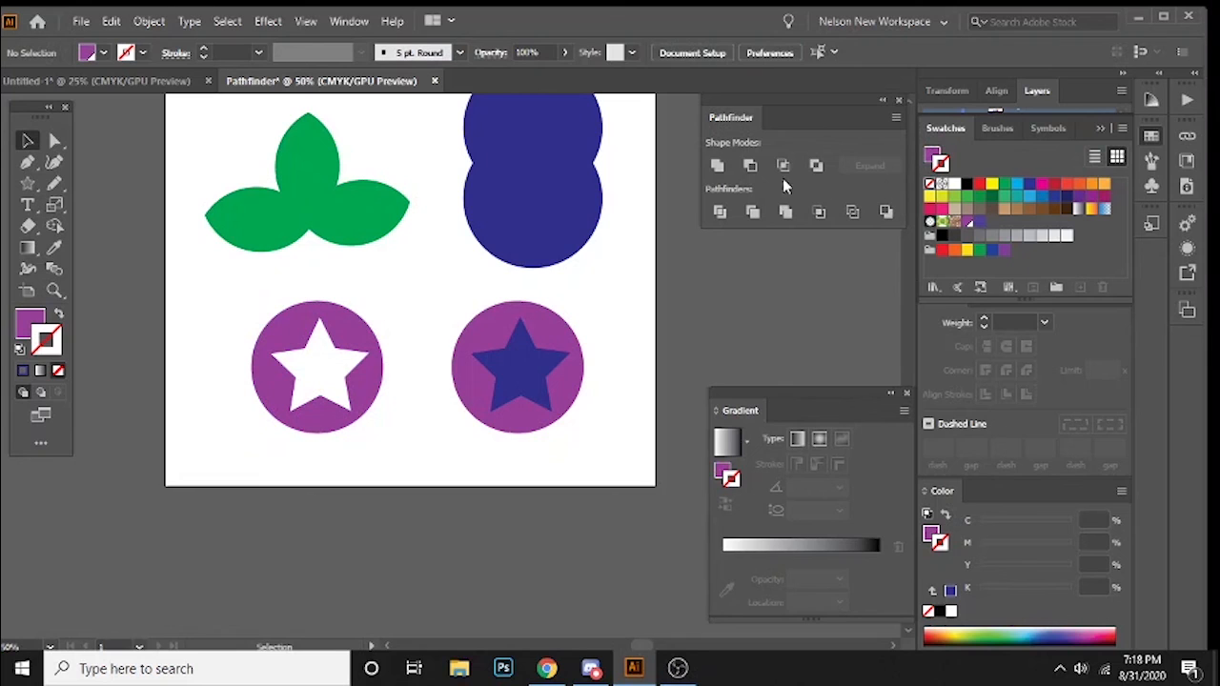
# - Move the purple circle with the star cutout farther from its copy and nudge it down level with the copy
pyautogui.moveTo(300, 324); pyautogui.dragTo(232, 294)
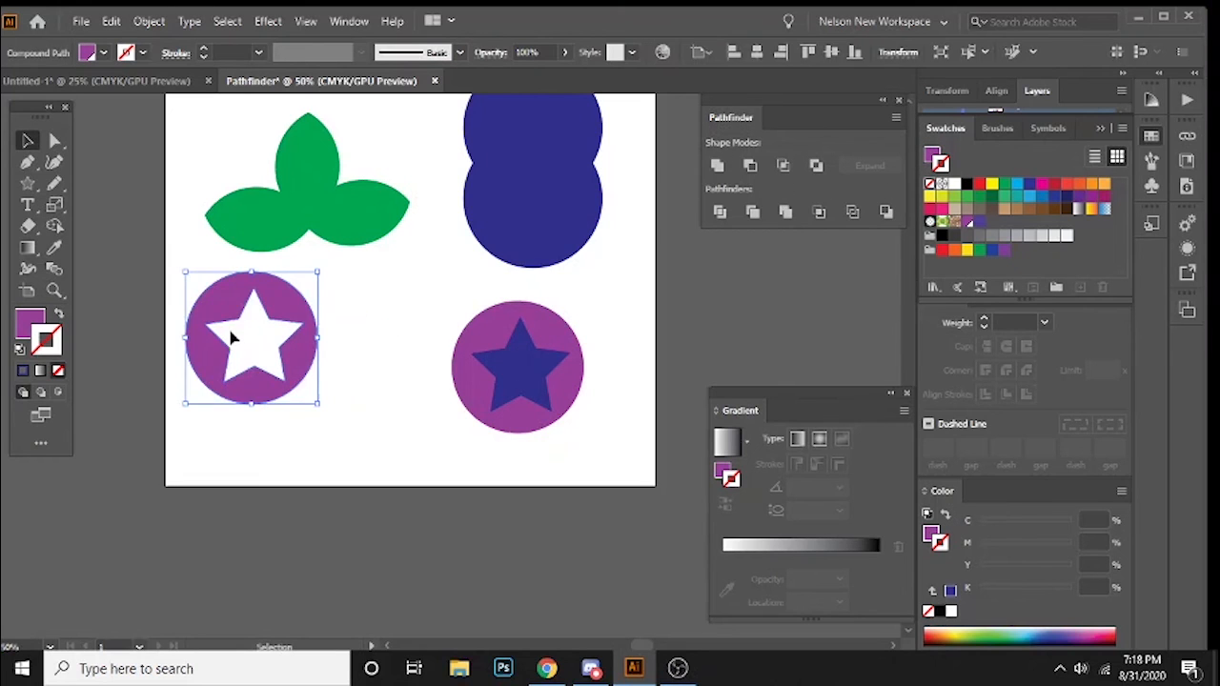
pyautogui.moveTo(235, 340); pyautogui.dragTo(269, 311)
pyautogui.press('Down')
pyautogui.press('Down')
pyautogui.press('Down')
pyautogui.press('Down')
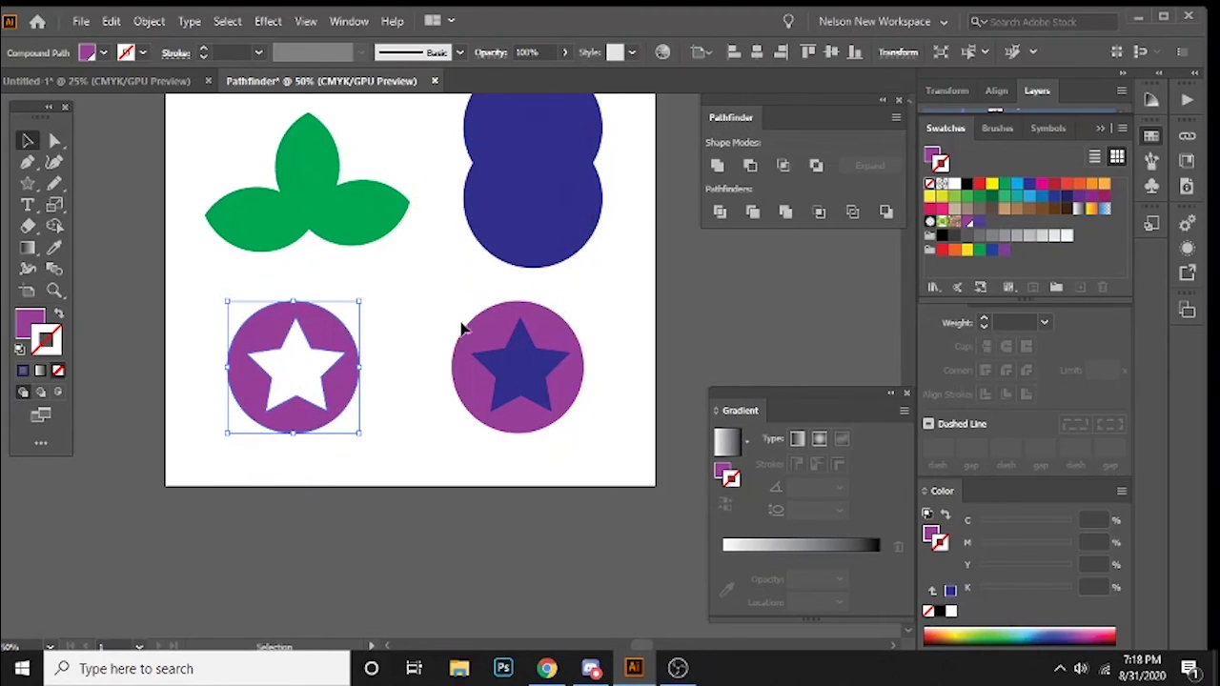
# - Apply Pathfinder Minus Front to the copied purple circle and the dark blue star on top of it
pyautogui.click(570, 412)
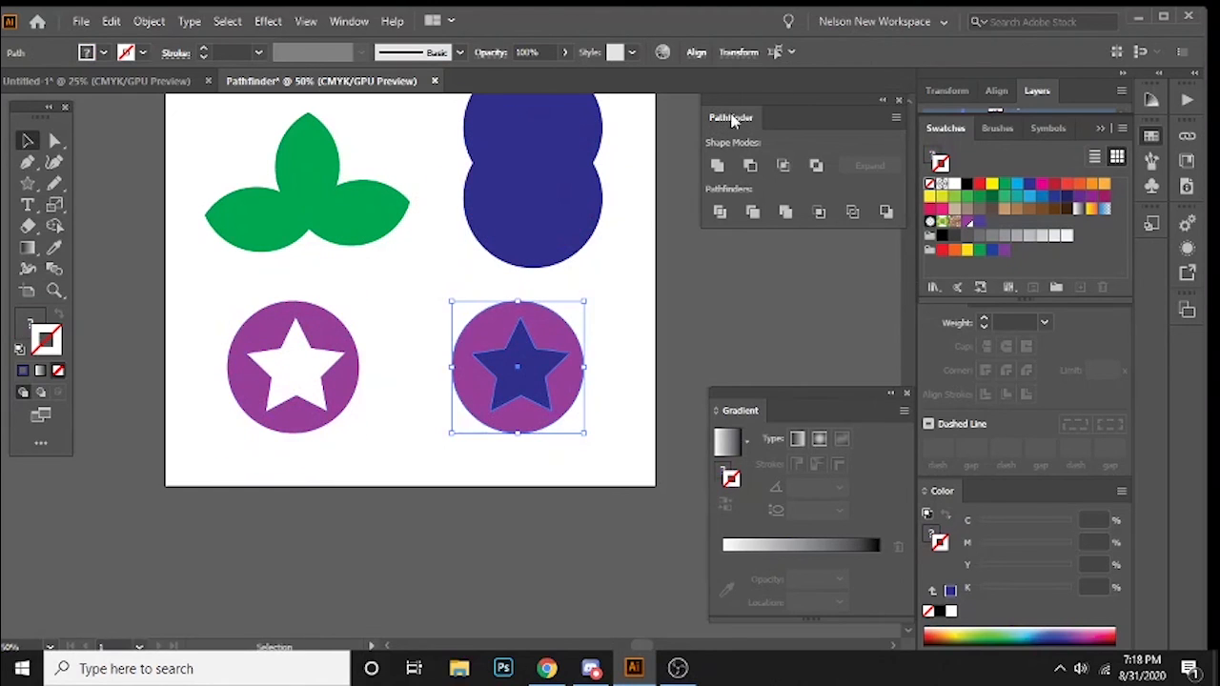
pyautogui.click(752, 170)
pyautogui.click(643, 400)
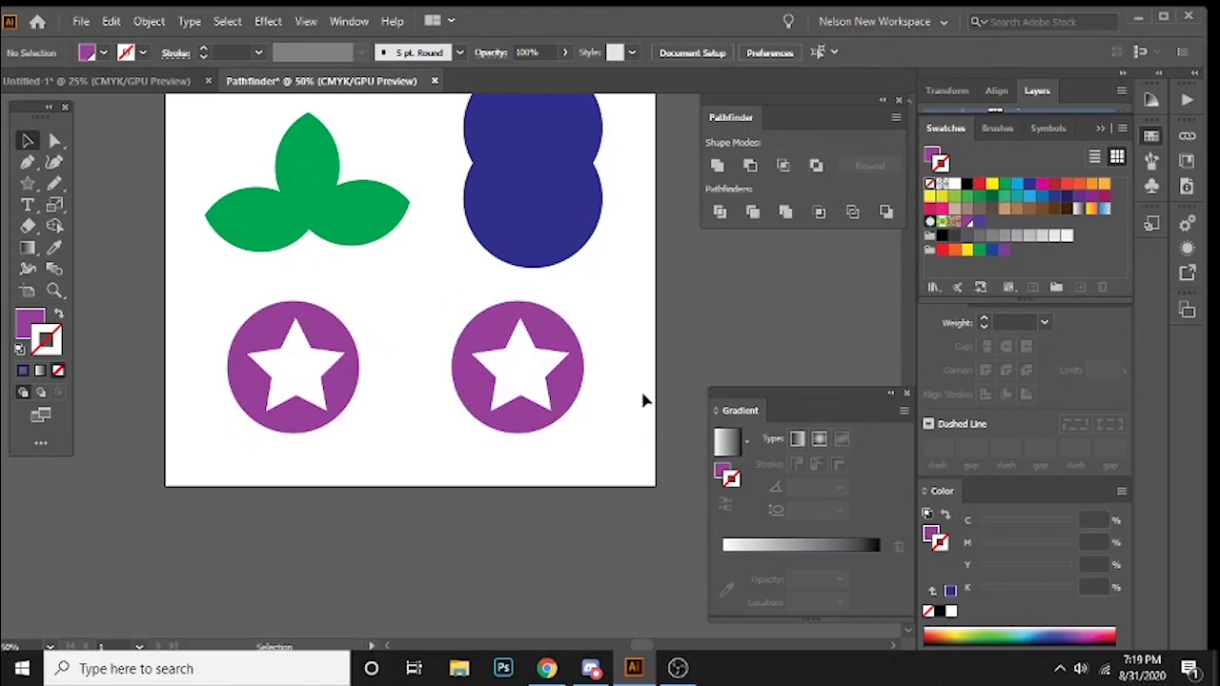
# - Move both purple circles with star cutouts slightly down and to the right on the artboard, then deselect them
pyautogui.moveTo(487, 344); pyautogui.dragTo(496, 343)
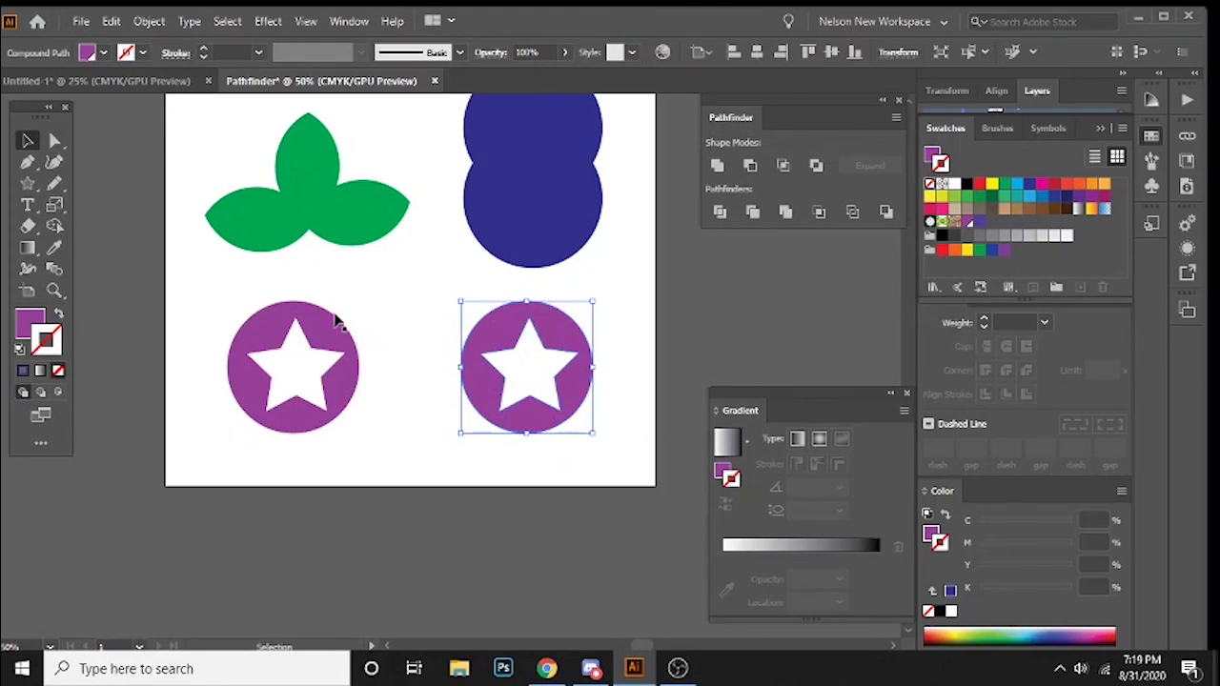
pyautogui.moveTo(335, 321)
pyautogui.mouseDown()
pyautogui.moveTo(325, 335)
pyautogui.moveTo(350, 329)
pyautogui.mouseUp()
pyautogui.moveTo(490, 332); pyautogui.dragTo(494, 345)
pyautogui.click(239, 303)
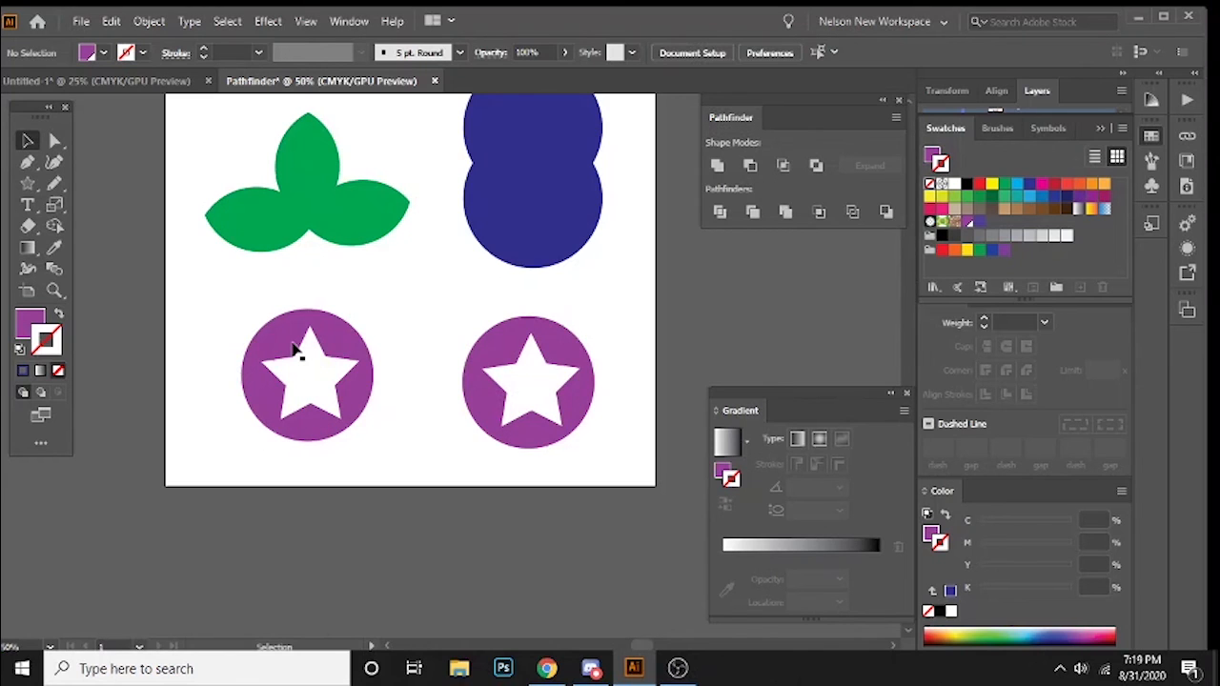
# - Review the finished Pathfinder examples on the artboard, selecting the leaf, dark blue circle and purple crescent groups to examine their outlines
pyautogui.scroll(4, 267, 229)
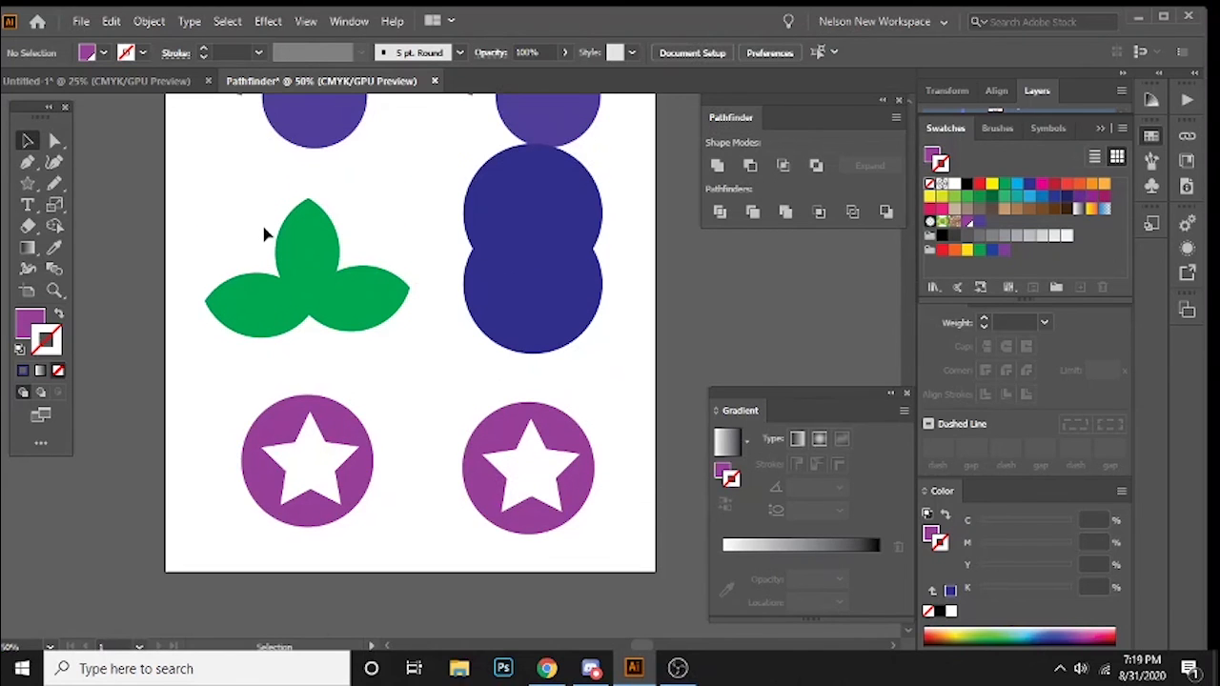
pyautogui.scroll(6, 441, 232)
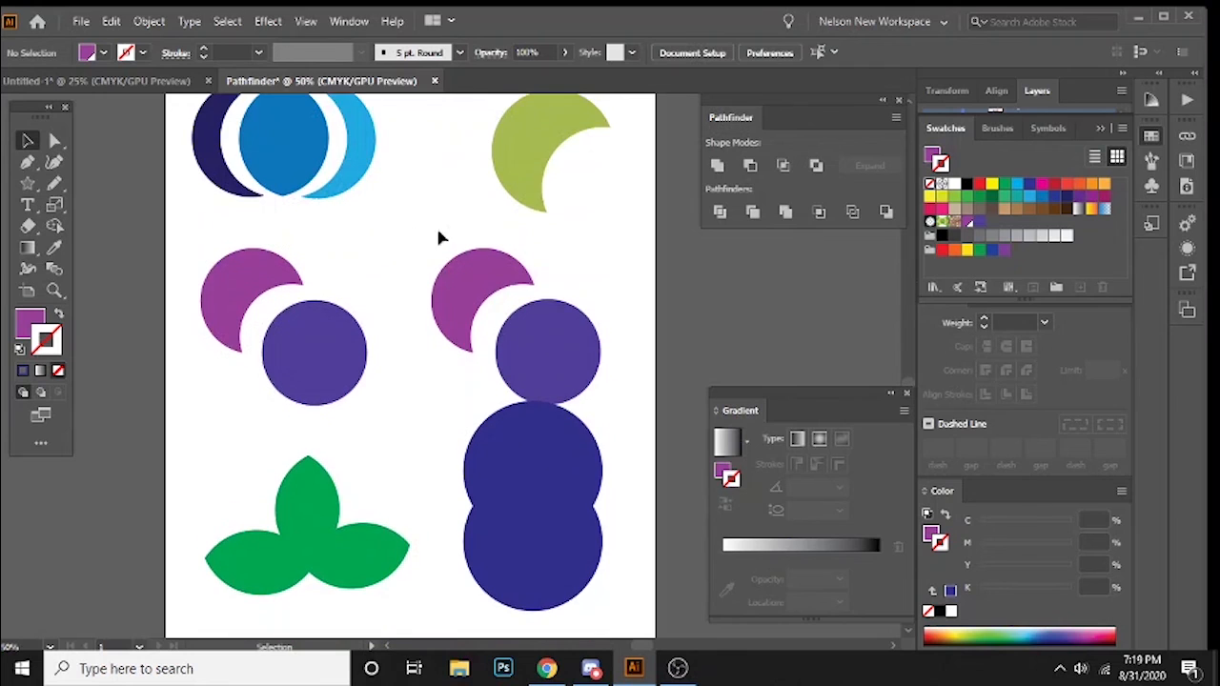
pyautogui.scroll(1, 457, 233)
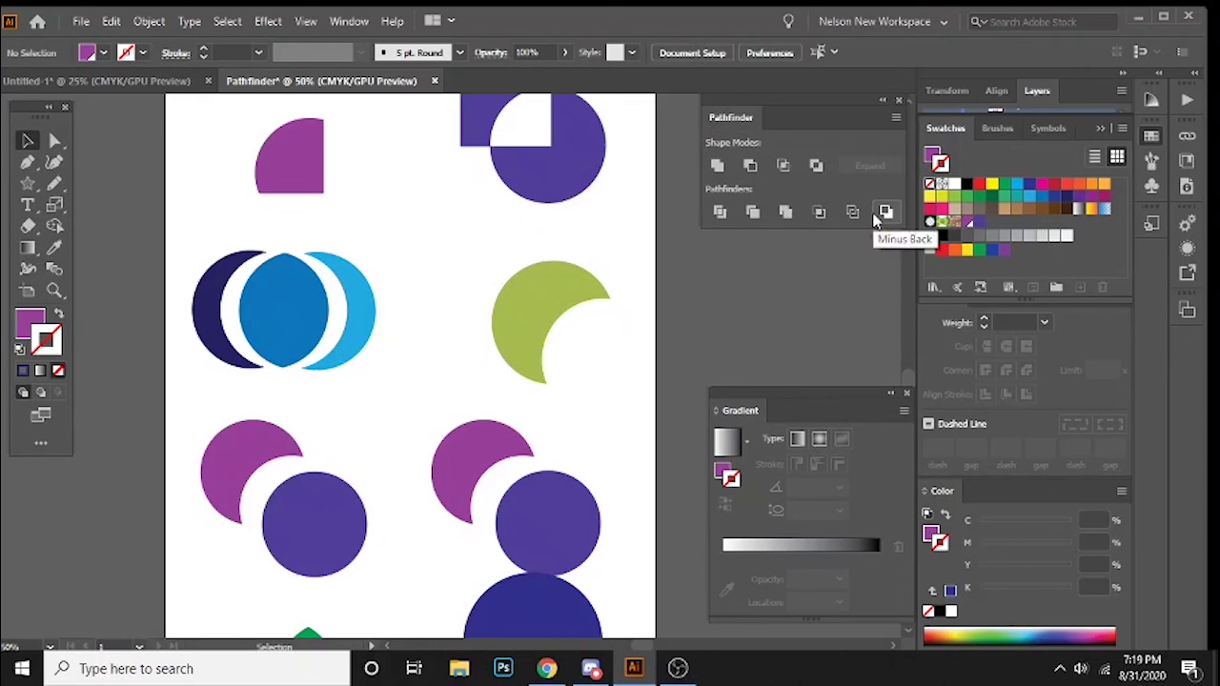
pyautogui.scroll(1, 386, 250)
pyautogui.scroll(-9, 386, 250)
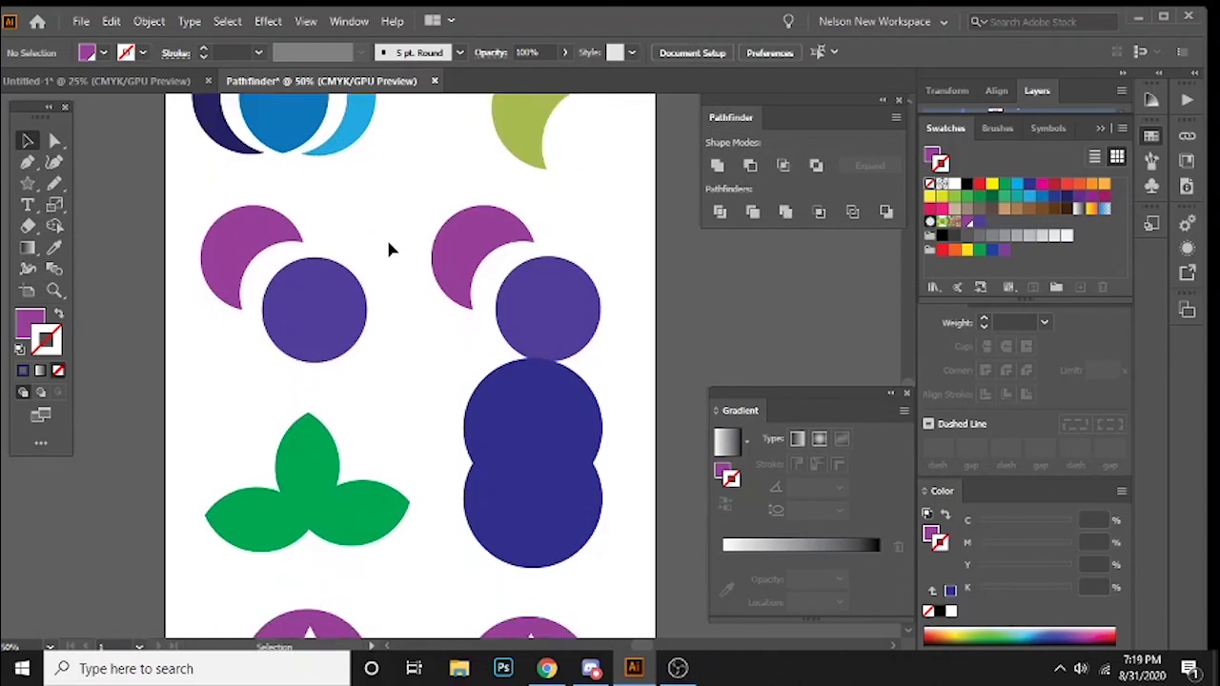
pyautogui.click(303, 325)
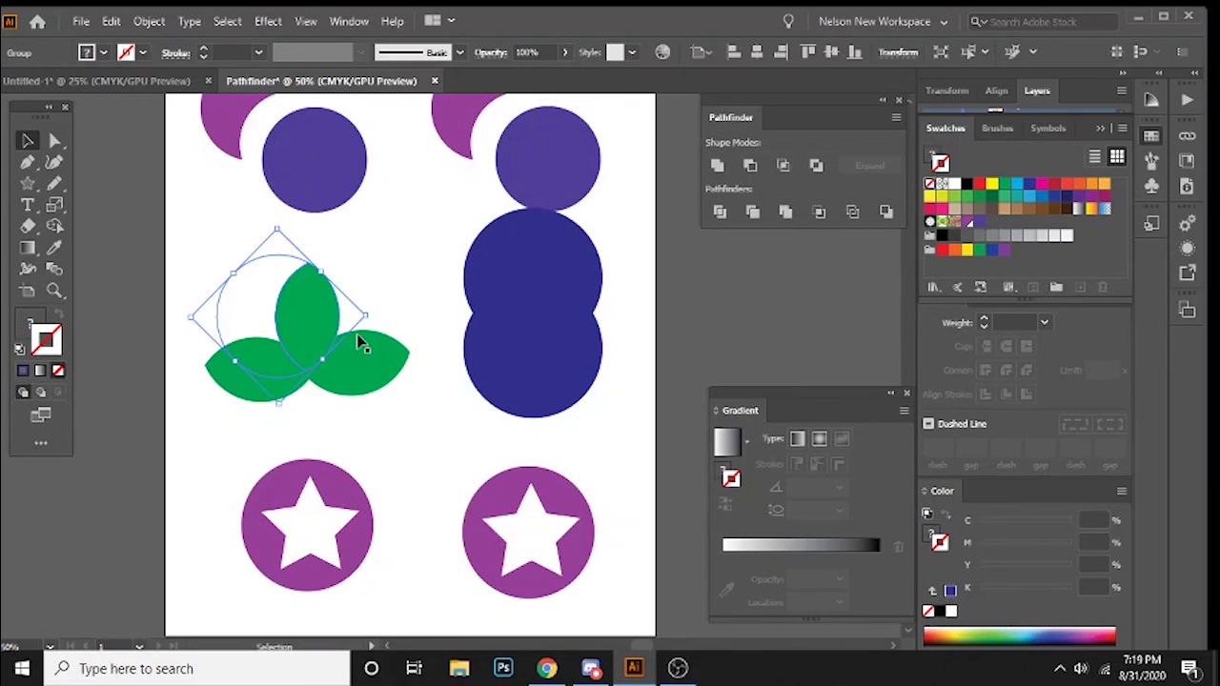
pyautogui.click(448, 345)
pyautogui.click(523, 318)
pyautogui.scroll(3, 426, 310)
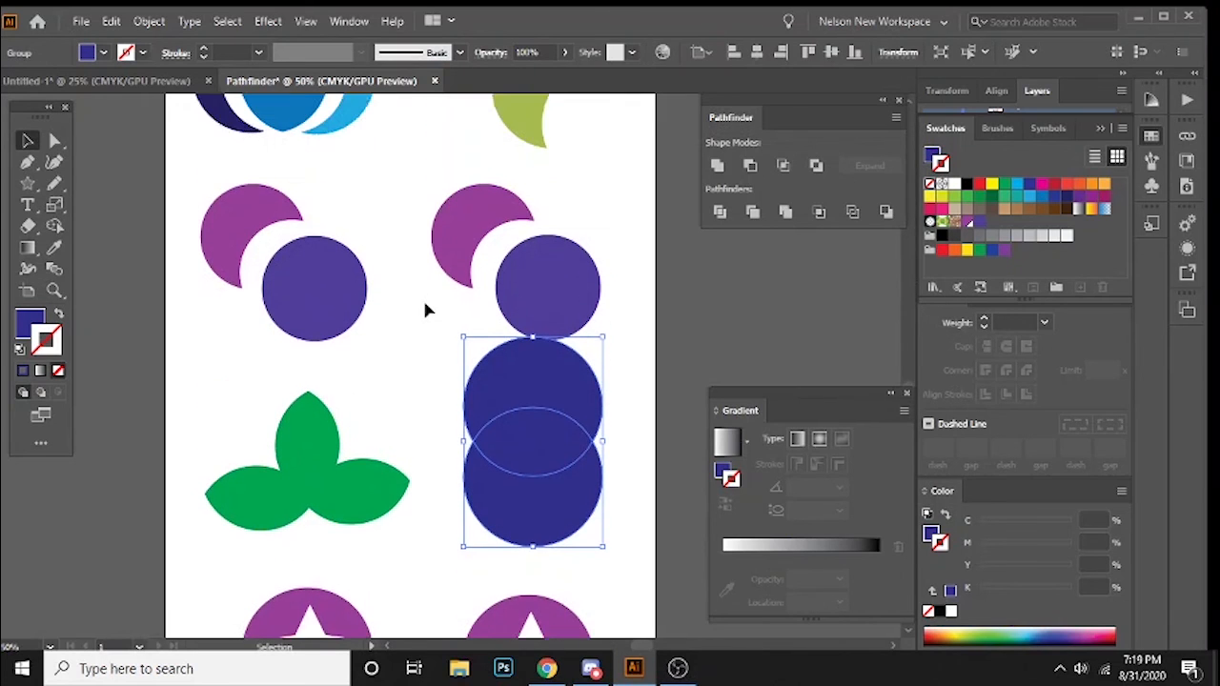
pyautogui.click(334, 313)
pyautogui.scroll(3, 333, 315)
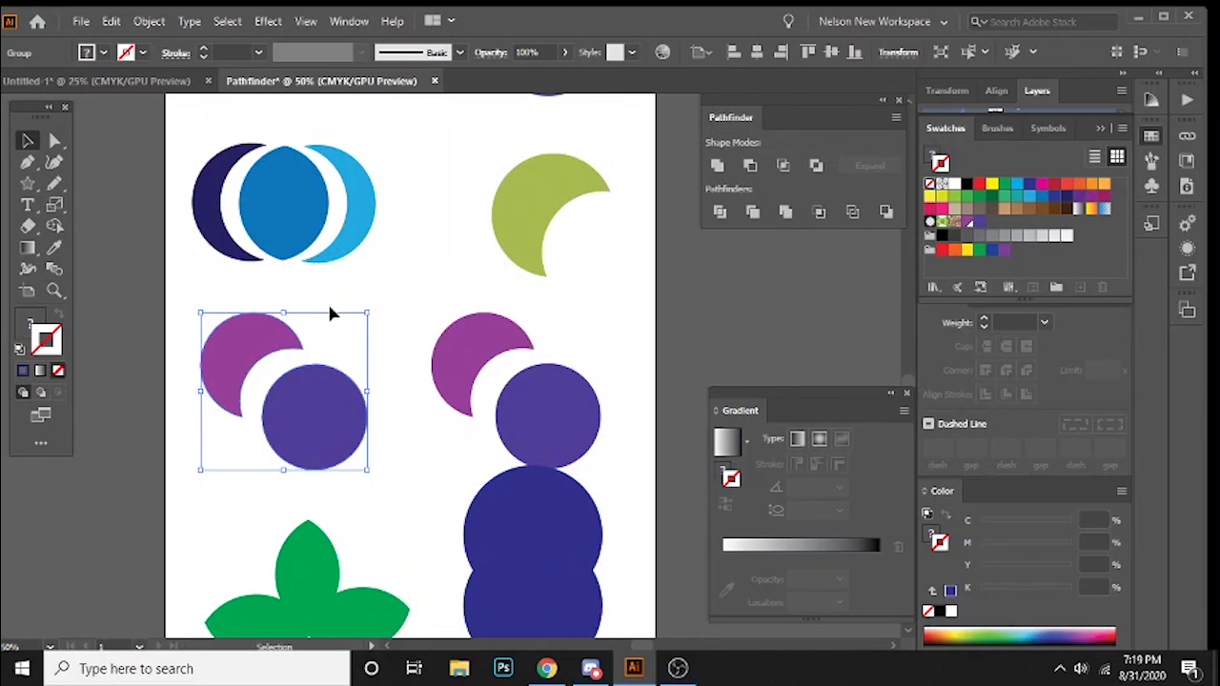
pyautogui.scroll(-9, 331, 309)
# - Try to expand the three green leaf groups, and select one leaf to check its outline
pyautogui.moveTo(204, 145); pyautogui.dragTo(389, 277)
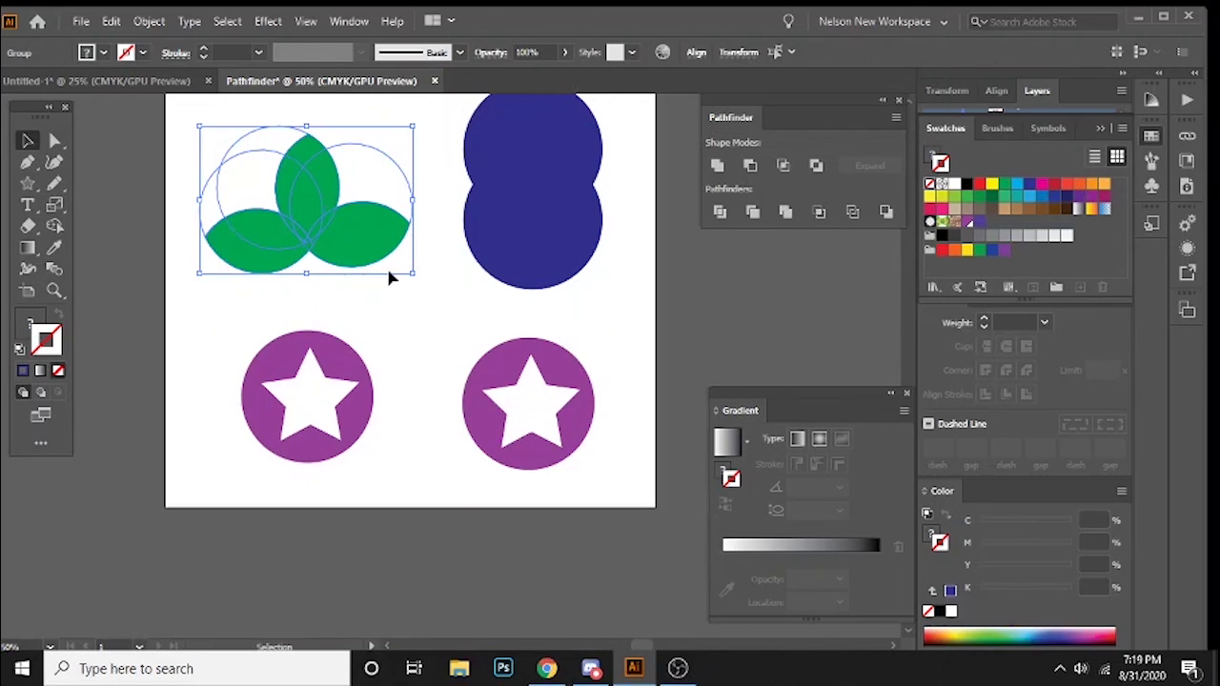
pyautogui.scroll(1, 322, 262)
pyautogui.moveTo(193, 162); pyautogui.dragTo(377, 310)
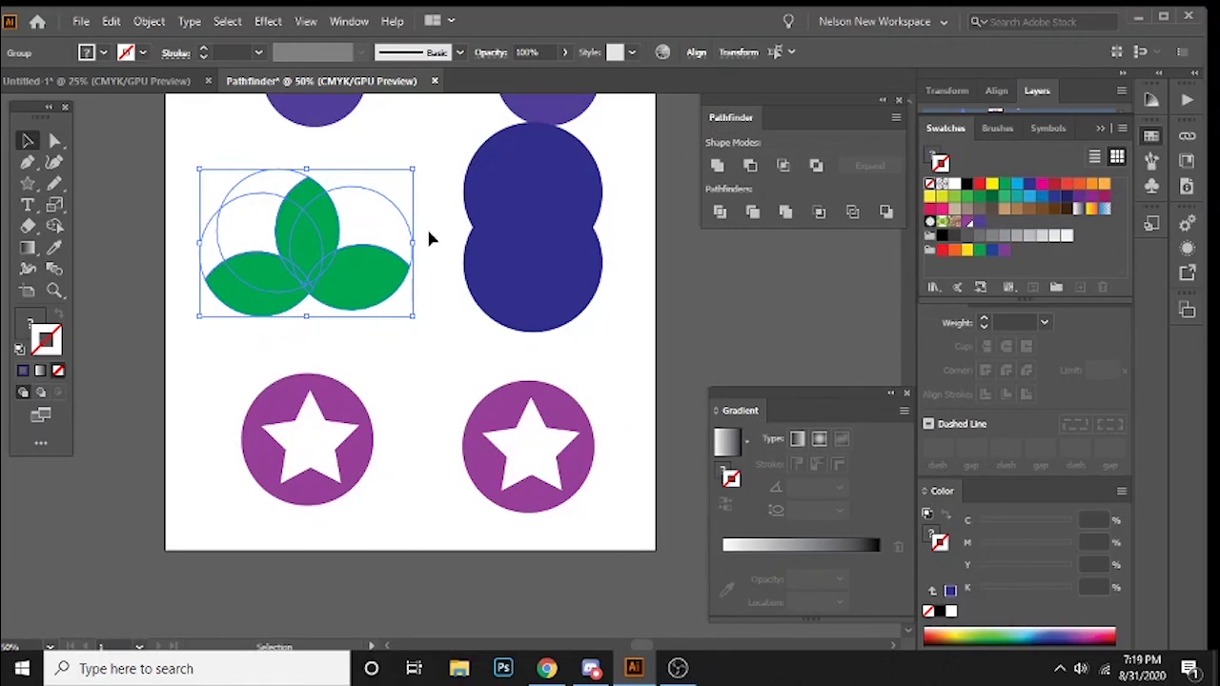
pyautogui.click(148, 21)
pyautogui.click(101, 267)
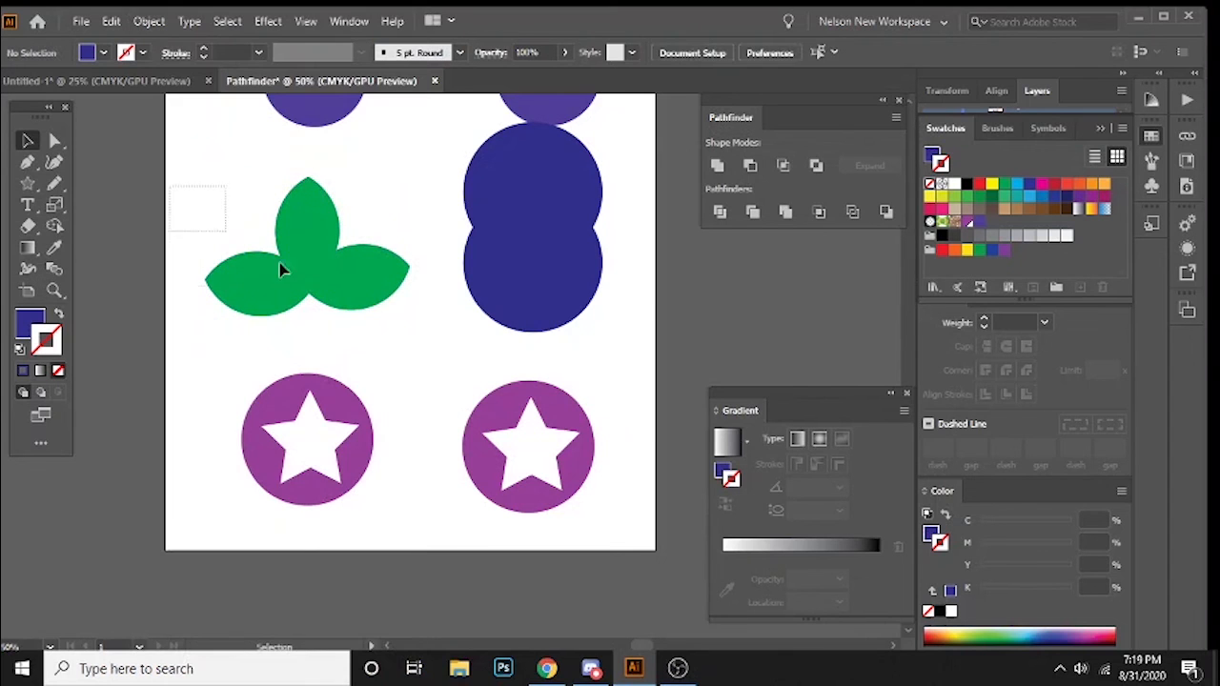
pyautogui.click(391, 290)
pyautogui.click(148, 21)
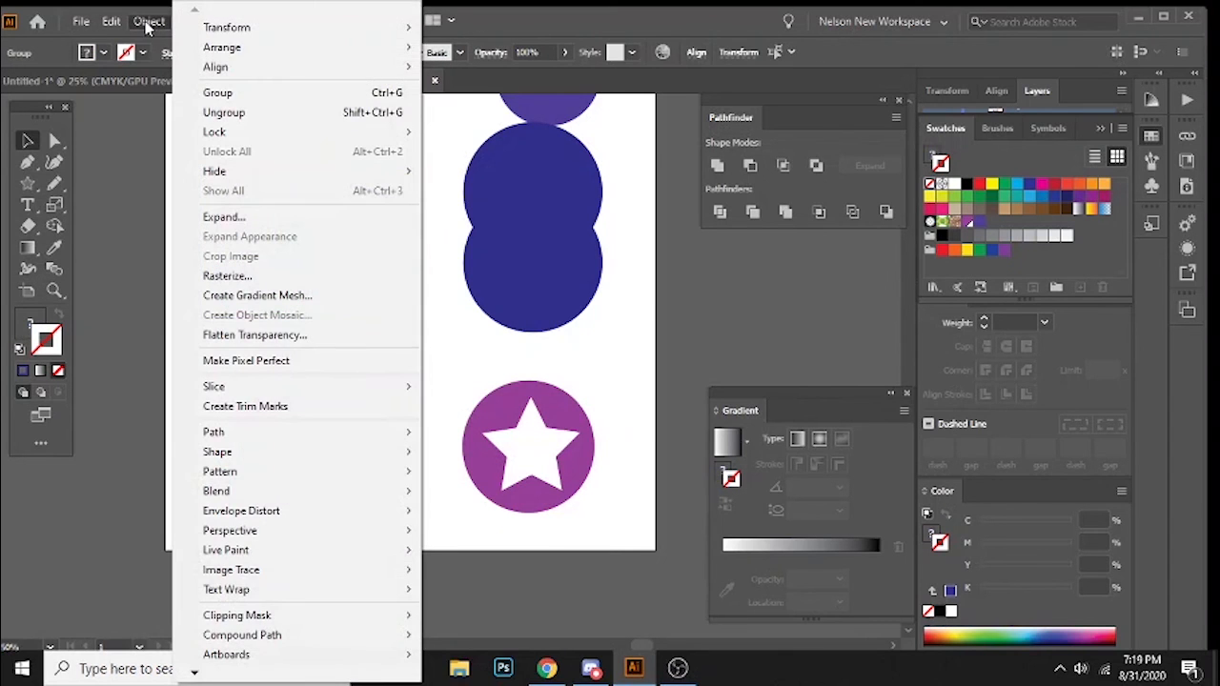
pyautogui.click(232, 221)
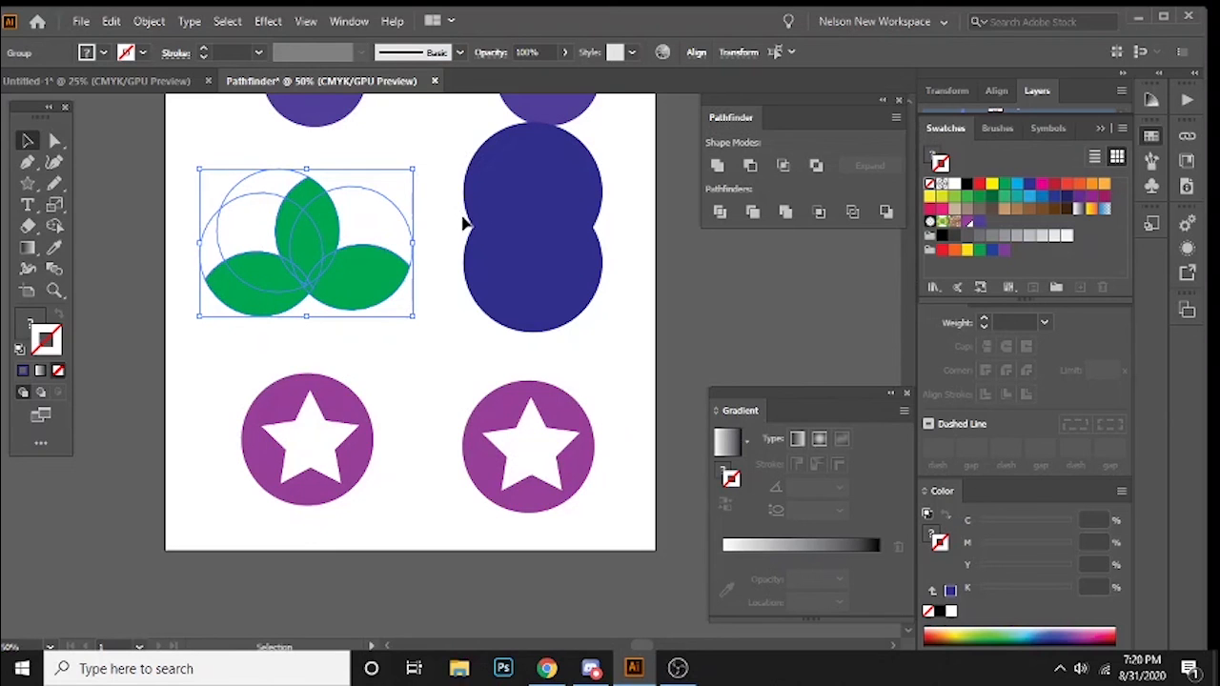
pyautogui.click(149, 21)
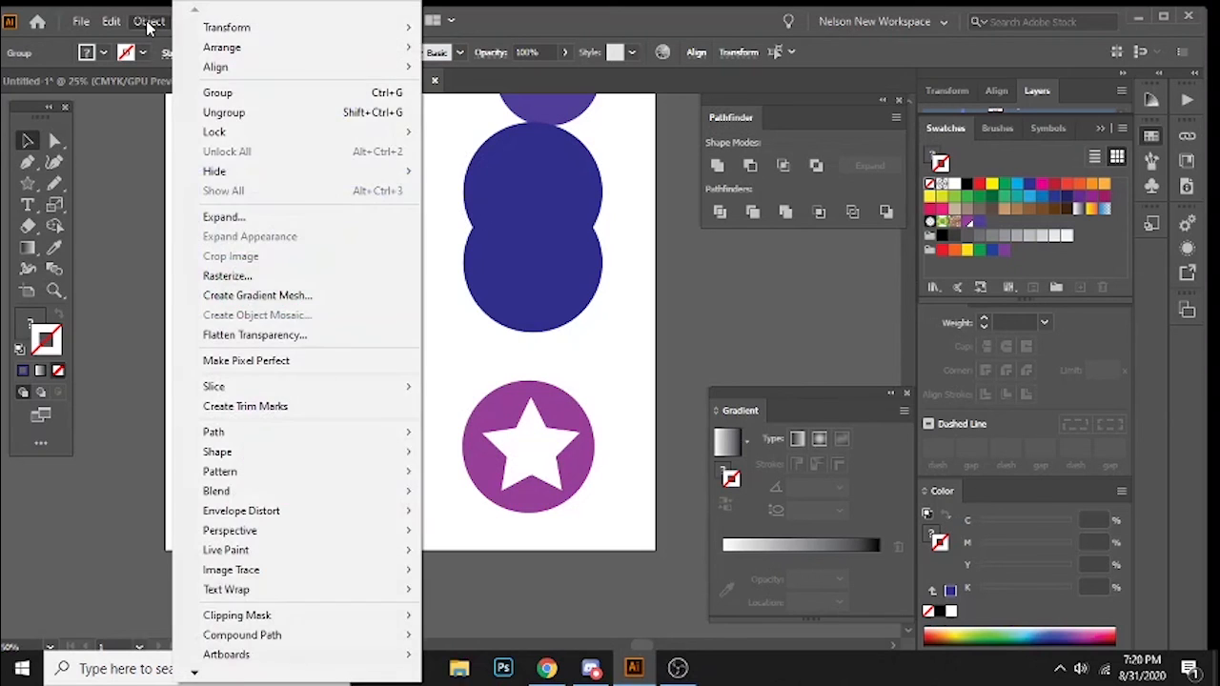
pyautogui.click(245, 225)
pyautogui.click(401, 239)
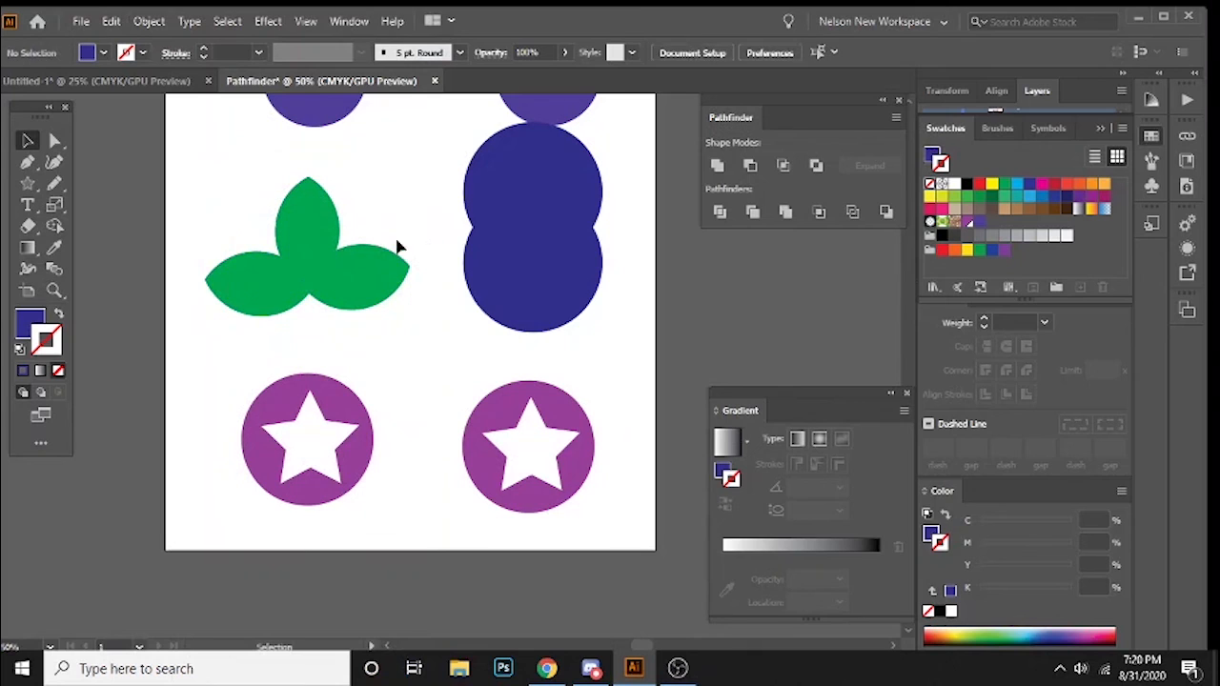
pyautogui.click(364, 288)
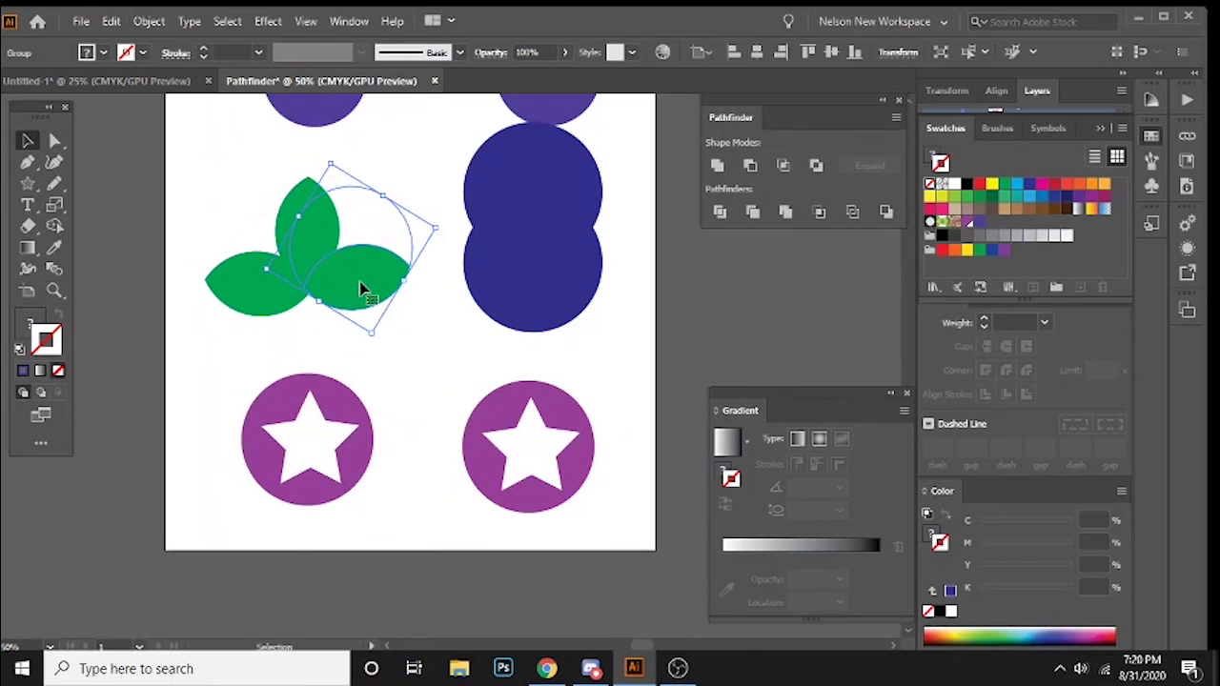
pyautogui.click(416, 184)
# - Directly select only the three visible green leaf paths and merge them into one shape with Pathfinder Unite
pyautogui.scroll(-1, 208, 202)
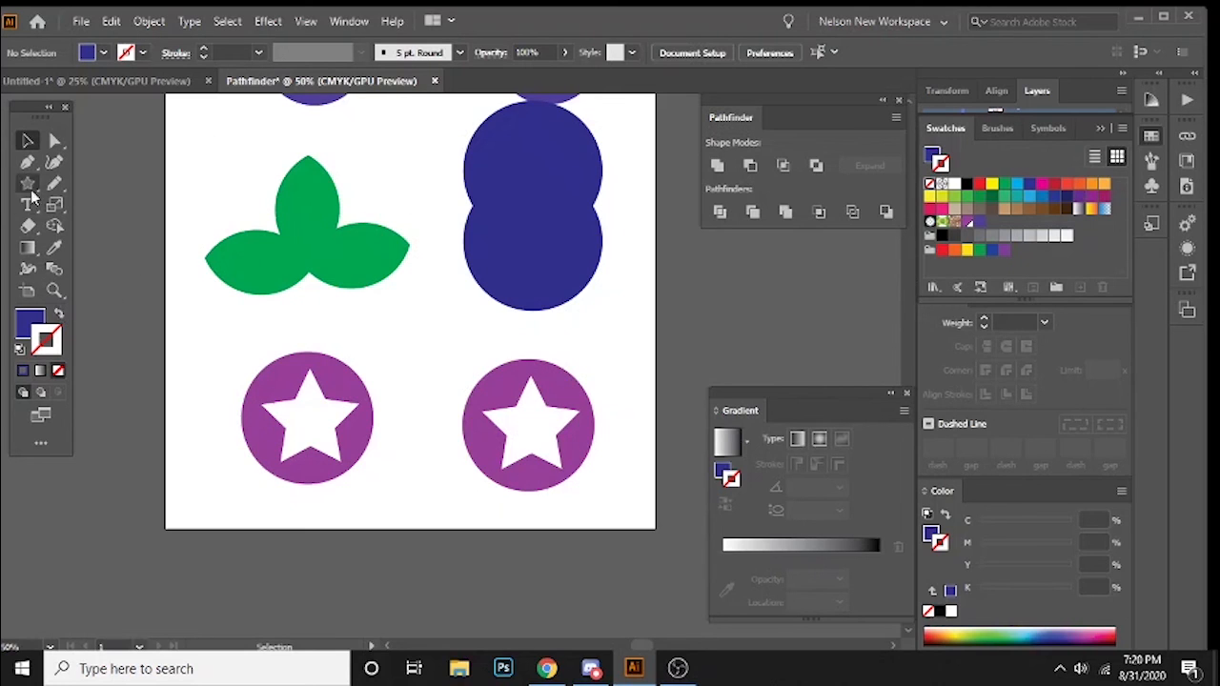
pyautogui.click(55, 140)
pyautogui.click(265, 293)
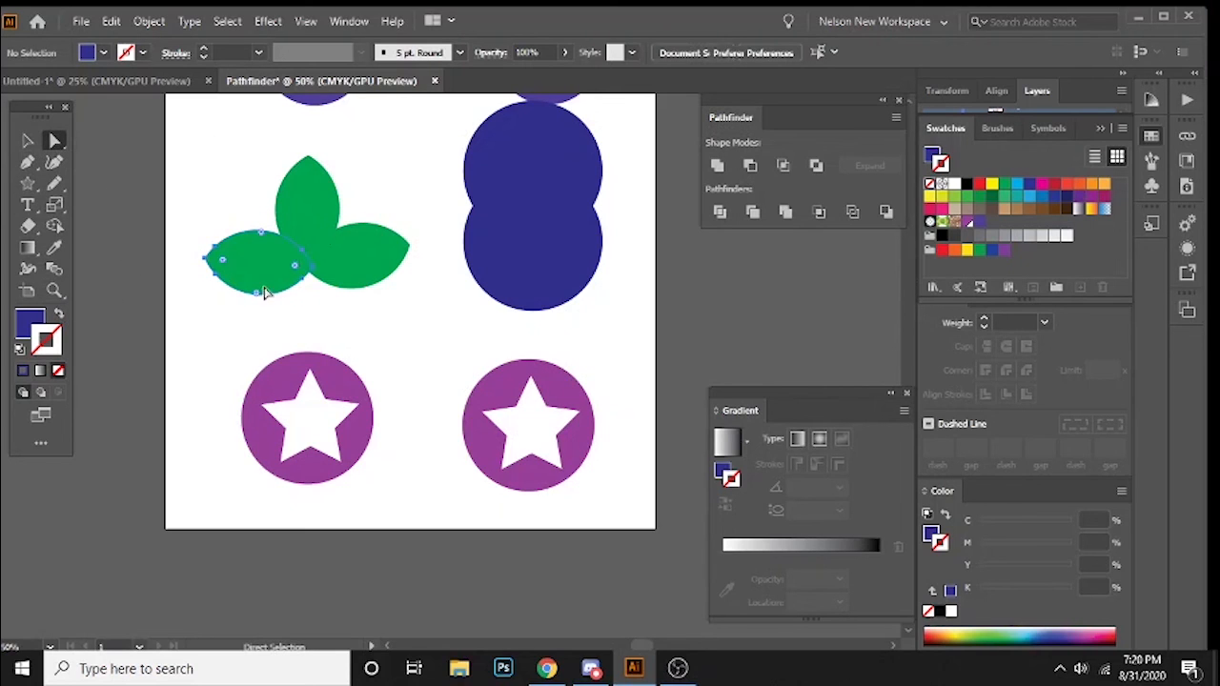
pyautogui.keyDown('shift'); pyautogui.click(302, 213); pyautogui.keyUp('shift')
pyautogui.keyDown('shift'); pyautogui.click(379, 275); pyautogui.keyUp('shift')
pyautogui.keyDown('shift'); pyautogui.click(379, 274); pyautogui.keyUp('shift')
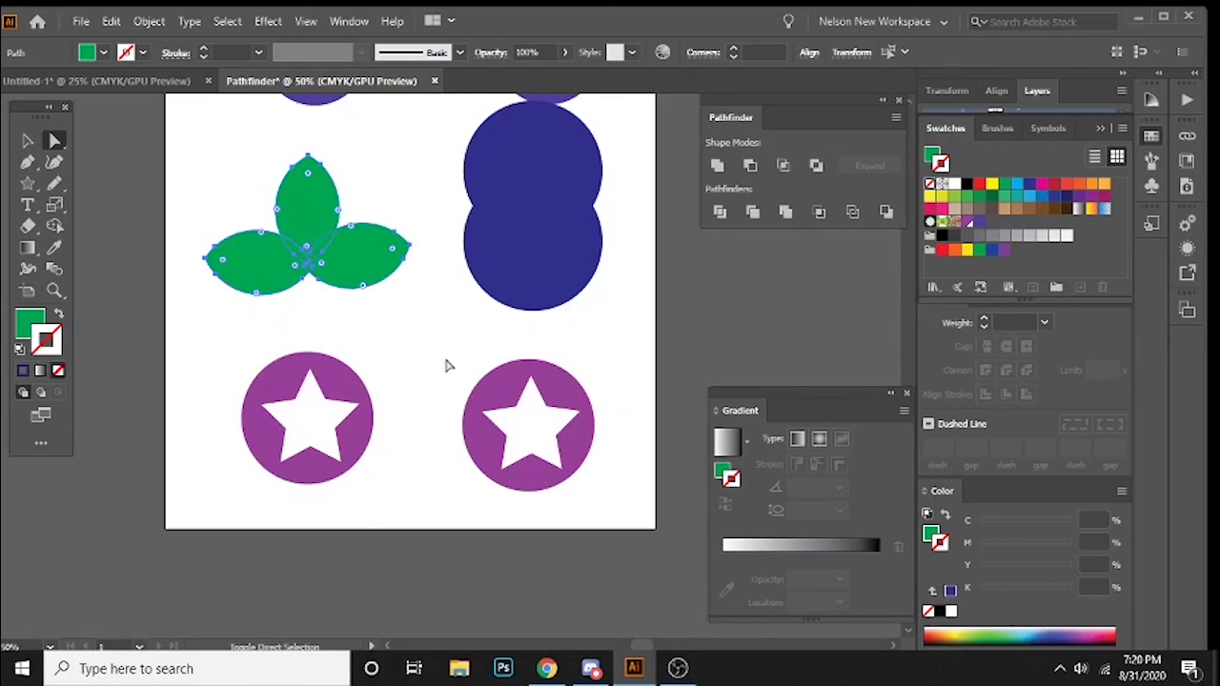
pyautogui.click(28, 325)
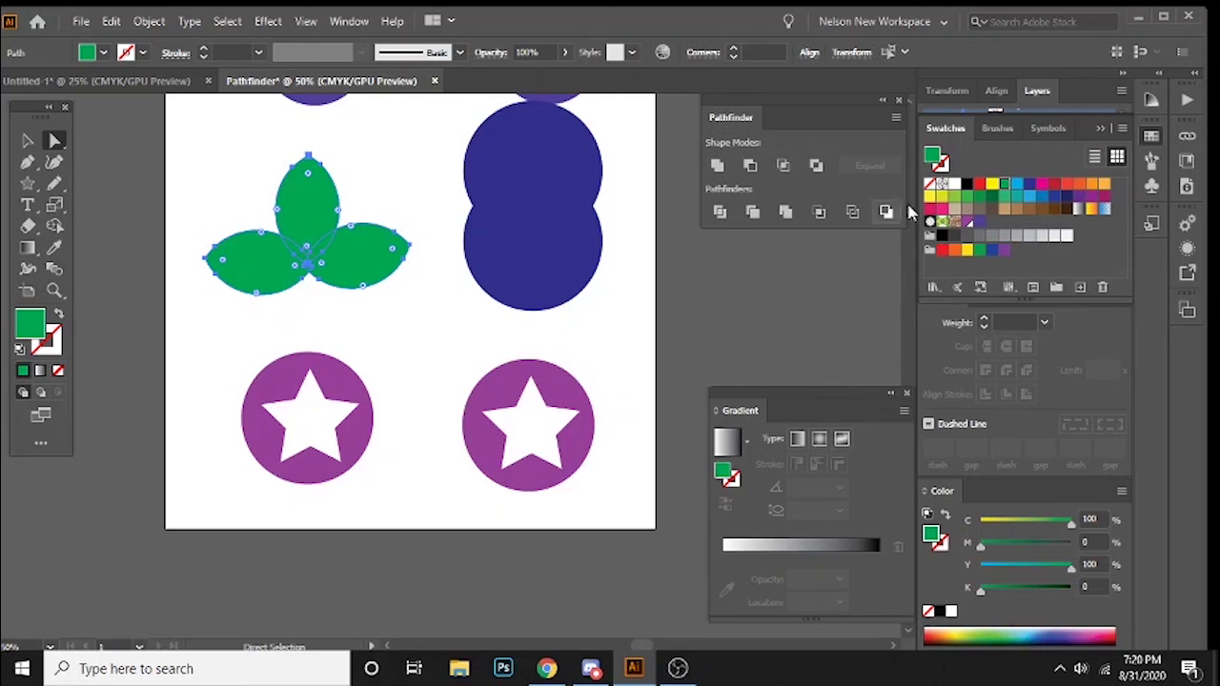
pyautogui.click(716, 166)
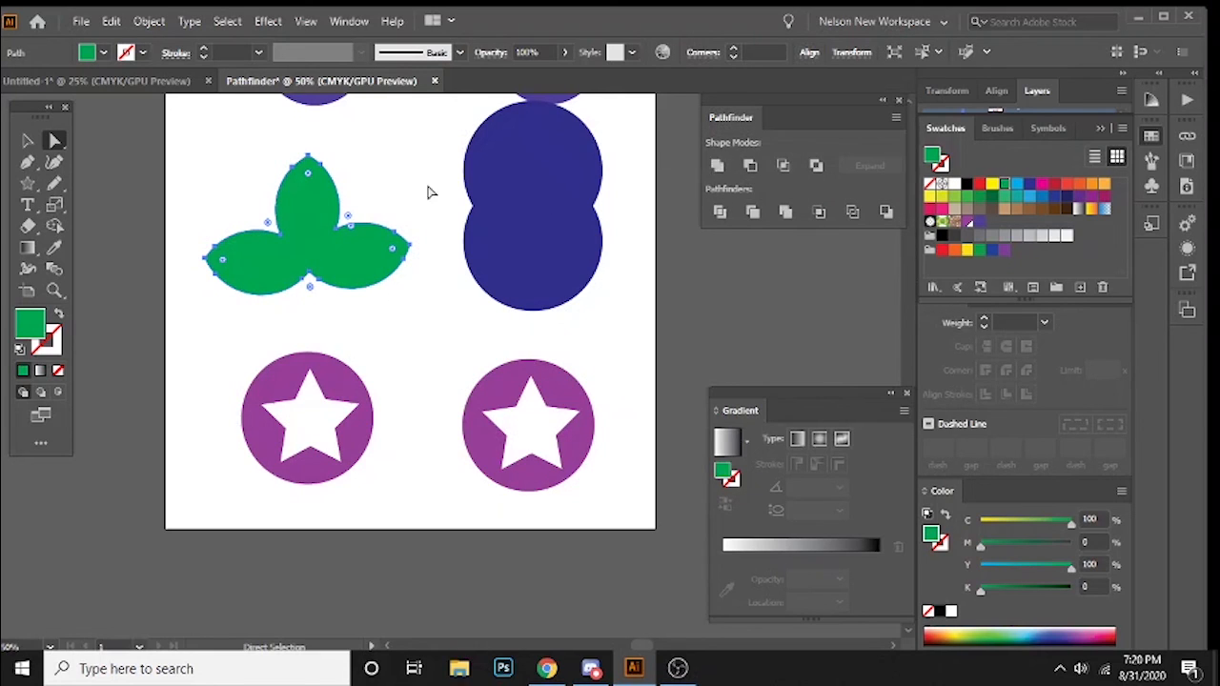
# - Nudge the united leaf shape down slightly and fill it with the lighter green swatch C=75 M=0 Y=75 K=0
pyautogui.moveTo(346, 262); pyautogui.dragTo(352, 270)
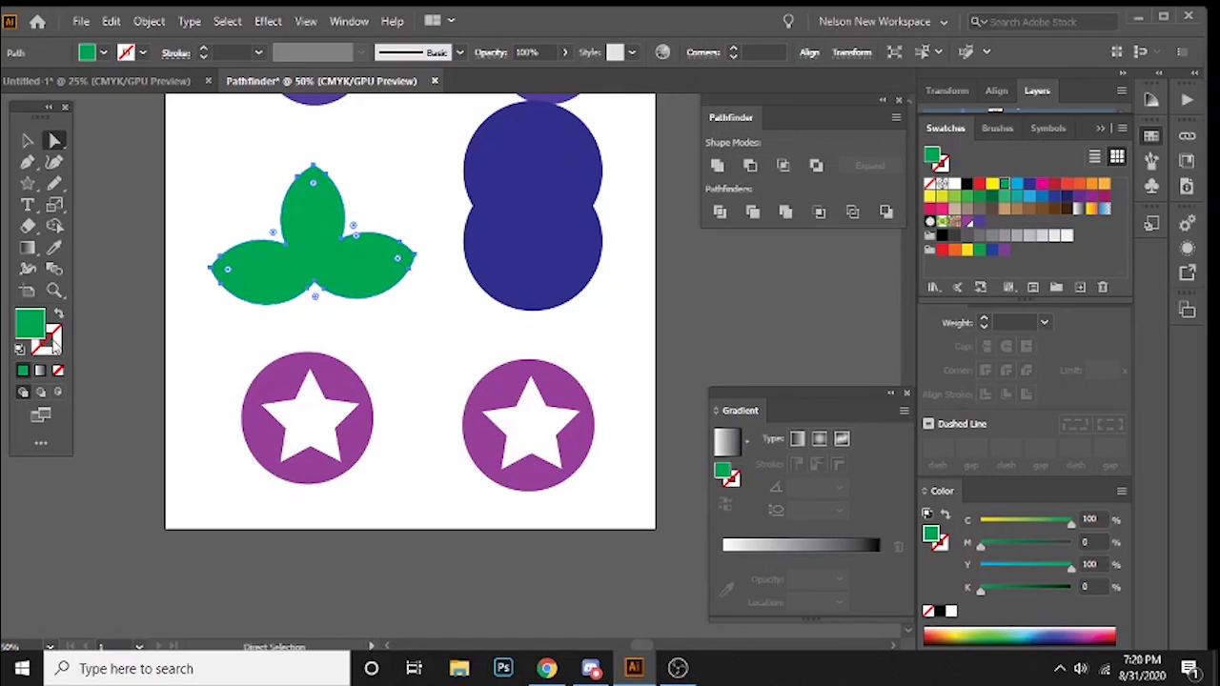
pyautogui.click(1003, 196)
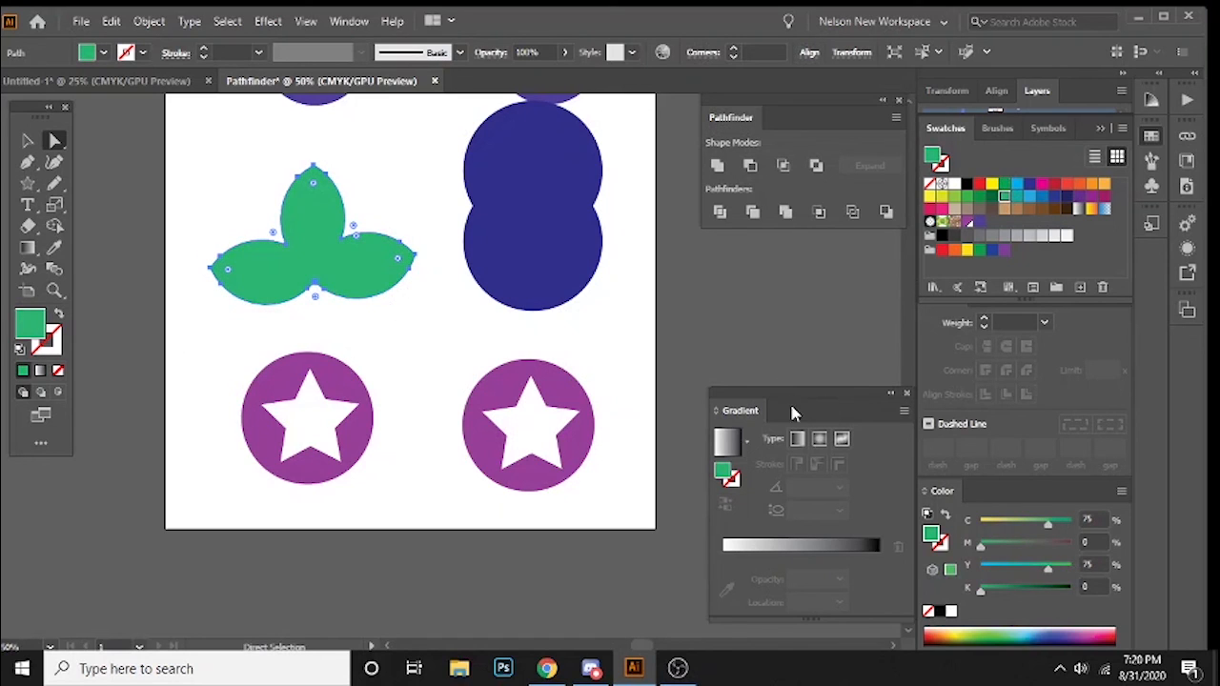
# - Apply a linear white-to-black gradient to the united leaf shape, running upward from its base to the top leaf's tip
pyautogui.moveTo(790, 398); pyautogui.dragTo(748, 299)
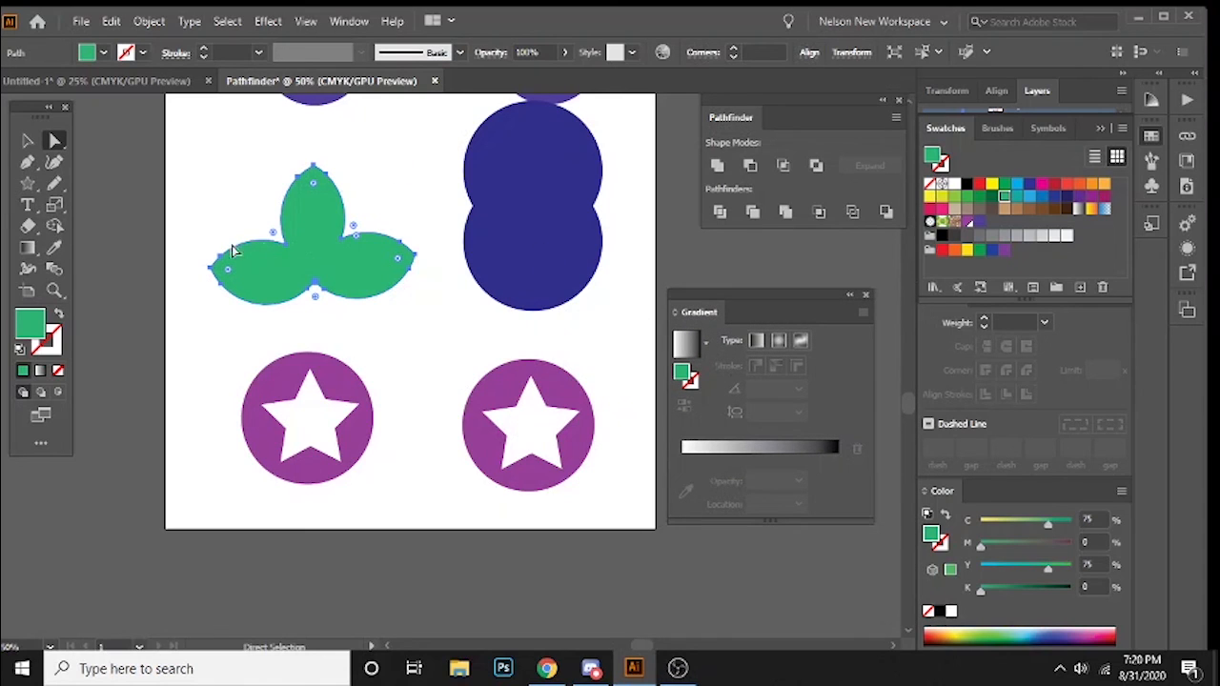
pyautogui.click(28, 250)
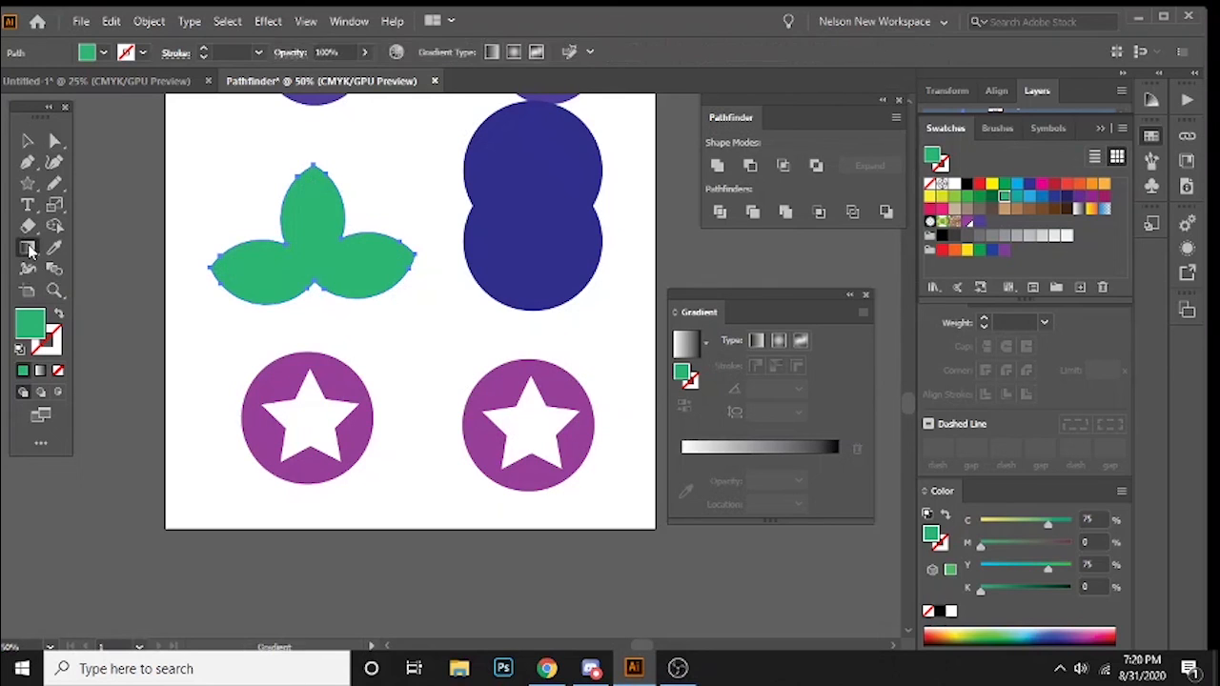
pyautogui.click(323, 250)
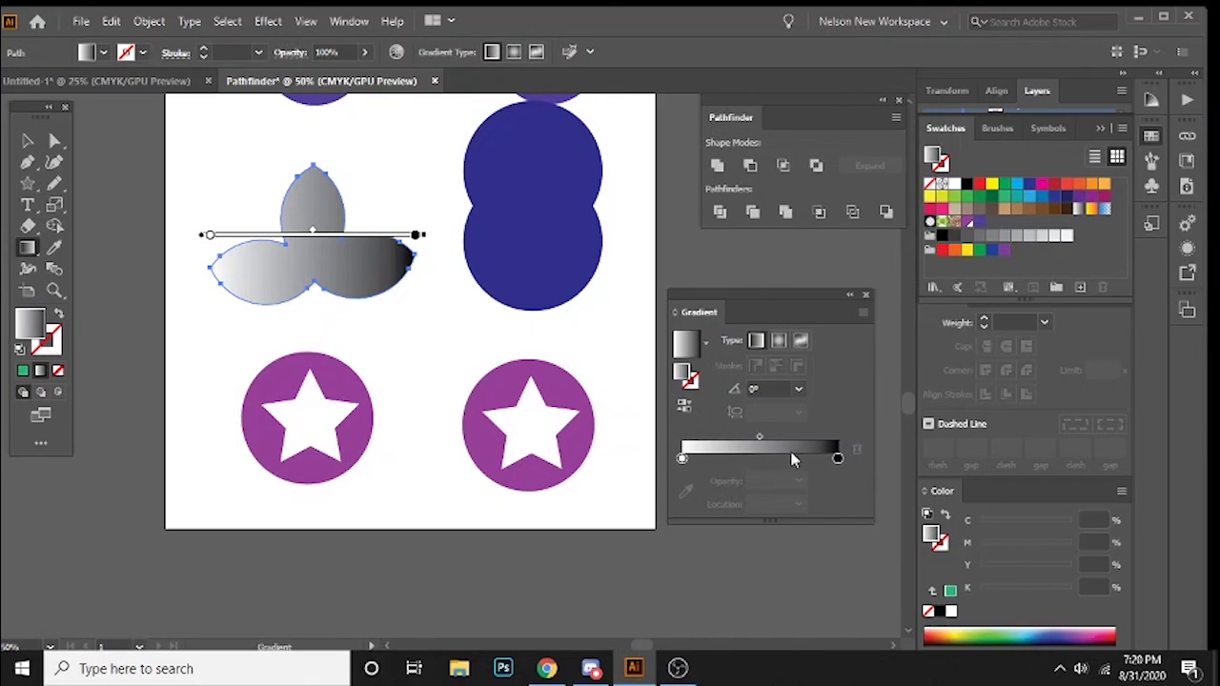
pyautogui.moveTo(754, 294); pyautogui.dragTo(768, 275)
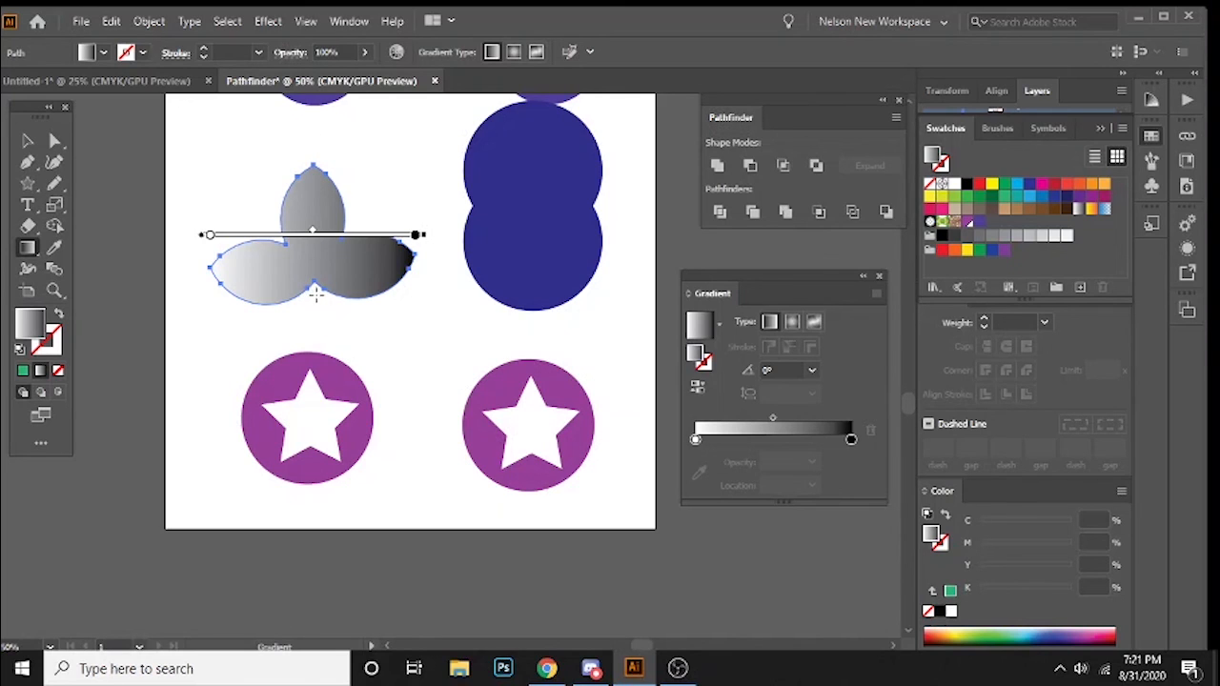
pyautogui.moveTo(316, 293); pyautogui.dragTo(309, 163)
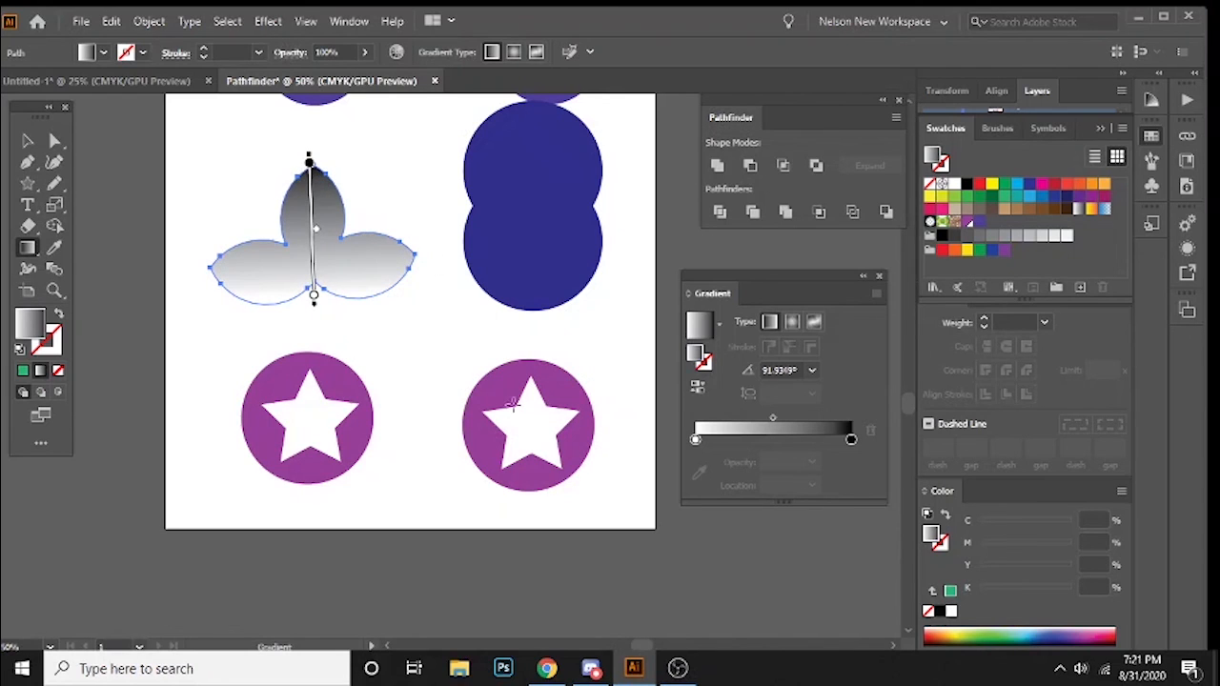
# - Set the gradient's white start stop to the light blue swatch C=70 M=15 Y=0 K=0
pyautogui.doubleClick(696, 440)
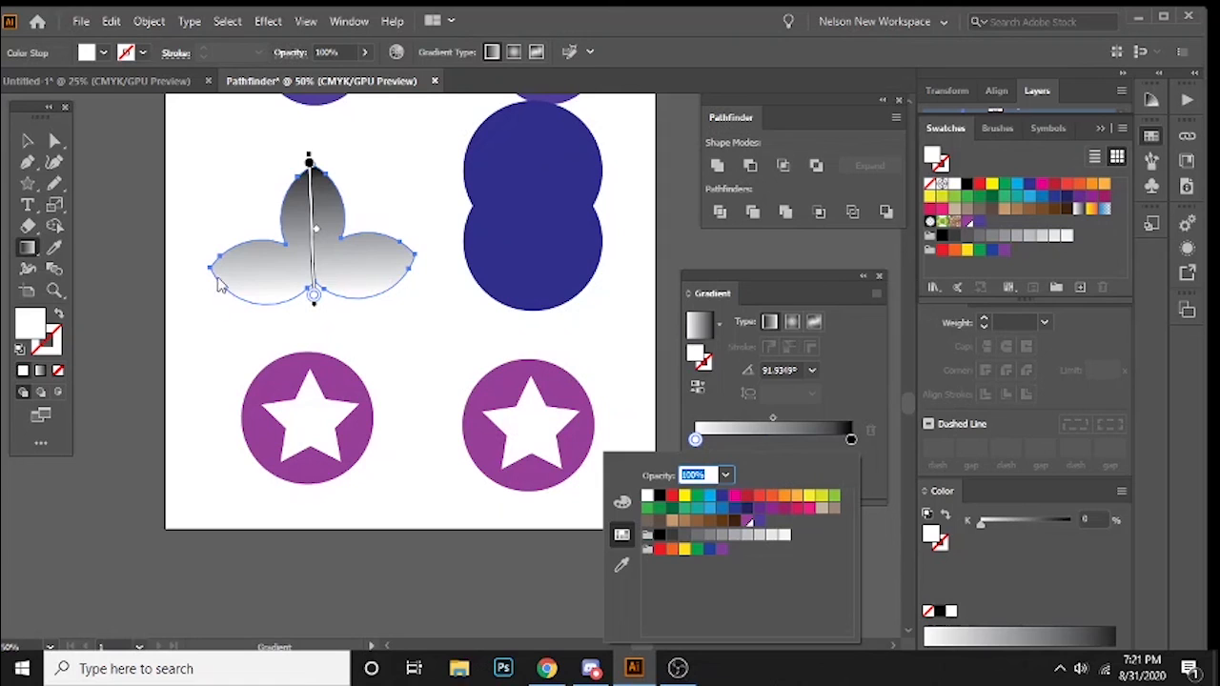
pyautogui.click(758, 526)
pyautogui.click(709, 507)
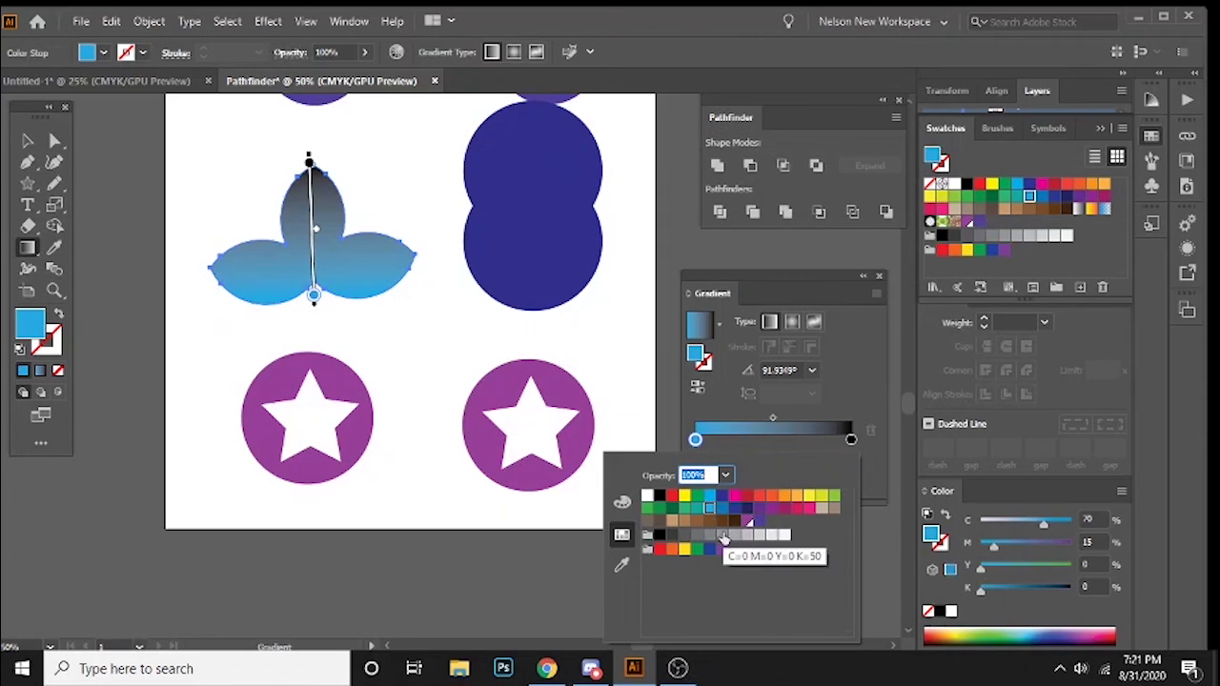
# - Set the gradient's black end stop to the purple swatch C=46 M=89 Y=0 K=0
pyautogui.click(851, 440)
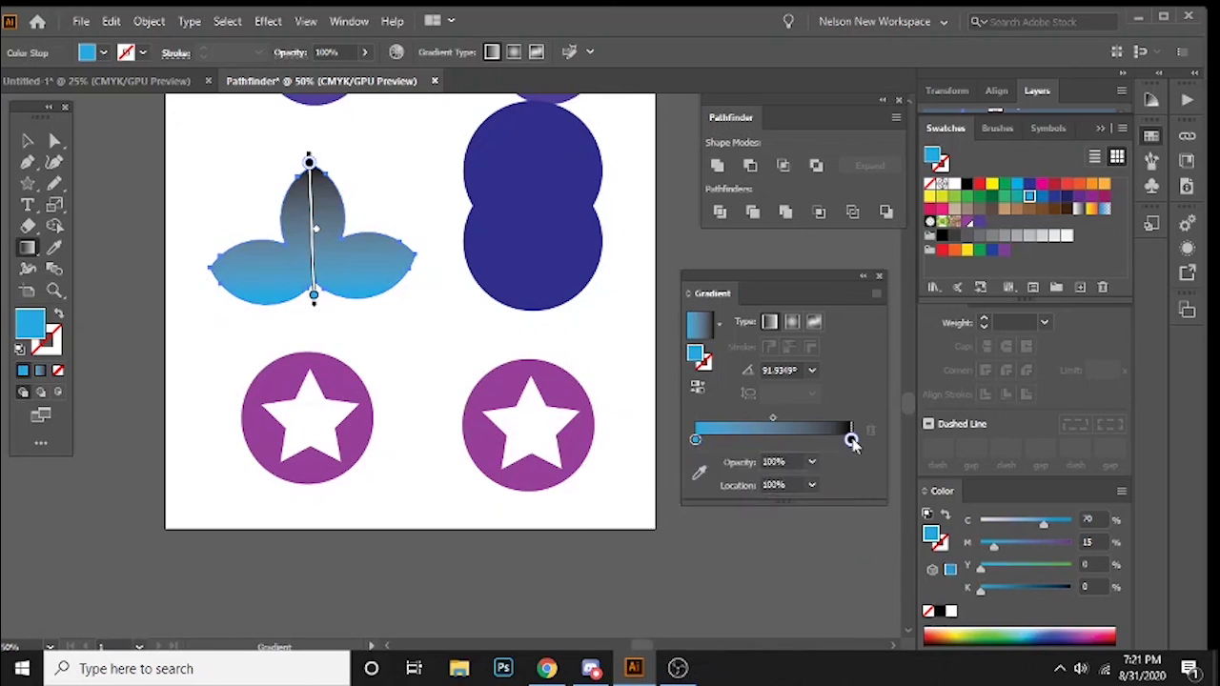
pyautogui.doubleClick(851, 441)
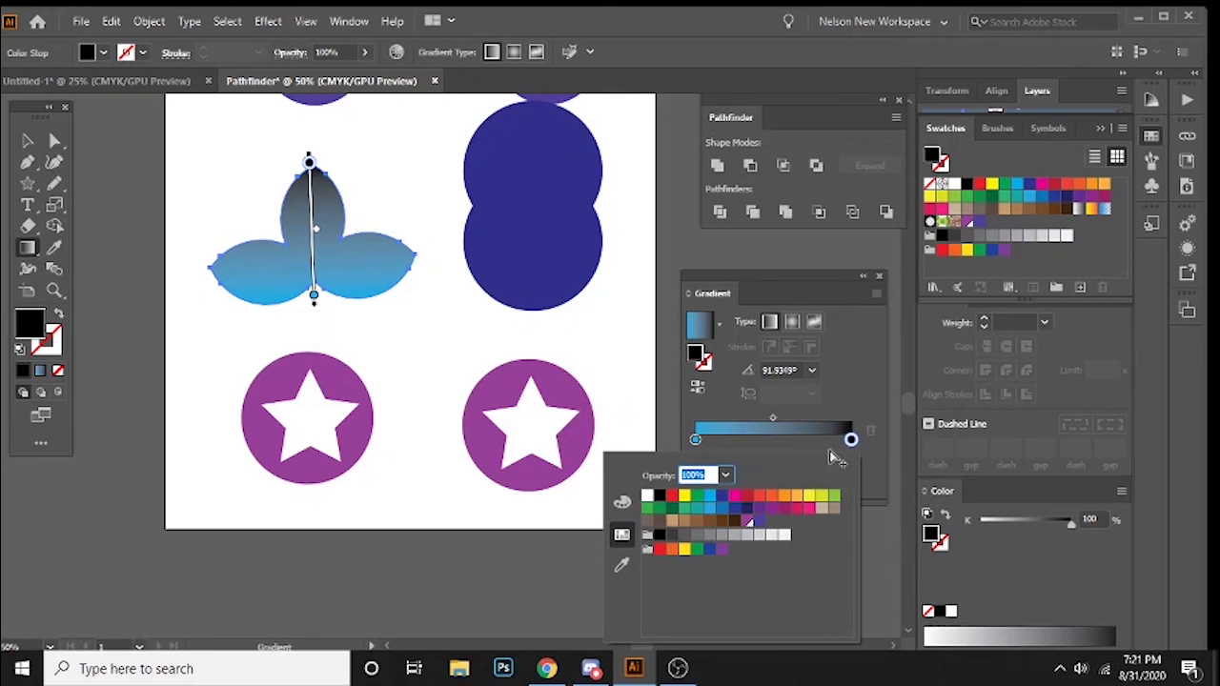
pyautogui.click(756, 524)
pyautogui.click(747, 522)
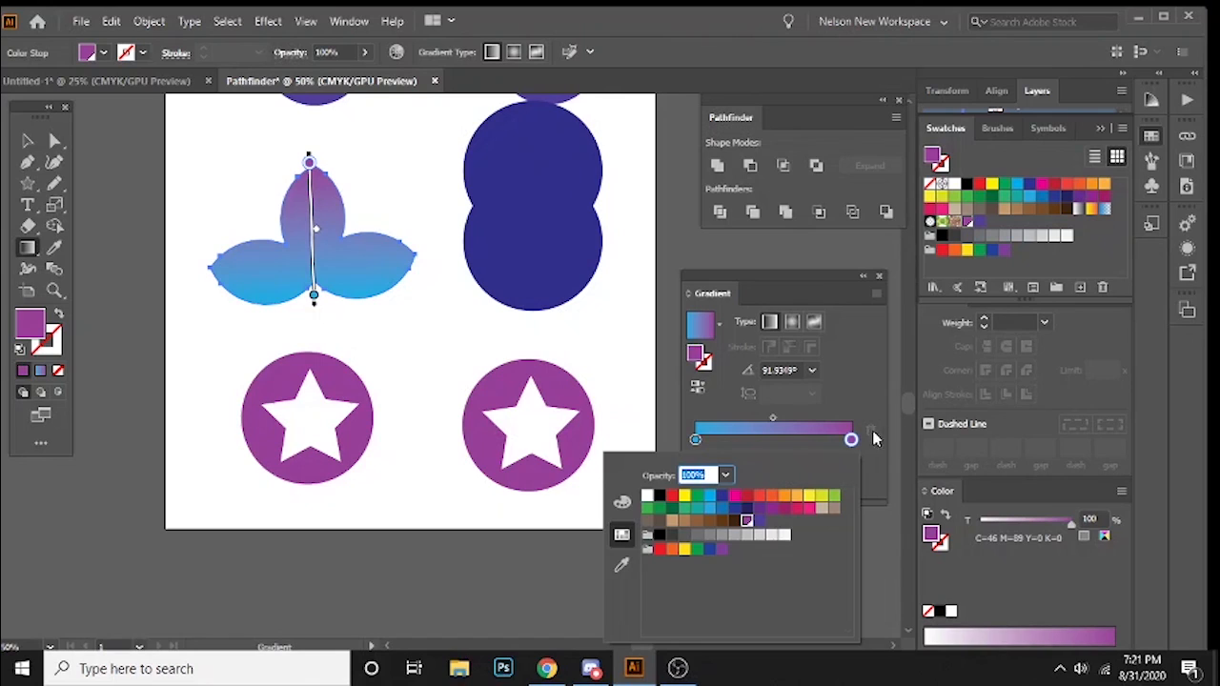
pyautogui.click(877, 465)
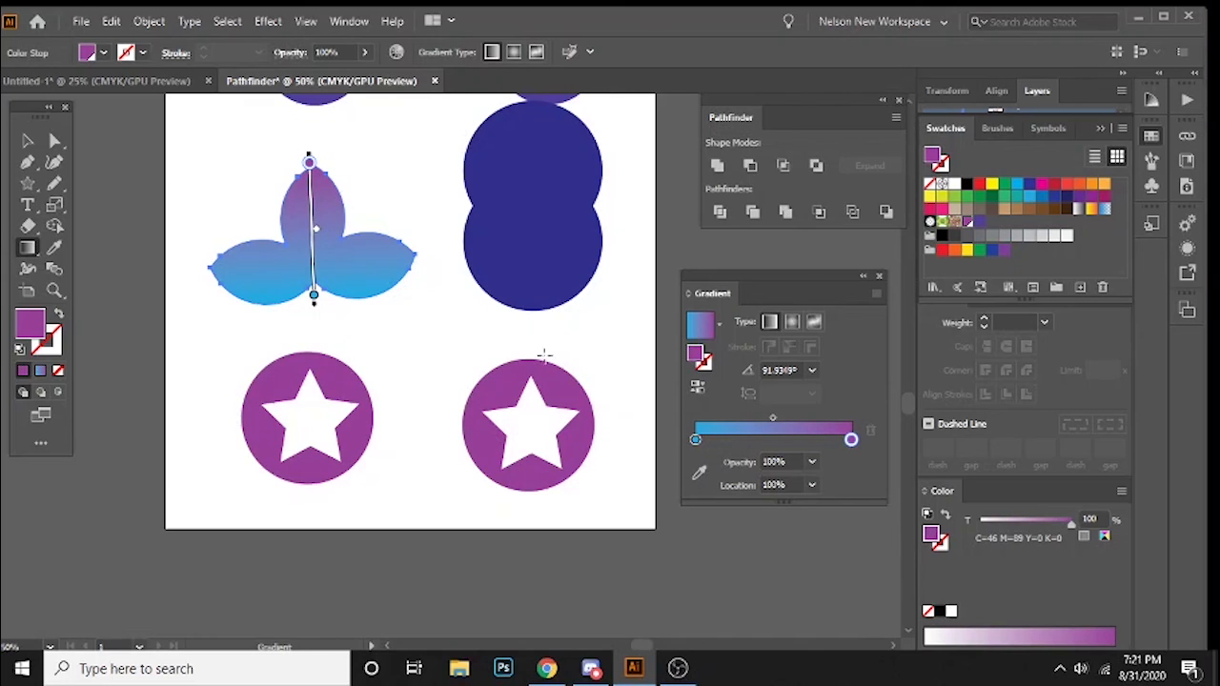
# - Adjust the blue-to-purple blend midpoint to about 45% and shift the linear gradient slightly upward on the leaf shape
pyautogui.moveTo(771, 421); pyautogui.dragTo(737, 424)
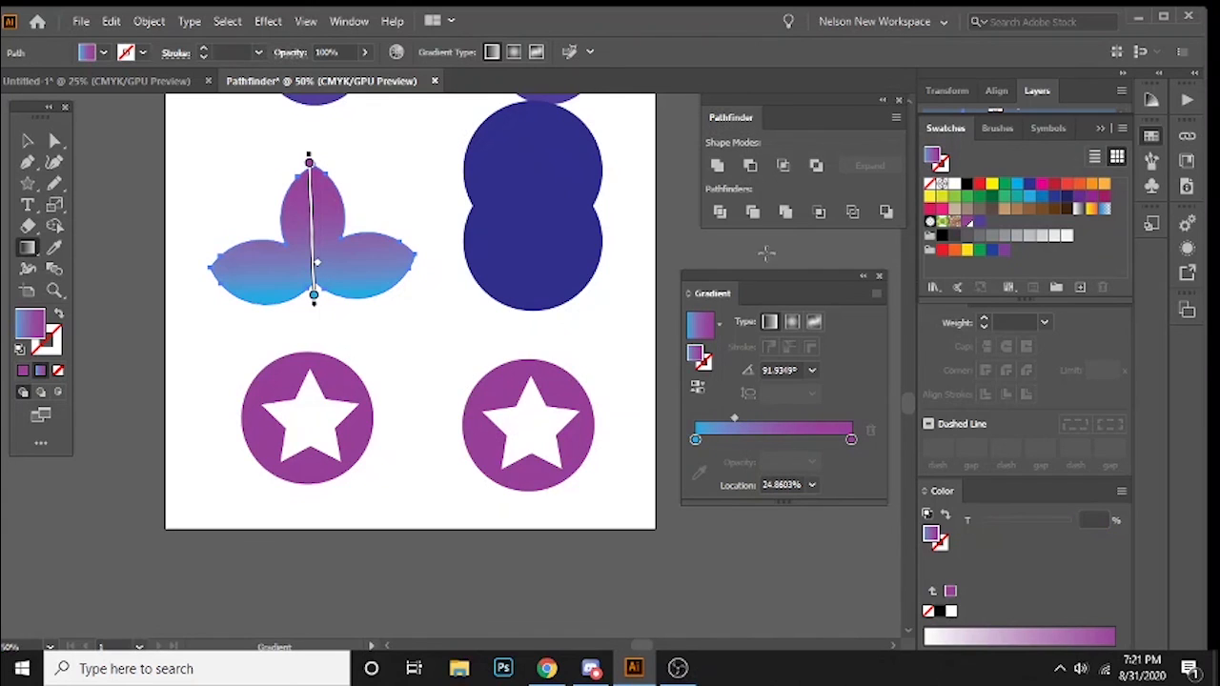
pyautogui.moveTo(776, 280); pyautogui.dragTo(768, 257)
pyautogui.moveTo(724, 399); pyautogui.dragTo(780, 398)
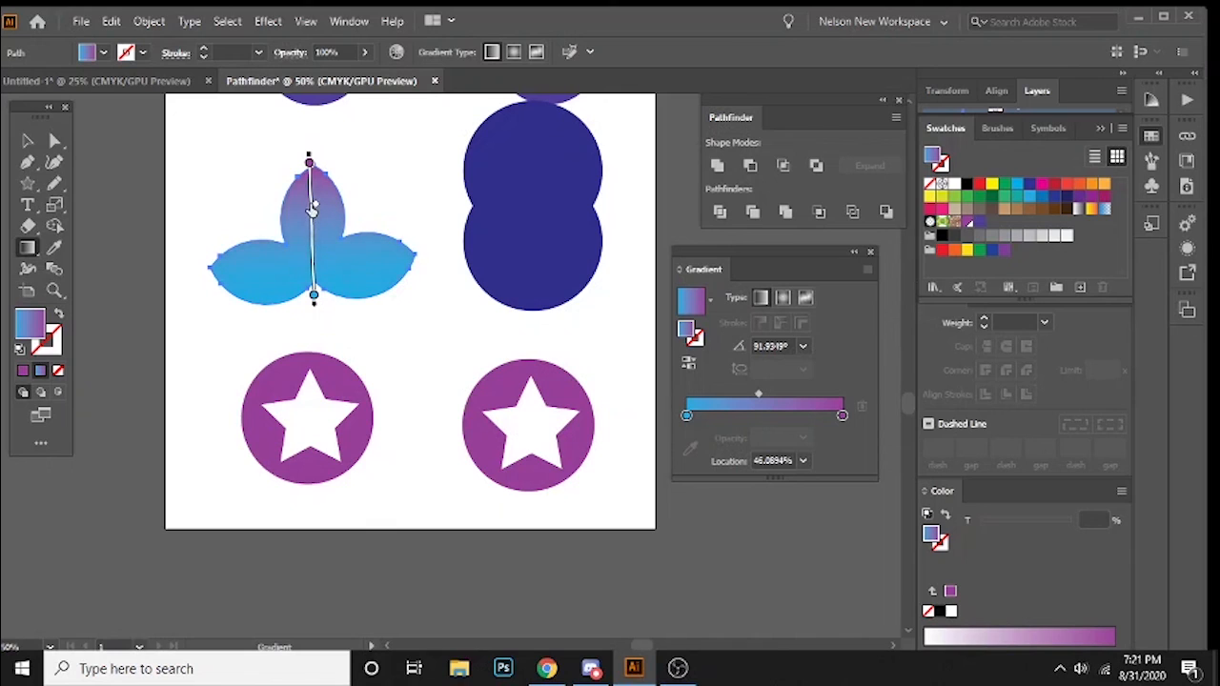
pyautogui.moveTo(315, 233)
pyautogui.mouseDown()
pyautogui.moveTo(322, 264)
pyautogui.moveTo(322, 223)
pyautogui.moveTo(322, 239)
pyautogui.mouseUp()
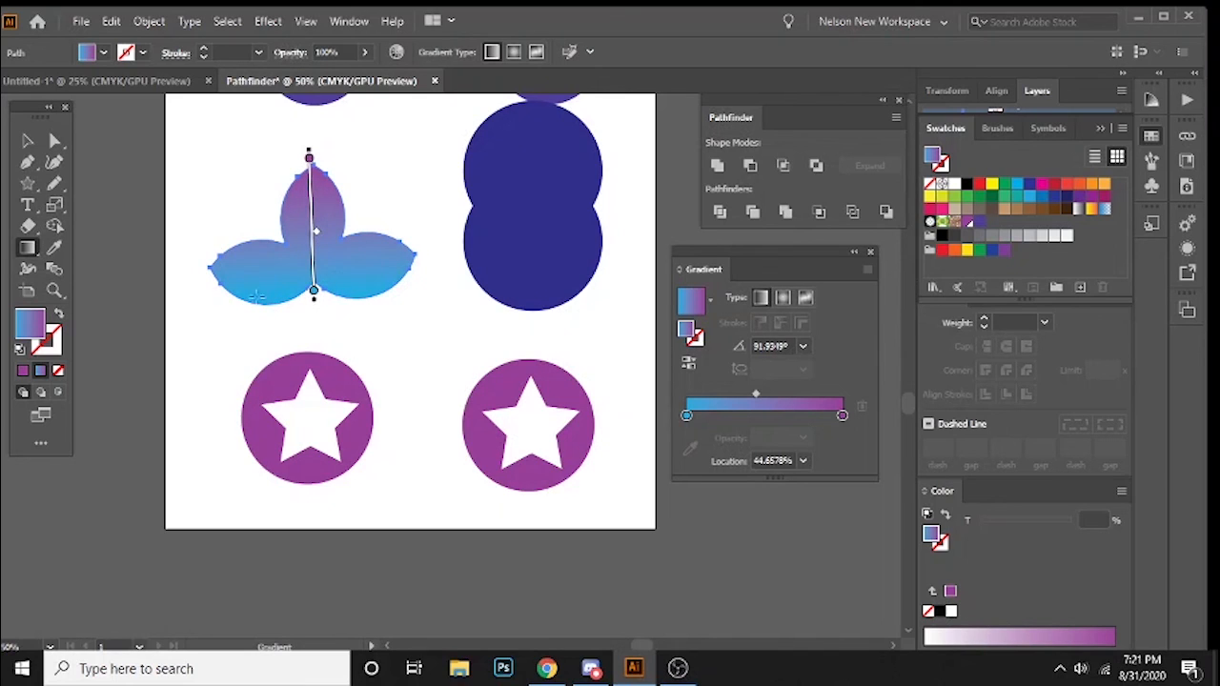
# - Change the leaf shape's gradient to radial and move its blue stop to about 7%
pyautogui.click(783, 300)
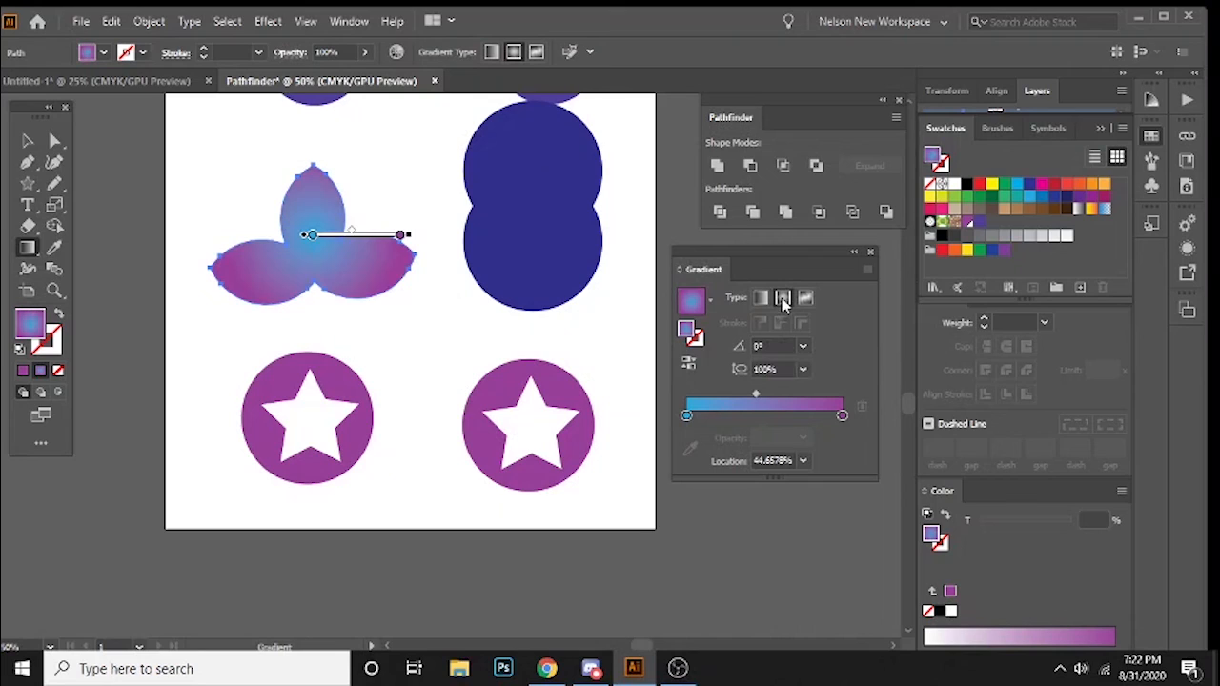
pyautogui.moveTo(302, 201)
pyautogui.moveTo(276, 233)
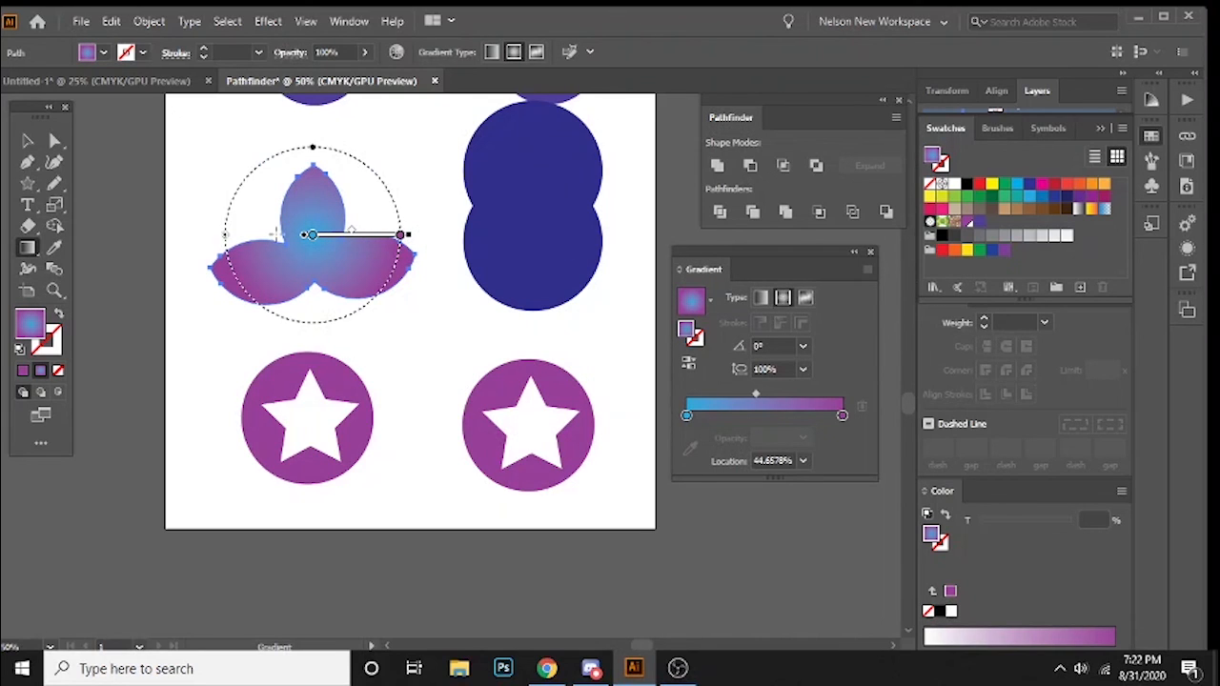
pyautogui.click(401, 233)
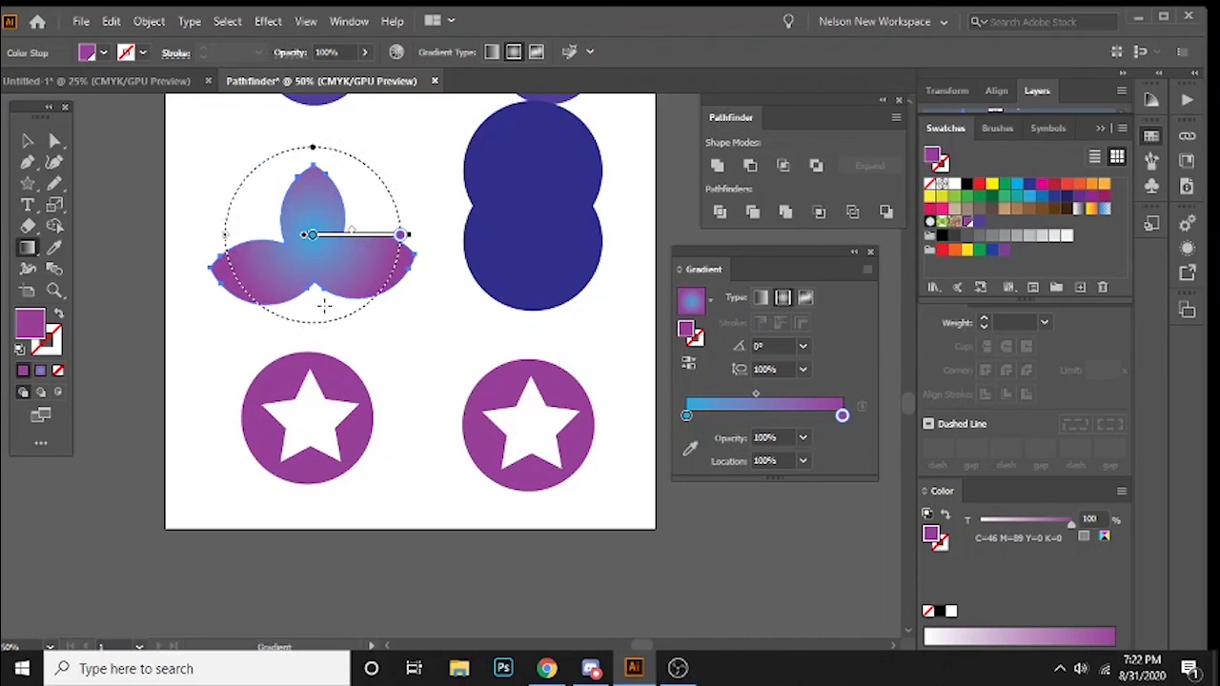
pyautogui.click(314, 235)
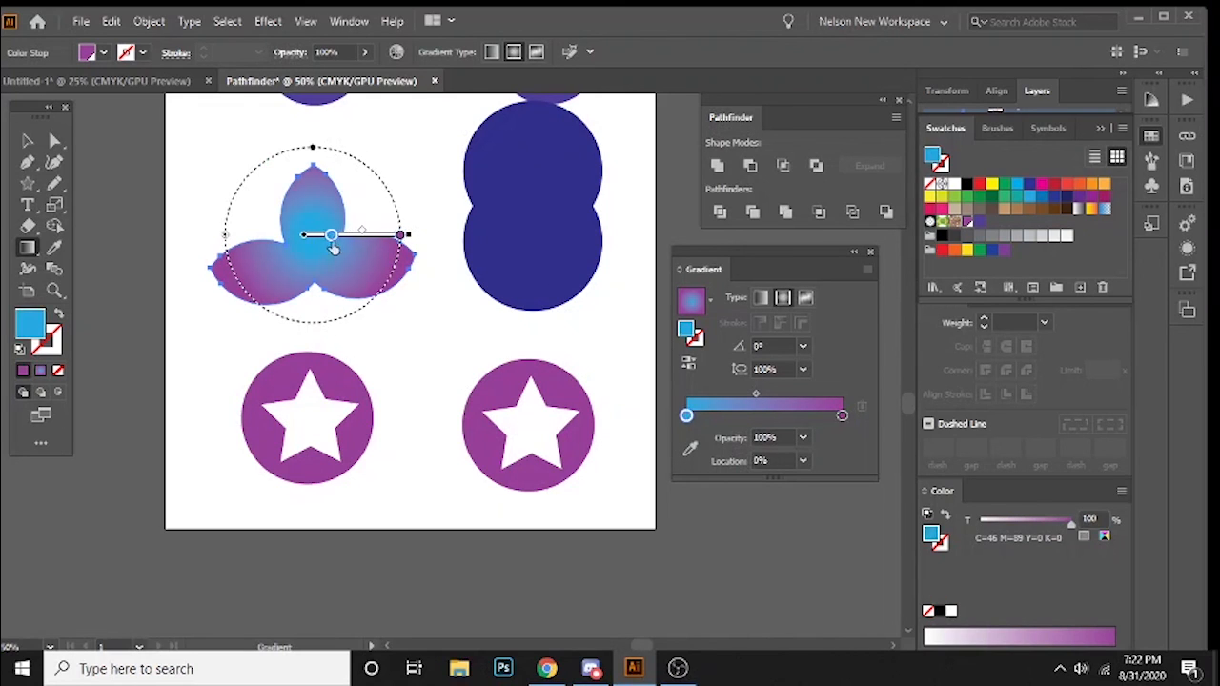
pyautogui.moveTo(332, 246); pyautogui.dragTo(318, 239)
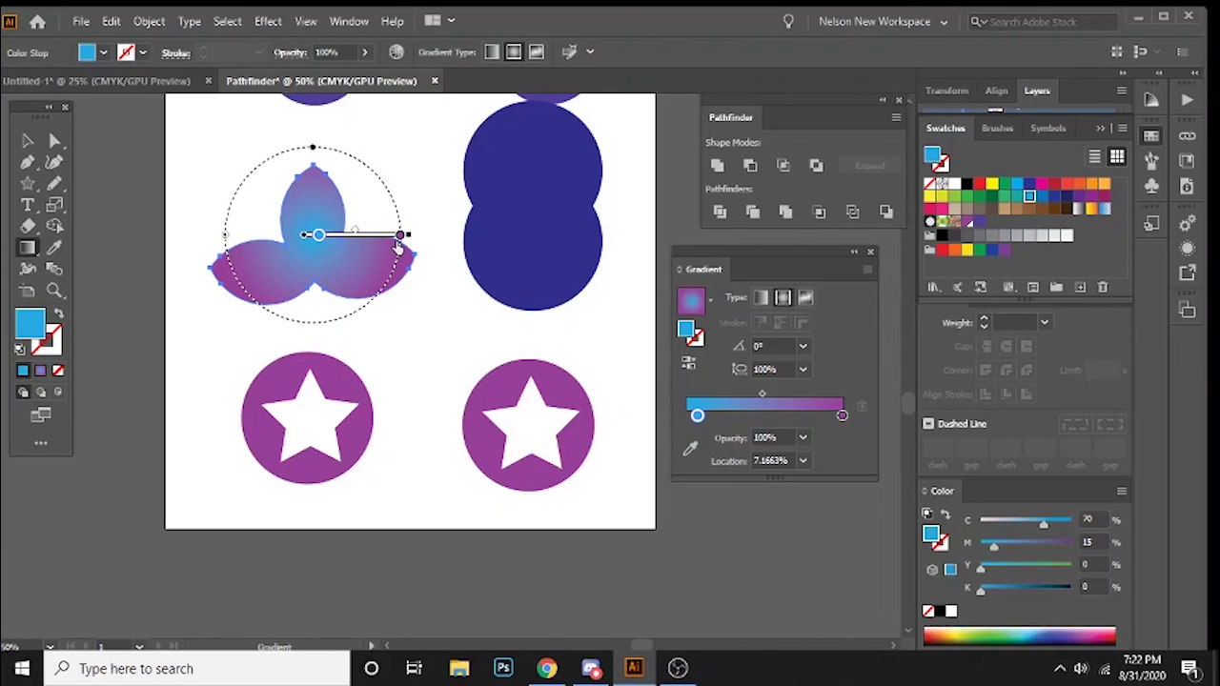
pyautogui.click(404, 241)
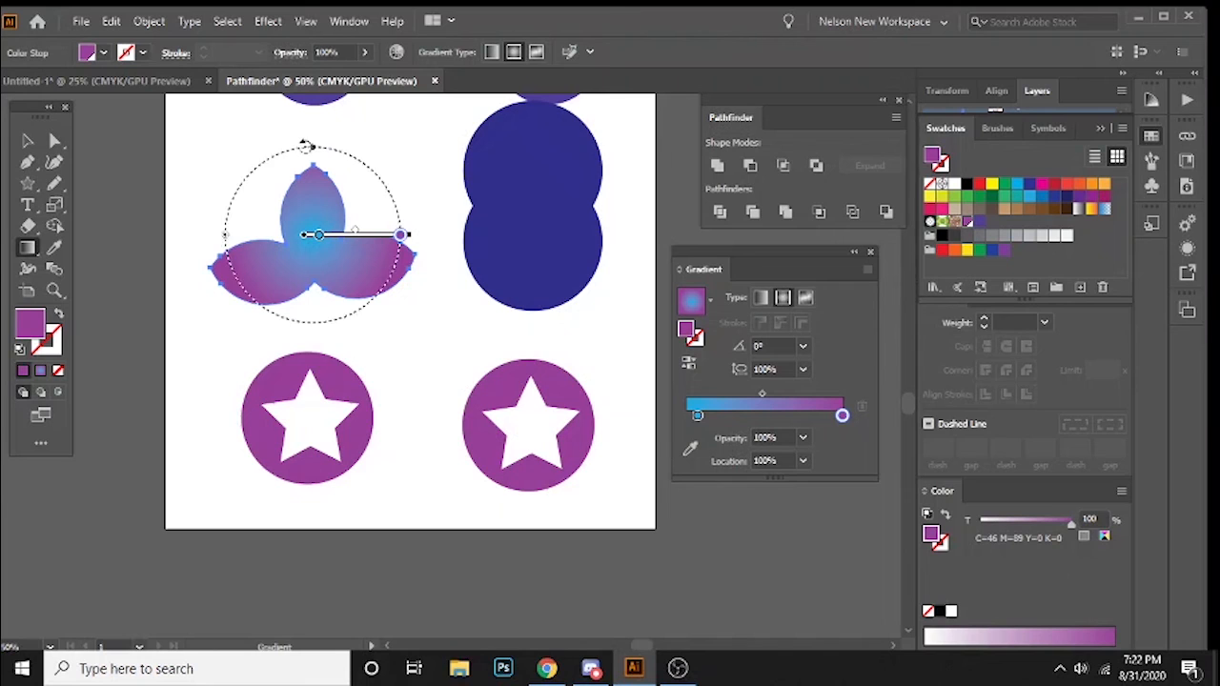
# - Rotate the radial gradient to about 91°, widen it to an aspect ratio of about 157%, and move its origin down to the leaves' base
pyautogui.moveTo(308, 144)
pyautogui.mouseDown()
pyautogui.moveTo(265, 149)
pyautogui.moveTo(213, 200)
pyautogui.moveTo(210, 244)
pyautogui.moveTo(221, 242)
pyautogui.moveTo(175, 240)
pyautogui.mouseUp()
pyautogui.moveTo(317, 324)
pyautogui.mouseDown()
pyautogui.moveTo(309, 363)
pyautogui.moveTo(314, 327)
pyautogui.mouseUp()
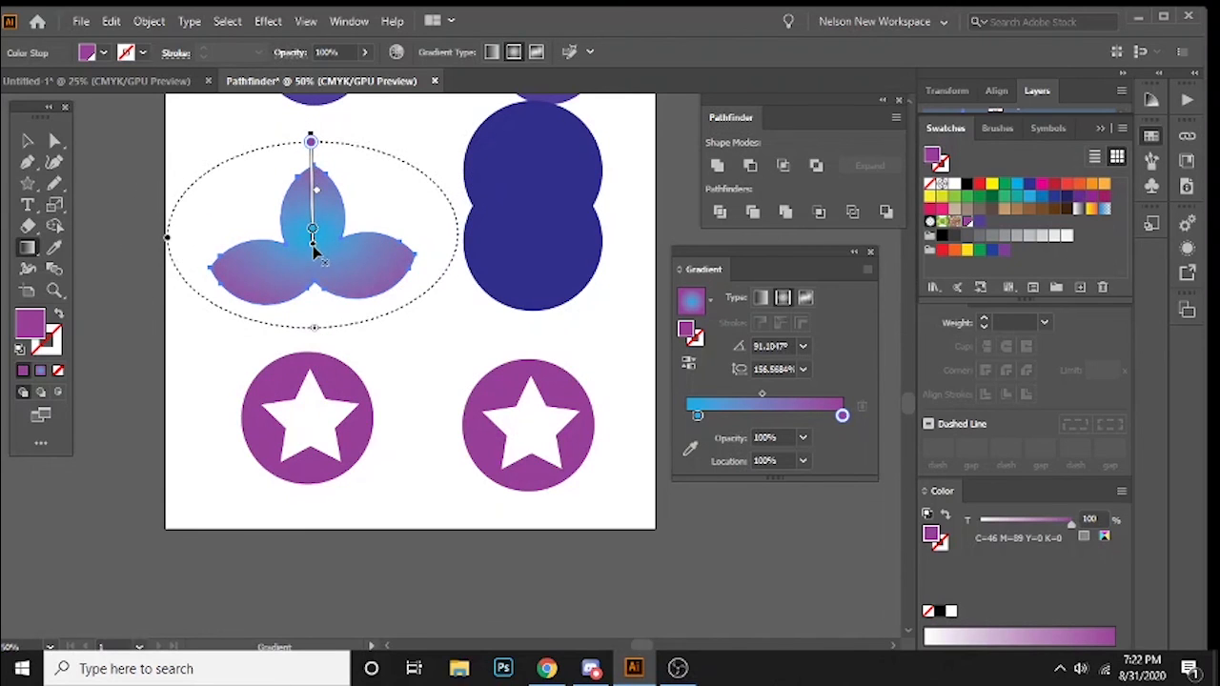
pyautogui.moveTo(315, 249)
pyautogui.mouseDown()
pyautogui.moveTo(272, 248)
pyautogui.moveTo(226, 267)
pyautogui.moveTo(308, 251)
pyautogui.moveTo(318, 232)
pyautogui.moveTo(308, 239)
pyautogui.moveTo(314, 298)
pyautogui.mouseUp()
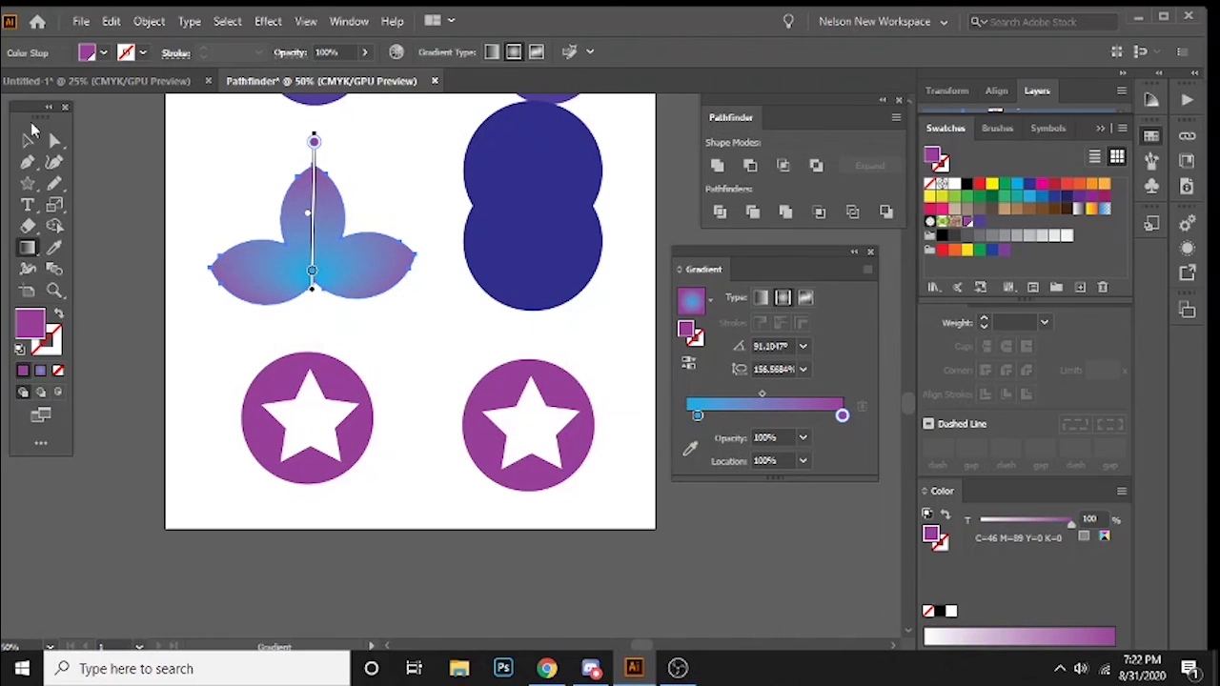
# - Move the gradient-filled leaf shape slightly up and to the right, and deselect it
pyautogui.press('v')
pyautogui.click(218, 343)
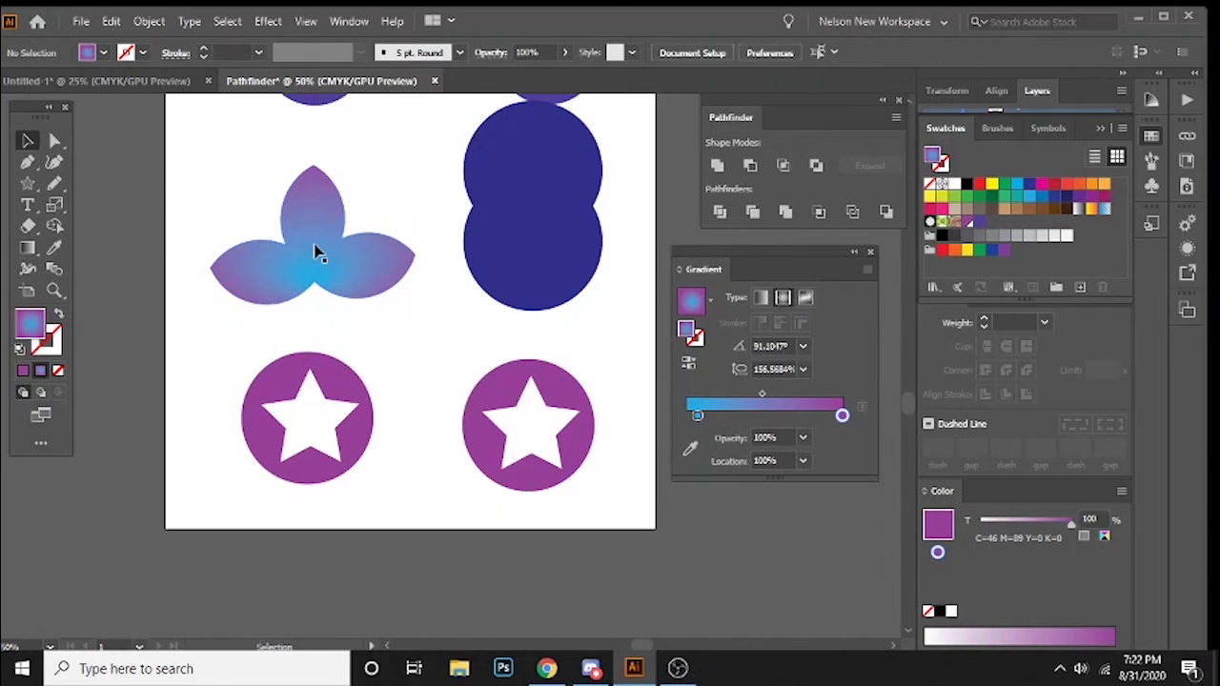
pyautogui.moveTo(318, 254)
pyautogui.mouseDown()
pyautogui.moveTo(335, 229)
pyautogui.moveTo(330, 242)
pyautogui.mouseUp()
pyautogui.click(356, 321)
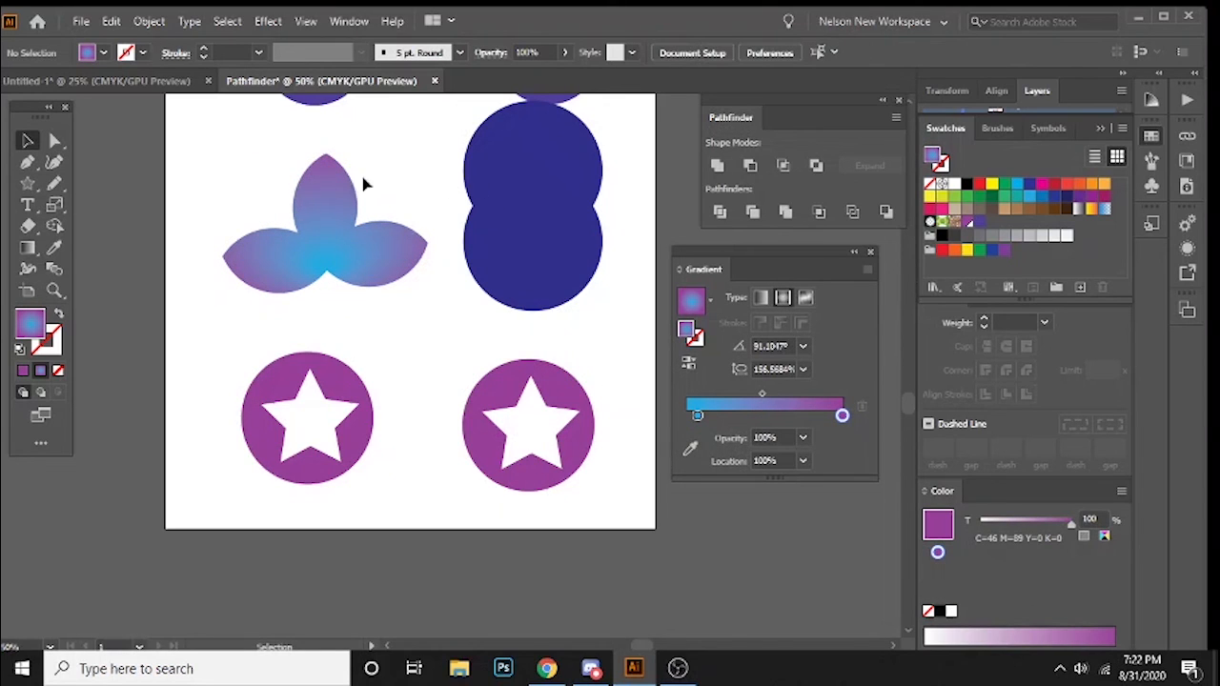
pyautogui.click(411, 264)
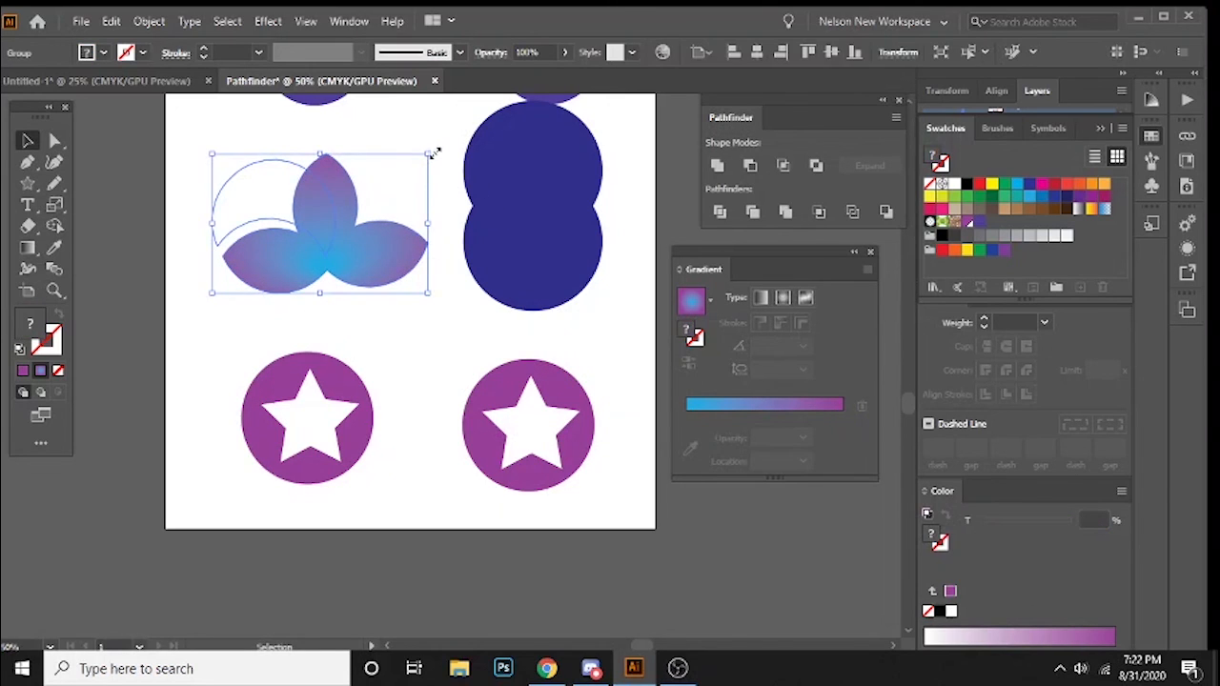
pyautogui.click(431, 148)
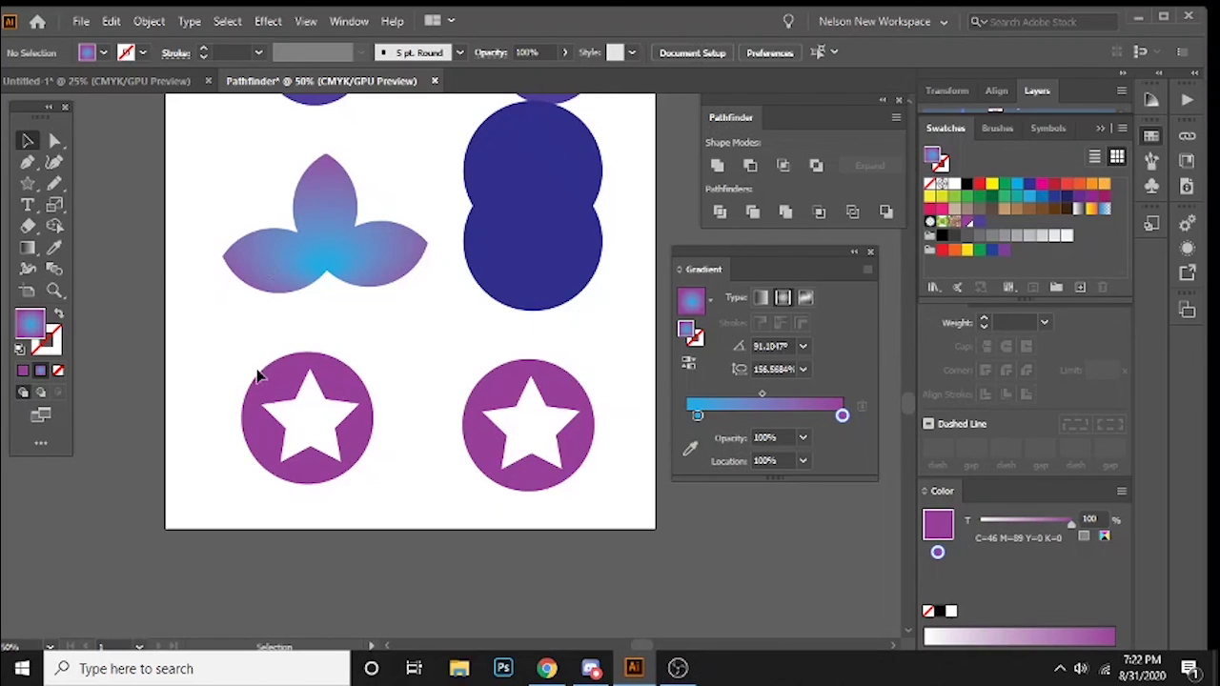
pyautogui.click(306, 293)
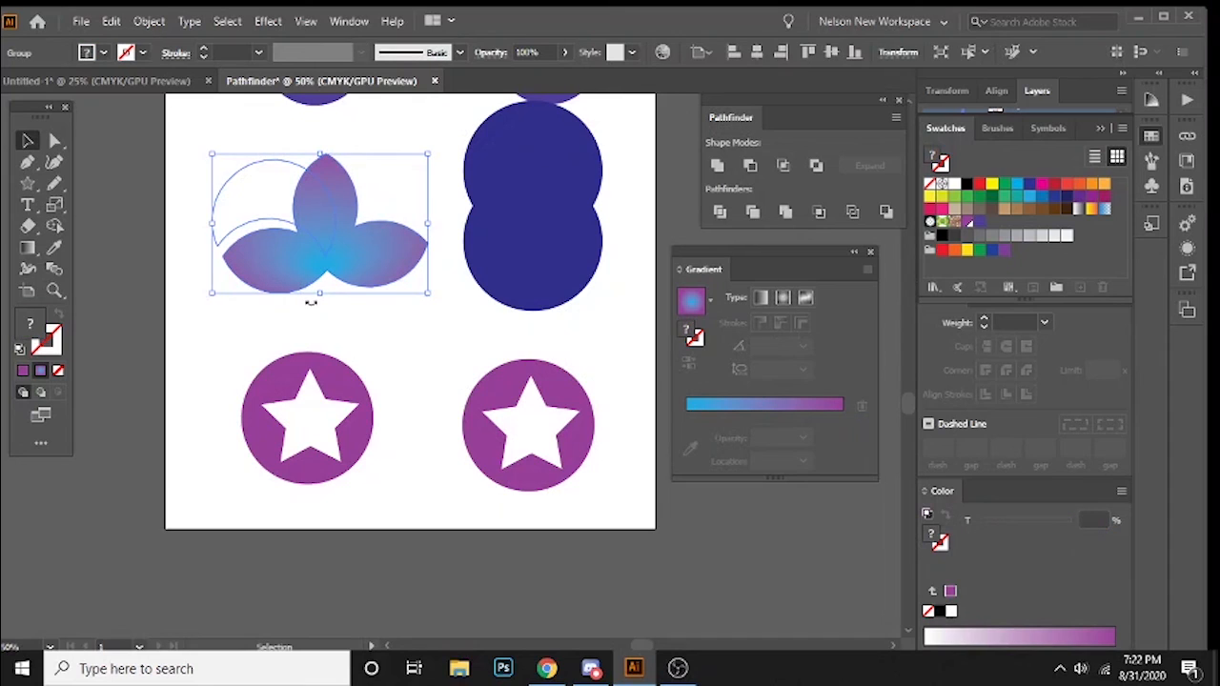
pyautogui.click(195, 162)
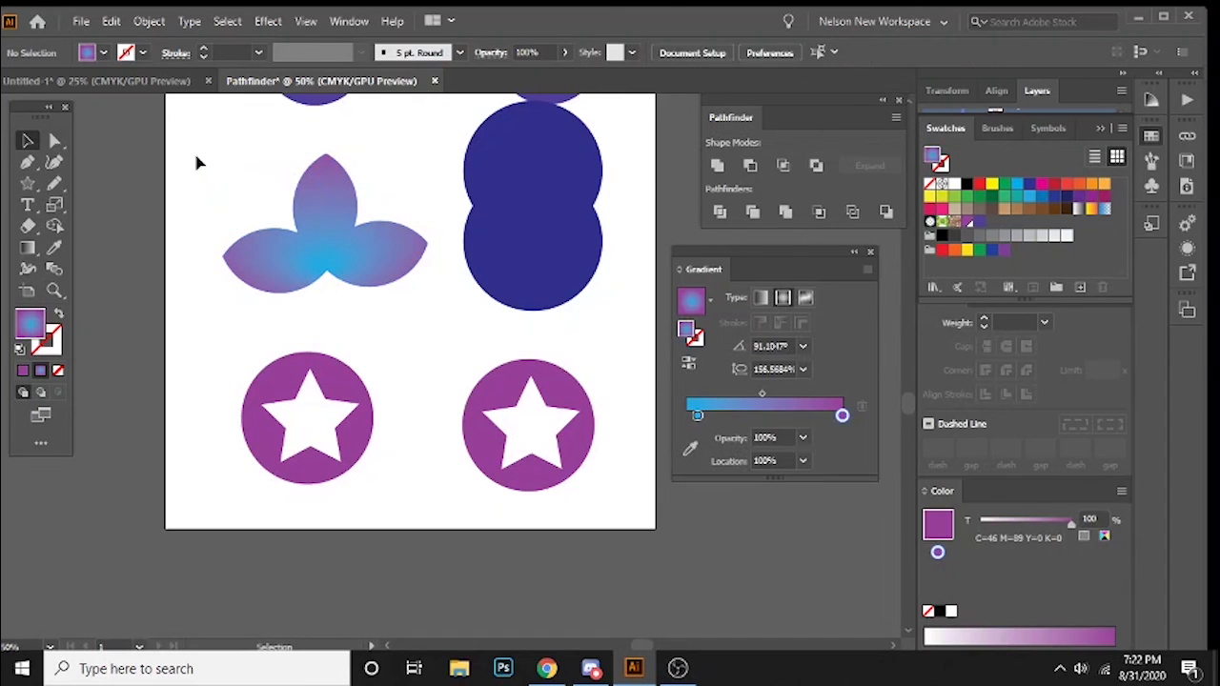